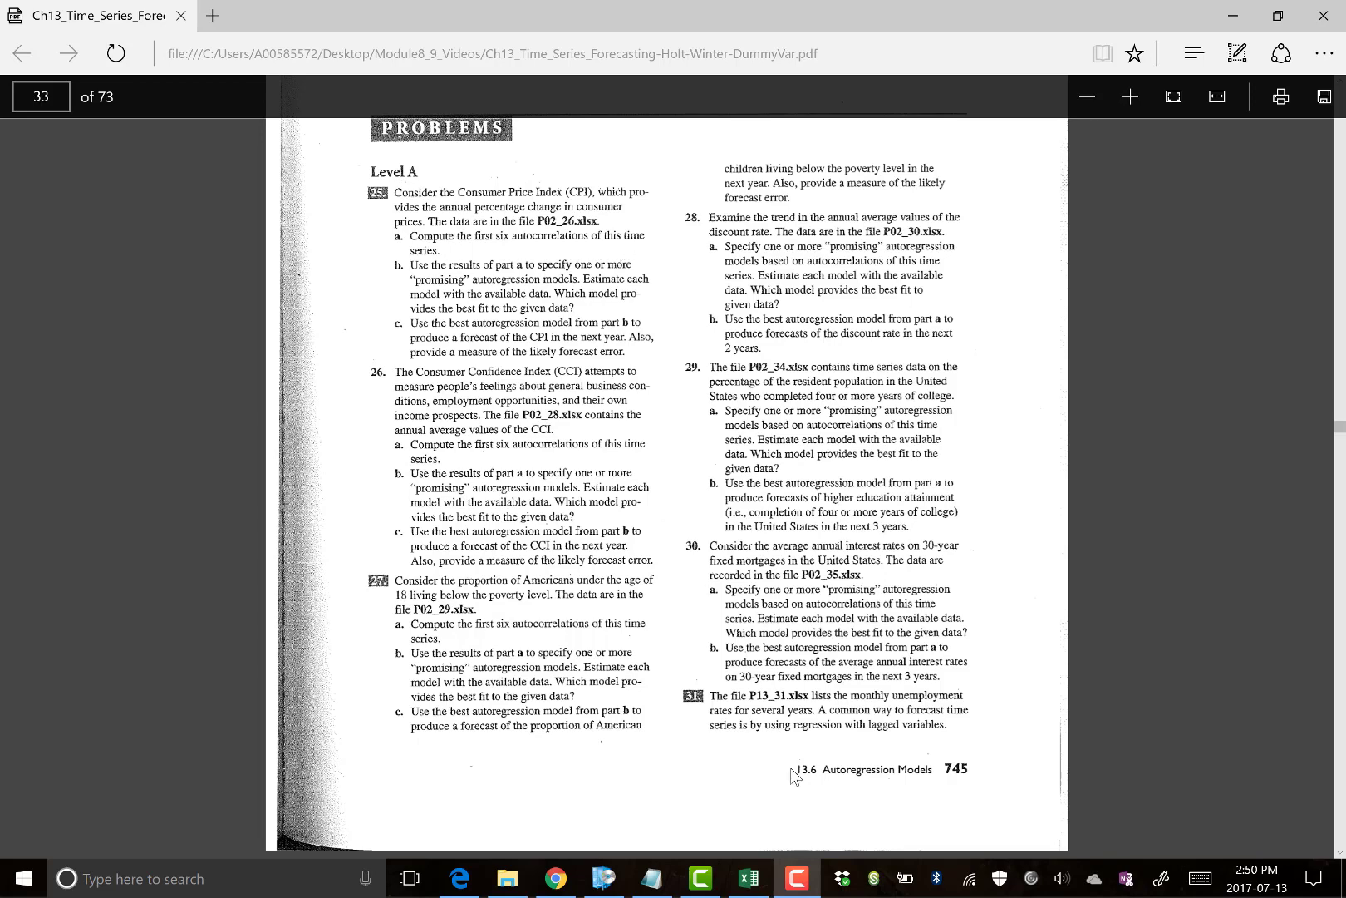
Start StatPro's Autocorrelations procedure on the CPI data range A3:B94
{"action": "left_click", "coordinate": [744, 888]}
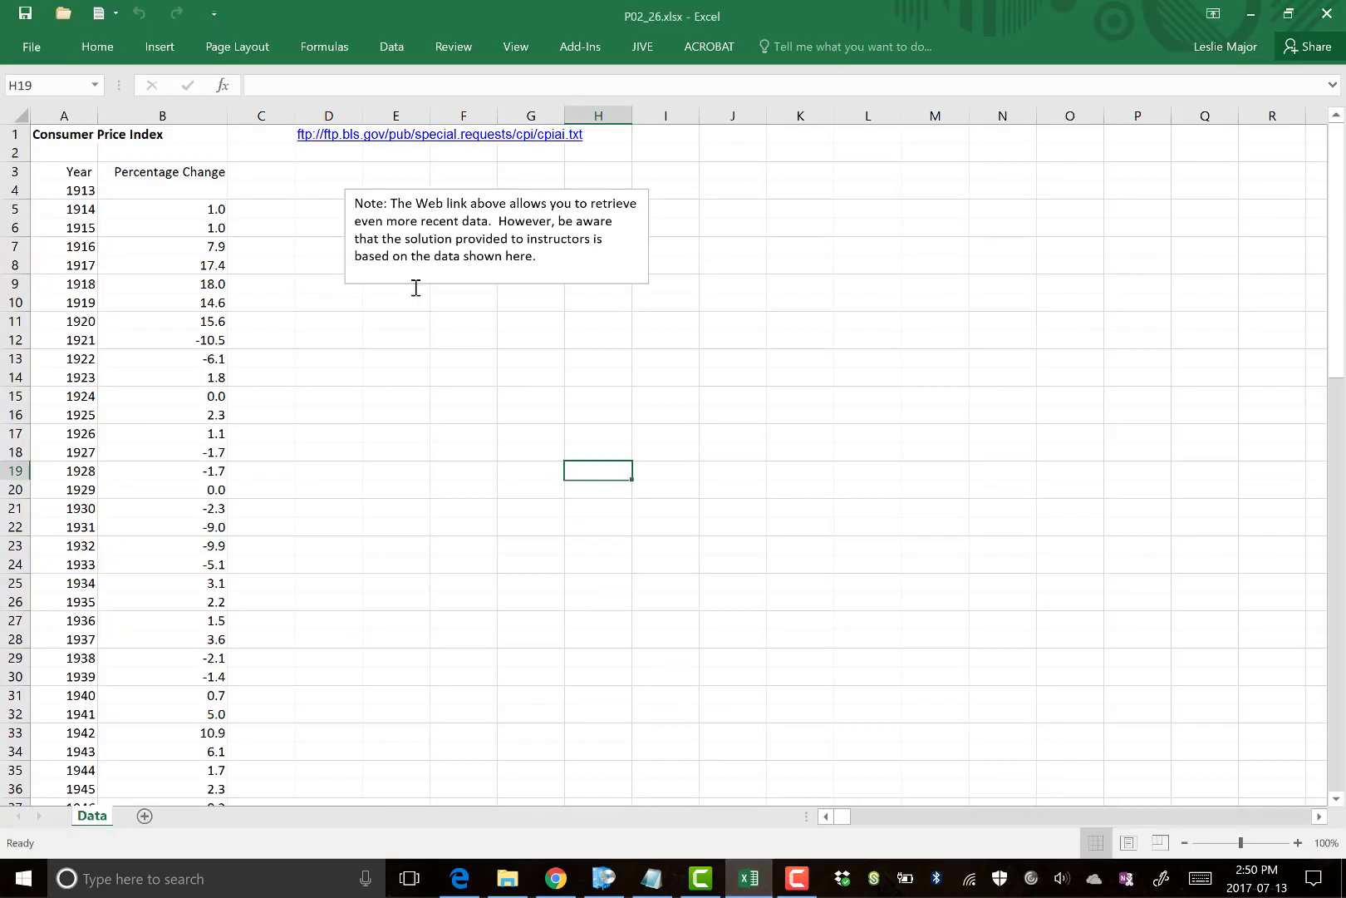
{"action": "left_click", "coordinate": [510, 459]}
{"action": "left_click", "coordinate": [573, 44]}
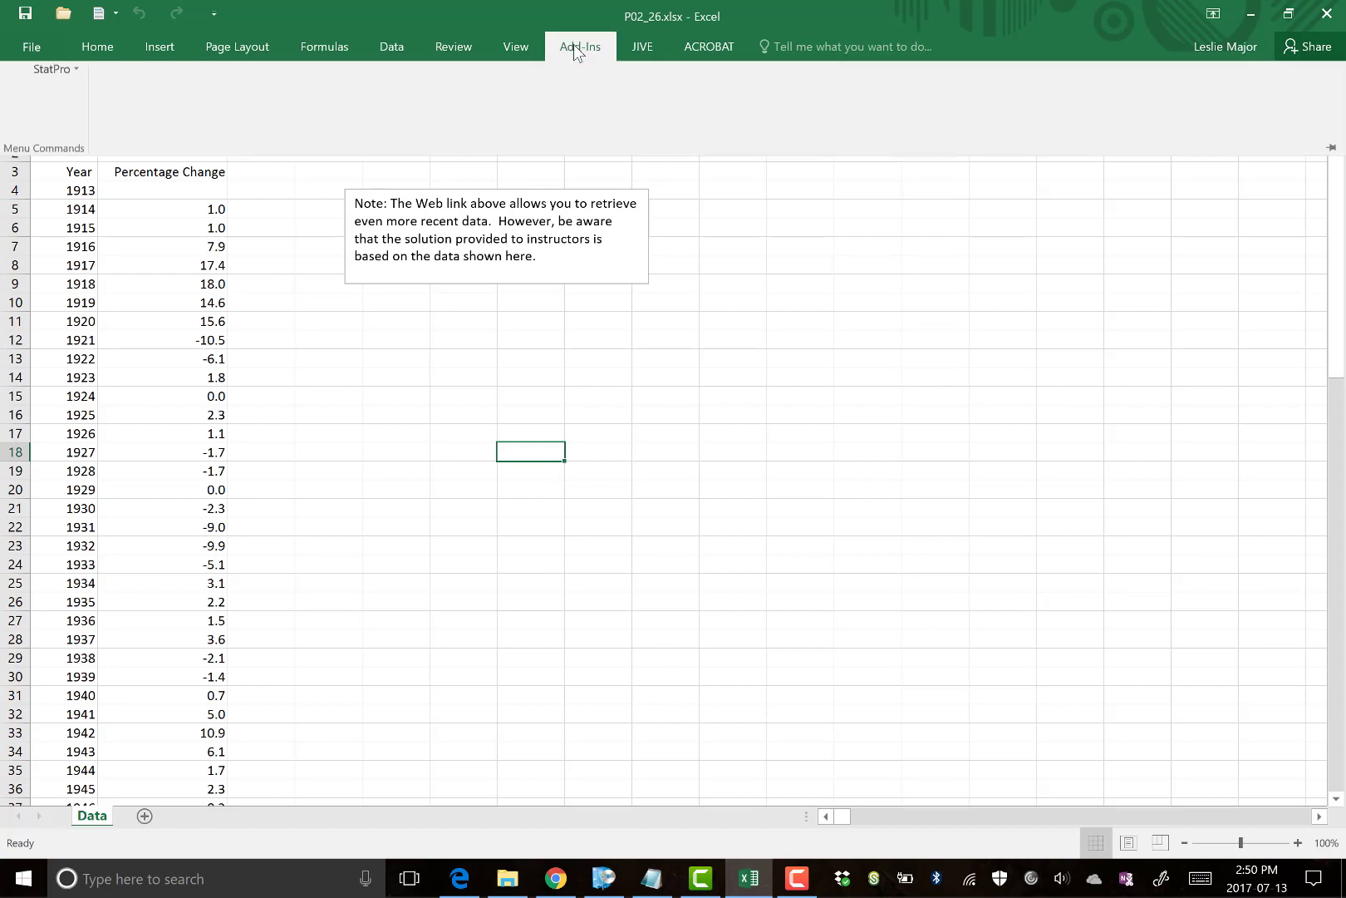
{"action": "left_click", "coordinate": [51, 79]}
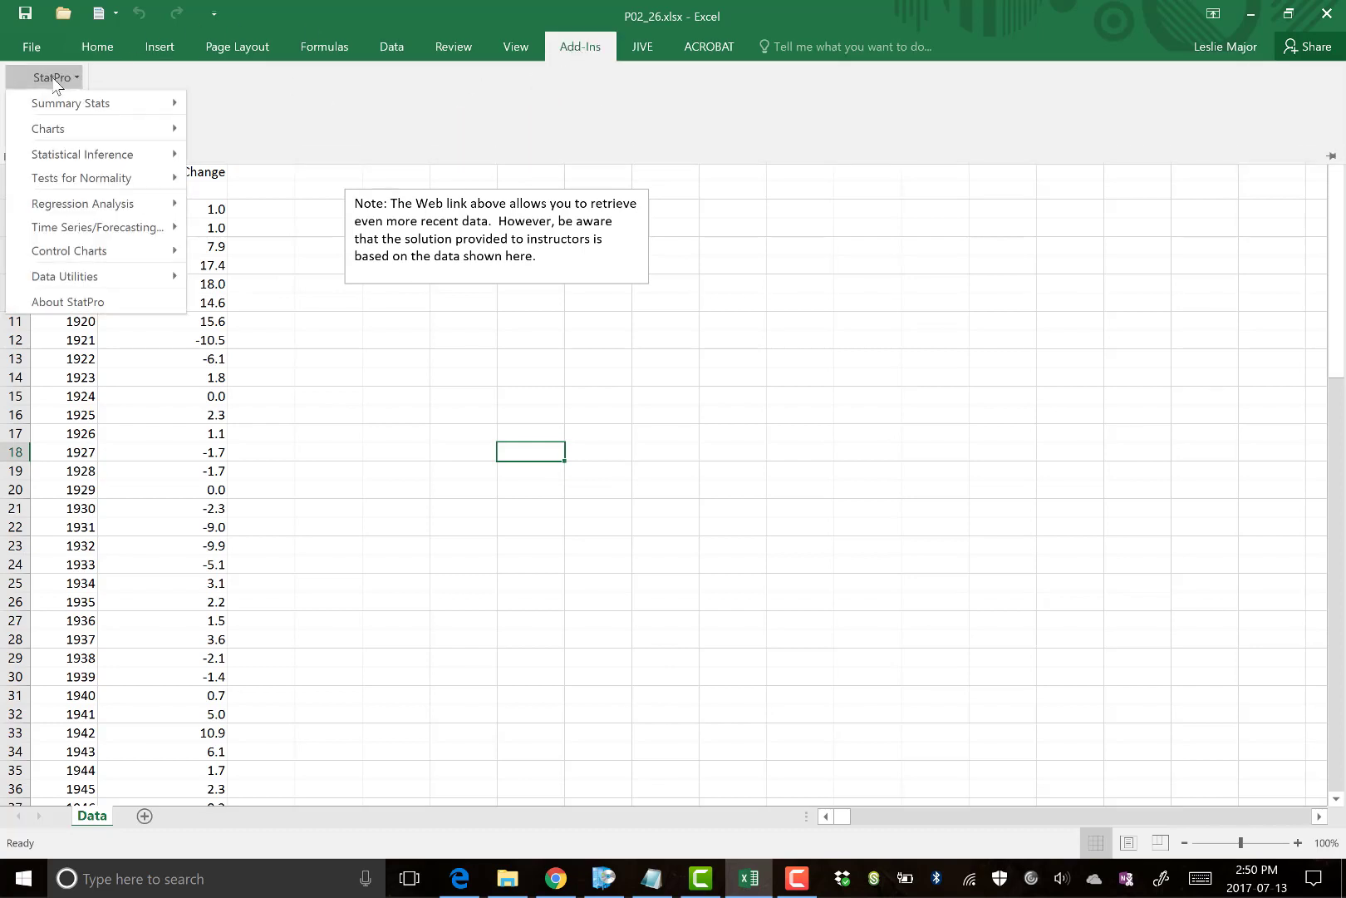
{"action": "mouse_move", "coordinate": [158, 228]}
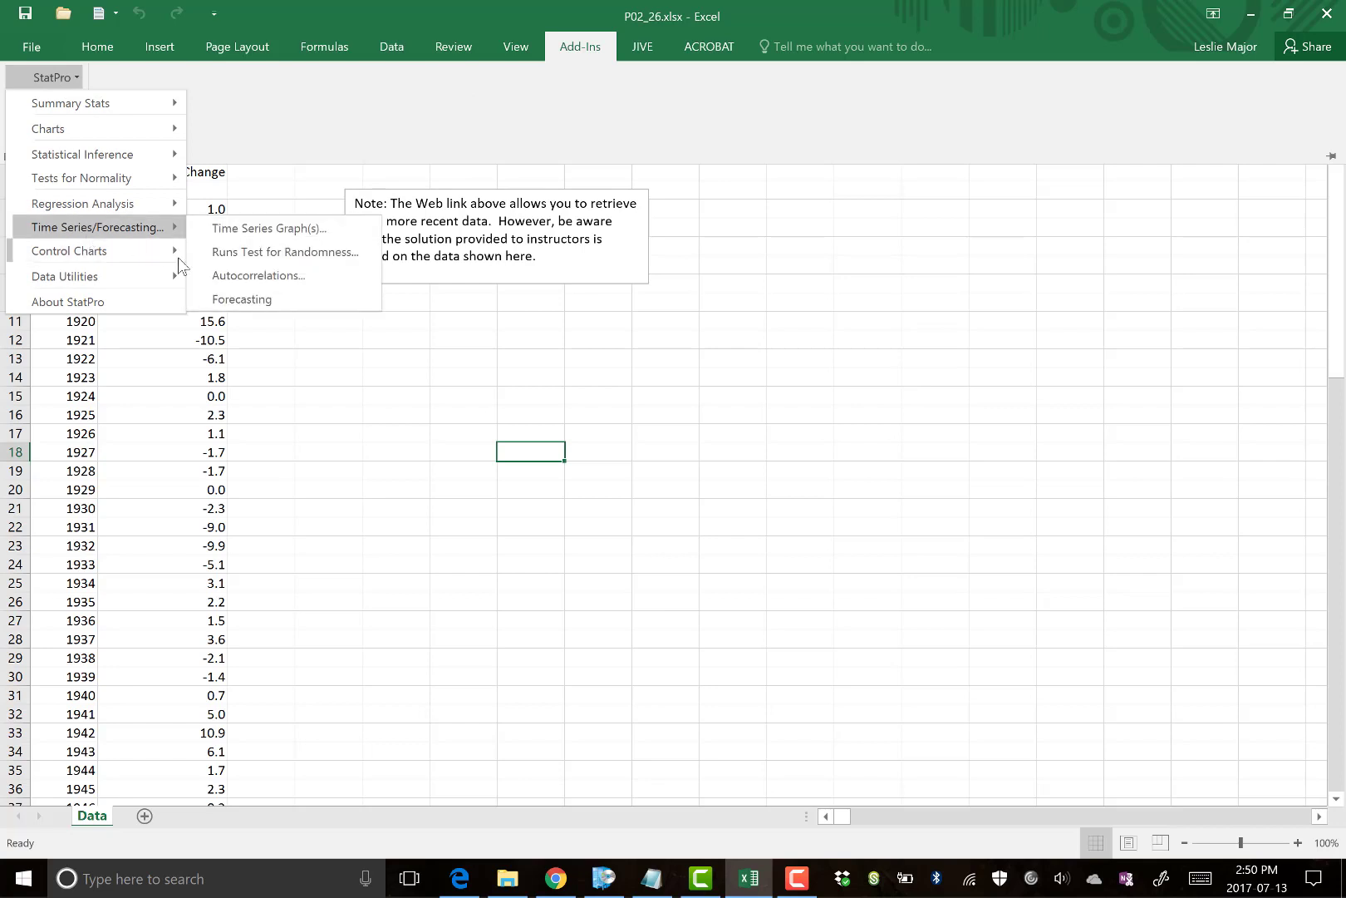
{"action": "left_click", "coordinate": [260, 278]}
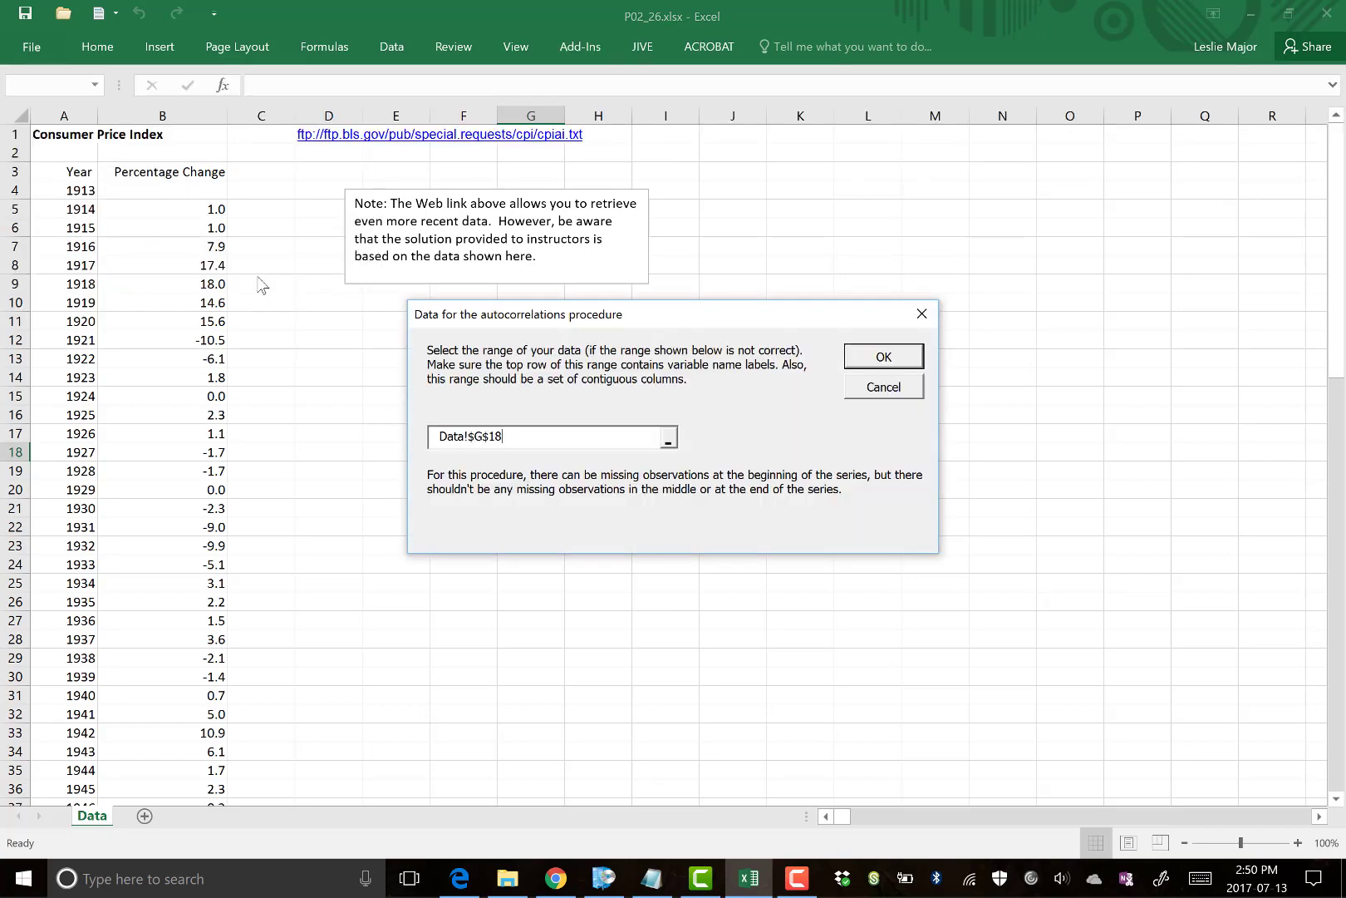
{"action": "left_click", "coordinate": [667, 440]}
{"action": "left_click_drag", "start_coordinate": [78, 171], "coordinate": [208, 658]}
{"action": "scroll", "coordinate": [541, 604], "scroll_direction": "up", "scroll_amount": 7}
{"action": "scroll", "coordinate": [541, 604], "scroll_direction": "up", "scroll_amount": 15}
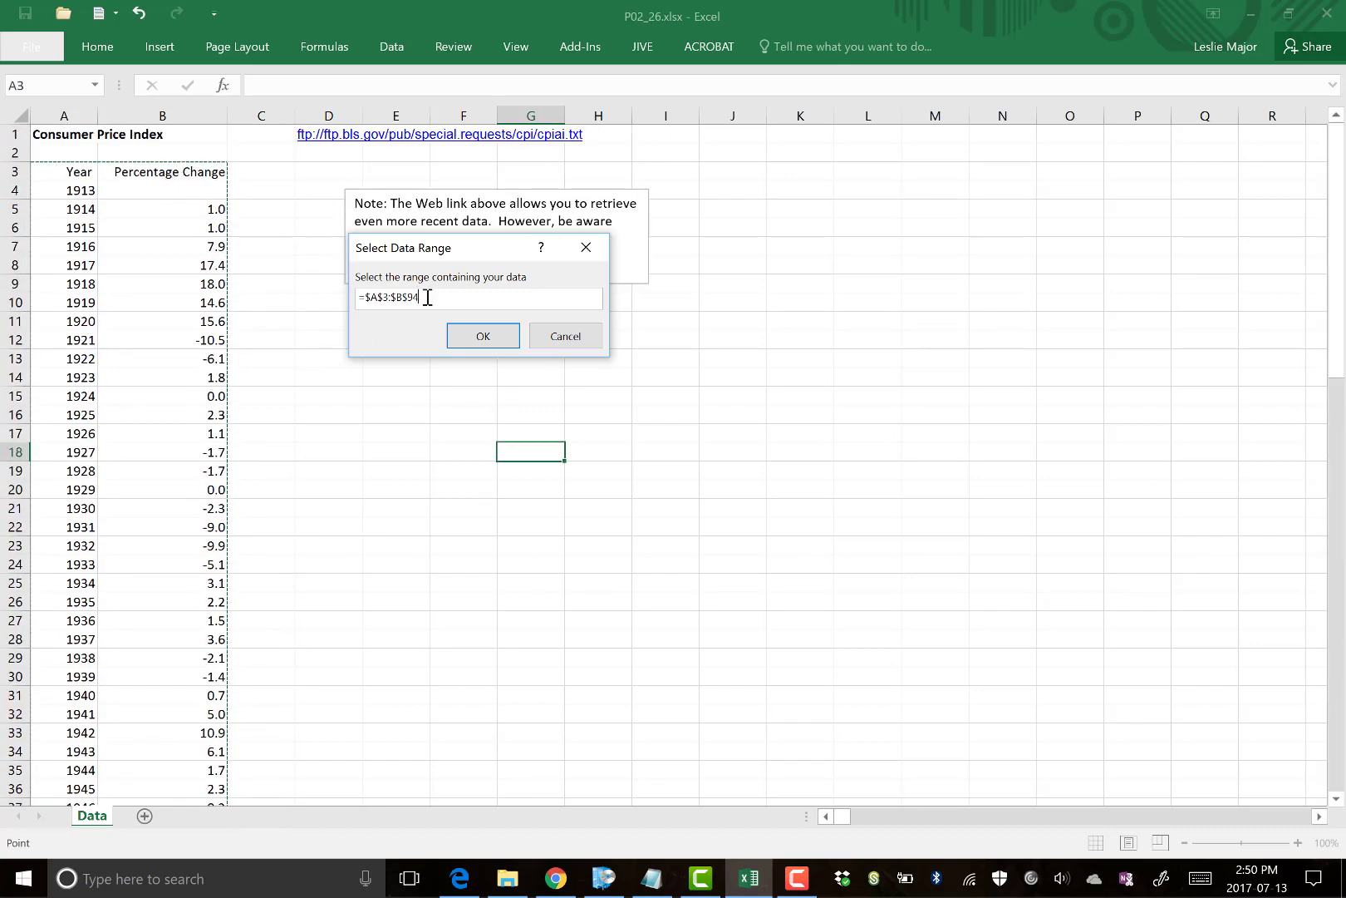
{"action": "left_click", "coordinate": [483, 336]}
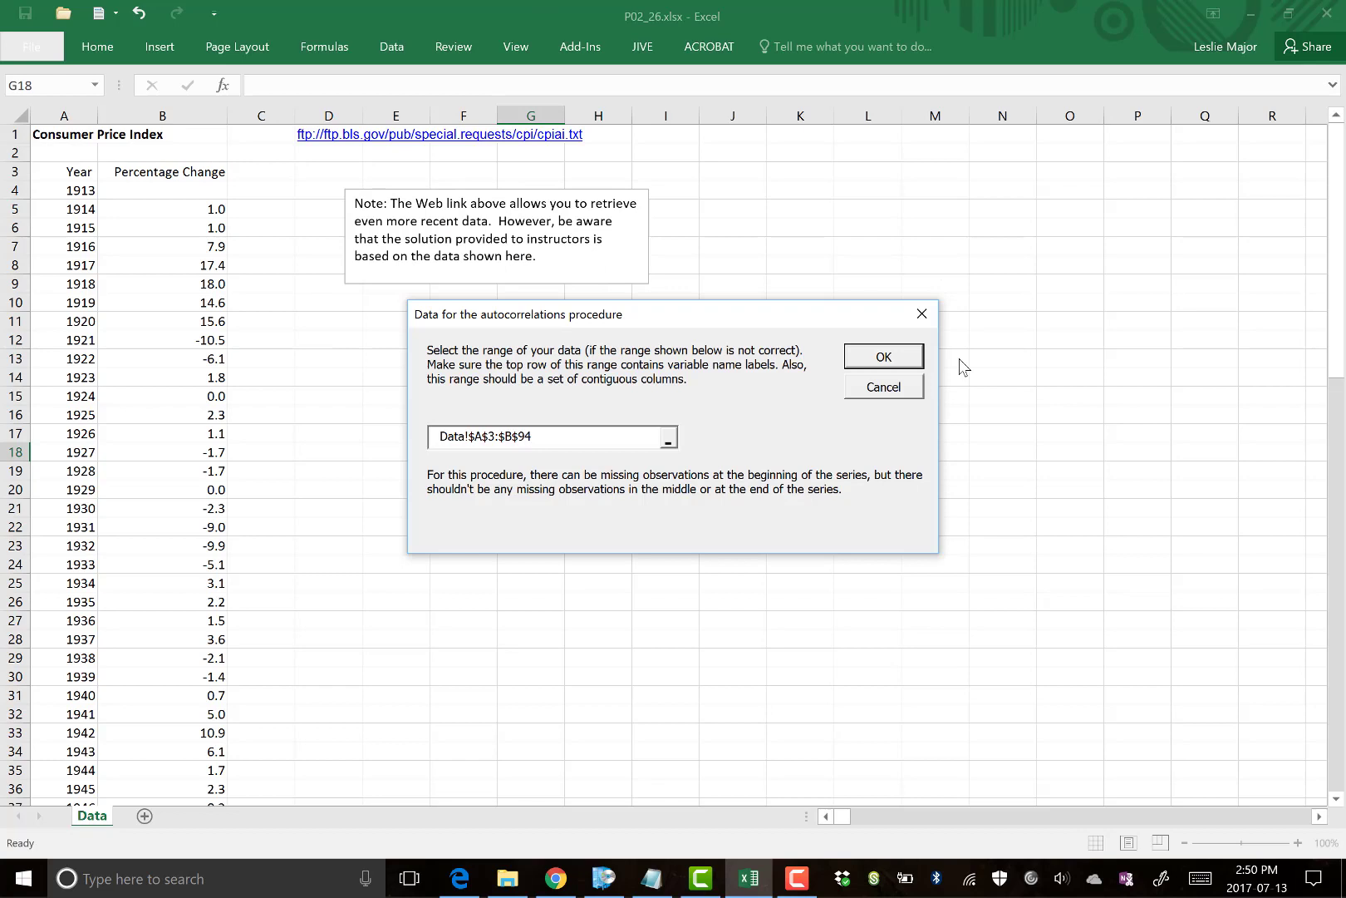
{"action": "left_click", "coordinate": [912, 362]}
Compute 22 lags of autocorrelation for Percentage Change, with output starting at D10
{"action": "left_click", "coordinate": [544, 407]}
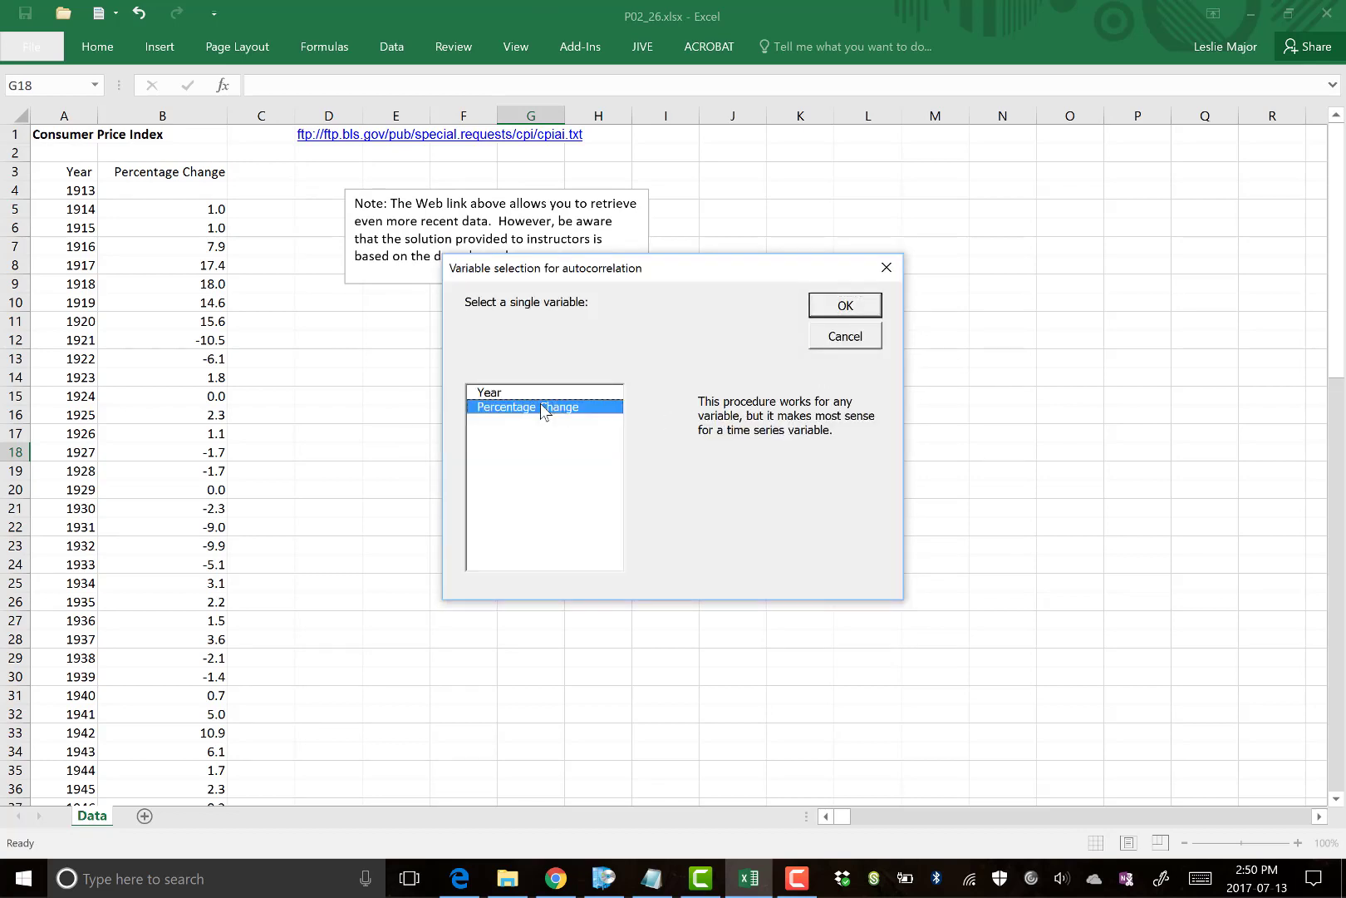
{"action": "left_click", "coordinate": [845, 308]}
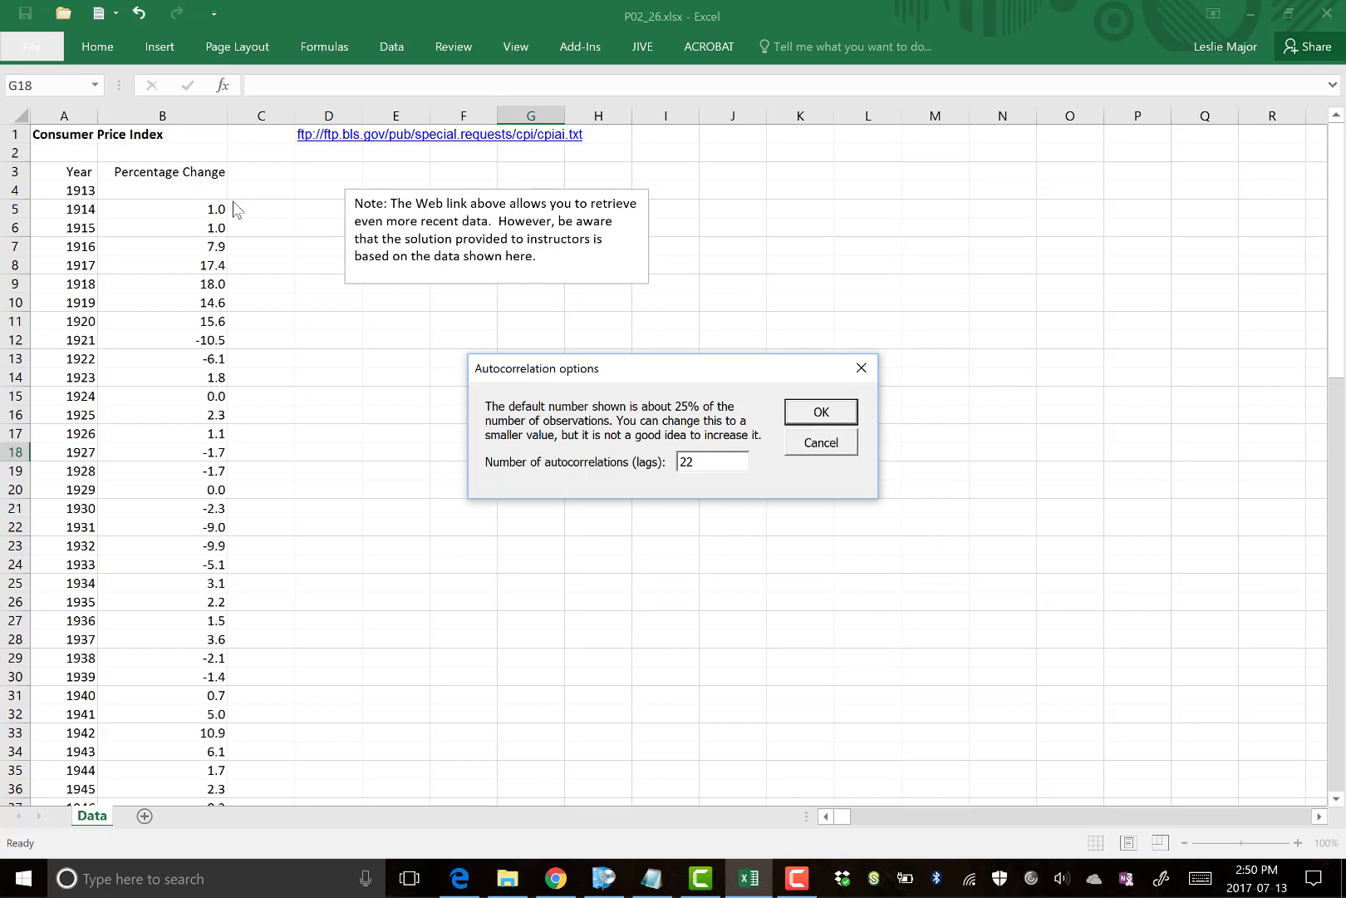
{"action": "left_click", "coordinate": [806, 413]}
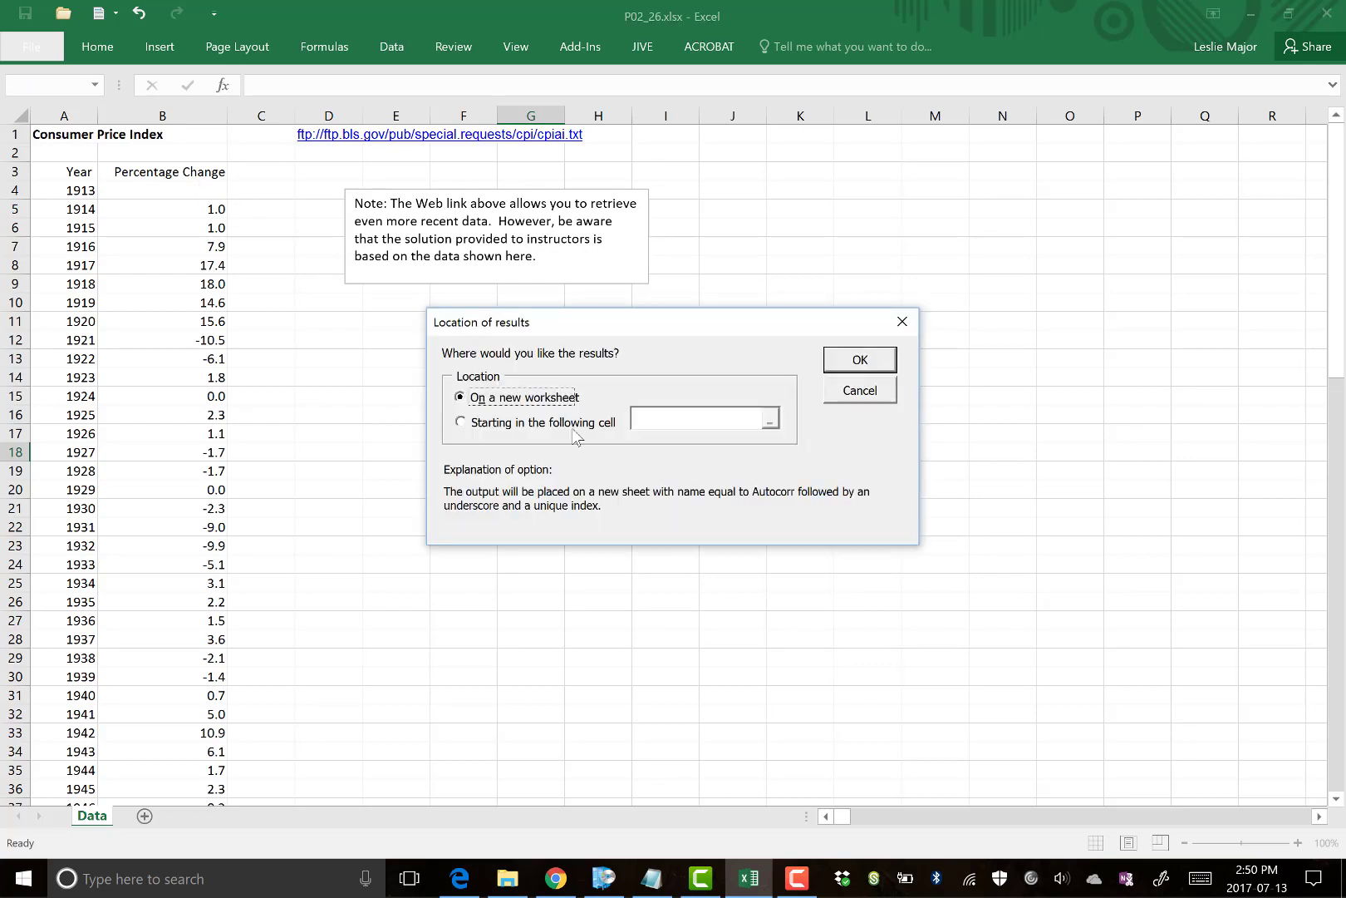
{"action": "left_click", "coordinate": [559, 419]}
{"action": "left_click", "coordinate": [771, 420]}
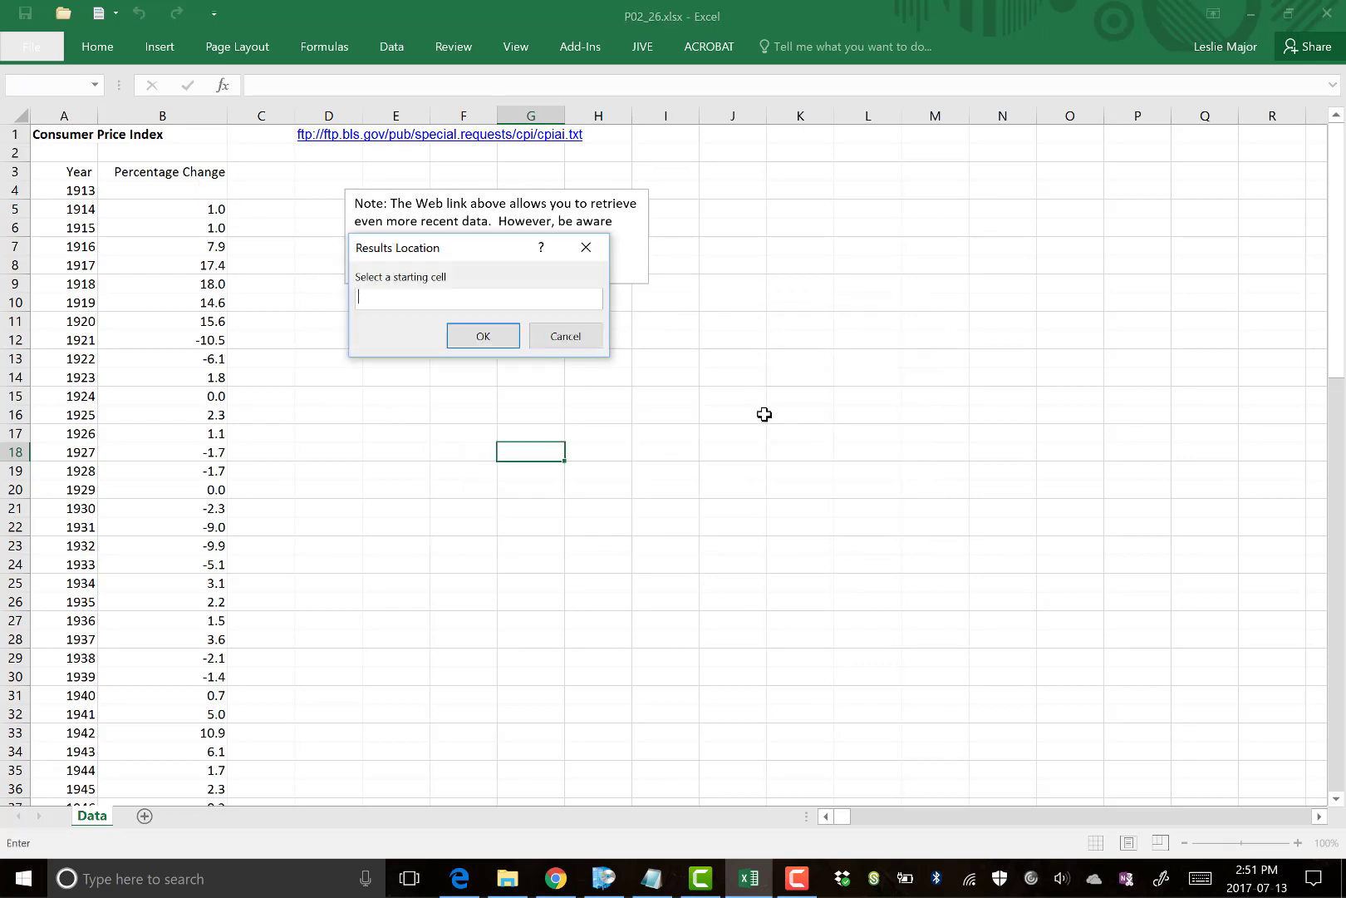
{"action": "left_click", "coordinate": [343, 304]}
{"action": "left_click", "coordinate": [497, 336]}
{"action": "left_click", "coordinate": [849, 357]}
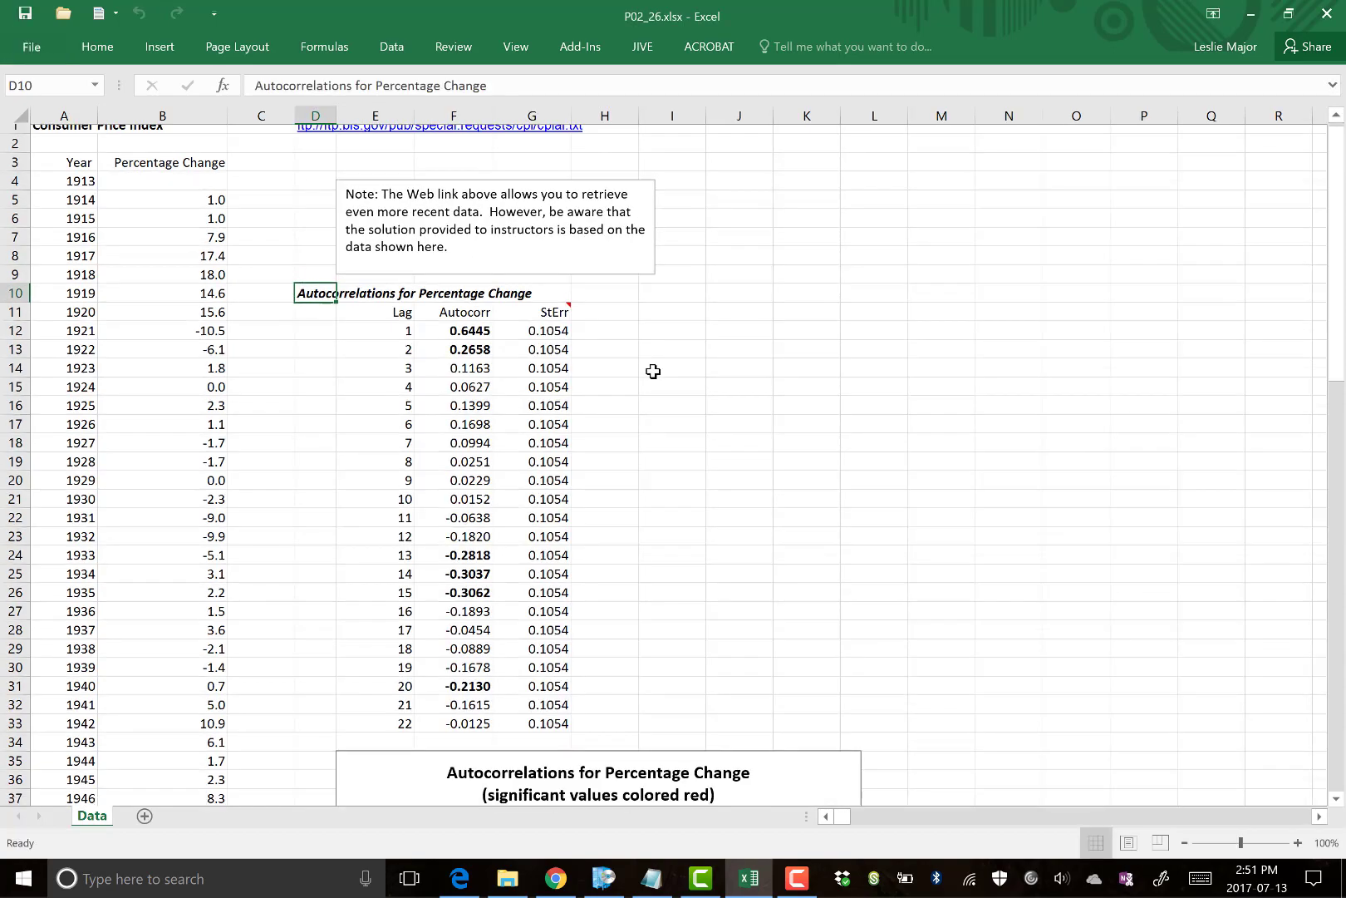
{"action": "scroll", "coordinate": [650, 383], "scroll_direction": "down", "scroll_amount": 3}
{"action": "scroll", "coordinate": [648, 393], "scroll_direction": "down", "scroll_amount": 3}
{"action": "scroll", "coordinate": [650, 387], "scroll_direction": "up", "scroll_amount": 6}
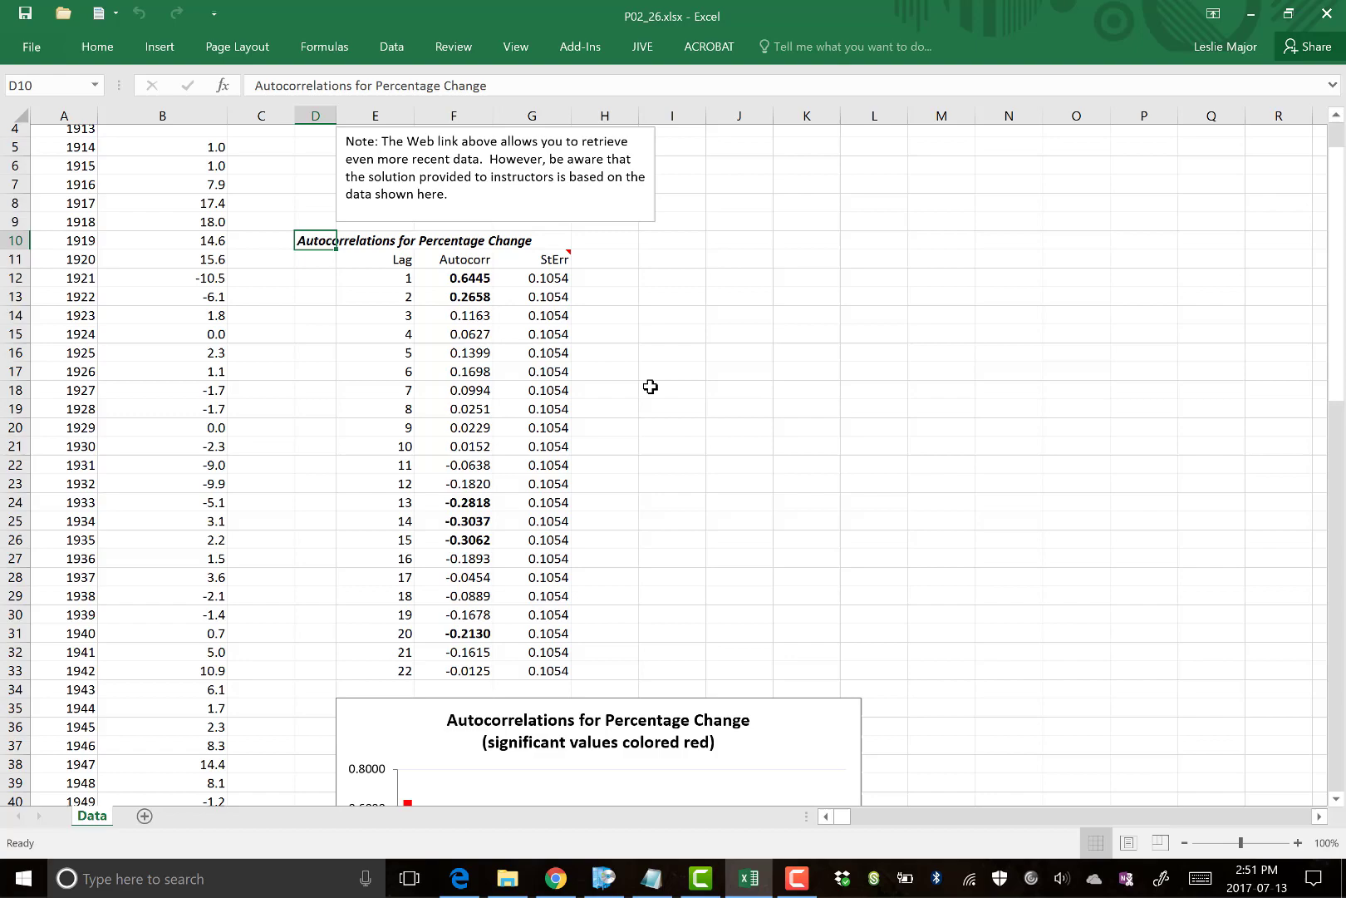
{"action": "left_click", "coordinate": [783, 375]}
{"action": "left_click", "coordinate": [752, 264]}
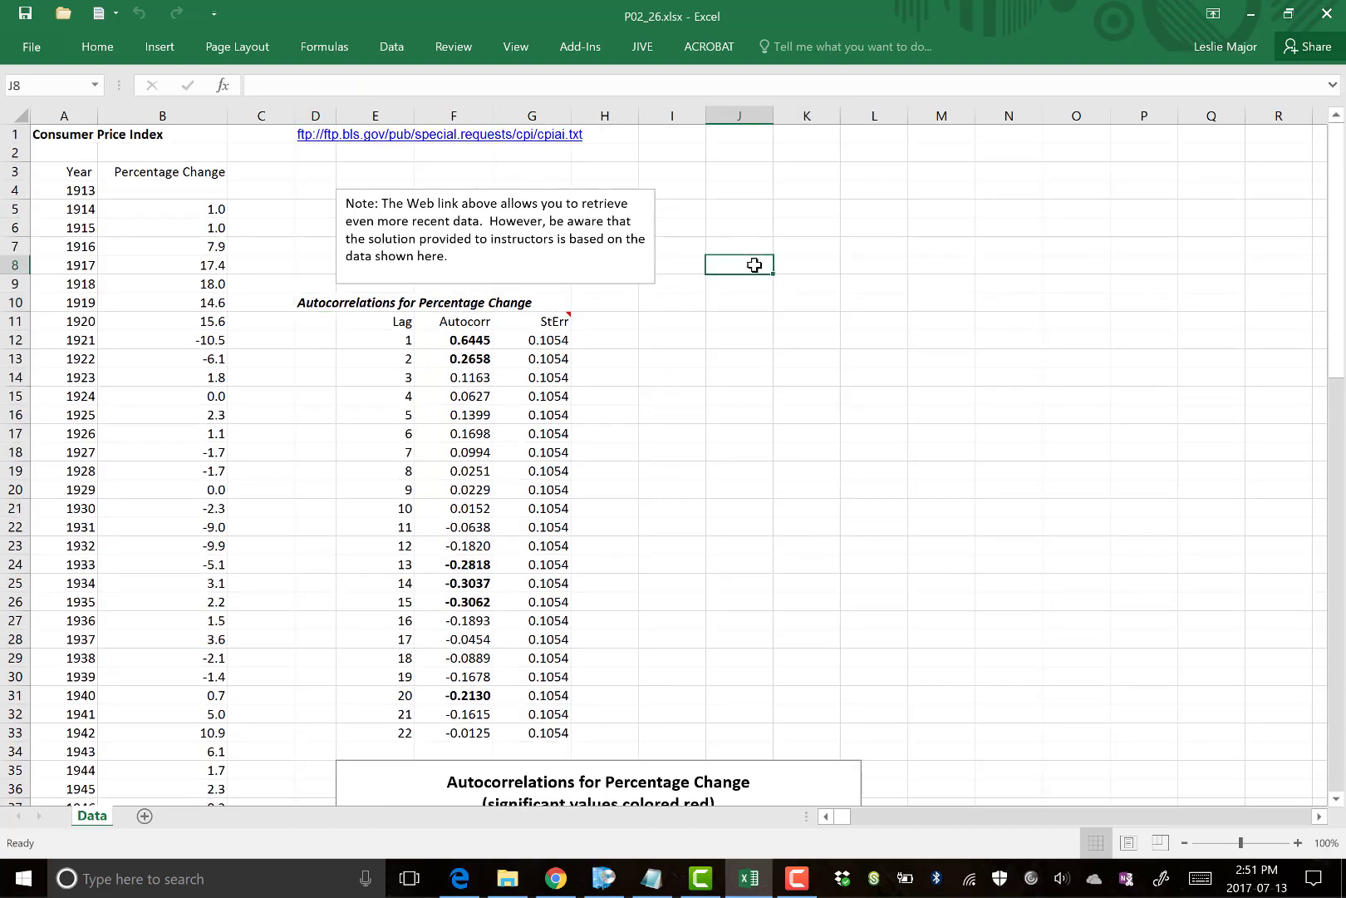
{"action": "scroll", "coordinate": [754, 266], "scroll_direction": "down", "scroll_amount": 3}
{"action": "scroll", "coordinate": [694, 301], "scroll_direction": "up", "scroll_amount": 3}
{"action": "left_click", "coordinate": [904, 235]}
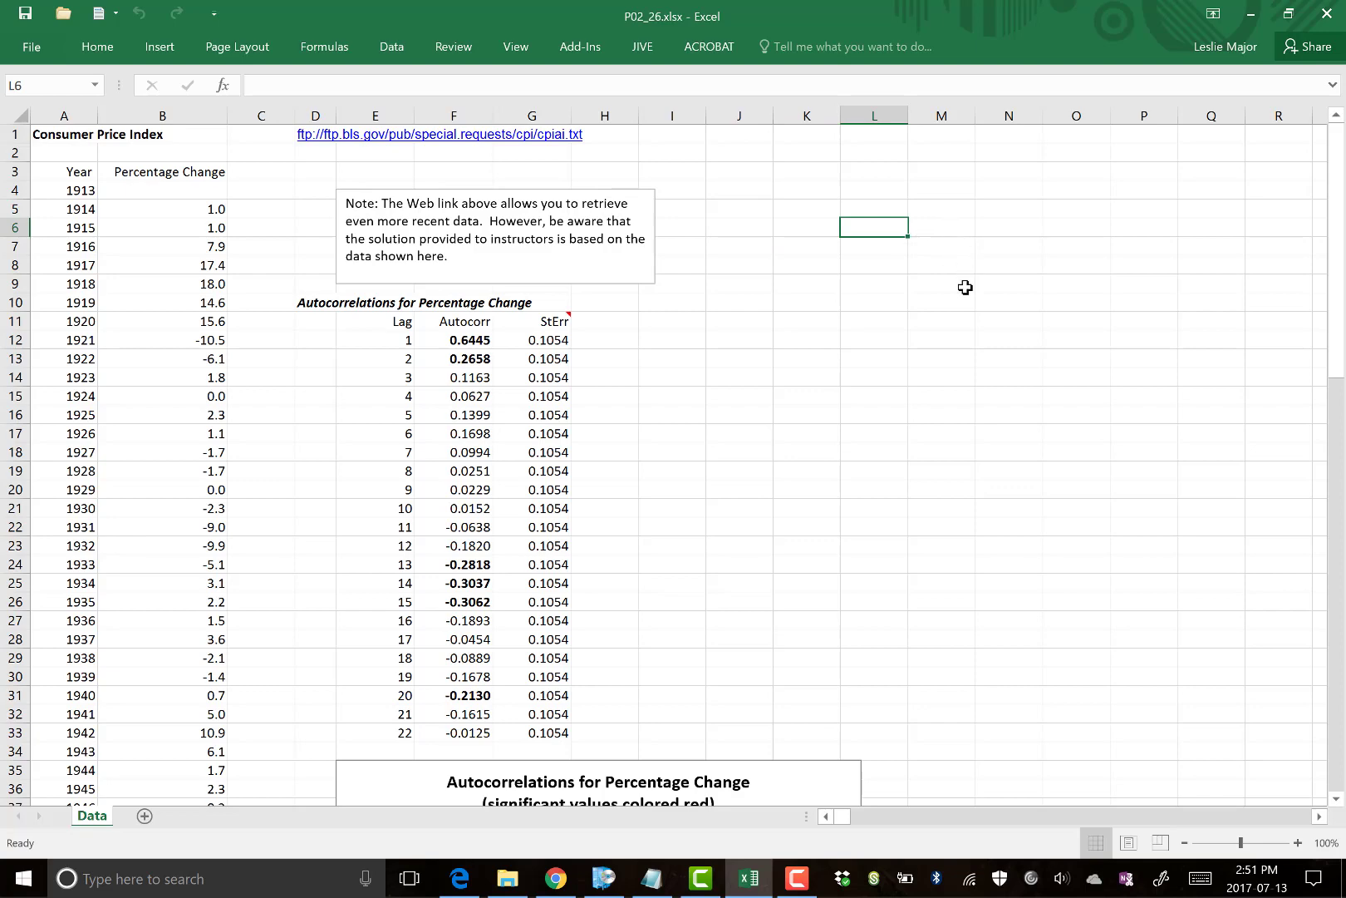
{"action": "scroll", "coordinate": [964, 289], "scroll_direction": "down", "scroll_amount": 1}
{"action": "scroll", "coordinate": [964, 290], "scroll_direction": "up", "scroll_amount": 1}
{"action": "left_click", "coordinate": [672, 433]}
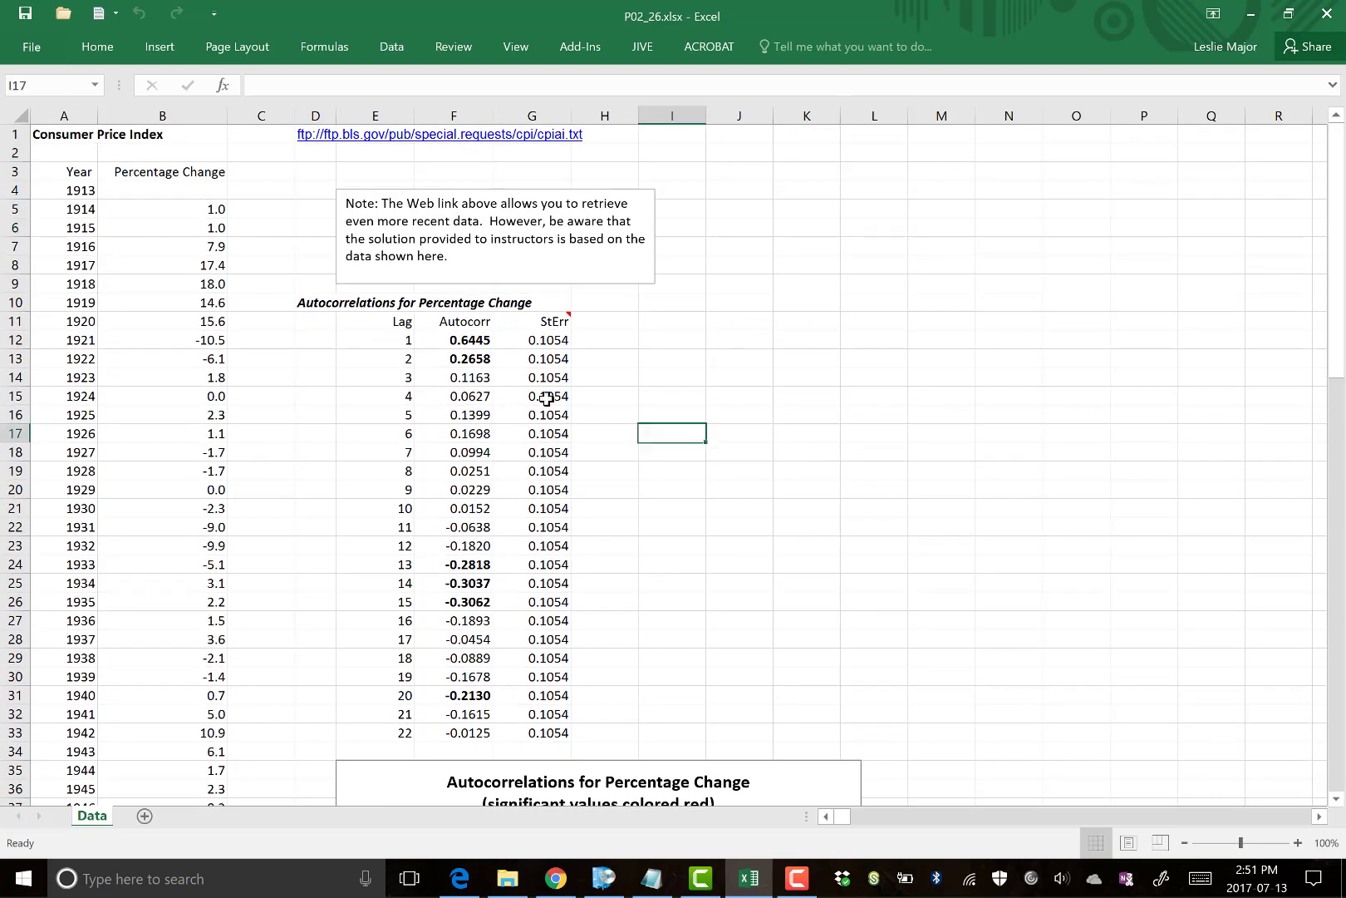
{"action": "left_click", "coordinate": [366, 339]}
{"action": "left_click_drag", "start_coordinate": [462, 363], "coordinate": [544, 366]}
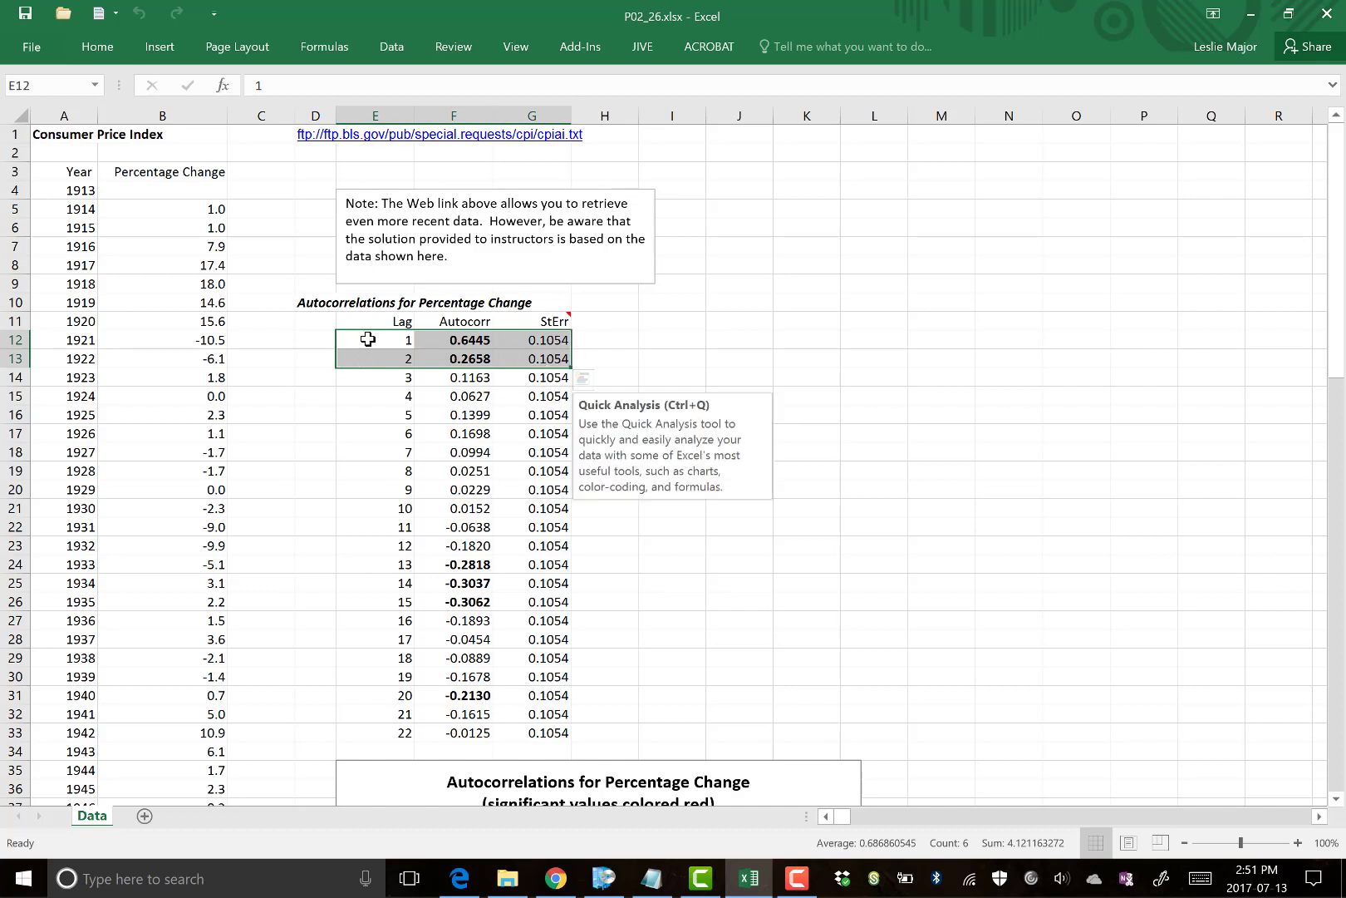
{"action": "left_click", "coordinate": [694, 358]}
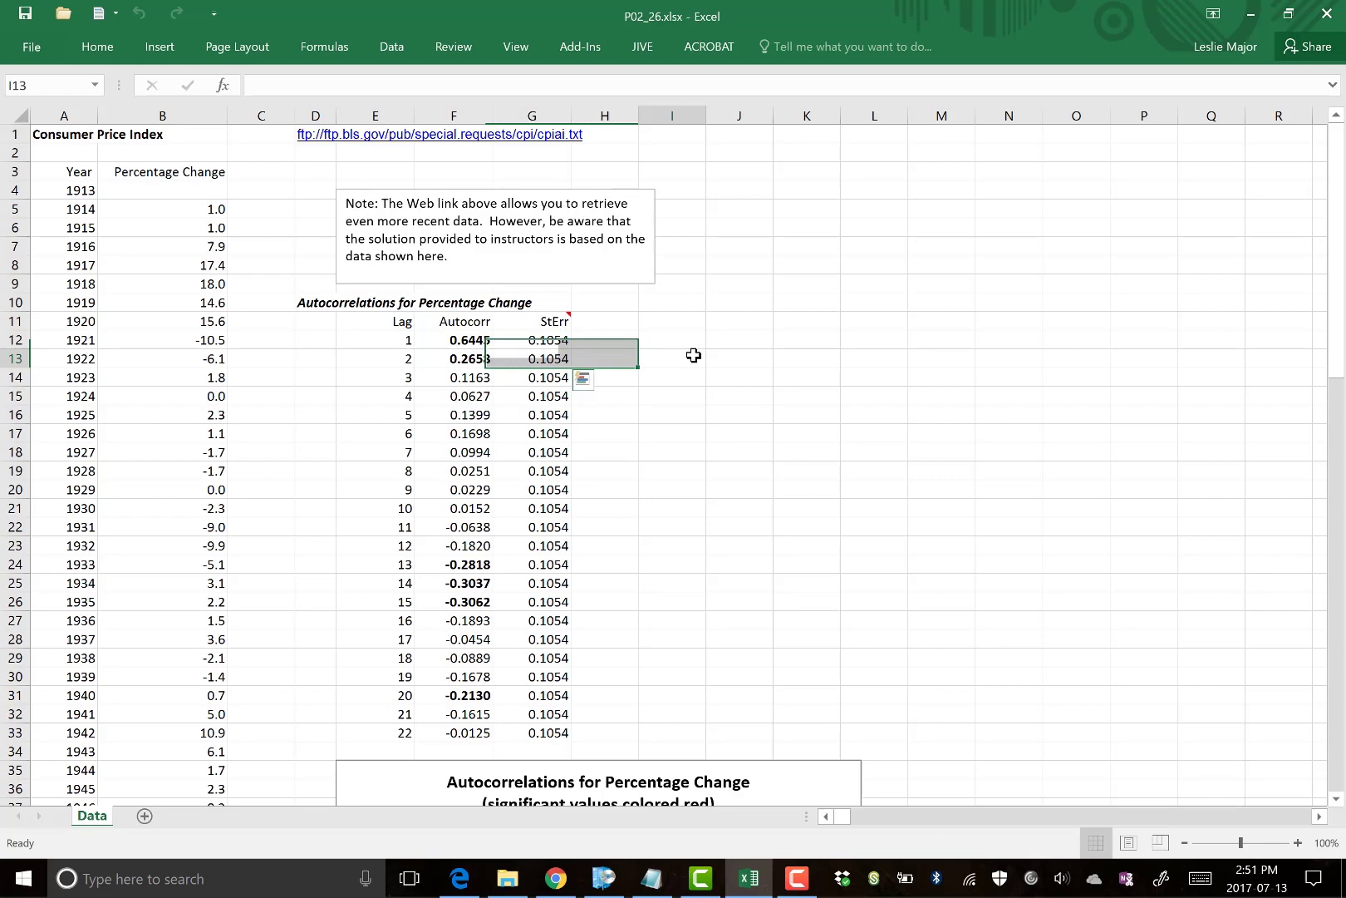
{"action": "left_click_drag", "start_coordinate": [462, 343], "coordinate": [462, 359]}
{"action": "scroll", "coordinate": [532, 383], "scroll_direction": "down", "scroll_amount": 3}
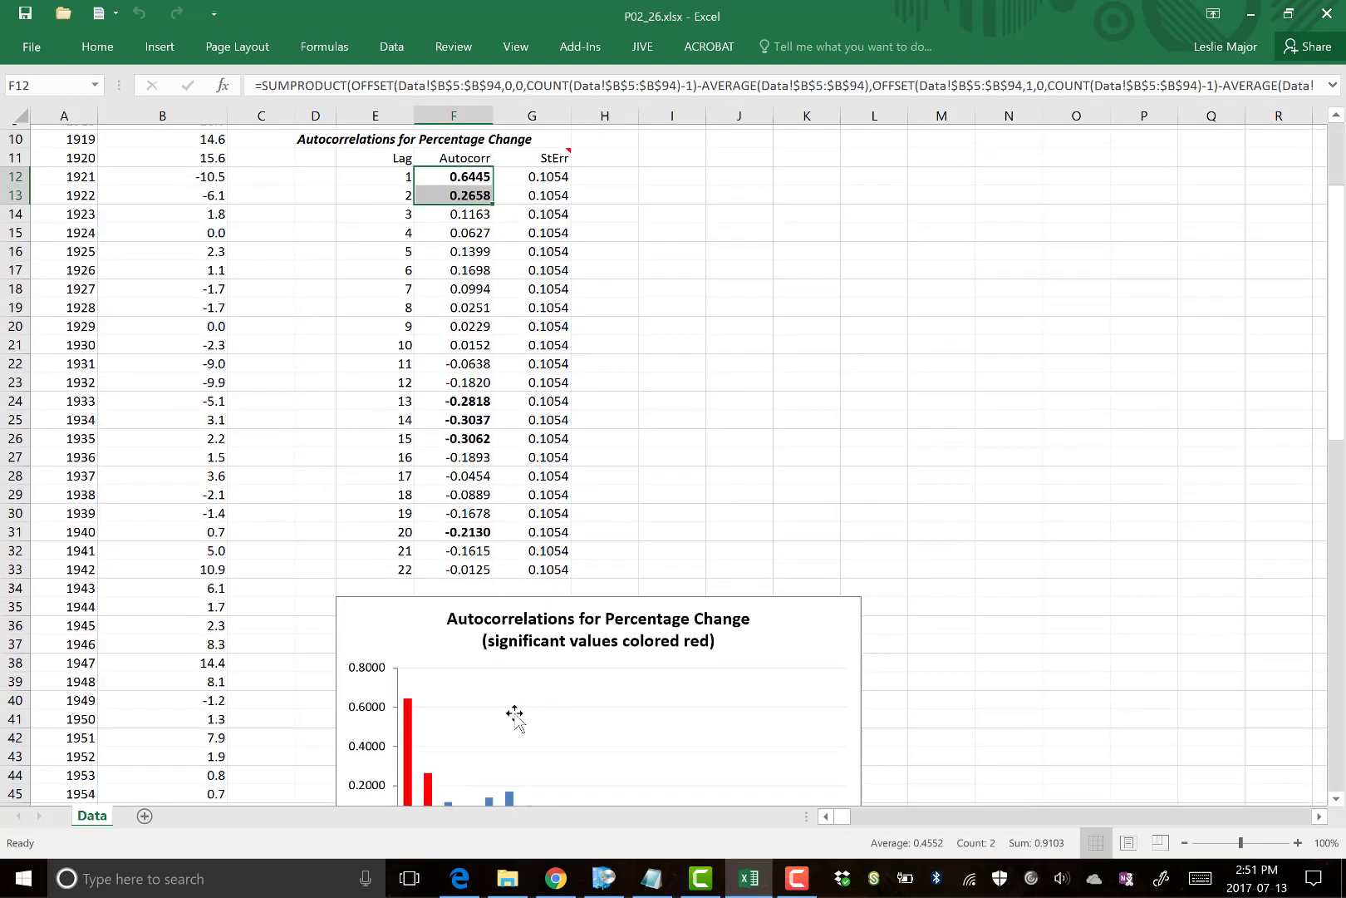
{"action": "scroll", "coordinate": [580, 280], "scroll_direction": "down", "scroll_amount": 3}
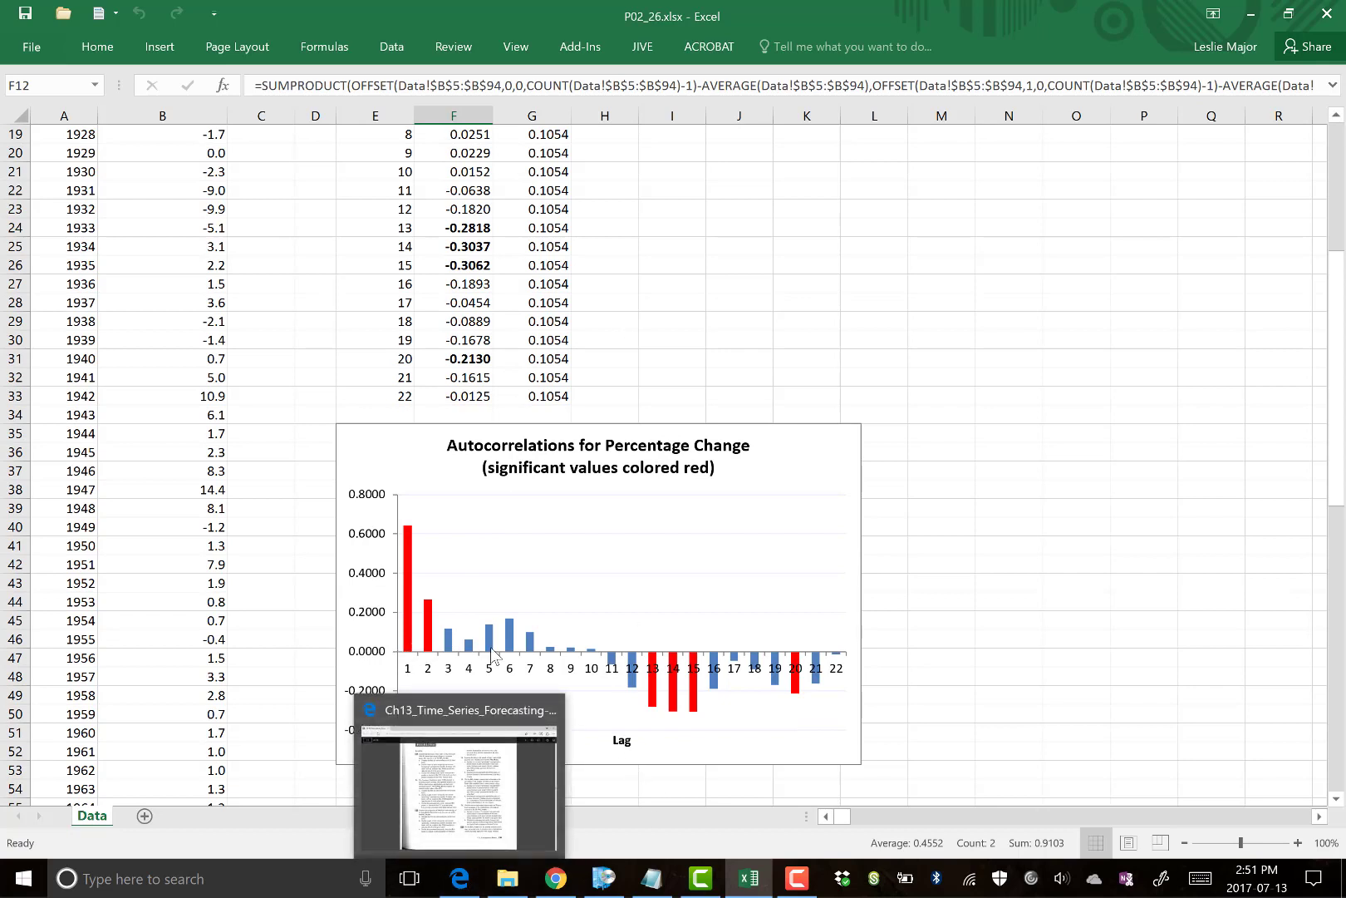
{"action": "left_click", "coordinate": [676, 336]}
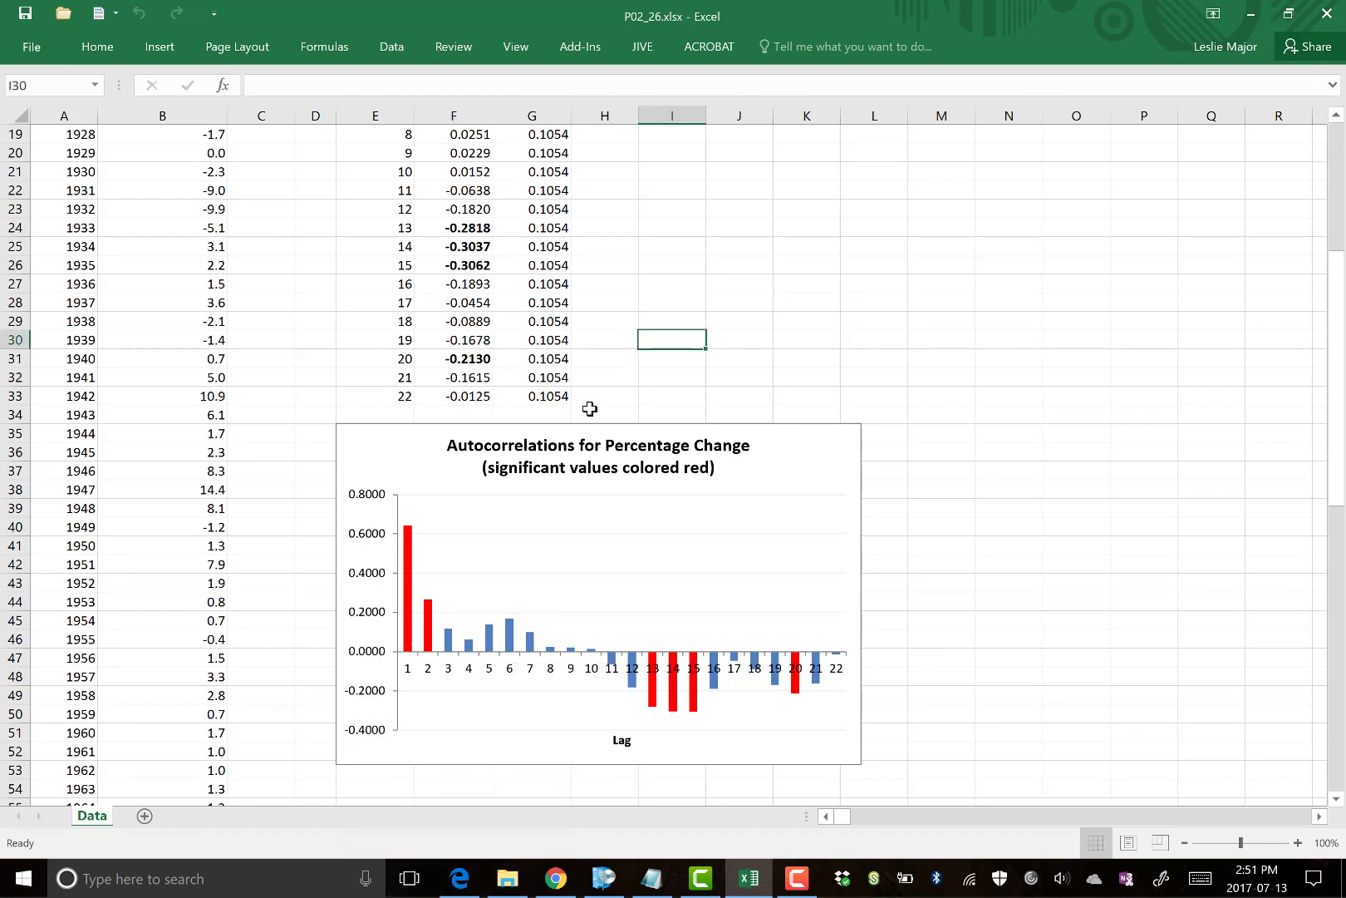
Turn the autocorrelation results for lags 7 through 22 (E18:G33) grey
{"action": "left_click_drag", "start_coordinate": [565, 397], "coordinate": [358, 173]}
{"action": "right_click", "coordinate": [472, 220]}
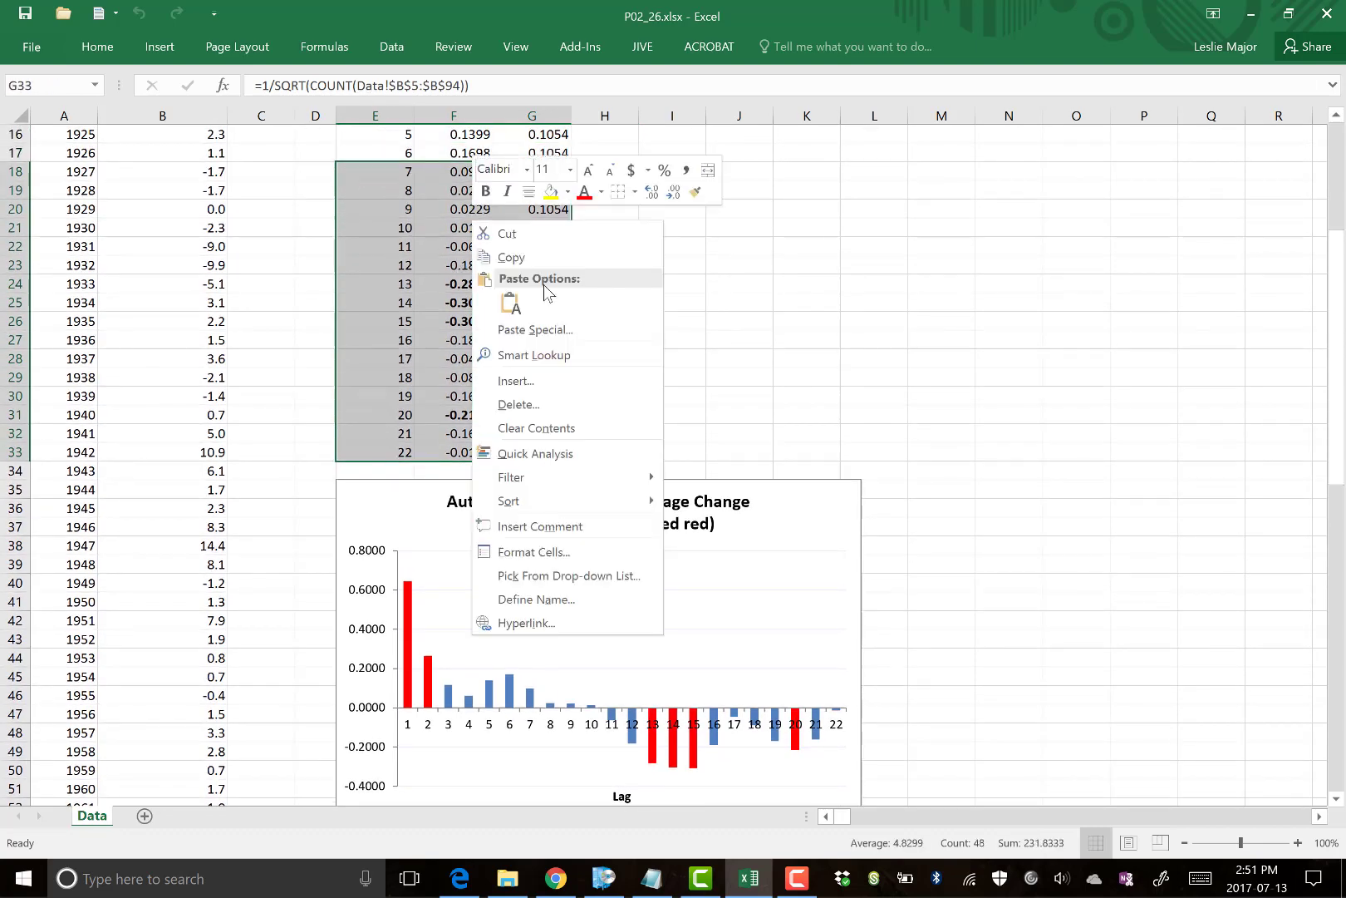
{"action": "left_click", "coordinate": [600, 192]}
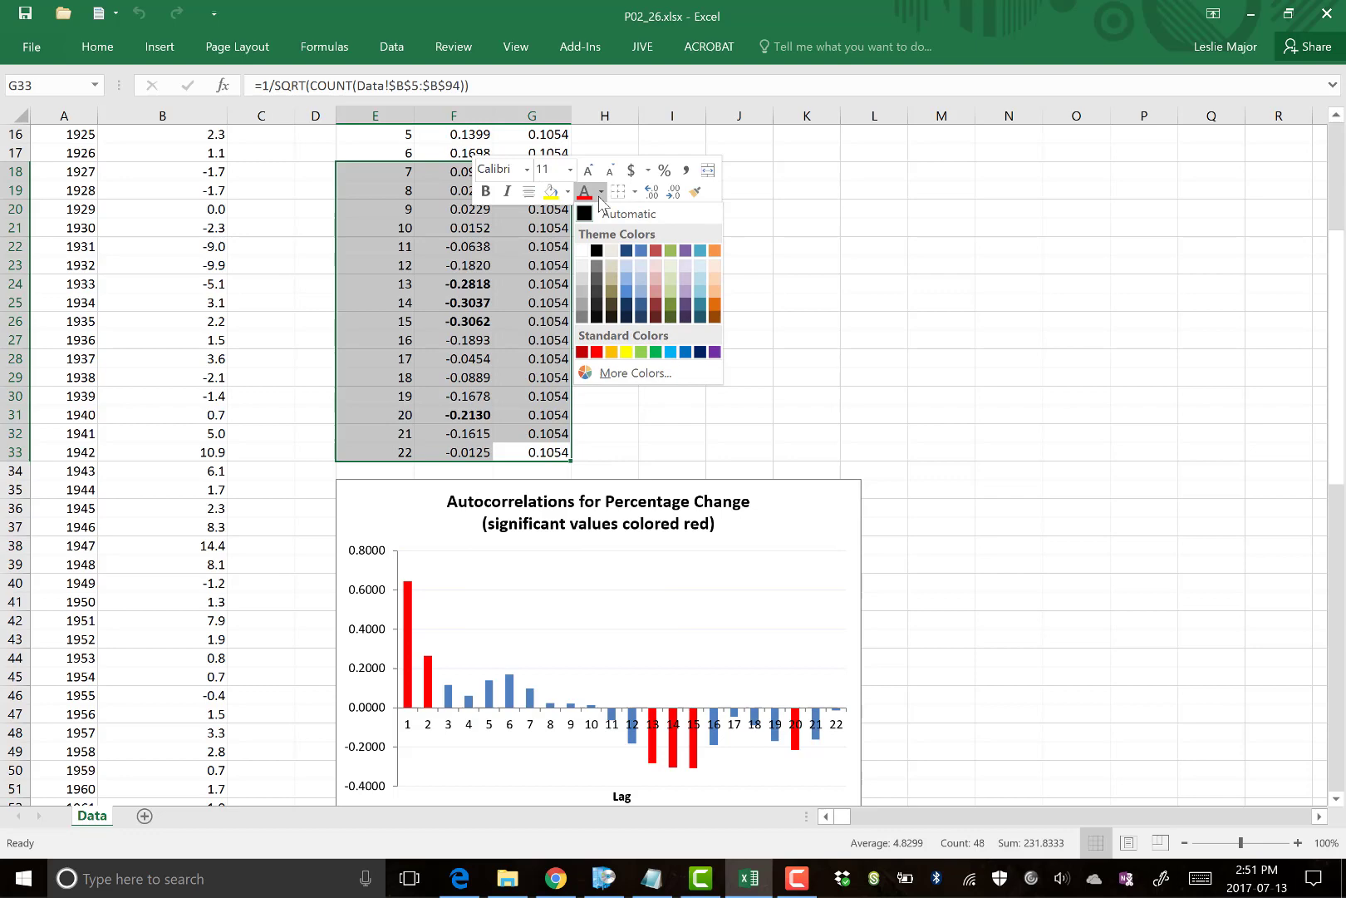
{"action": "left_click", "coordinate": [588, 299]}
{"action": "left_click", "coordinate": [751, 288]}
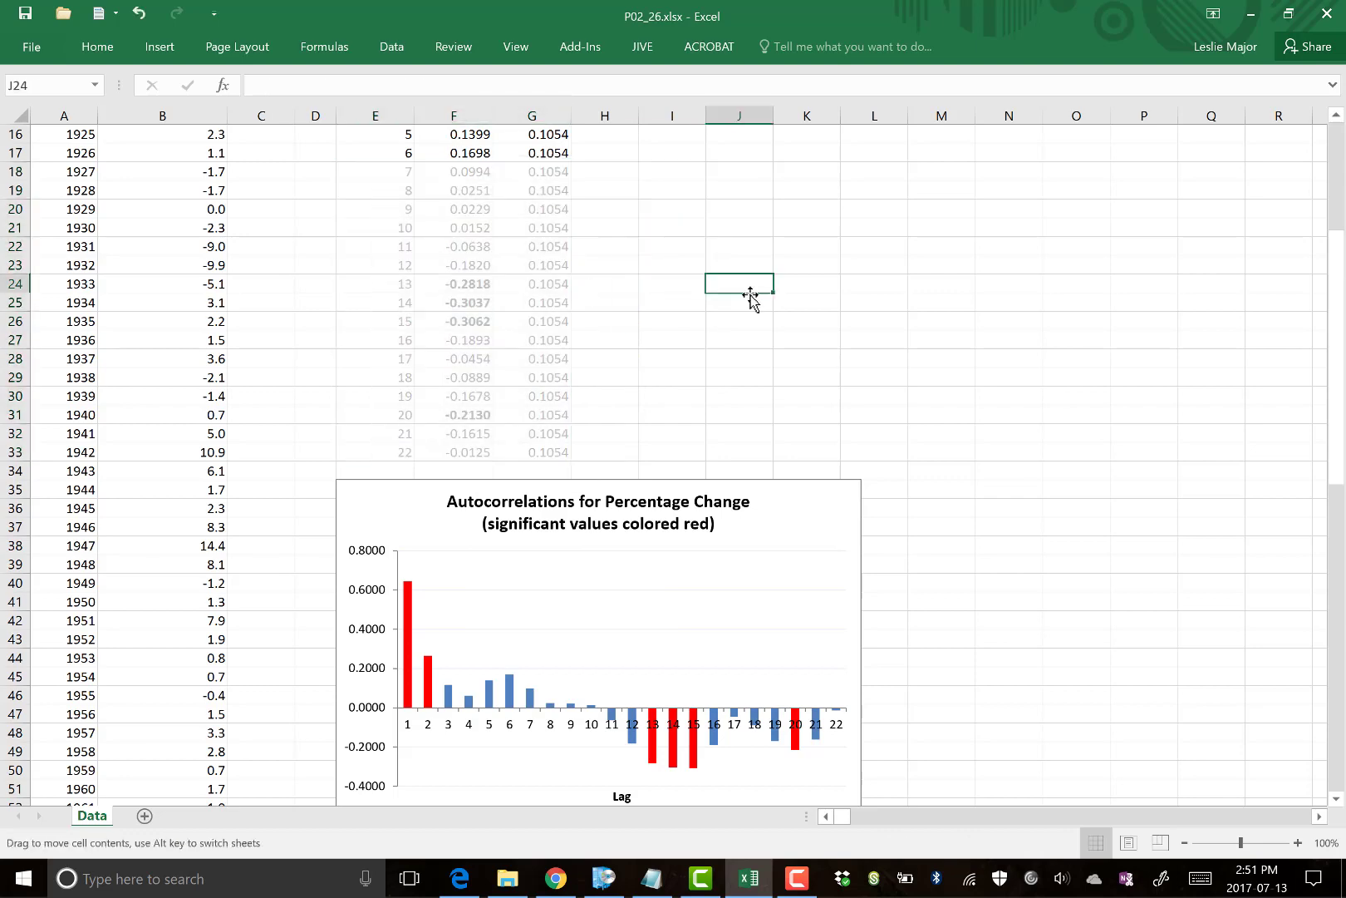
{"action": "scroll", "coordinate": [756, 295], "scroll_direction": "up", "scroll_amount": 2}
{"action": "scroll", "coordinate": [758, 299], "scroll_direction": "up", "scroll_amount": 1}
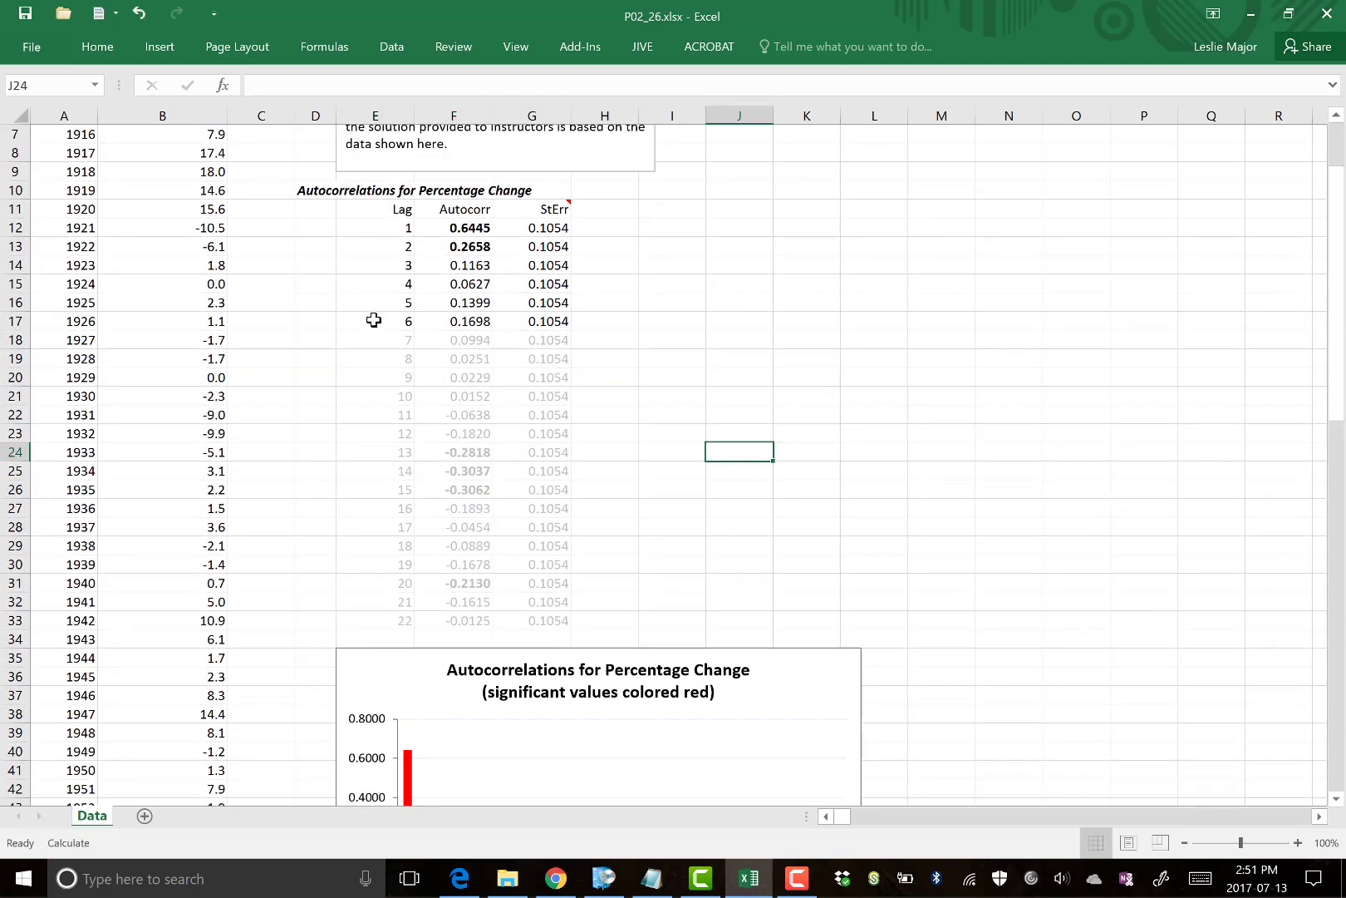
Check the textbook problem PDF, then review the significant lag 1 and 2 results in Excel
{"action": "left_click", "coordinate": [459, 878]}
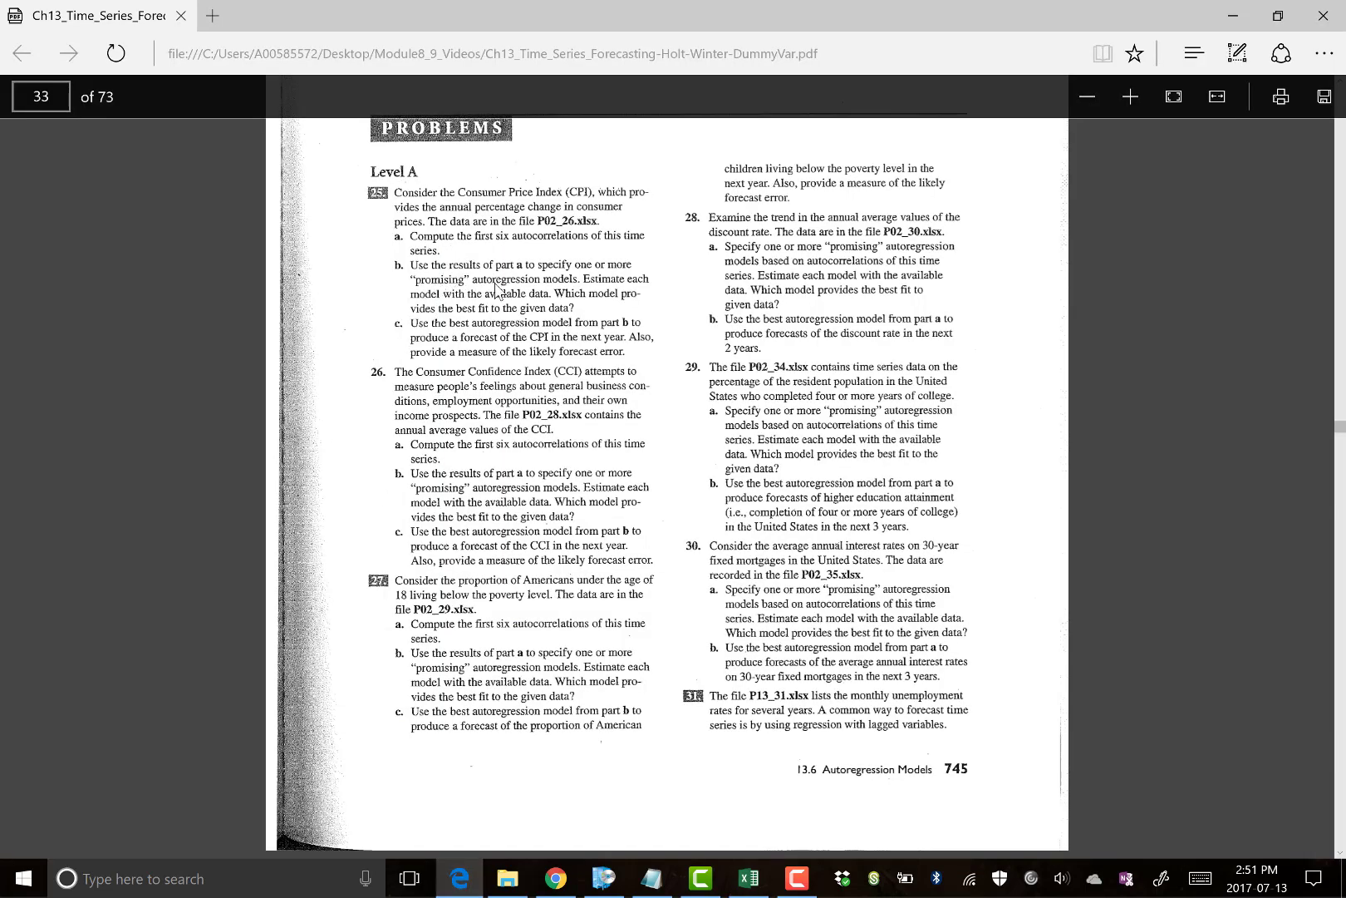
{"action": "left_click", "coordinate": [748, 877]}
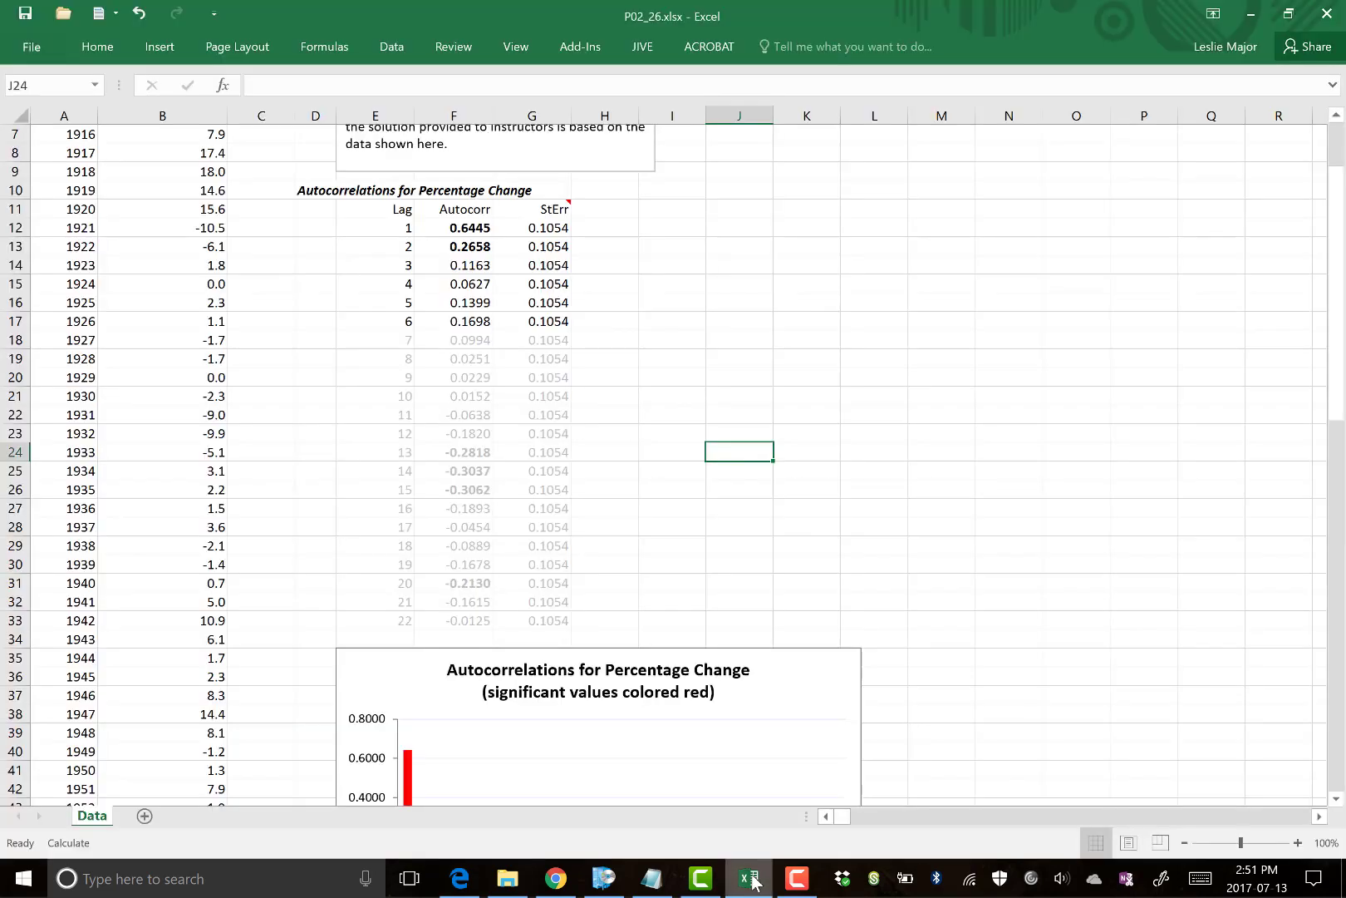
{"action": "left_click", "coordinate": [783, 337]}
{"action": "scroll", "coordinate": [784, 337], "scroll_direction": "up", "scroll_amount": 2}
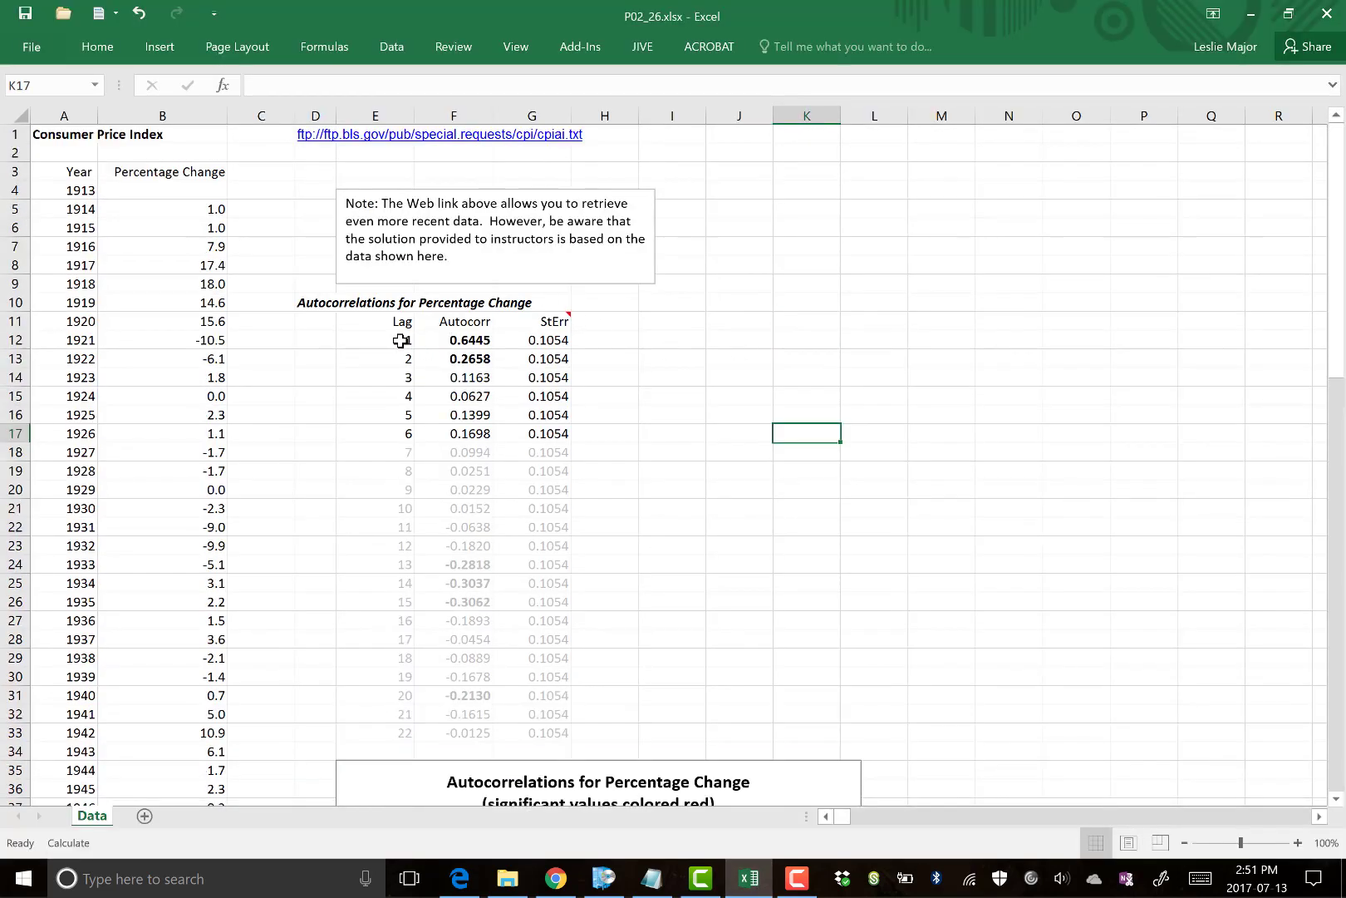
{"action": "left_click_drag", "start_coordinate": [406, 341], "coordinate": [544, 355]}
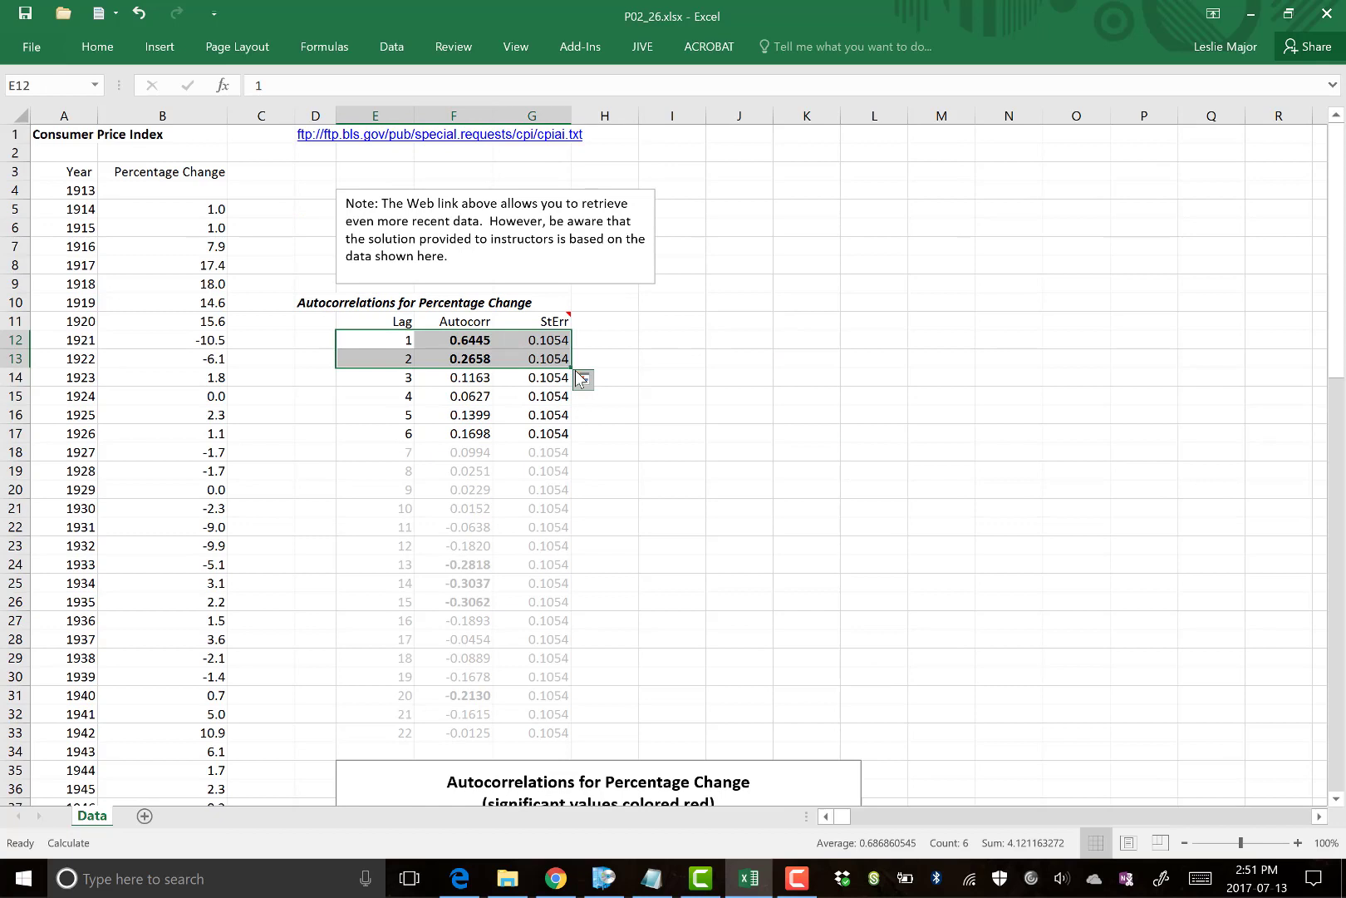
{"action": "left_click", "coordinate": [674, 376]}
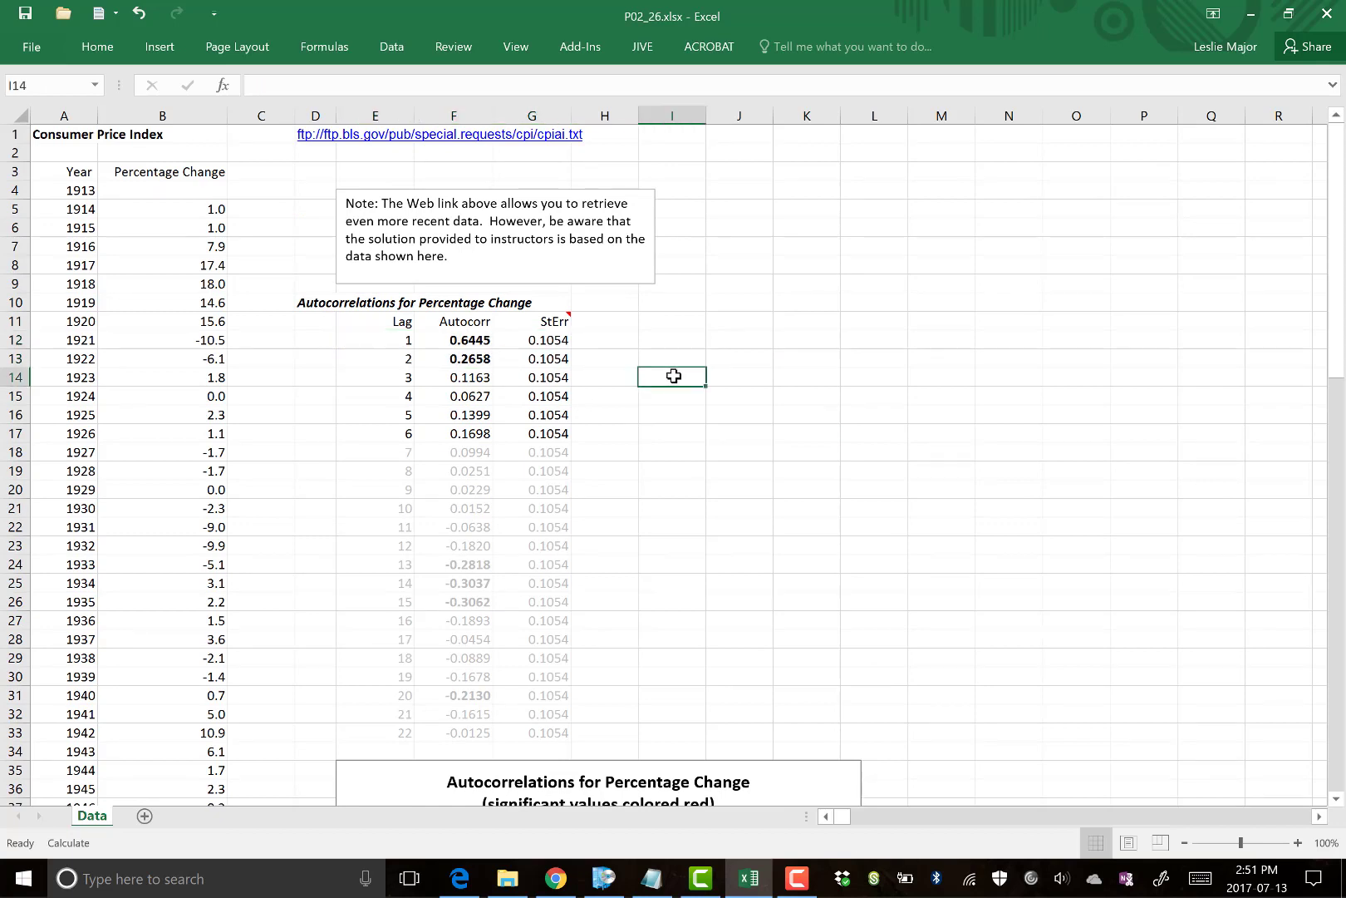
Start StatPro's Create Lagged Variable(s) on the Percentage Change range B3:B94
{"action": "left_click", "coordinate": [579, 50]}
{"action": "left_click", "coordinate": [54, 77]}
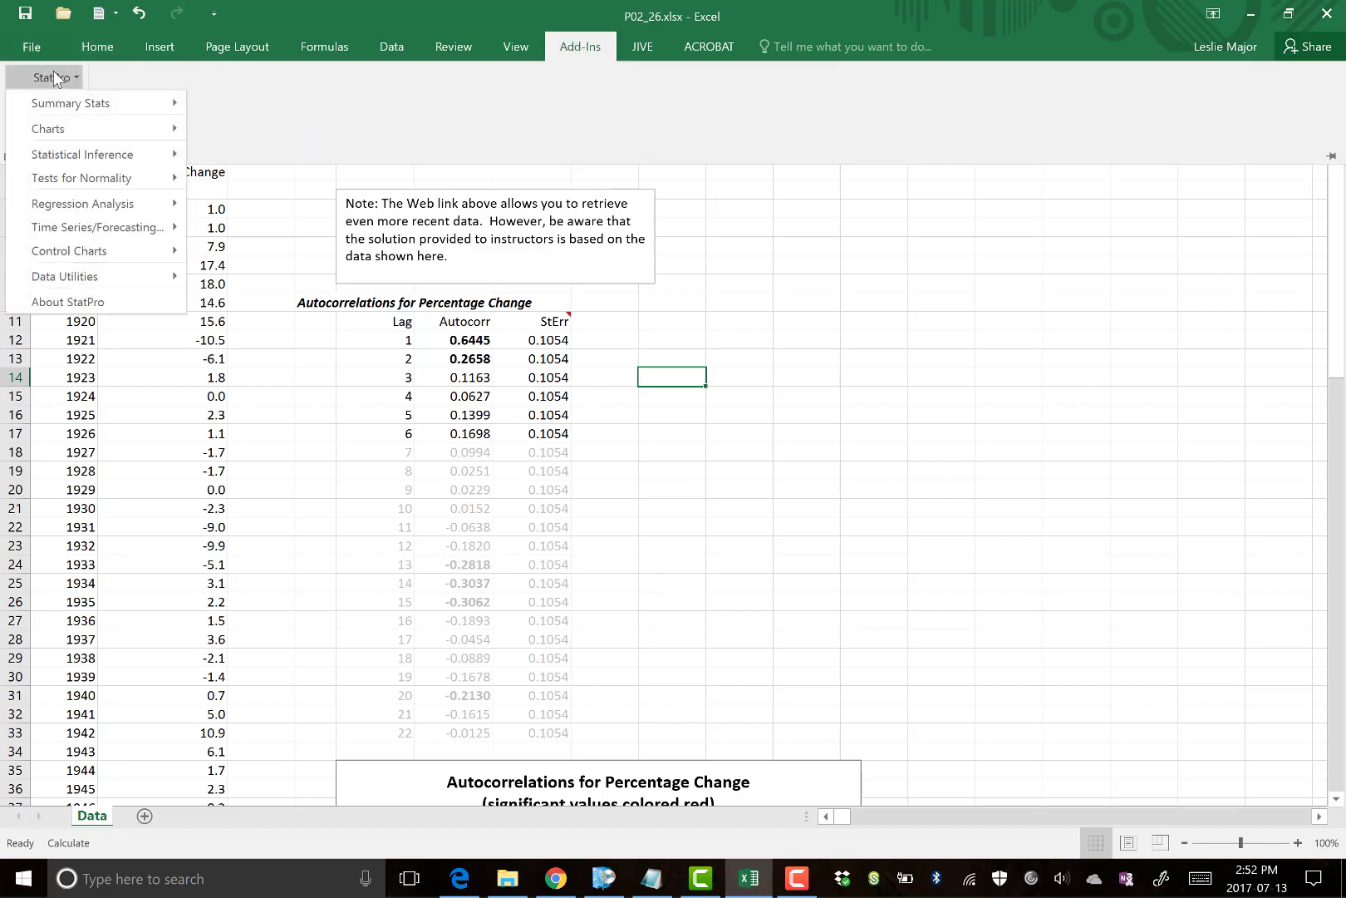
{"action": "mouse_move", "coordinate": [74, 279]}
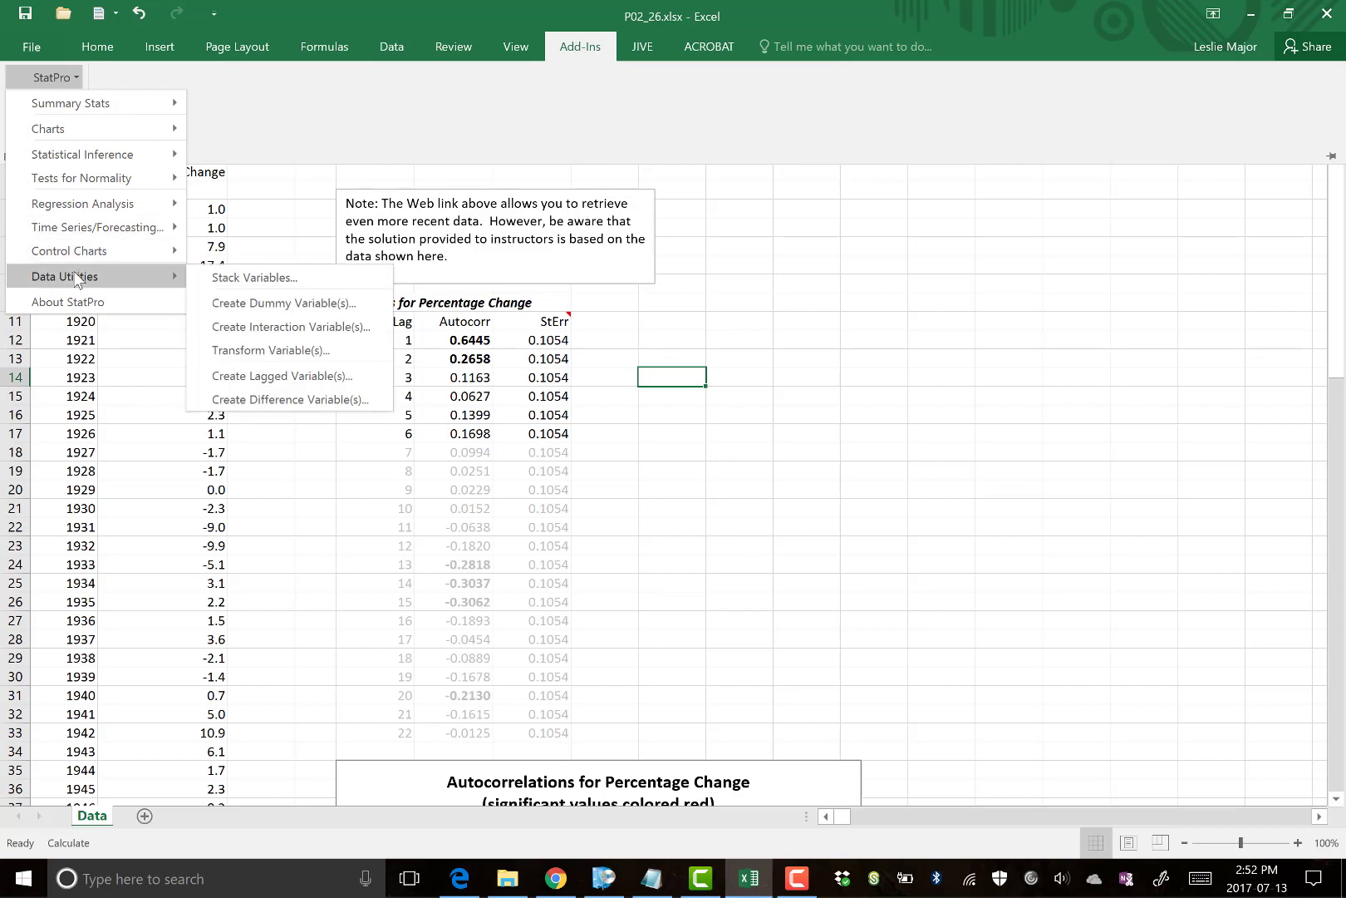
{"action": "left_click", "coordinate": [270, 376]}
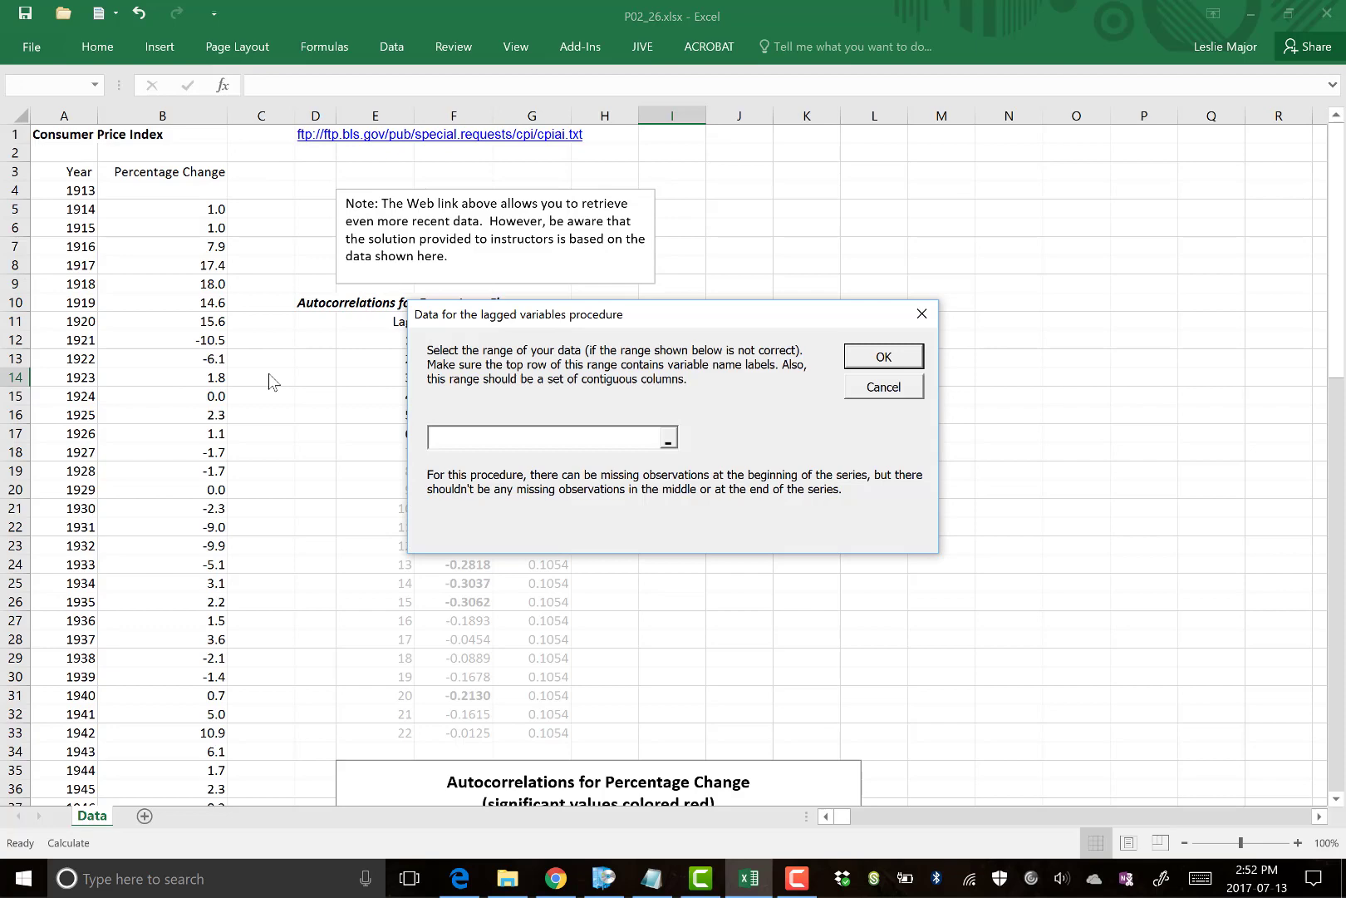
{"action": "left_click", "coordinate": [670, 438]}
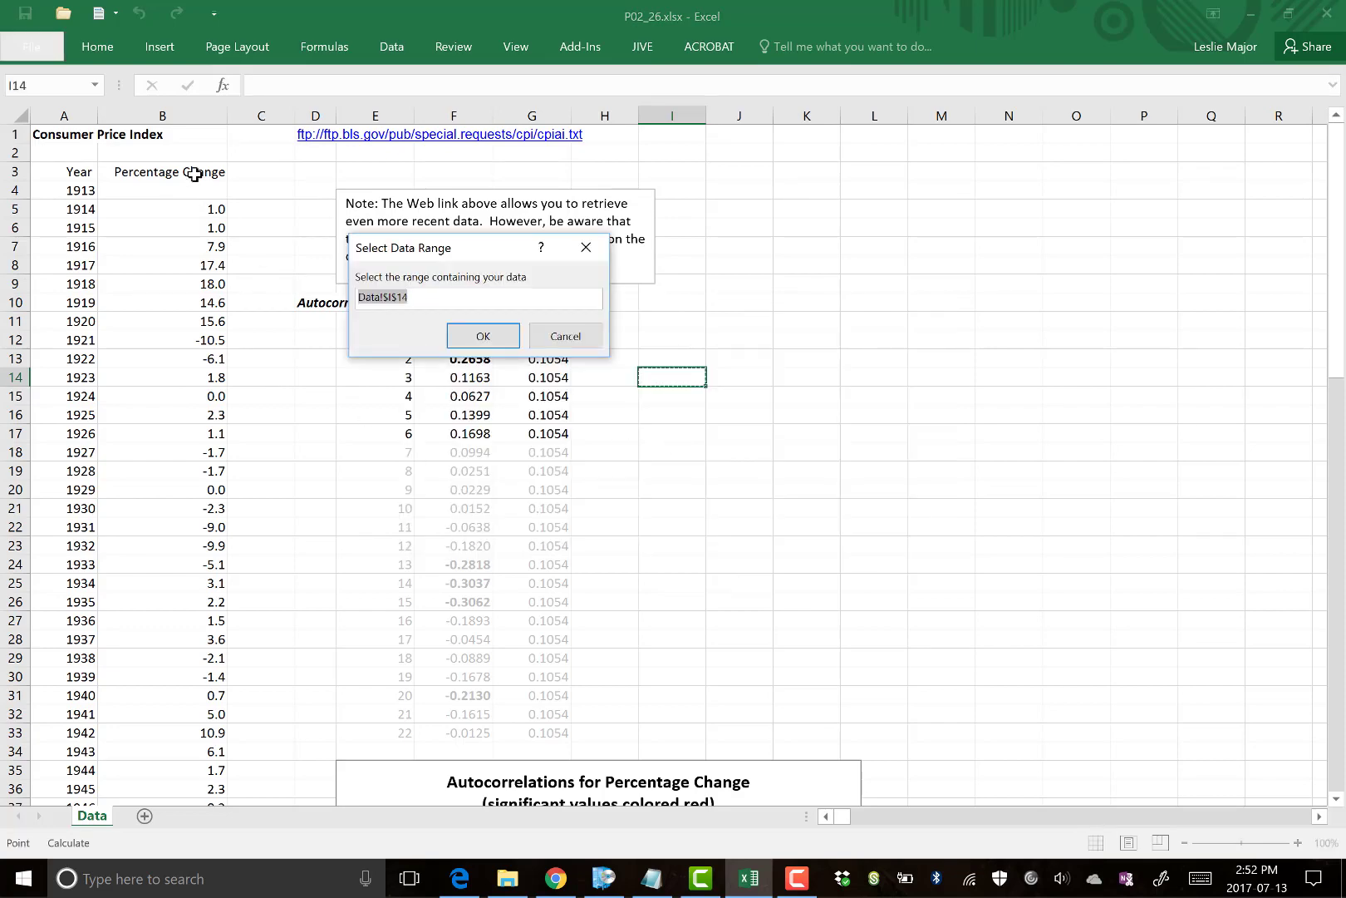
{"action": "left_click_drag", "start_coordinate": [190, 171], "coordinate": [192, 770]}
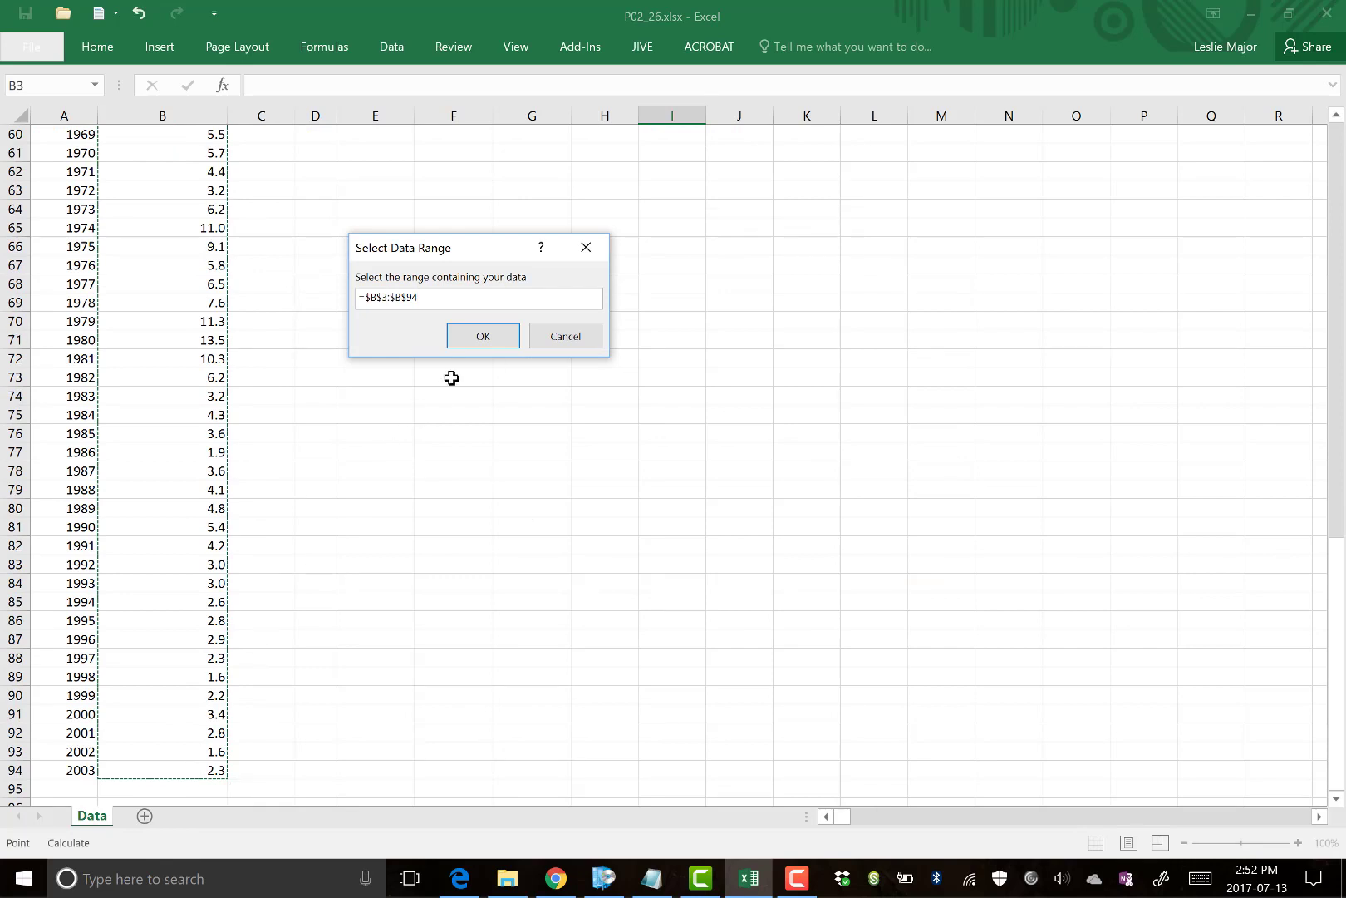
{"action": "left_click", "coordinate": [494, 341]}
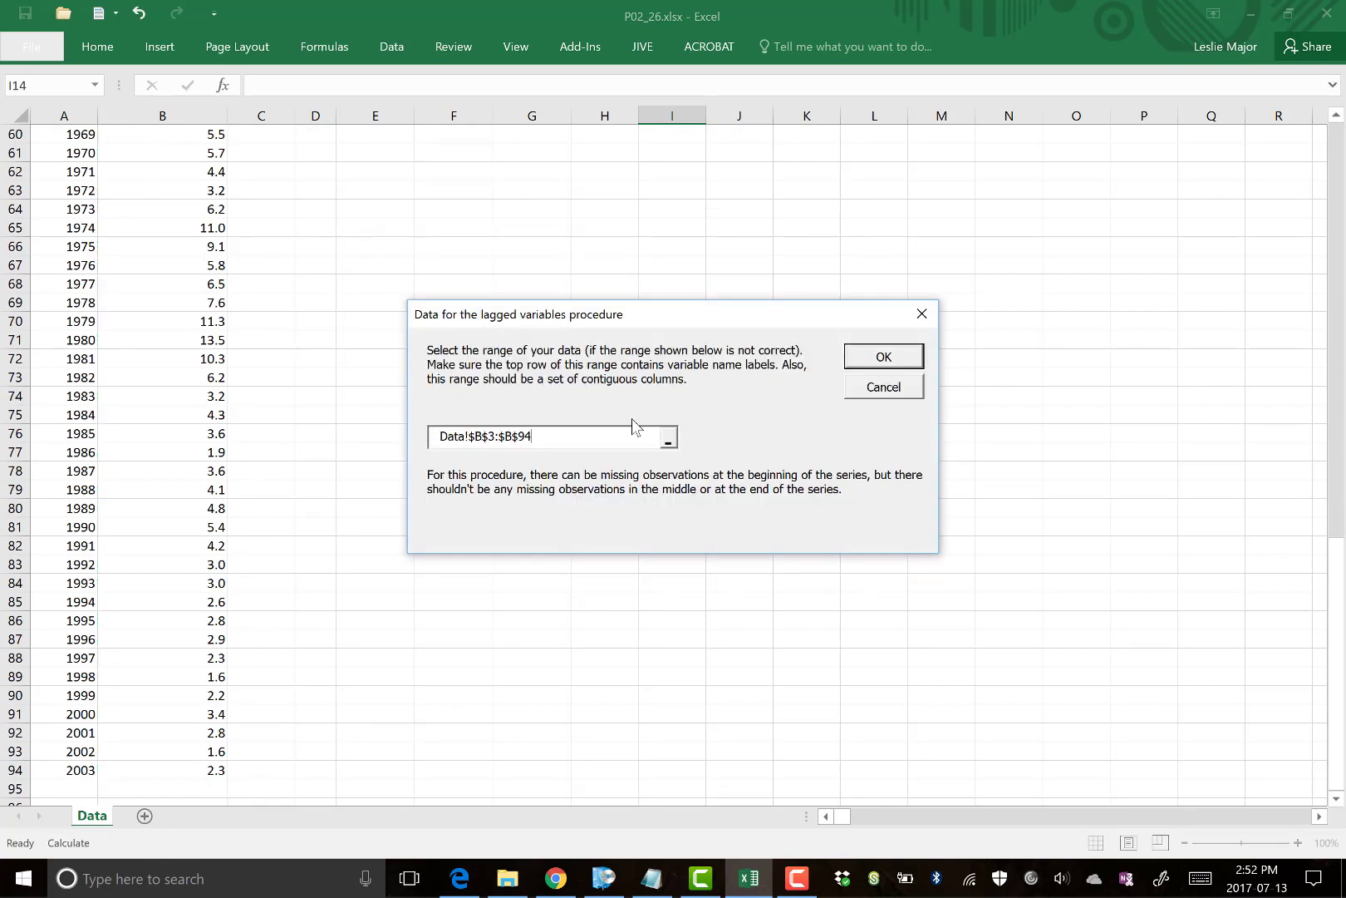
Lag Percentage Change by 2, creating Percentage Change_Lag1 and Percentage Change_Lag2 columns
{"action": "left_click", "coordinate": [868, 360]}
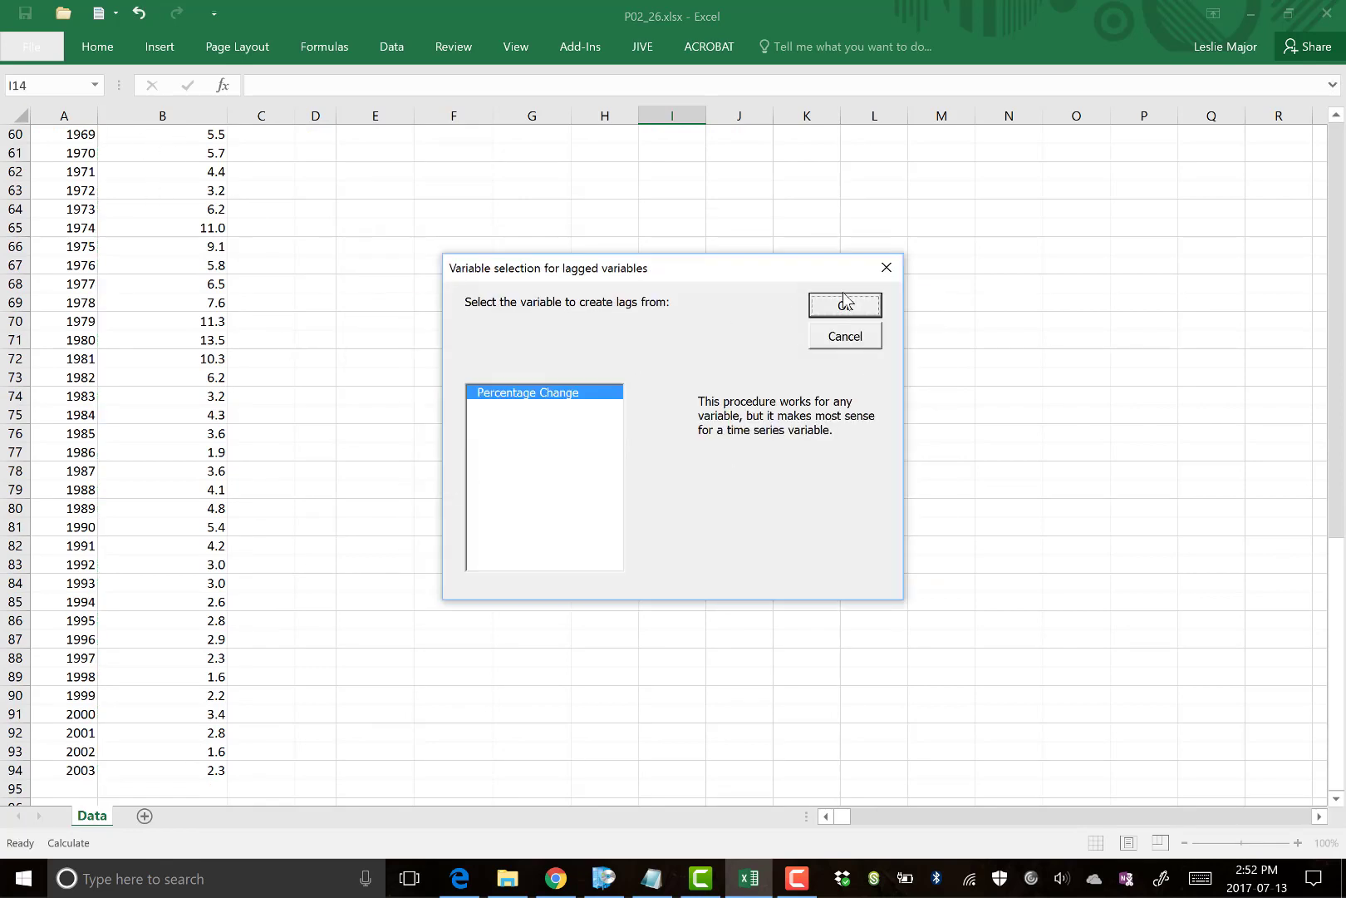
{"action": "left_click", "coordinate": [845, 305]}
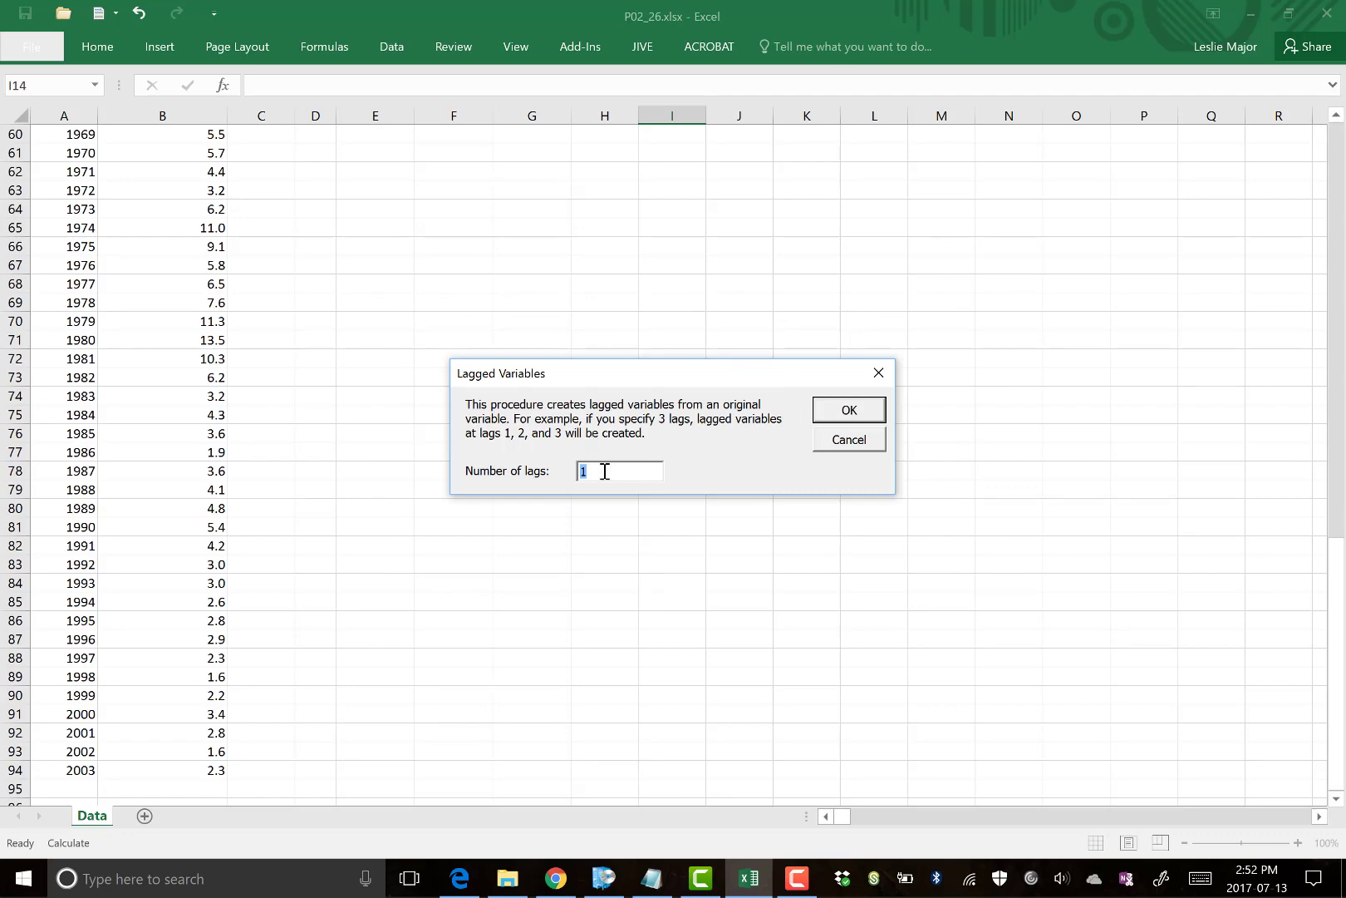
{"action": "type", "text": "2"}
{"action": "left_click", "coordinate": [848, 411]}
Highlight the lag 1 and lag 2 autocorrelation rows, then move to an empty cell
{"action": "scroll", "coordinate": [754, 431], "scroll_direction": "up", "scroll_amount": 13}
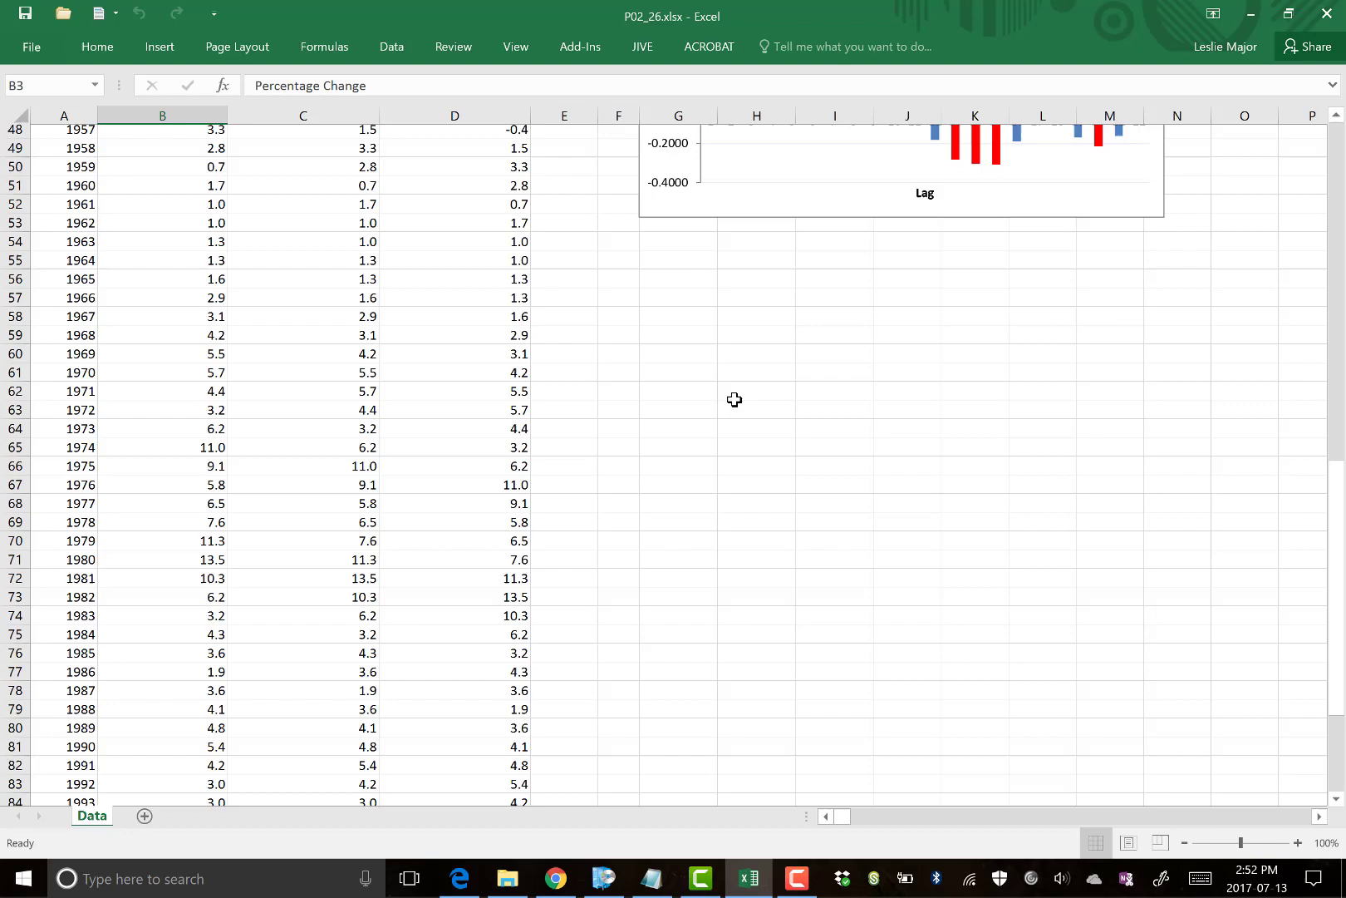
{"action": "scroll", "coordinate": [713, 399], "scroll_direction": "up", "scroll_amount": 7}
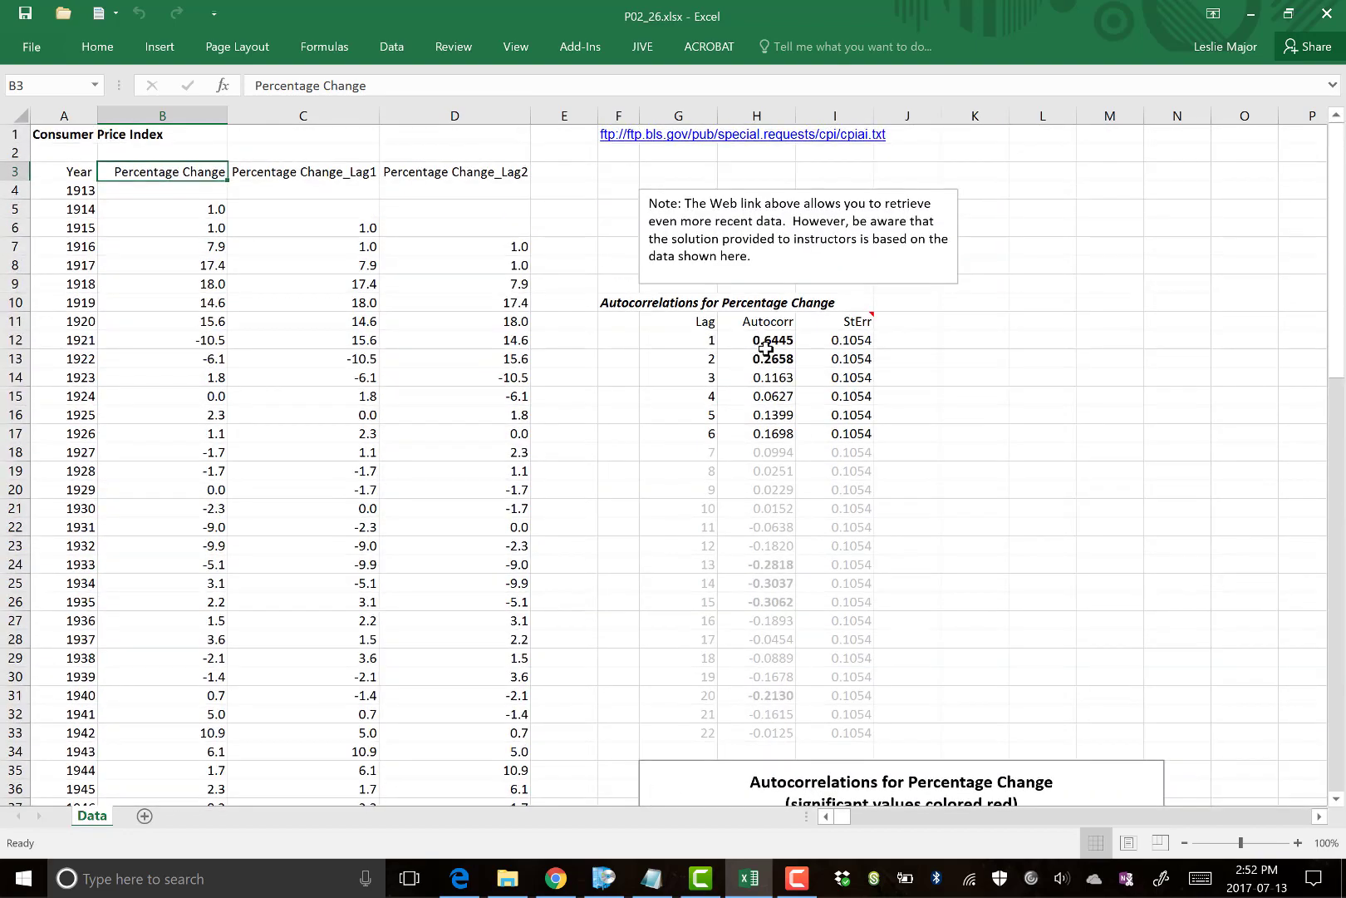
{"action": "left_click_drag", "start_coordinate": [689, 339], "coordinate": [854, 359]}
{"action": "left_click", "coordinate": [914, 351]}
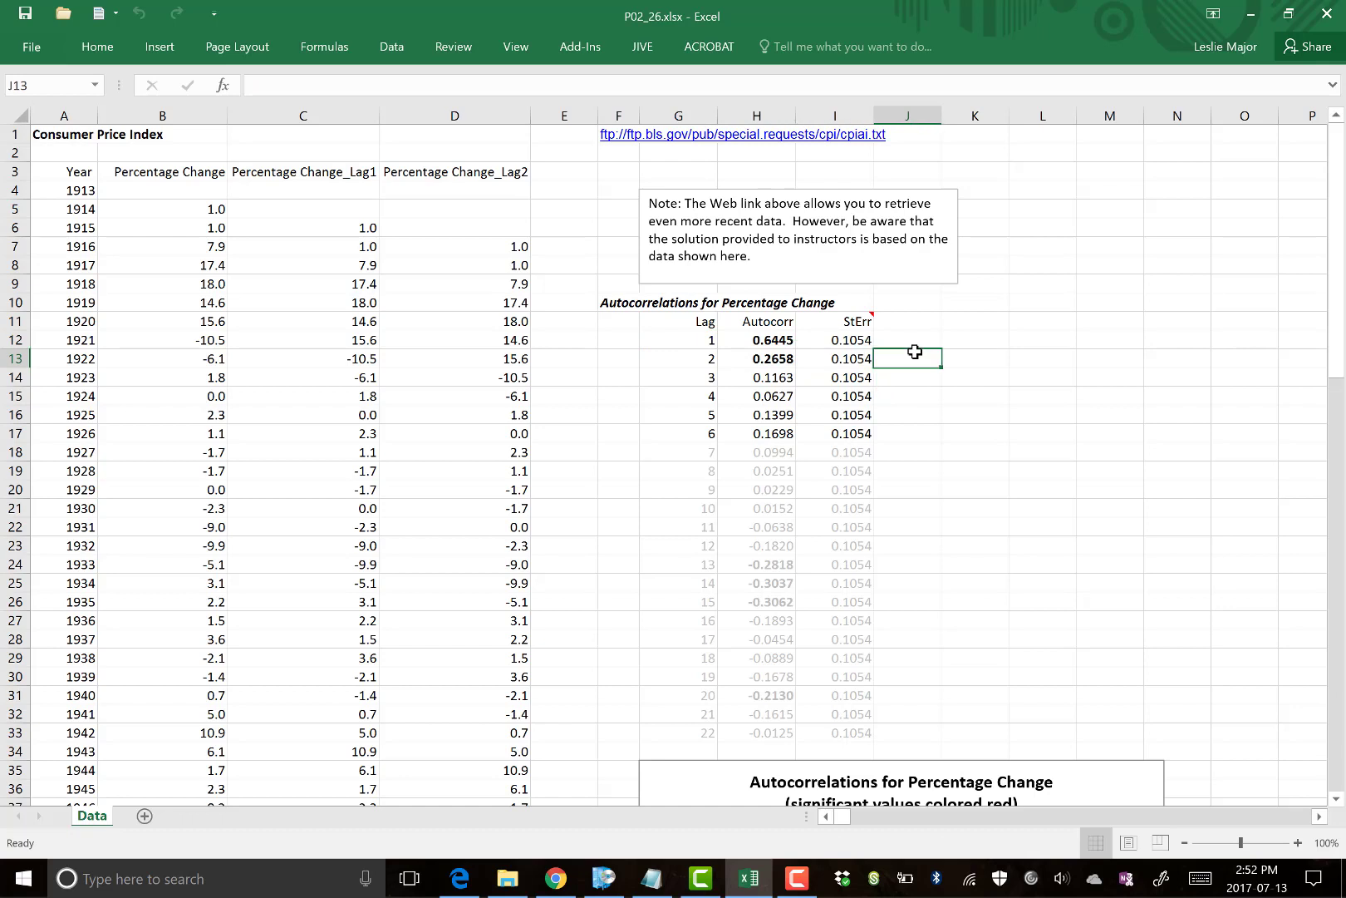
{"action": "left_click", "coordinate": [1015, 318]}
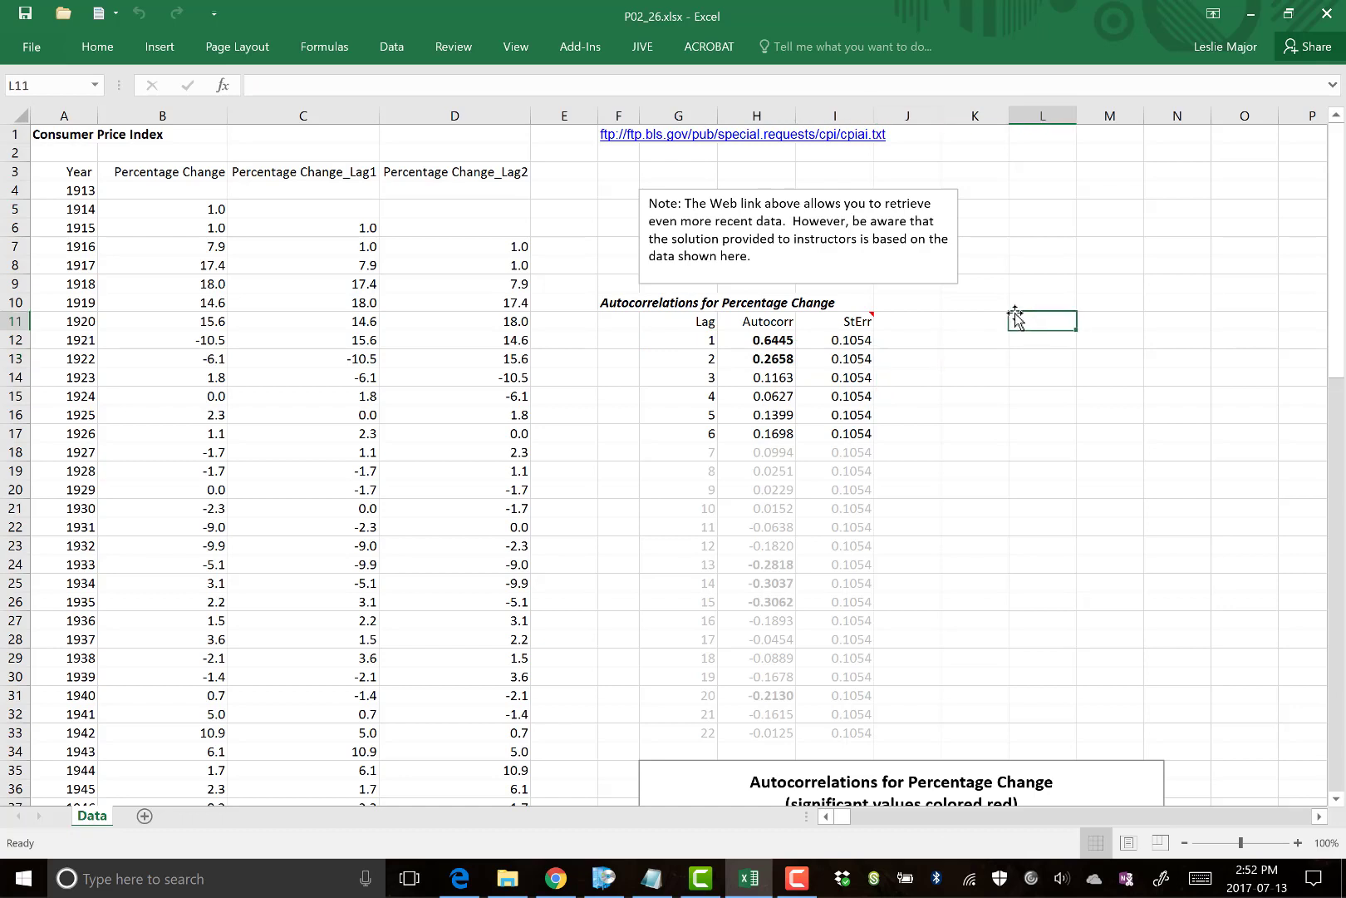
Enter 'Model 1: Using Lag1 as independent' in cell L5
{"action": "left_click", "coordinate": [1034, 207]}
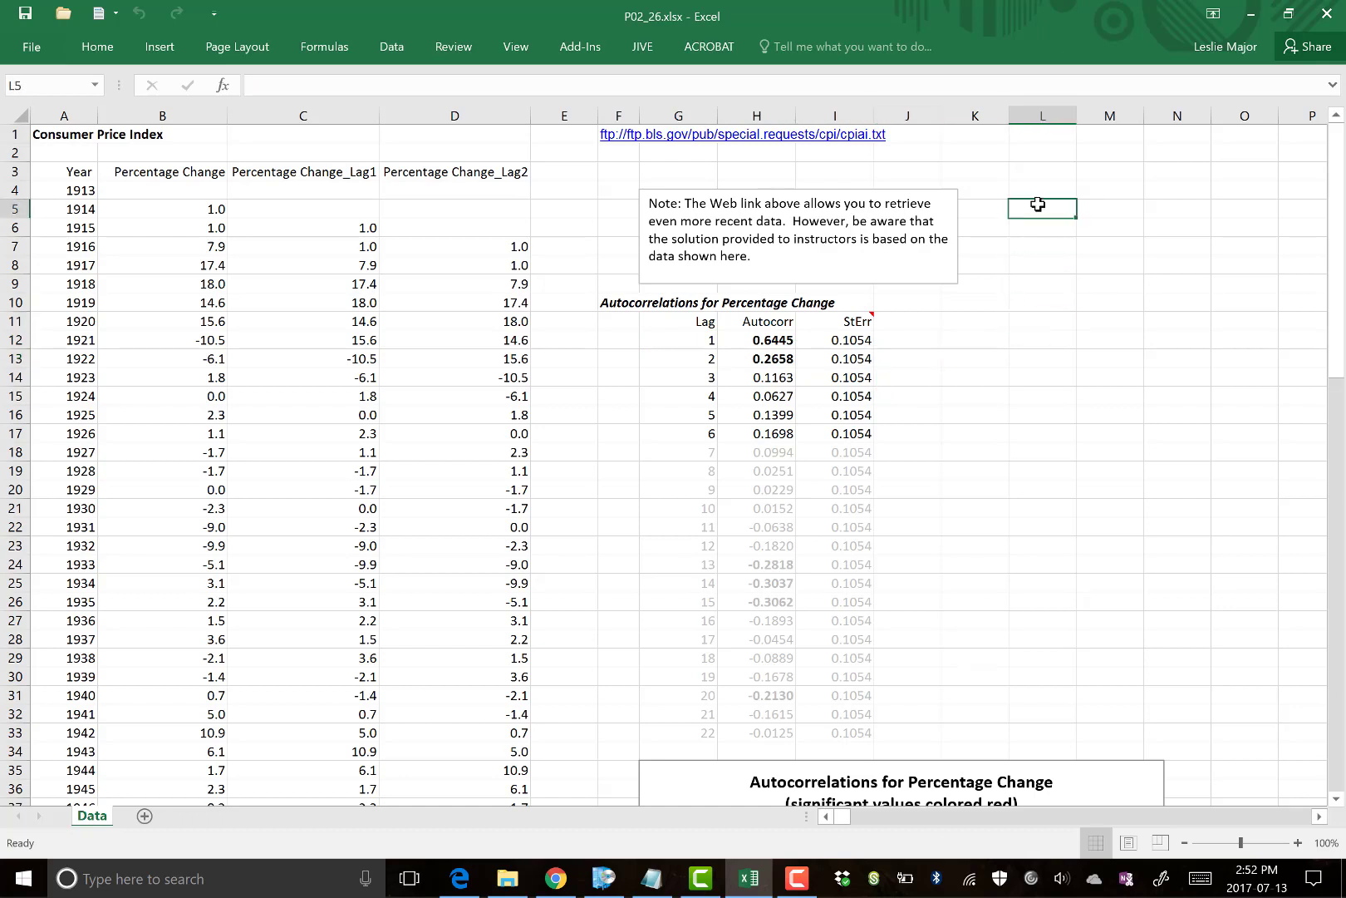
{"action": "type", "text": "MOe"}
{"action": "key", "text": "BackSpace"}
{"action": "key", "text": "BackSpace"}
{"action": "type", "text": "o"}
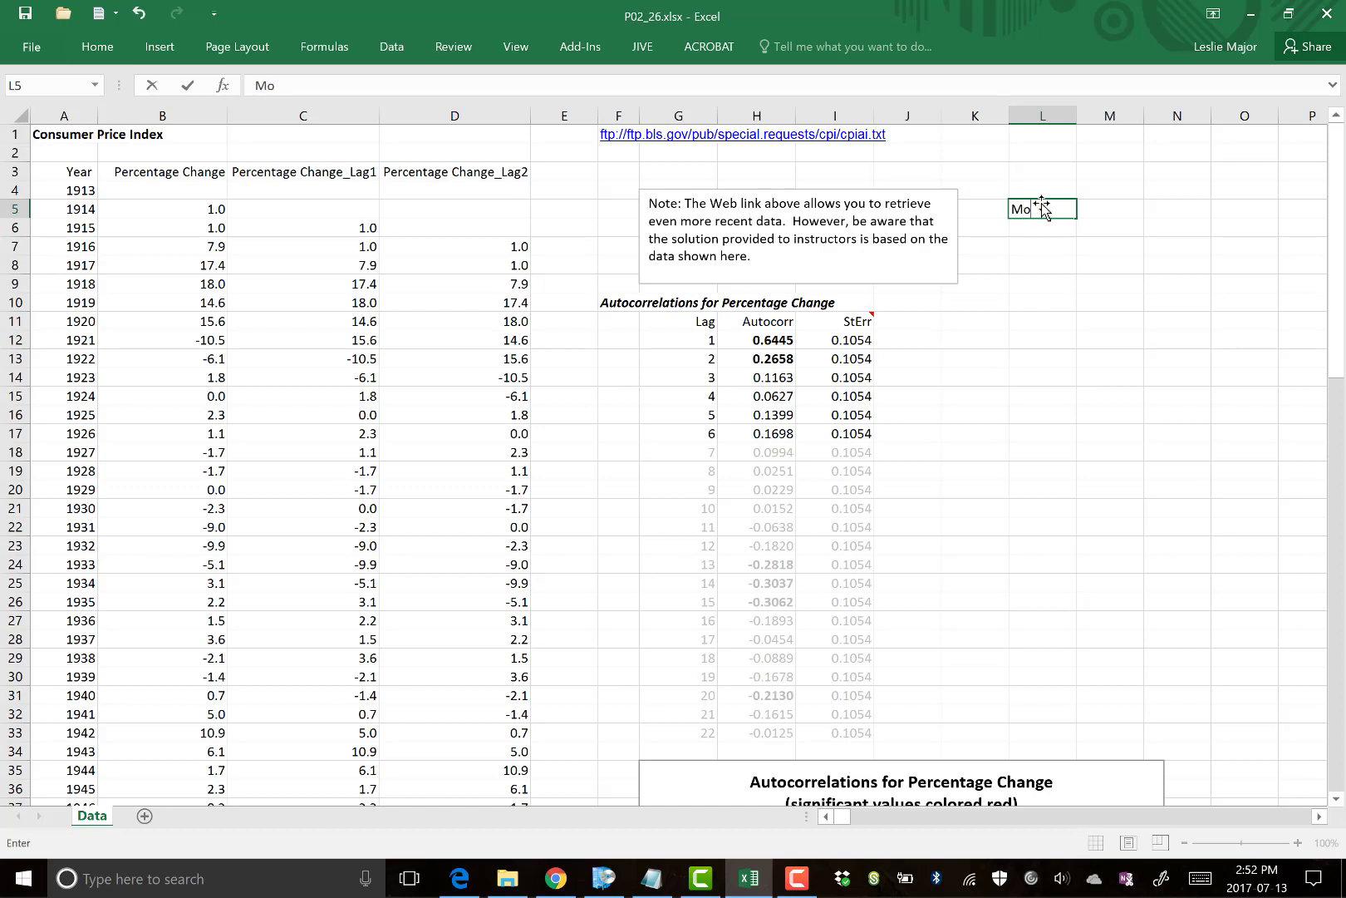
{"action": "type", "text": "del 1: Using Lag1"}
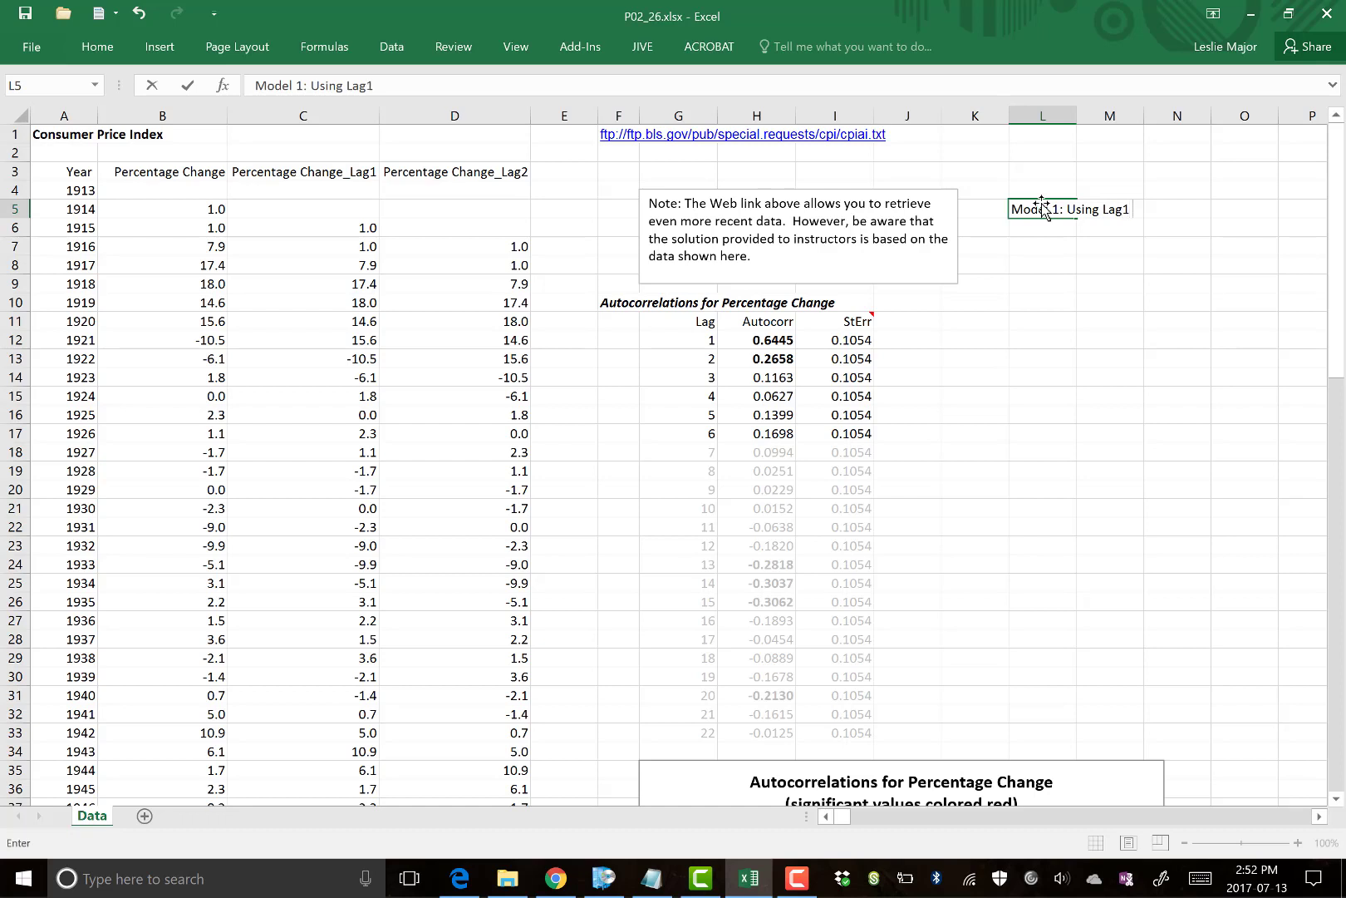
{"action": "type", "text": " as independent"}
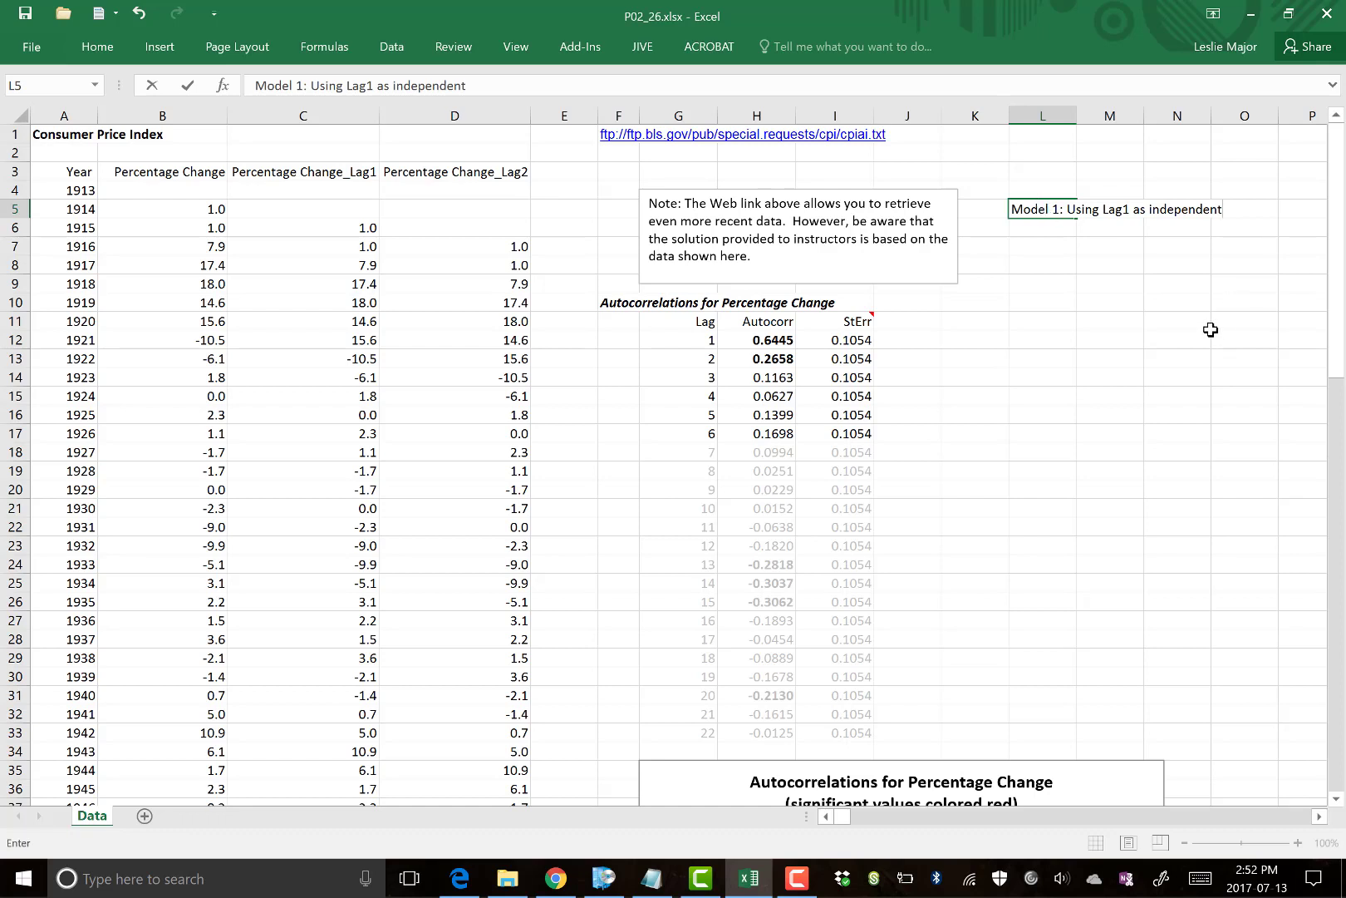
{"action": "left_click", "coordinate": [1209, 328]}
Copy the label to L16 and edit it to 'Model 2: Using Lag2 as independent'
{"action": "left_click", "coordinate": [1044, 433]}
{"action": "left_click", "coordinate": [1053, 205]}
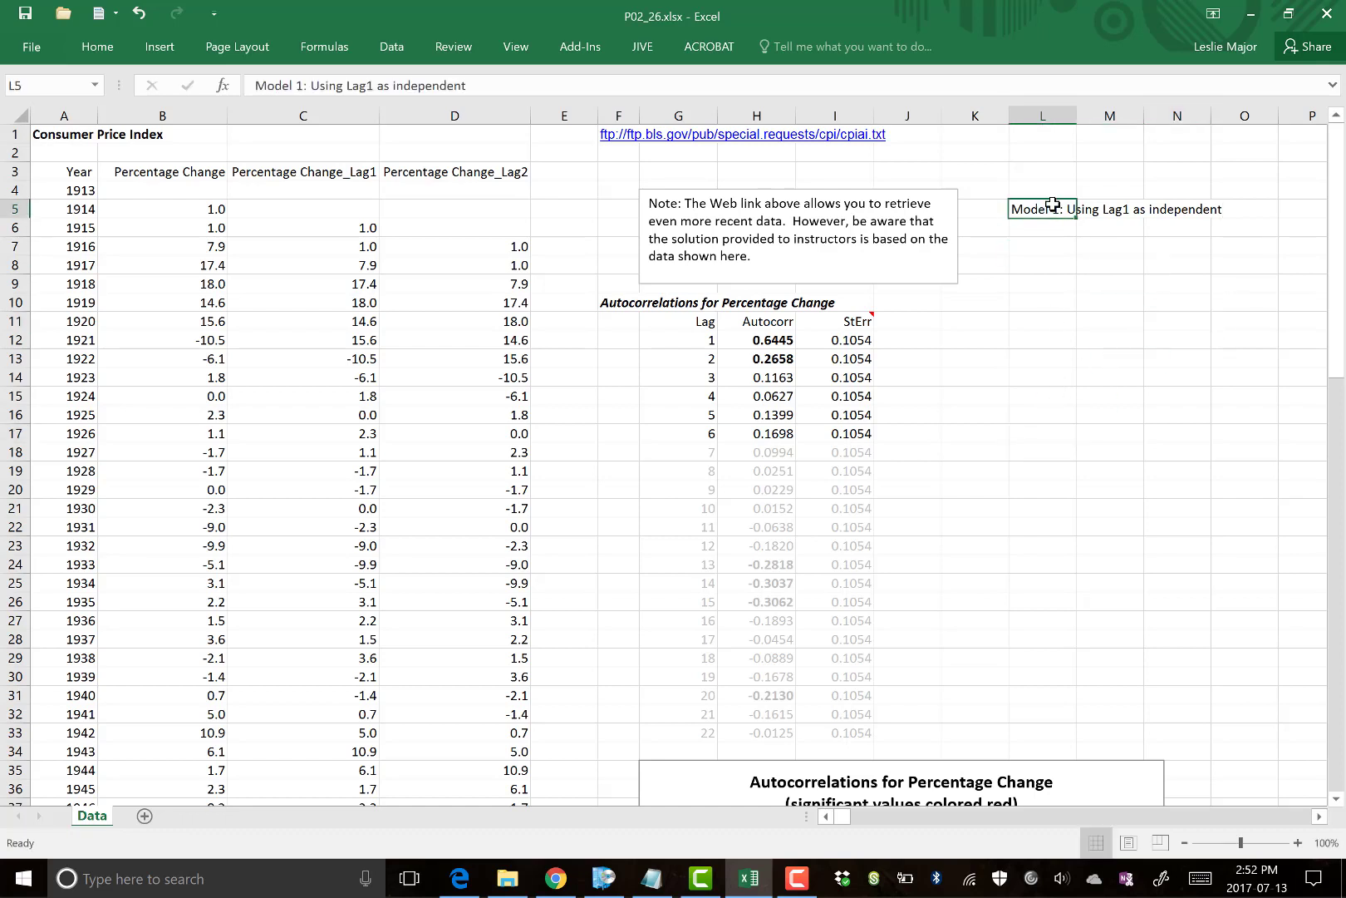
{"action": "key", "text": "ctrl+c"}
{"action": "left_click", "coordinate": [1041, 417]}
{"action": "key", "text": "ctrl+v"}
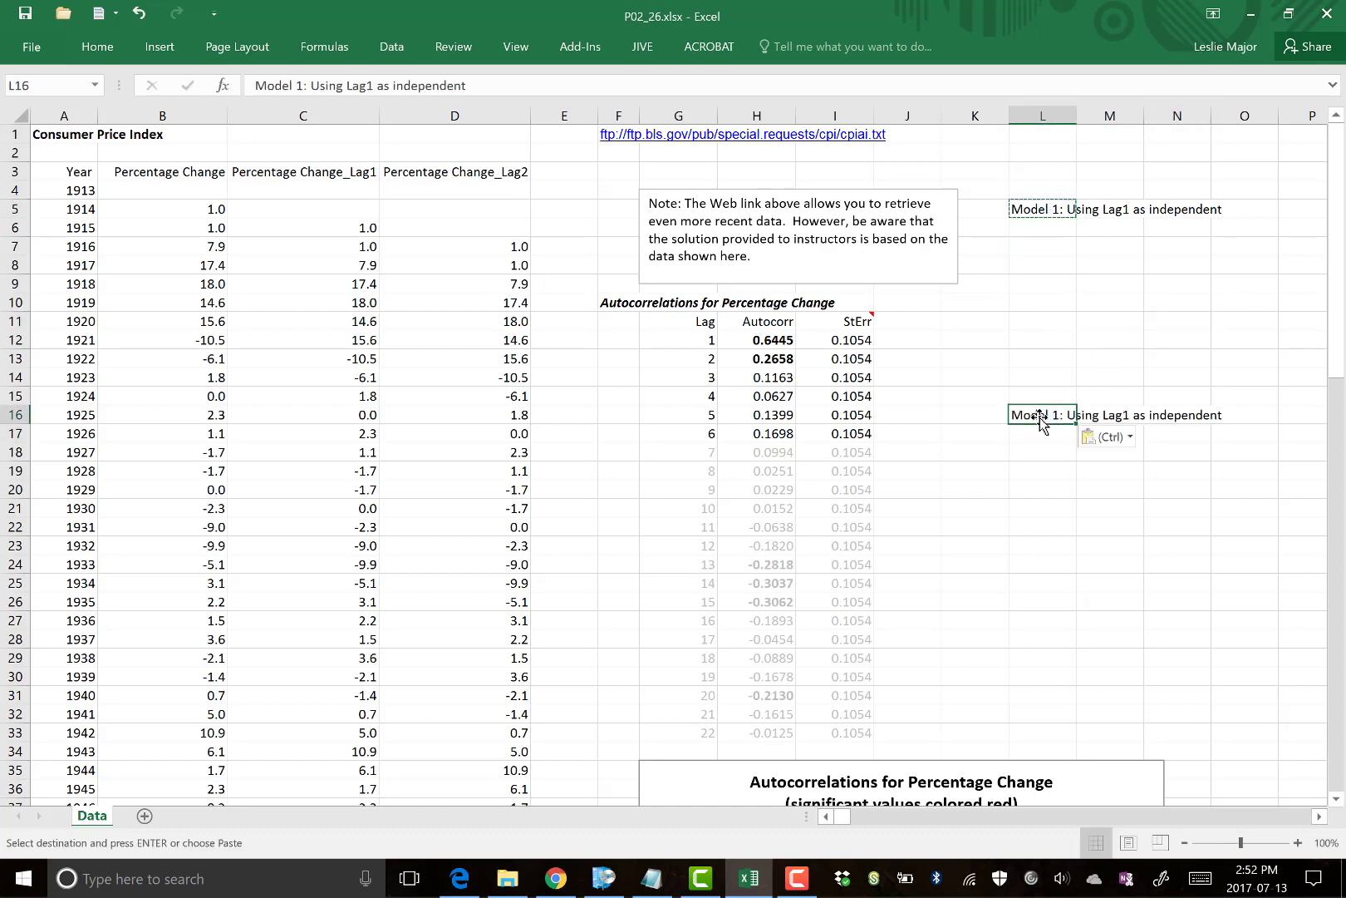
{"action": "double_click", "coordinate": [1051, 414]}
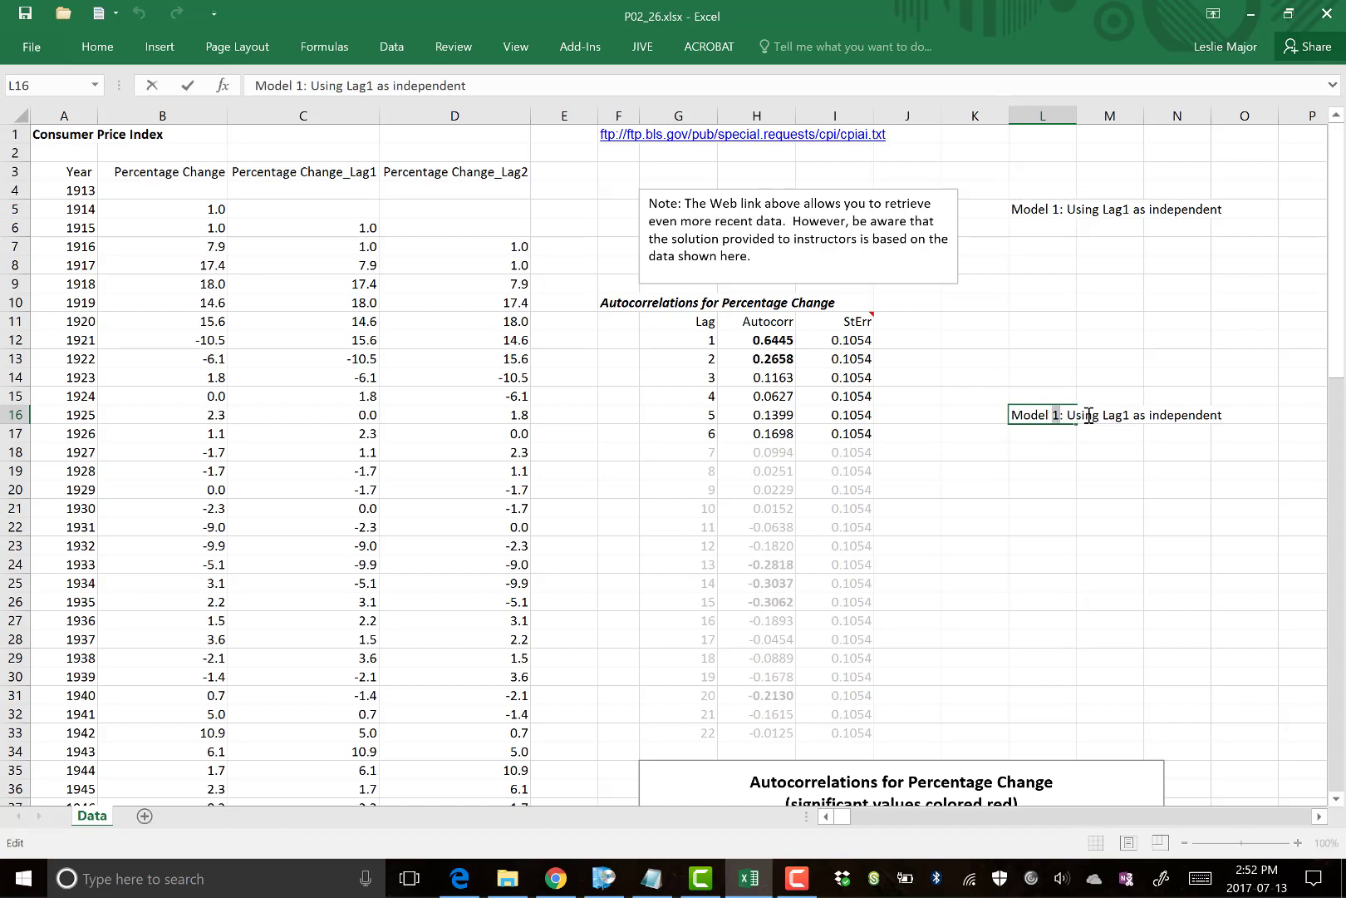
{"action": "type", "text": "@"}
{"action": "key", "text": "BackSpace"}
{"action": "type", "text": "2"}
{"action": "left_click", "coordinate": [1127, 413]}
{"action": "key", "text": "BackSpace"}
{"action": "type", "text": "2"}
{"action": "left_click", "coordinate": [1186, 456]}
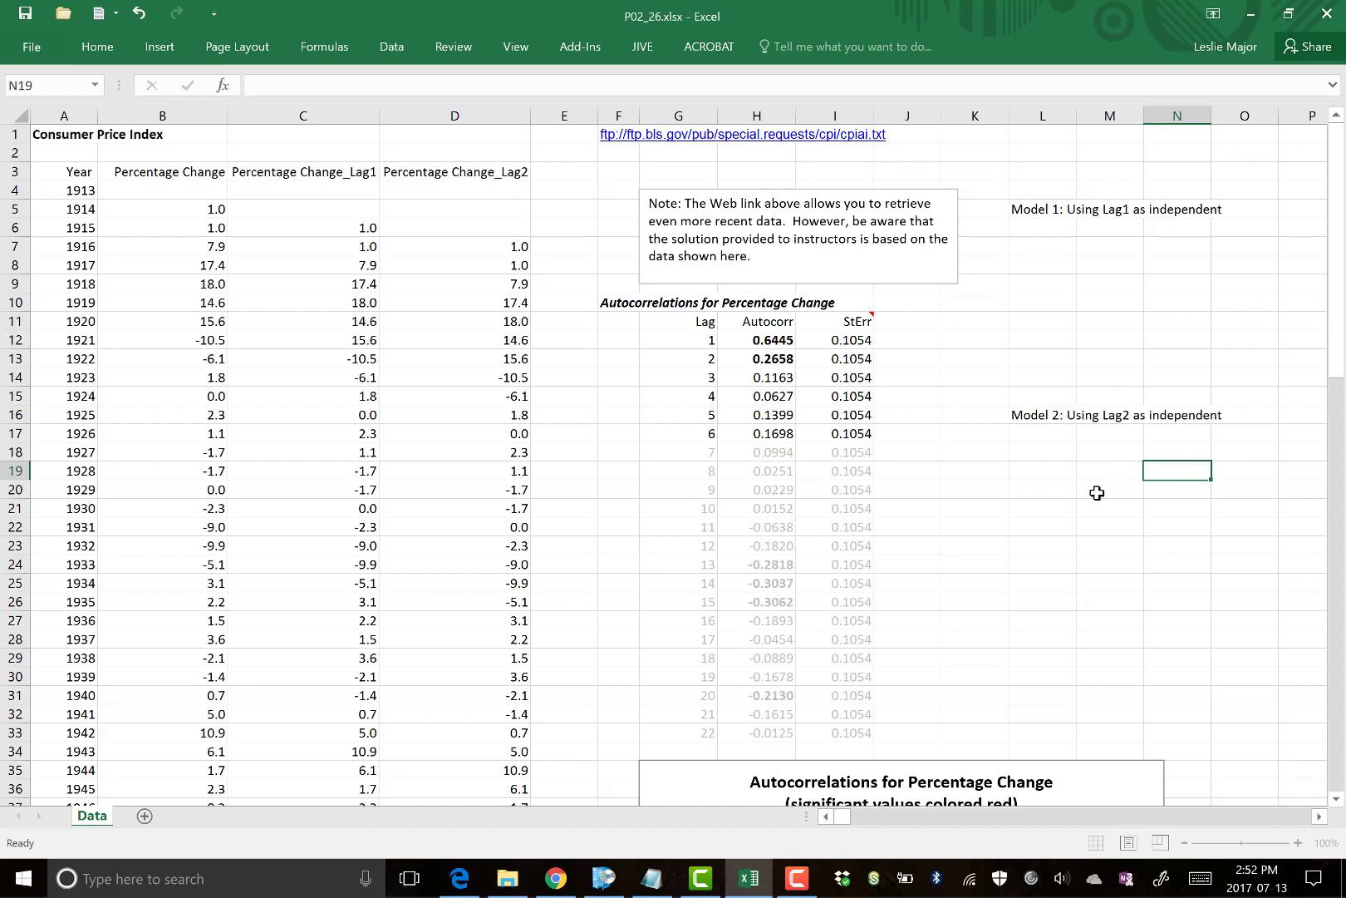
Copy the label to L25 and edit it to read Model 3 using Lags 1&2 as independent
{"action": "left_click", "coordinate": [1046, 420]}
{"action": "key", "text": "ctrl+c"}
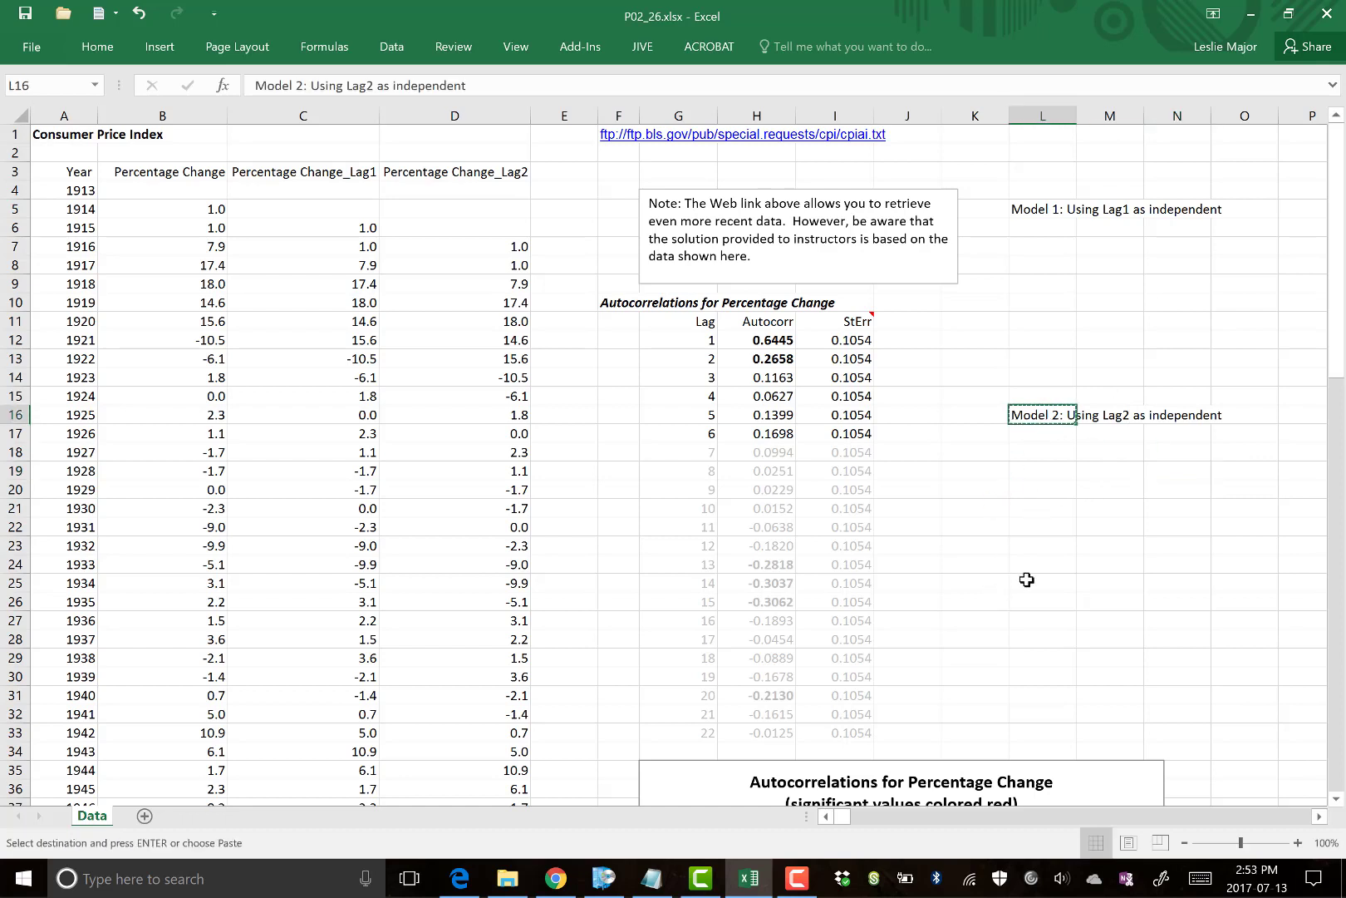
{"action": "left_click", "coordinate": [1030, 582]}
{"action": "key", "text": "ctrl+v"}
{"action": "double_click", "coordinate": [1060, 584]}
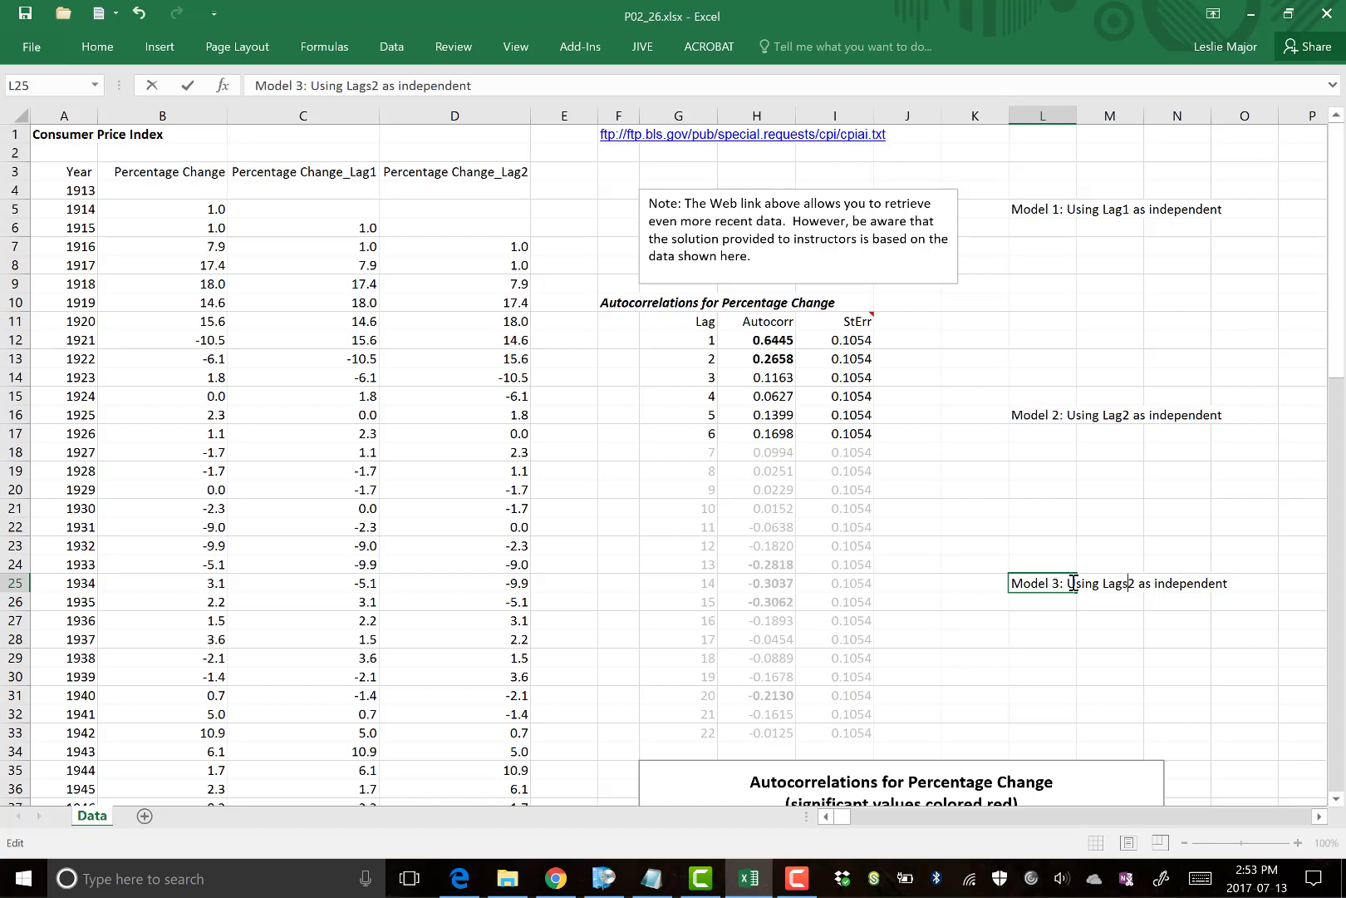
{"action": "type", "text": "1&"}
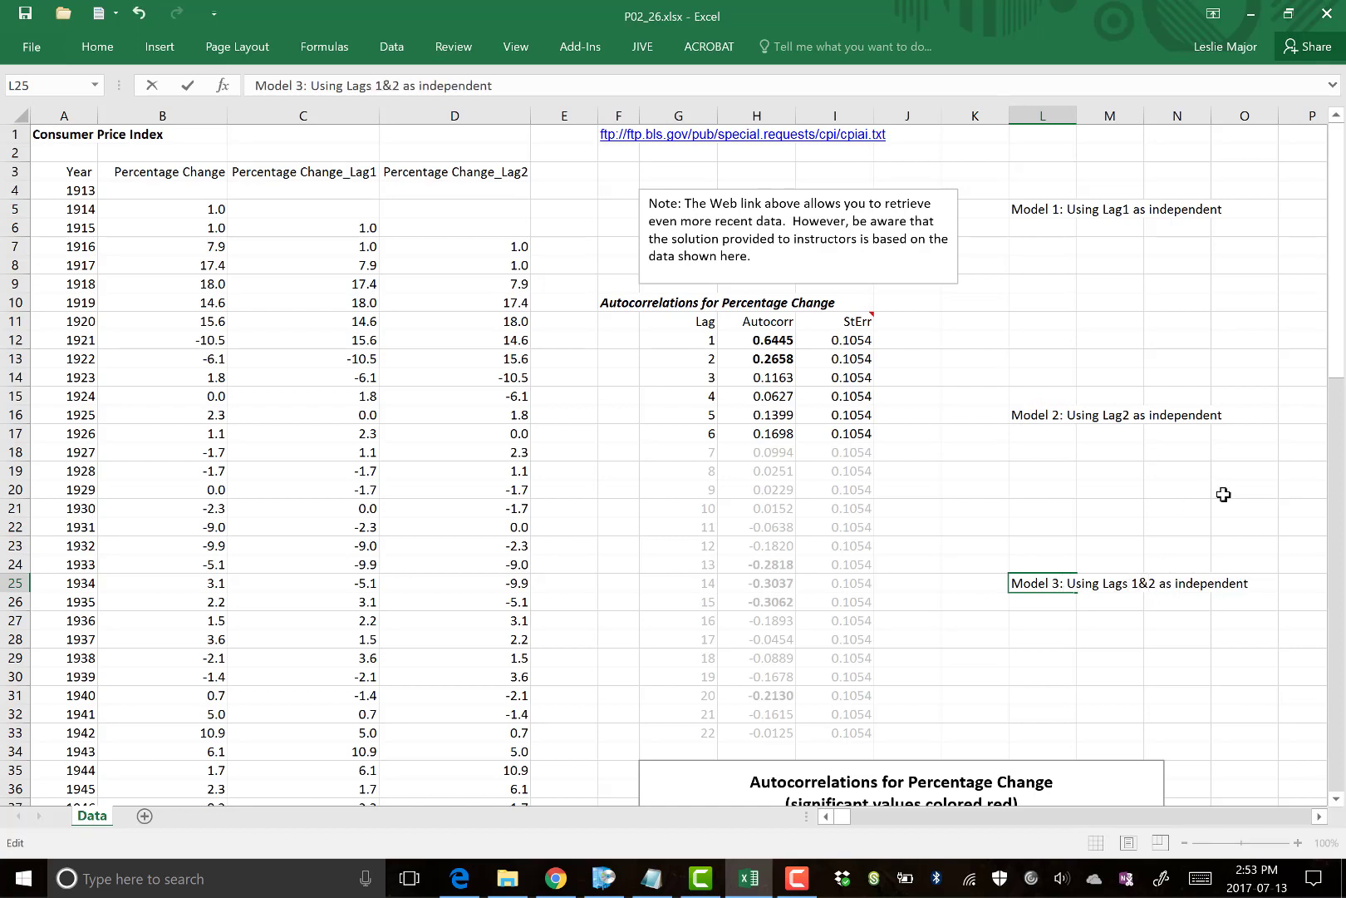
{"action": "left_click", "coordinate": [1181, 523]}
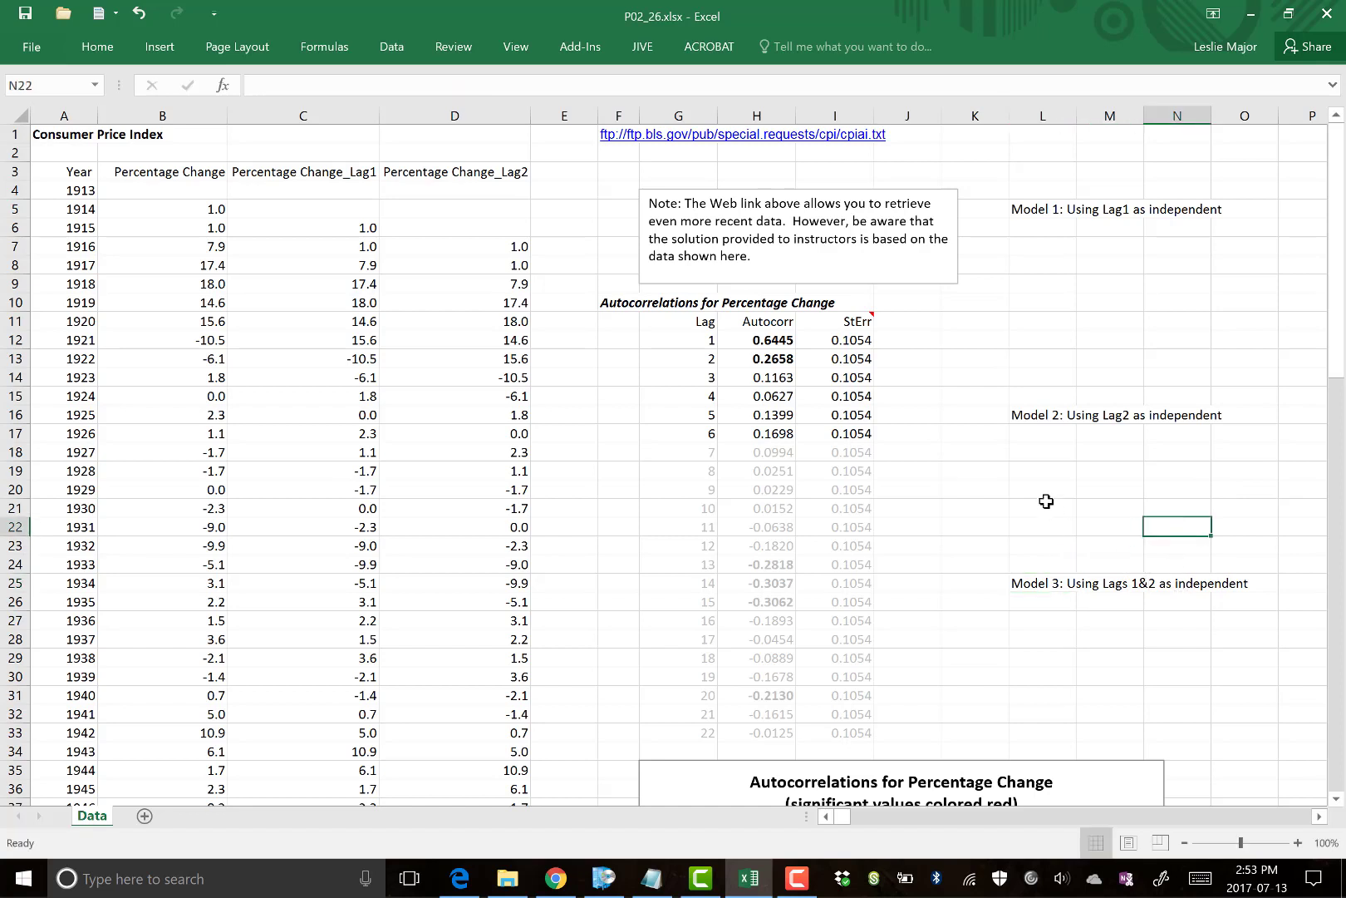
Select cell M9 and start StatPro's multiple regression
{"action": "left_click", "coordinate": [1038, 216]}
{"action": "left_click", "coordinate": [1095, 210]}
{"action": "left_click", "coordinate": [1121, 289]}
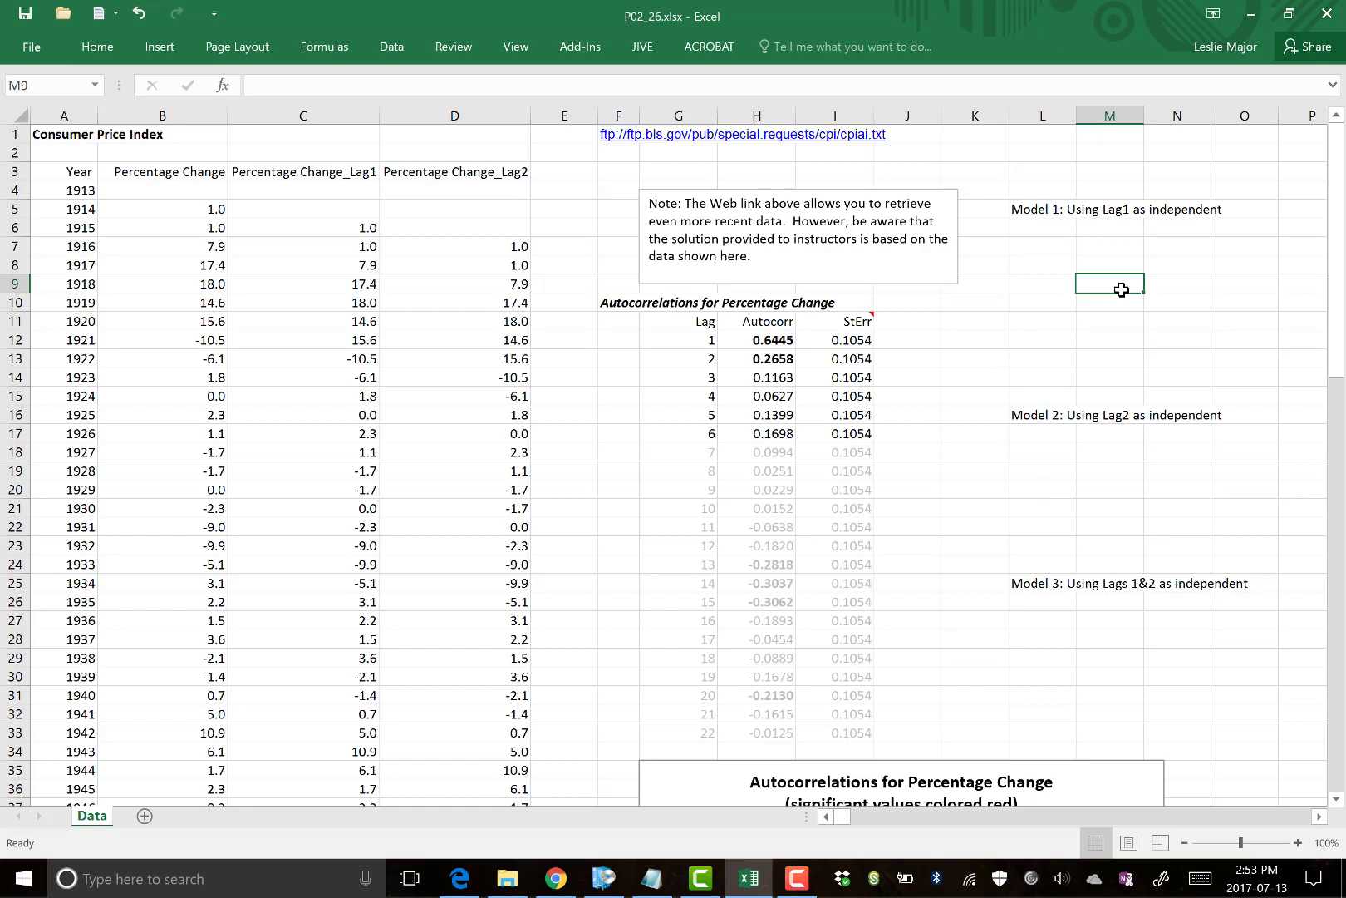
{"action": "left_click", "coordinate": [570, 47]}
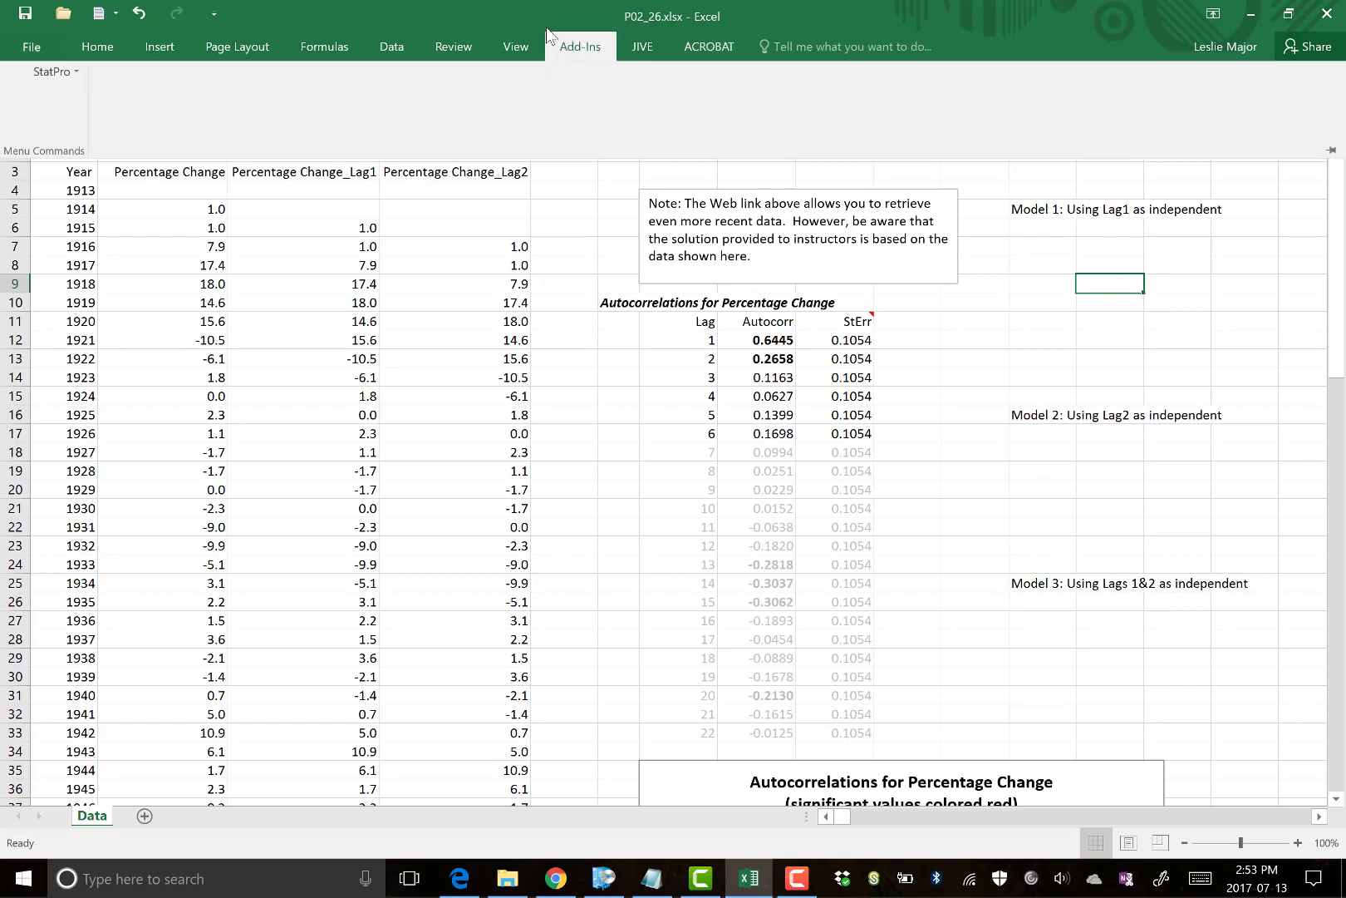
{"action": "left_click", "coordinate": [37, 78]}
{"action": "mouse_move", "coordinate": [124, 203]}
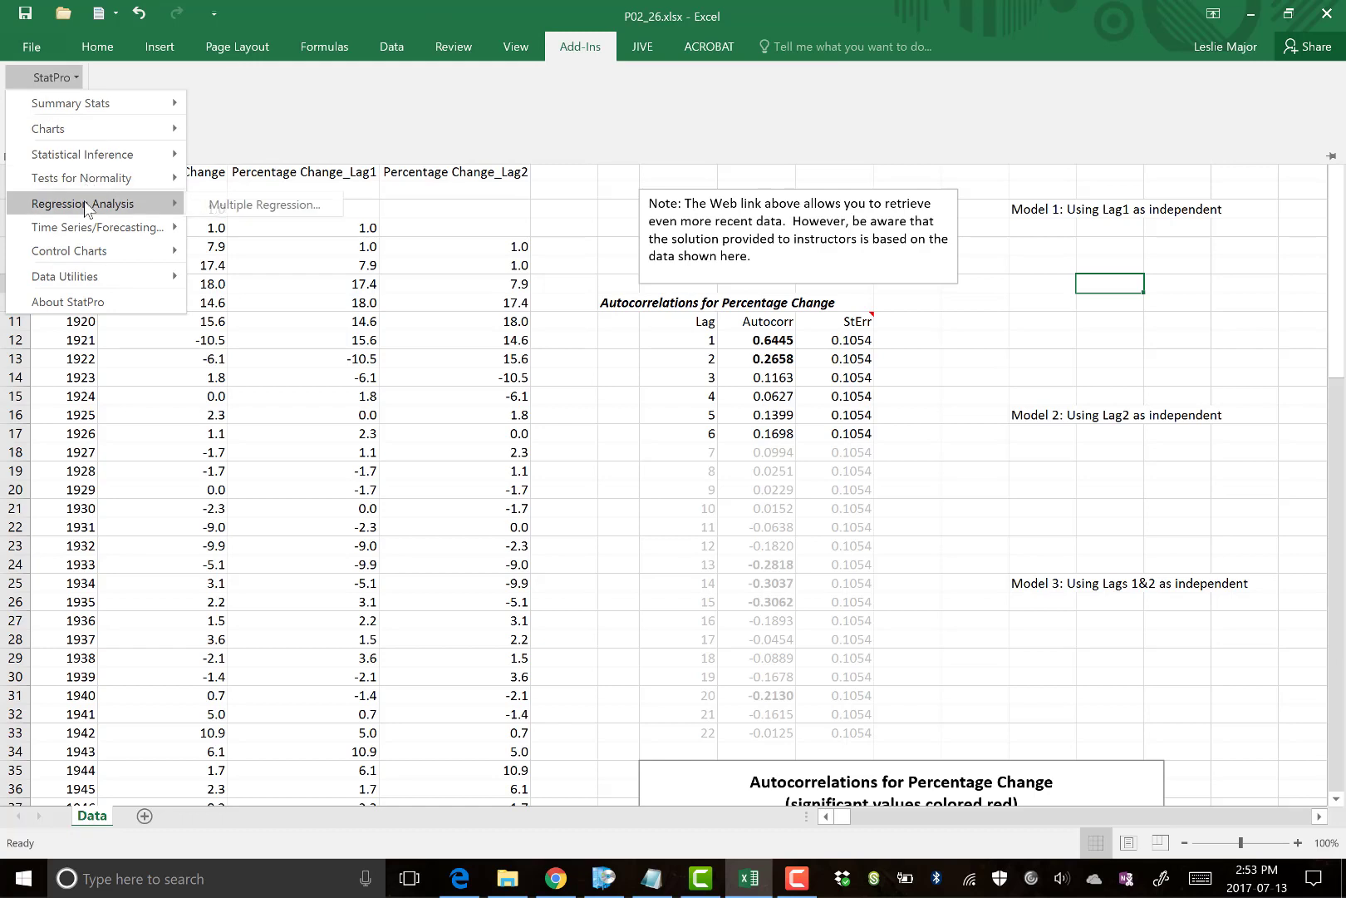
{"action": "left_click", "coordinate": [233, 206]}
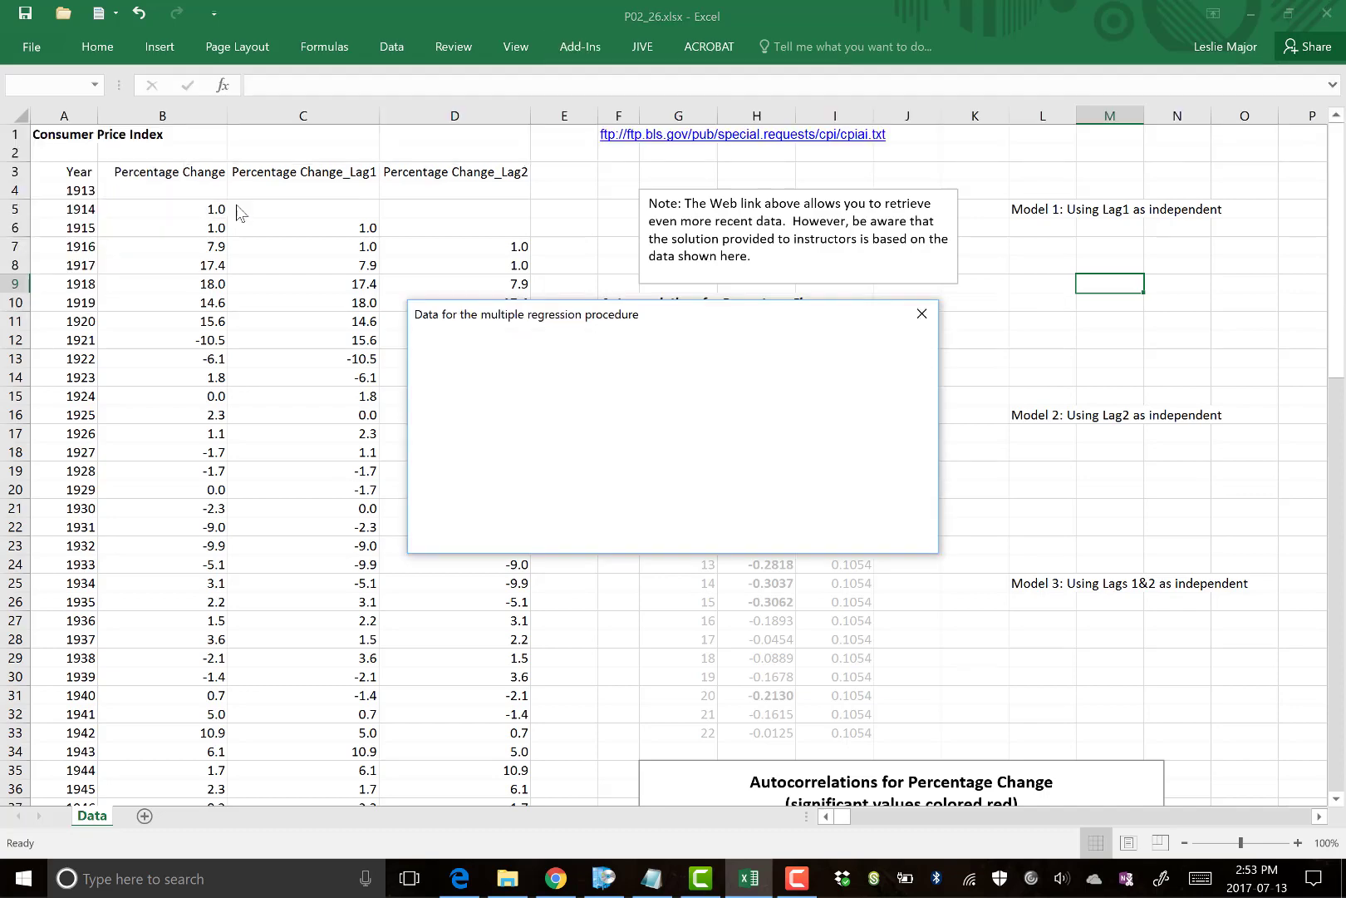
Set the regression data range to B3:C94
{"action": "left_click", "coordinate": [667, 441]}
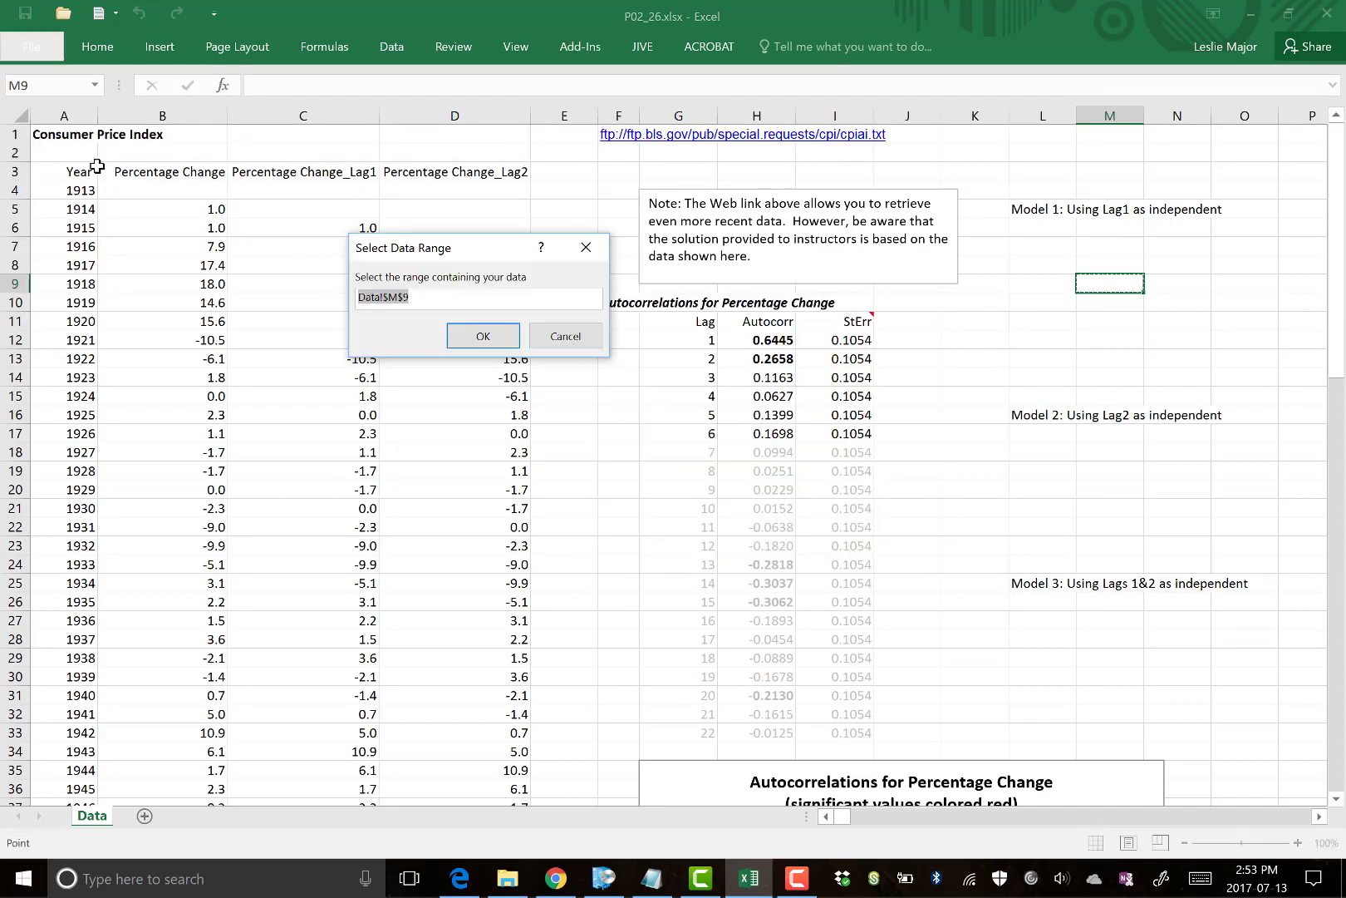
{"action": "left_click_drag", "start_coordinate": [123, 170], "coordinate": [298, 725]}
{"action": "scroll", "coordinate": [300, 571], "scroll_direction": "up", "scroll_amount": 20}
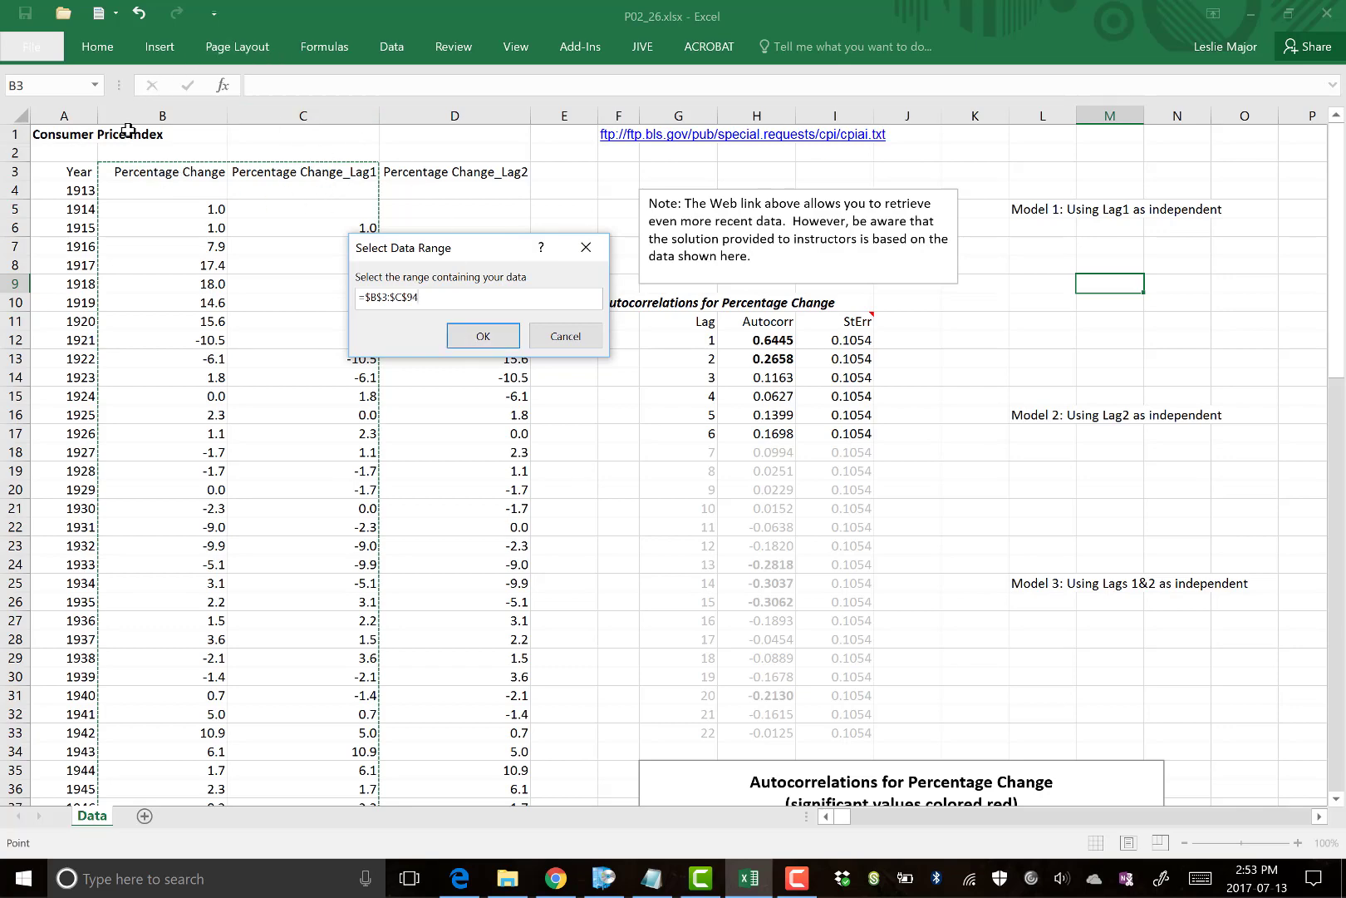
{"action": "left_click", "coordinate": [484, 336]}
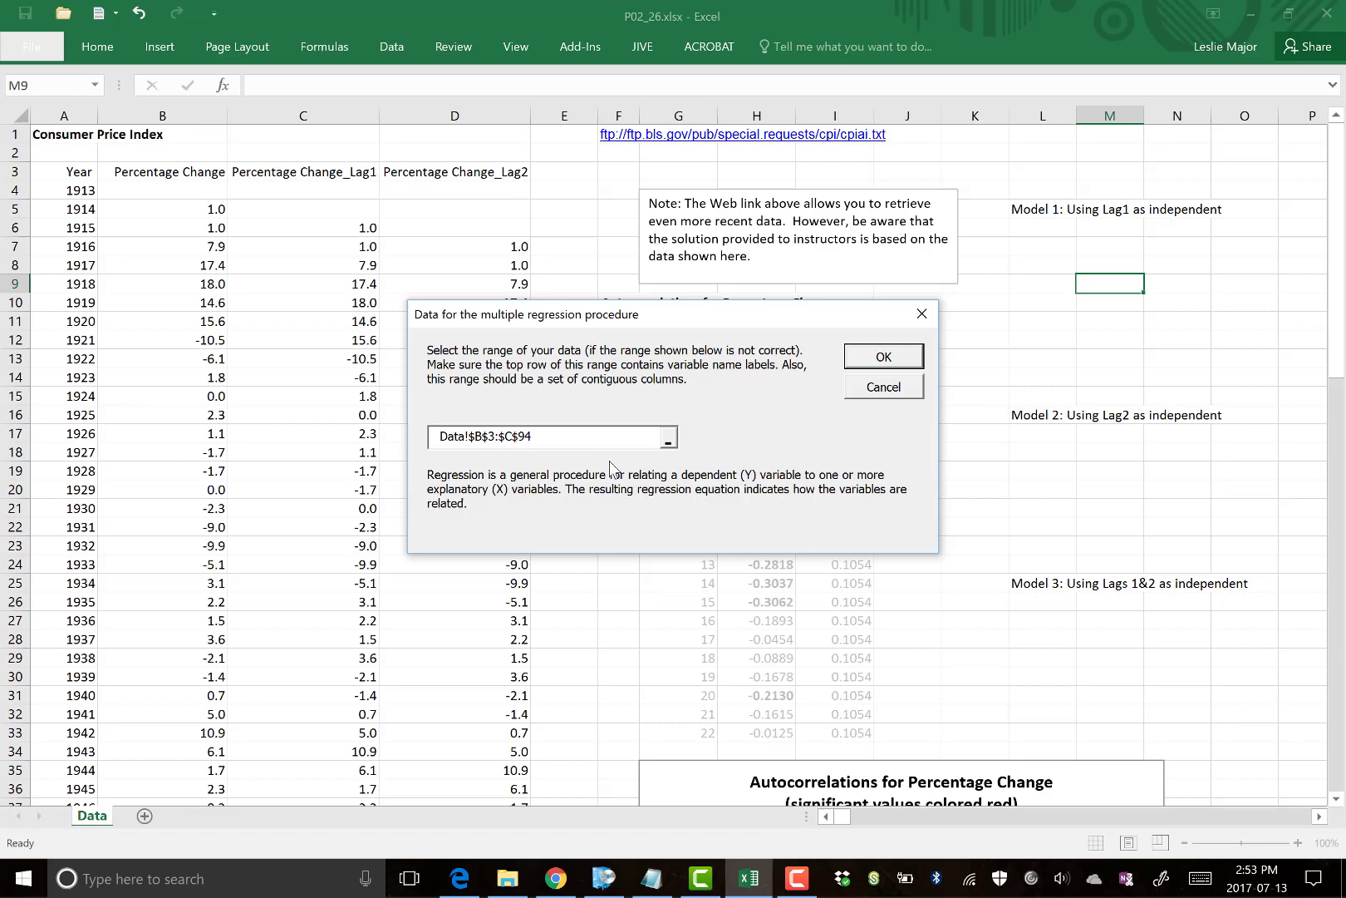
{"action": "left_click", "coordinate": [864, 357]}
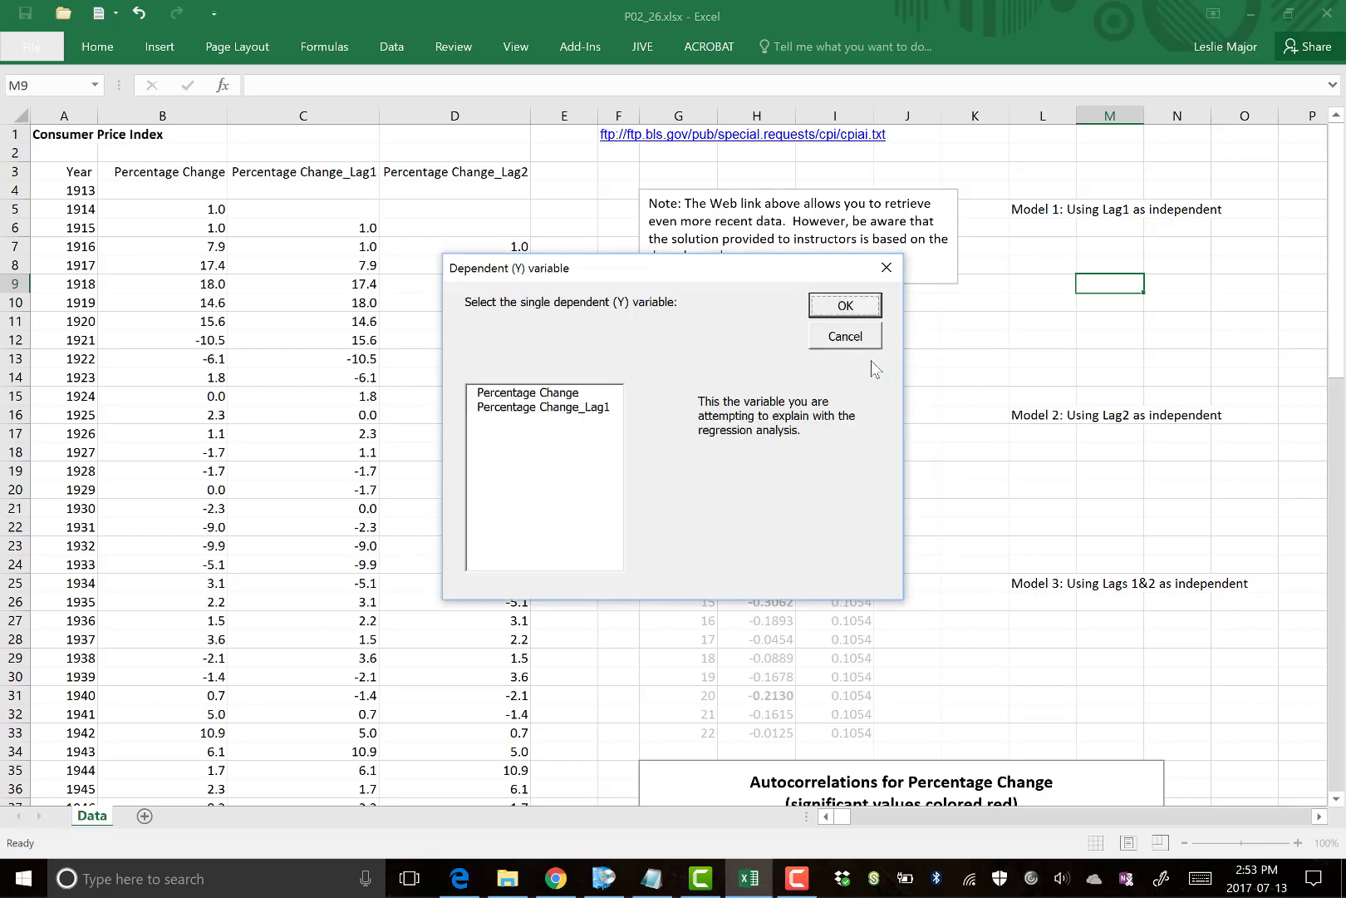
Regress Percentage Change on Percentage Change_Lag1 with a residuals-versus-fitted plot
{"action": "left_click", "coordinate": [549, 399]}
{"action": "left_click", "coordinate": [820, 309]}
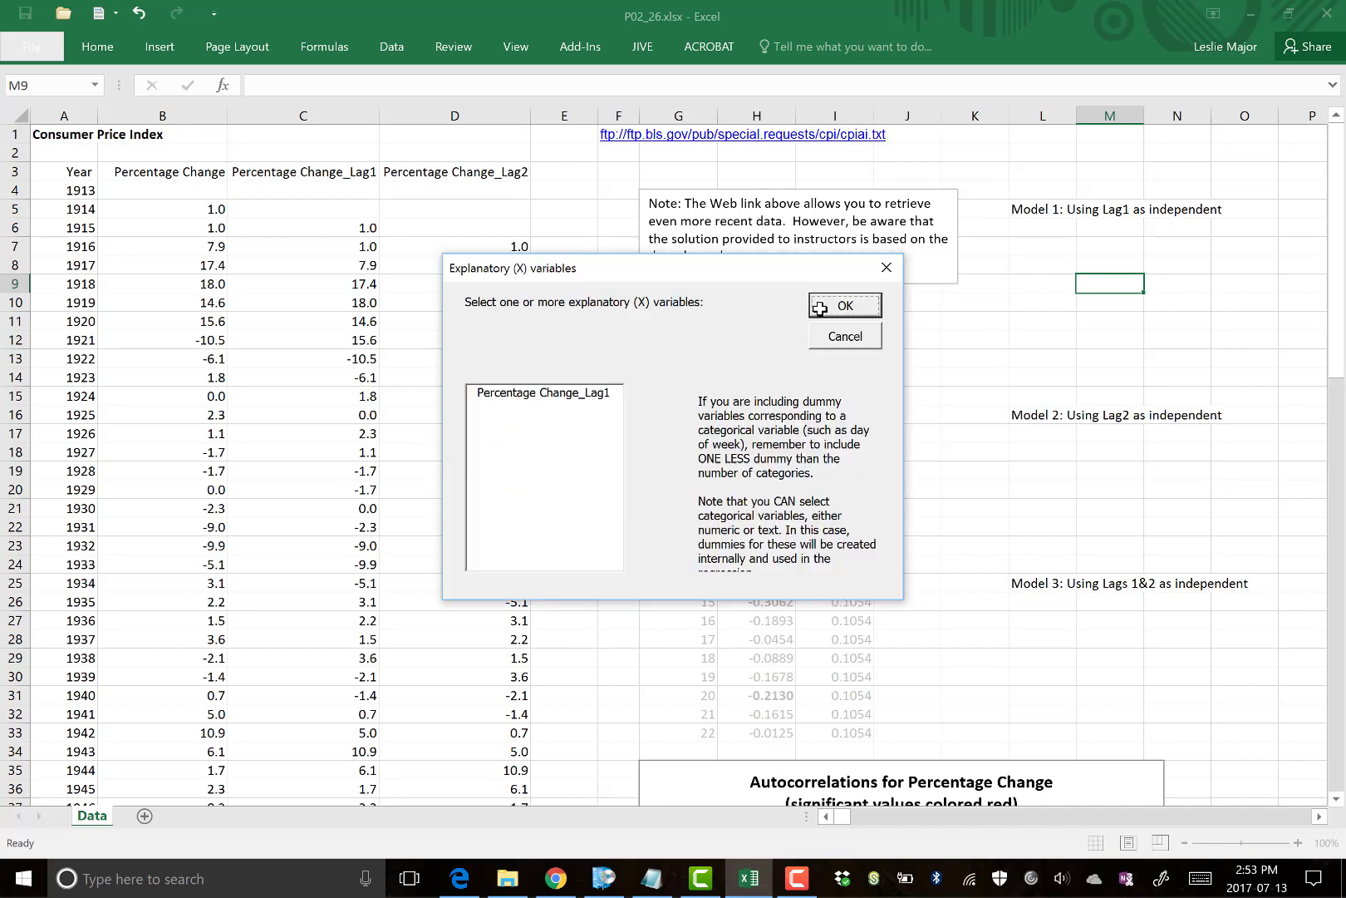
{"action": "left_click", "coordinate": [577, 403]}
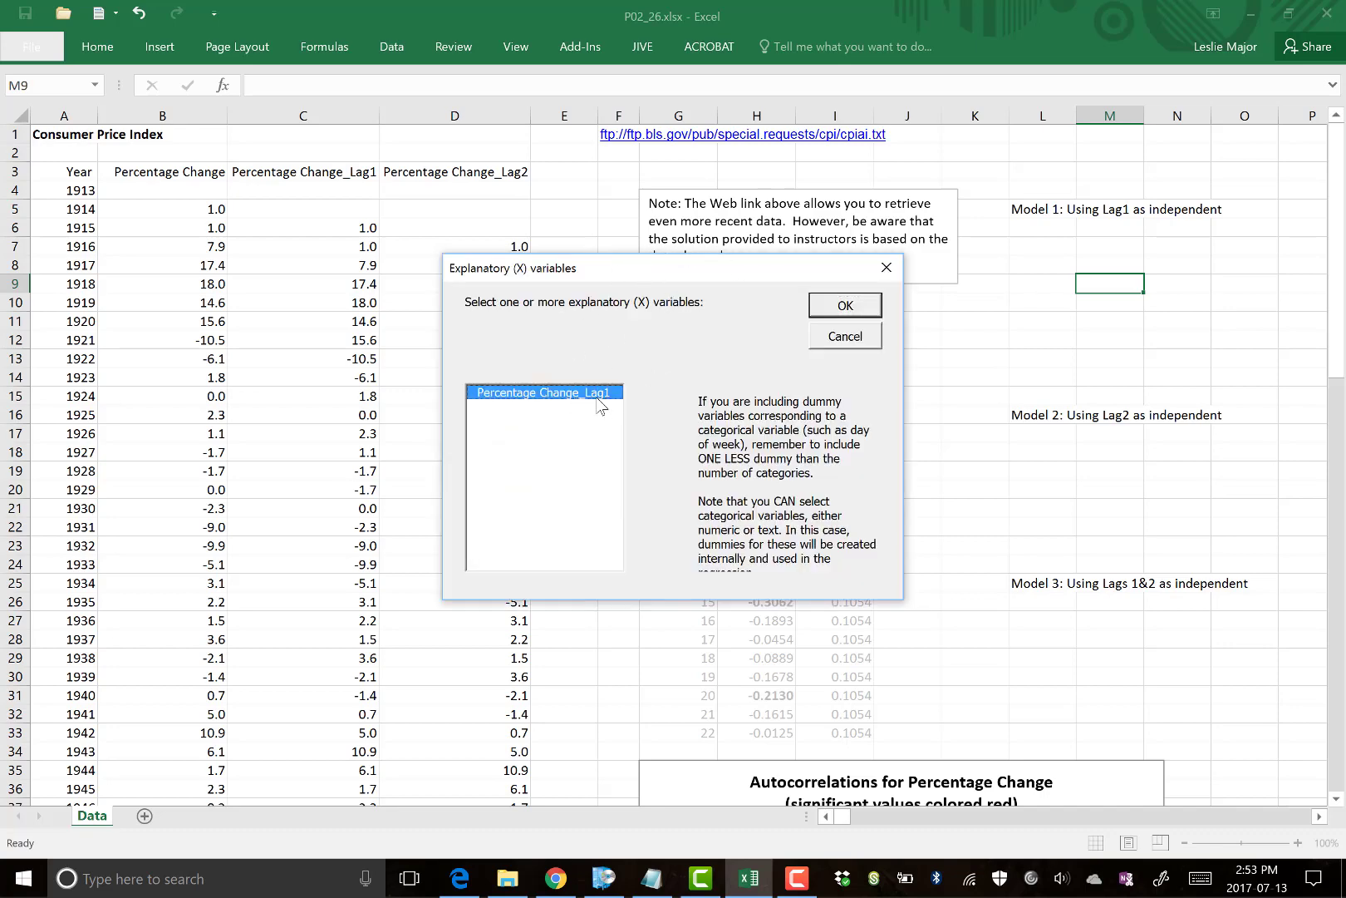
{"action": "left_click", "coordinate": [832, 307]}
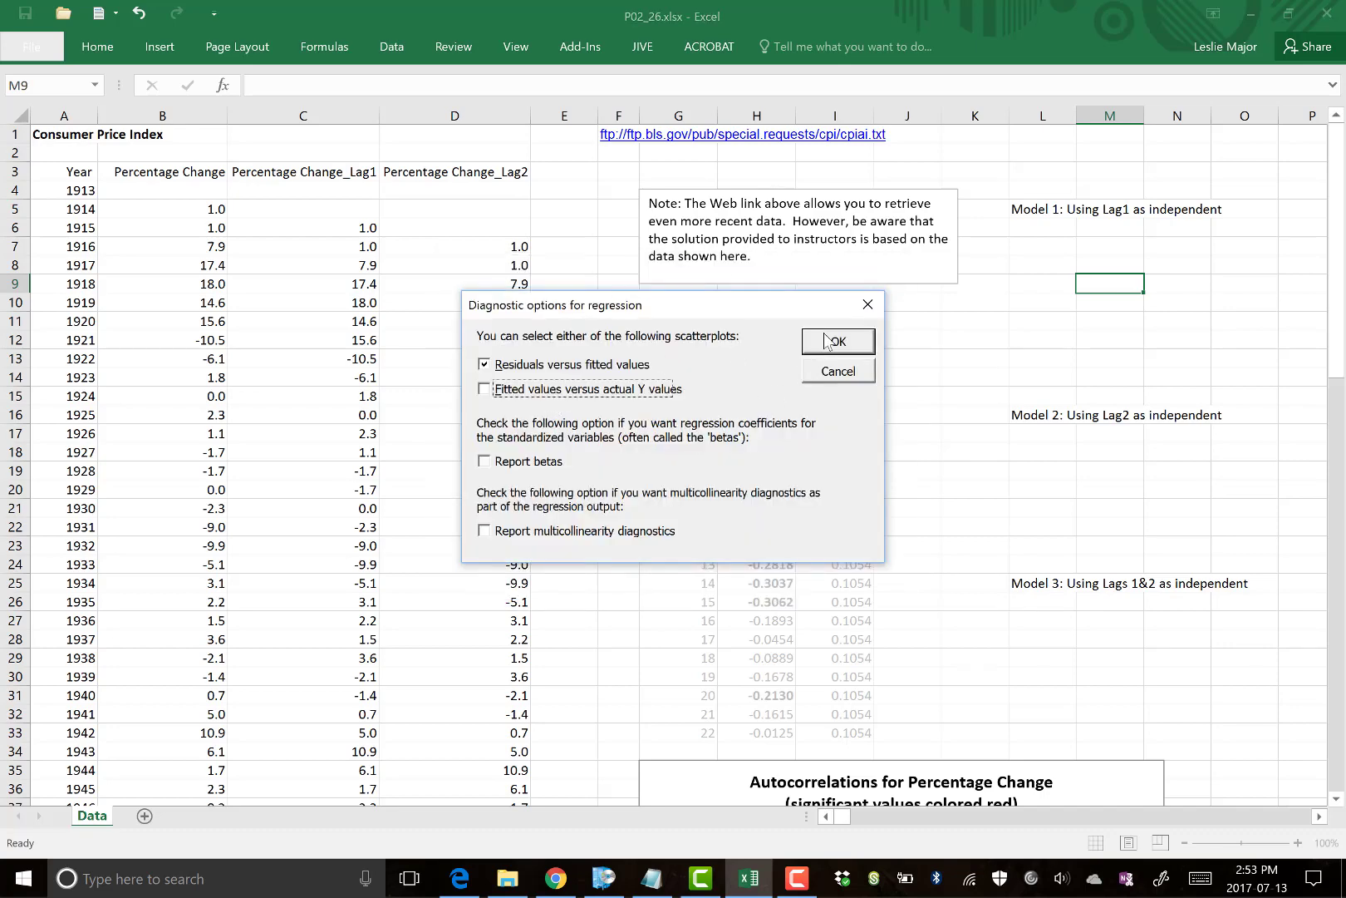
{"action": "left_click", "coordinate": [833, 347]}
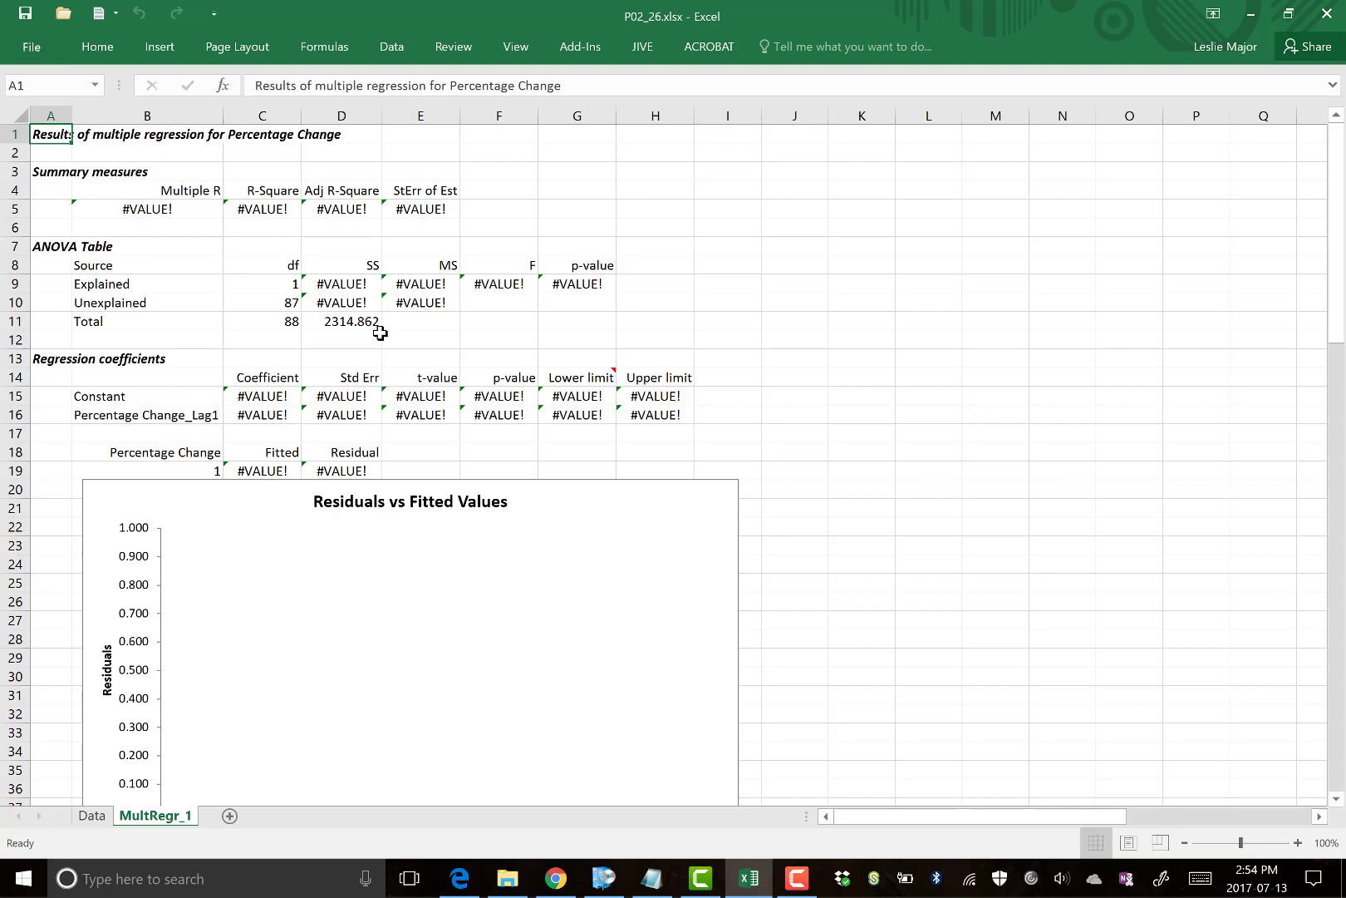
Delete the MultRegr_1 results sheet
{"action": "left_click", "coordinate": [92, 816]}
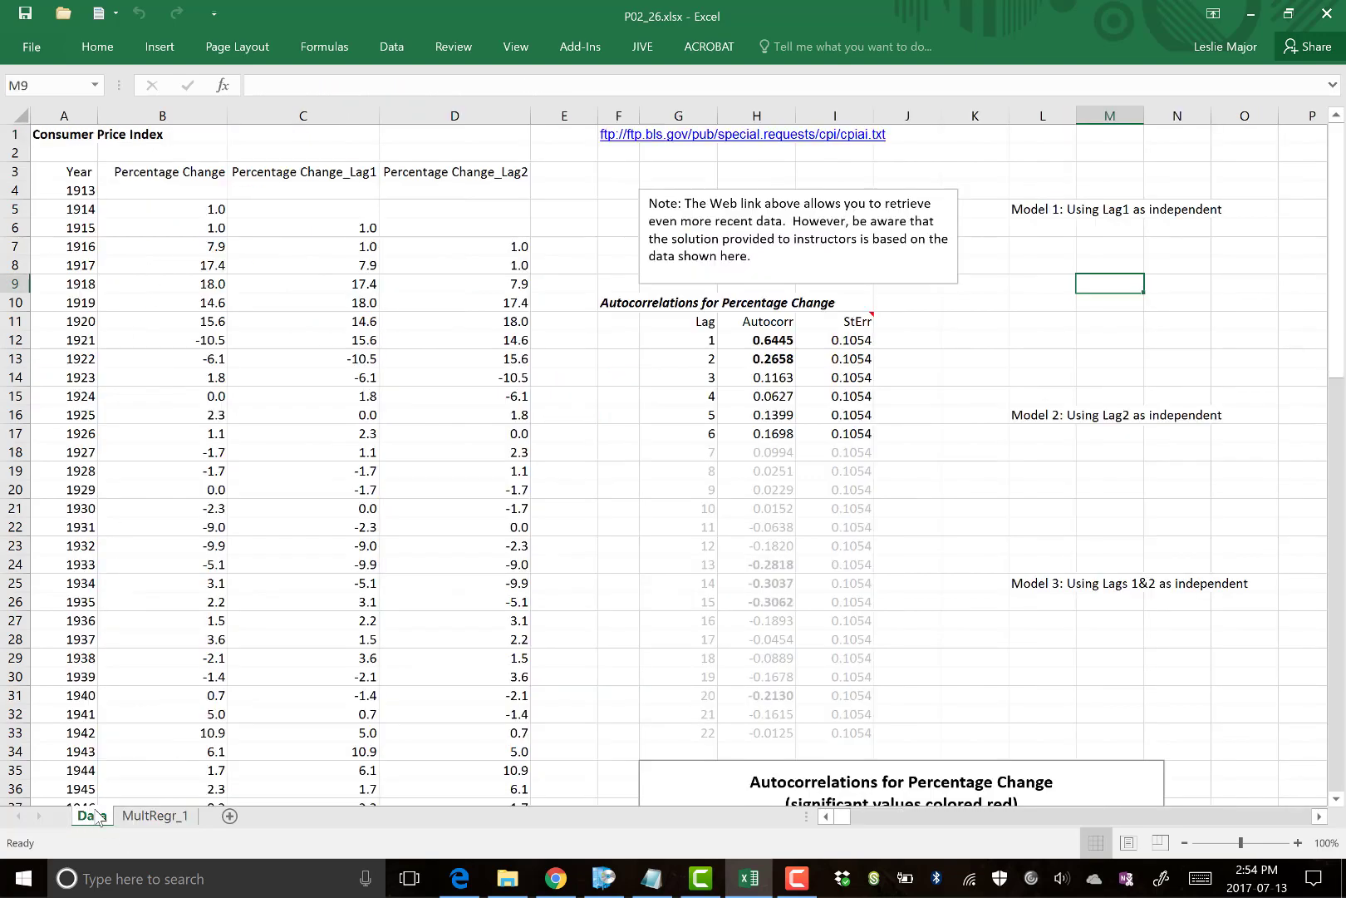
{"action": "left_click", "coordinate": [166, 816]}
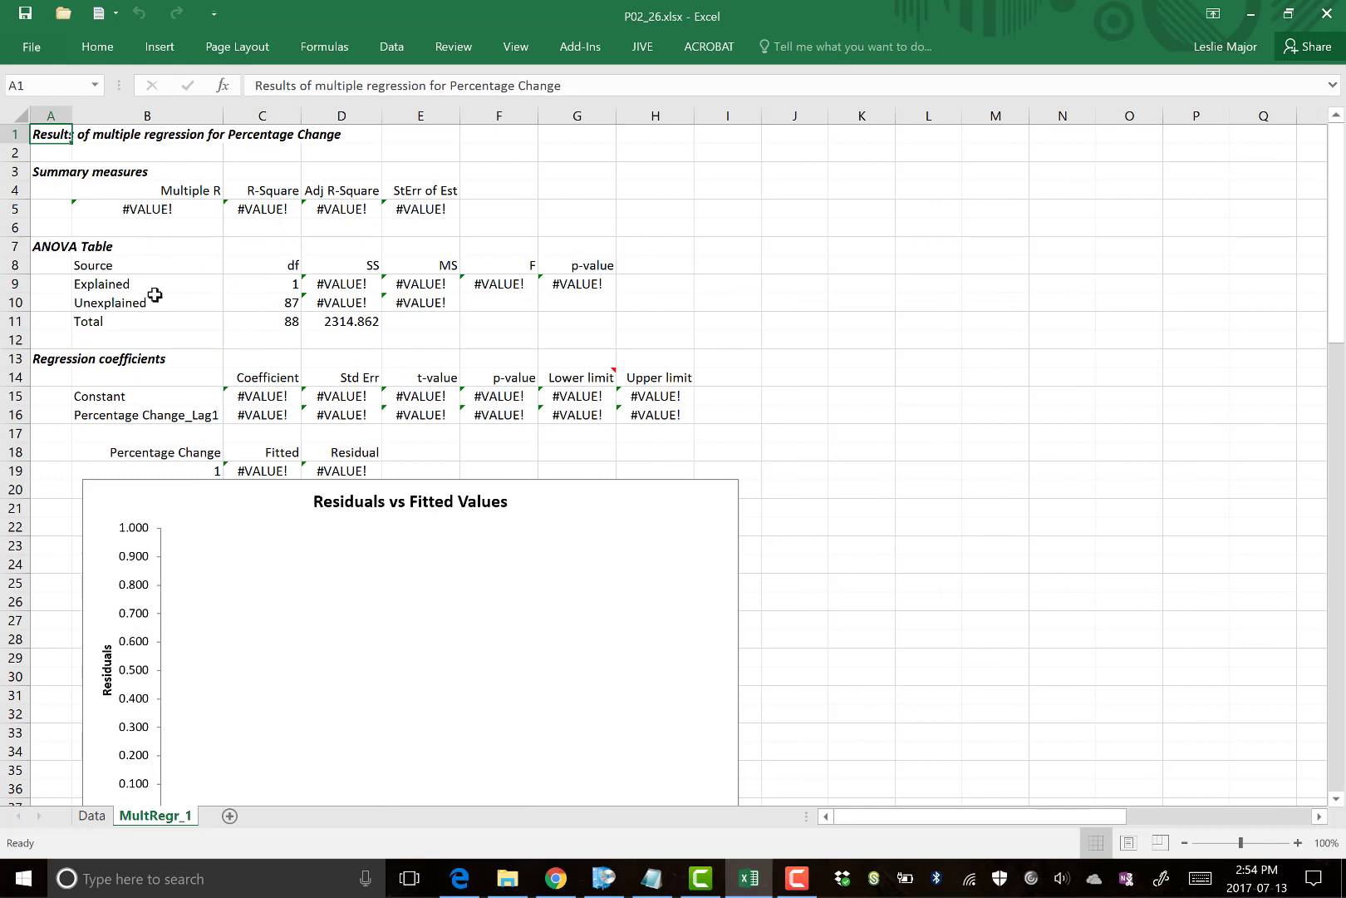
{"action": "right_click", "coordinate": [166, 817]}
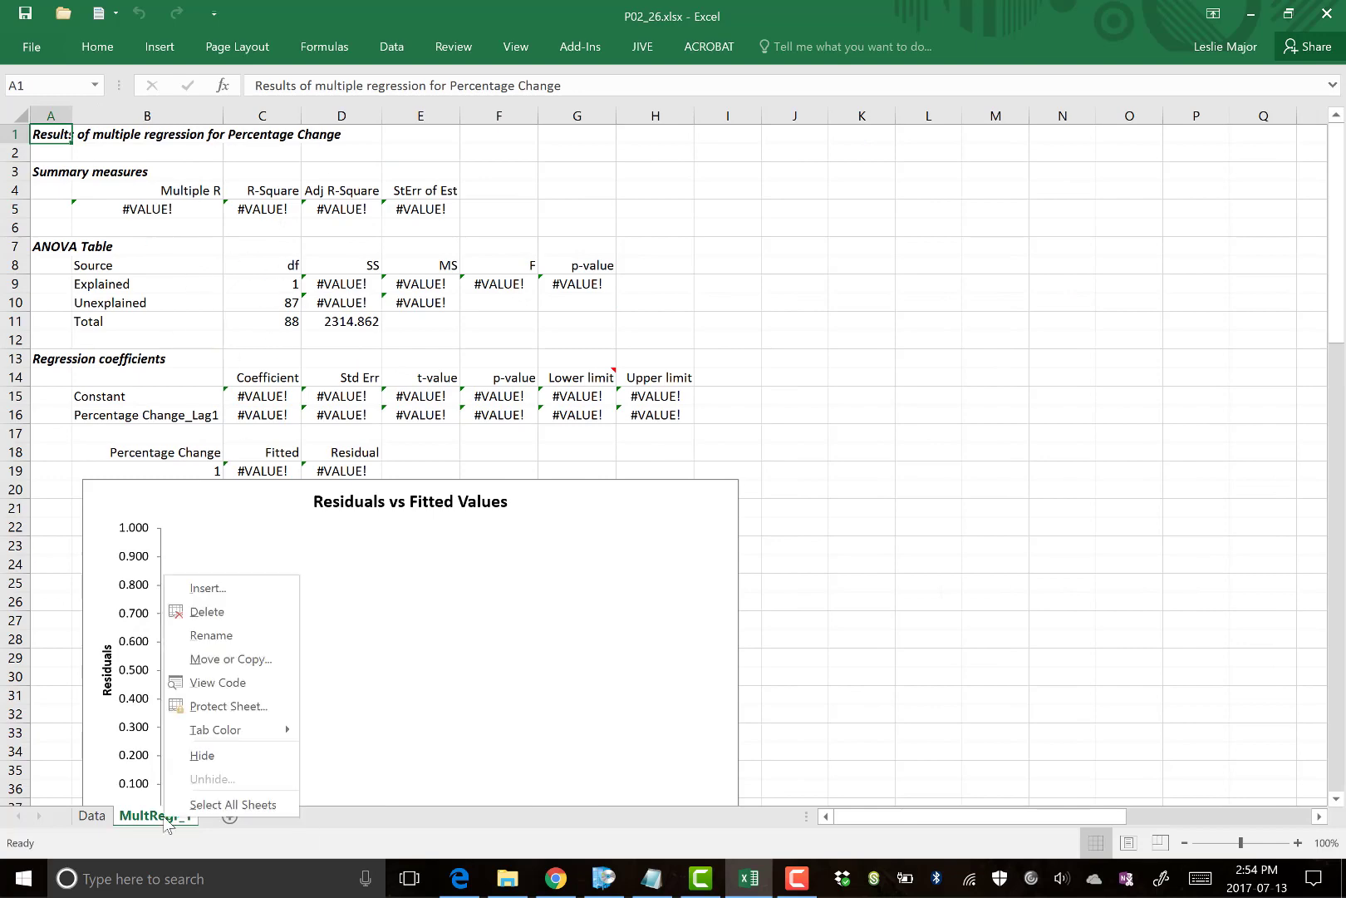
{"action": "left_click", "coordinate": [208, 612]}
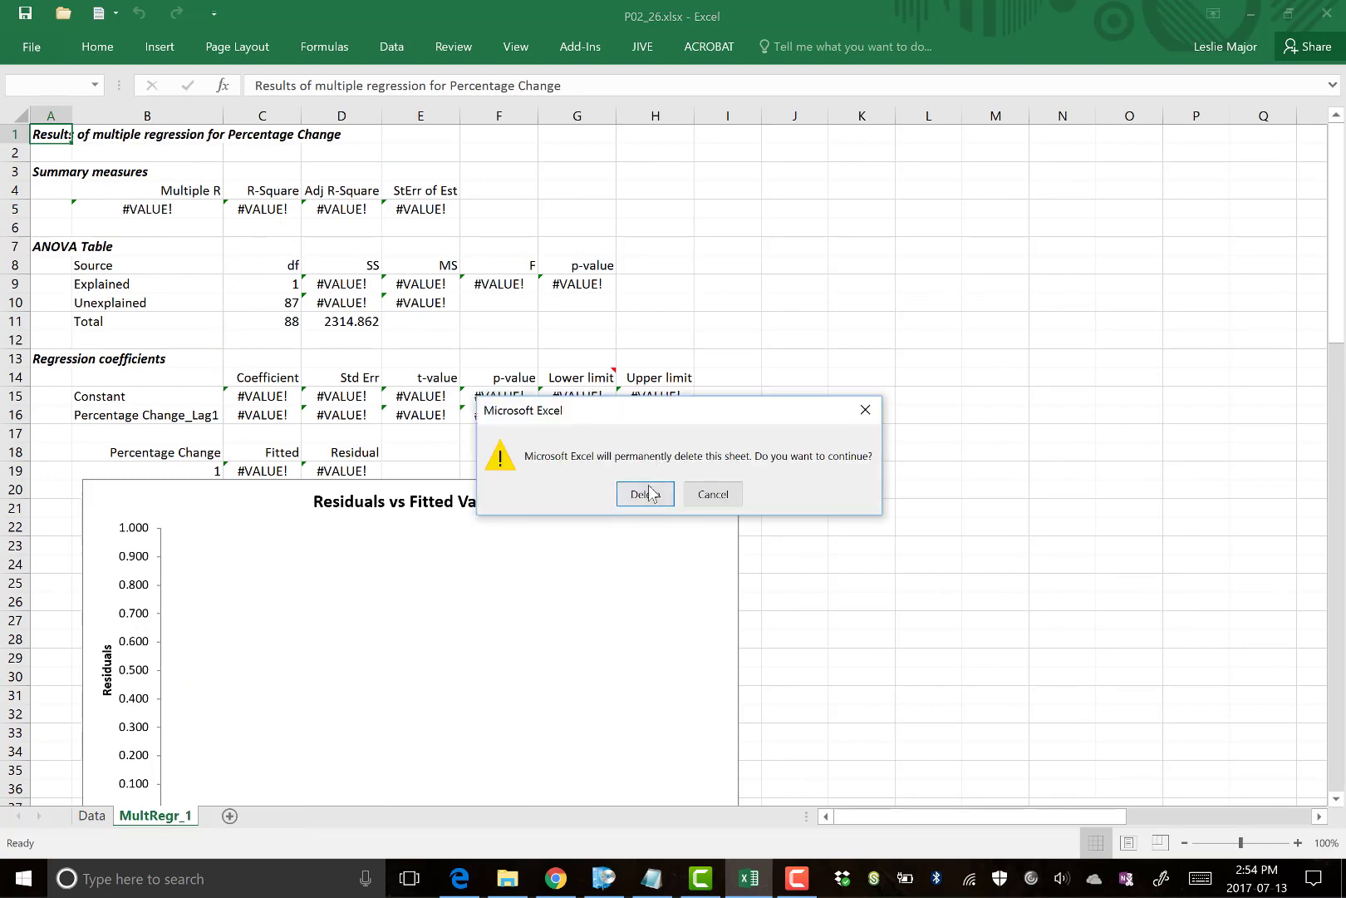
{"action": "left_click", "coordinate": [645, 495]}
Inspect the incomplete 1913–1915 rows on the Data sheet, then select the whole sheet
{"action": "left_click", "coordinate": [289, 304]}
{"action": "left_click_drag", "start_coordinate": [192, 190], "coordinate": [468, 221]}
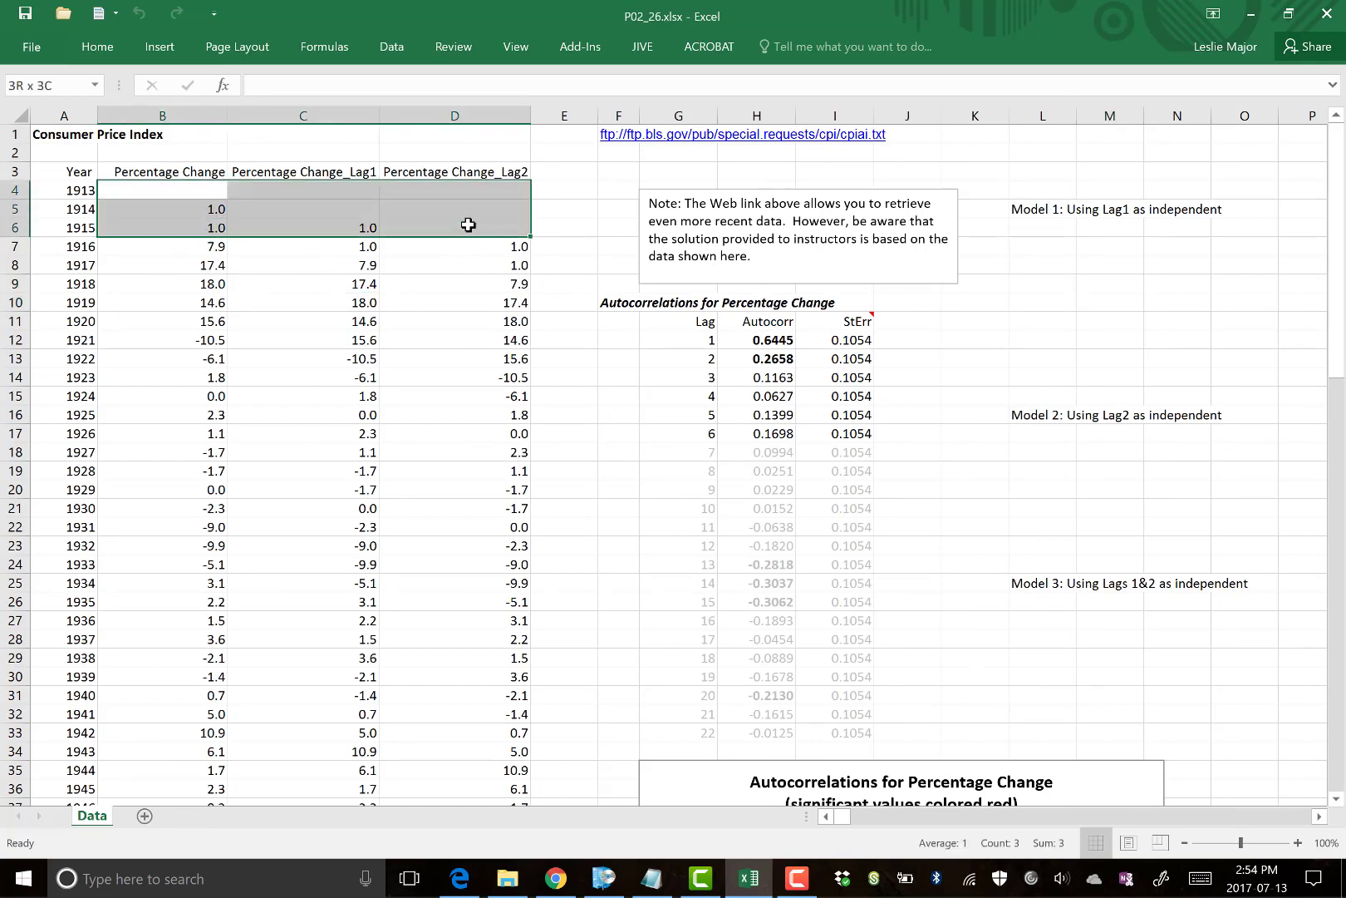
{"action": "left_click", "coordinate": [449, 320]}
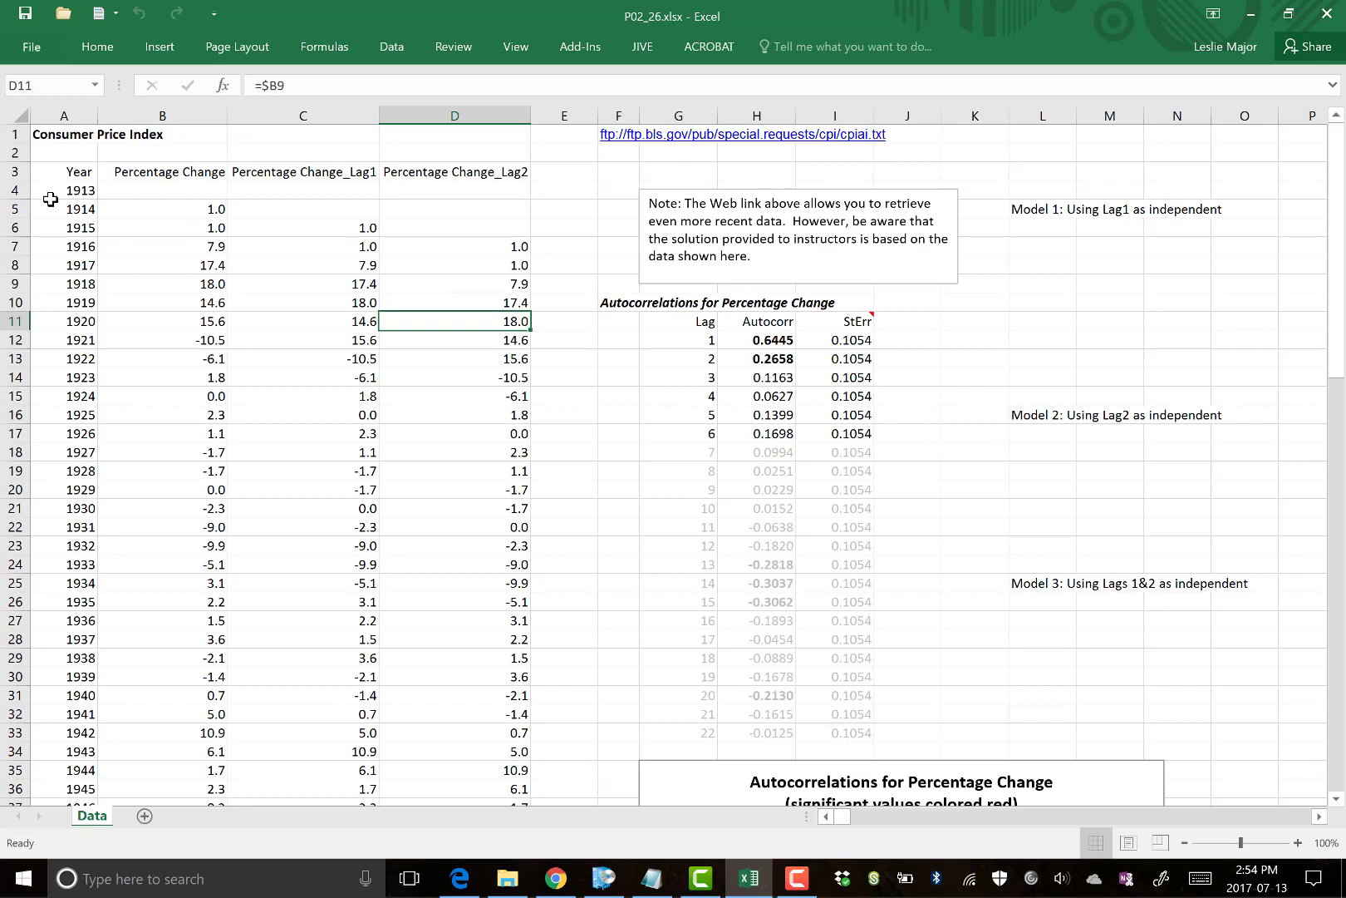
{"action": "left_click_drag", "start_coordinate": [50, 191], "coordinate": [485, 228]}
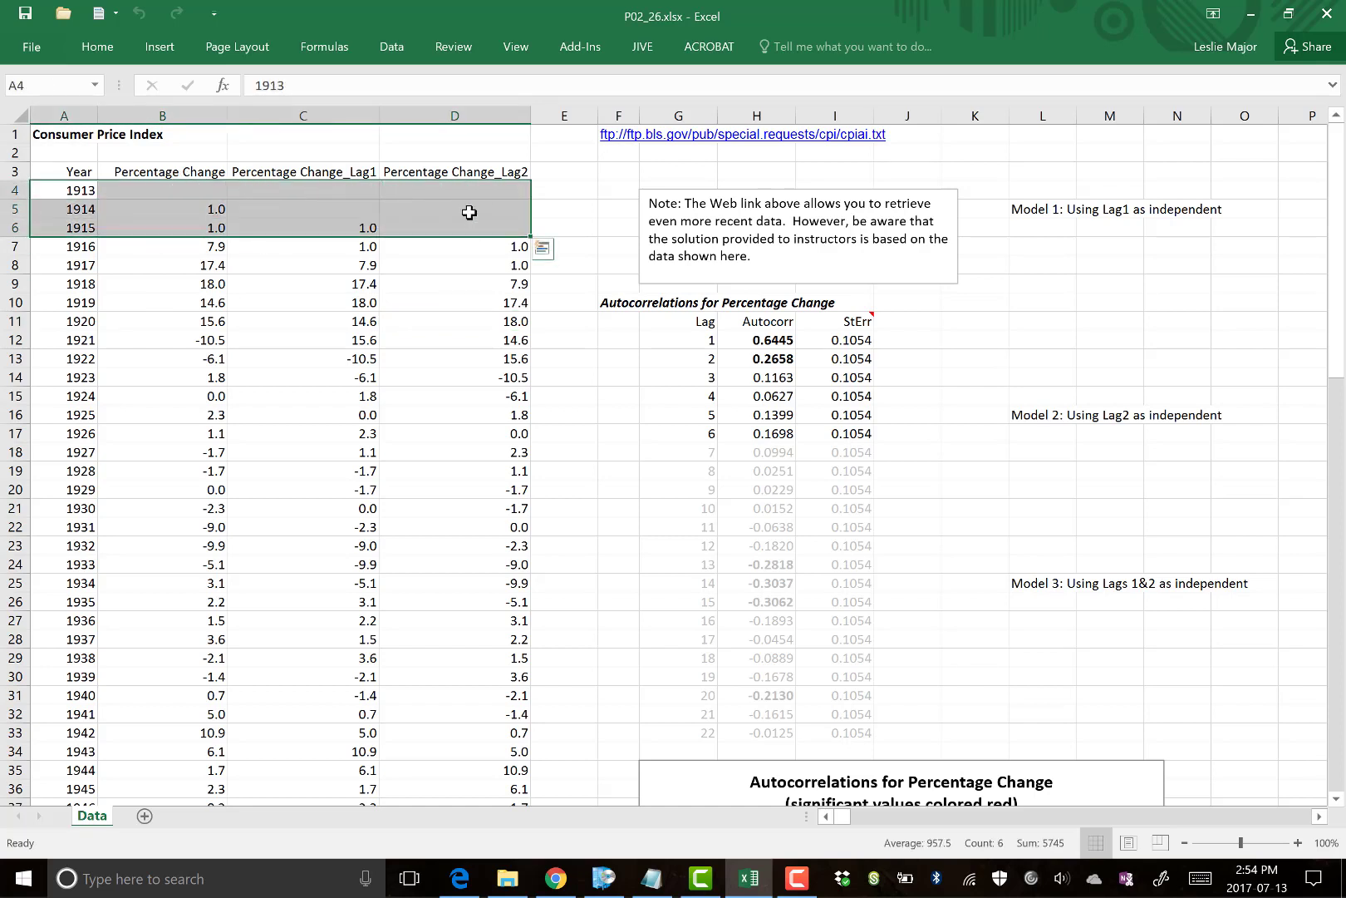
{"action": "right_click", "coordinate": [177, 191]}
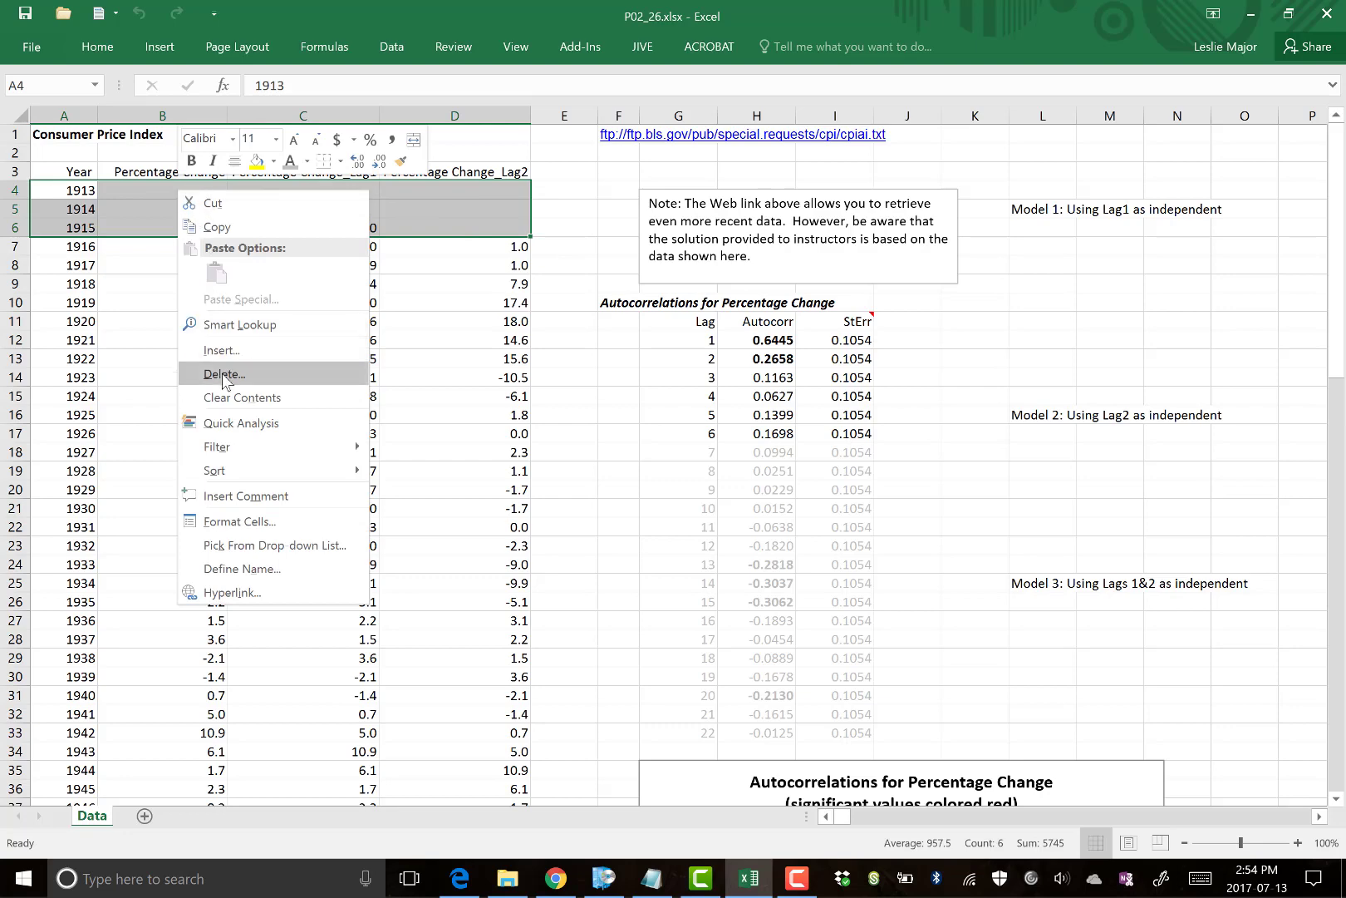
{"action": "left_click", "coordinate": [516, 346]}
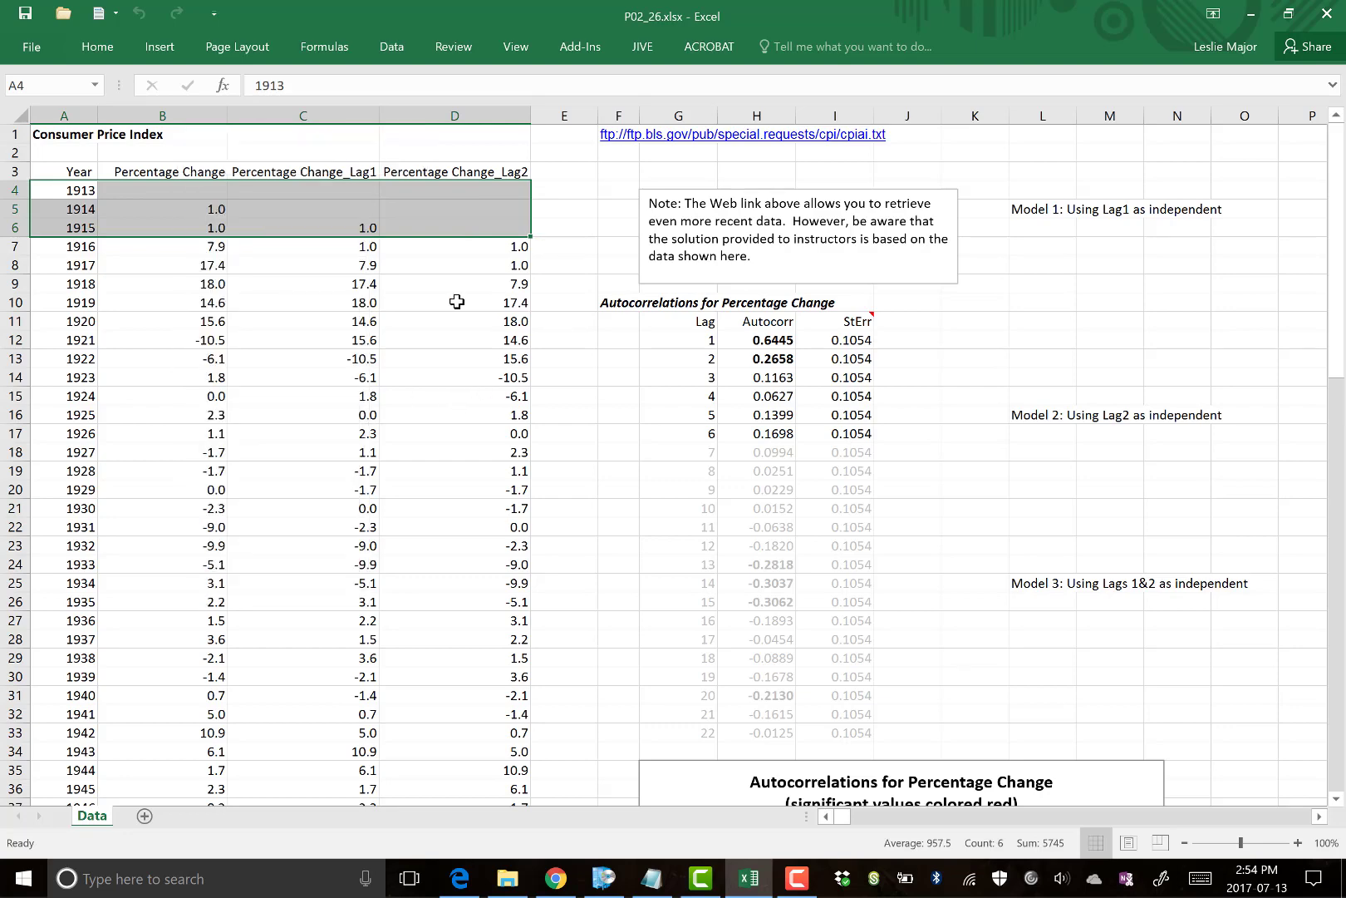
{"action": "left_click", "coordinate": [558, 323]}
{"action": "left_click", "coordinate": [15, 109]}
Copy the Data sheet and add a new blank Sheet3
{"action": "right_click", "coordinate": [60, 143]}
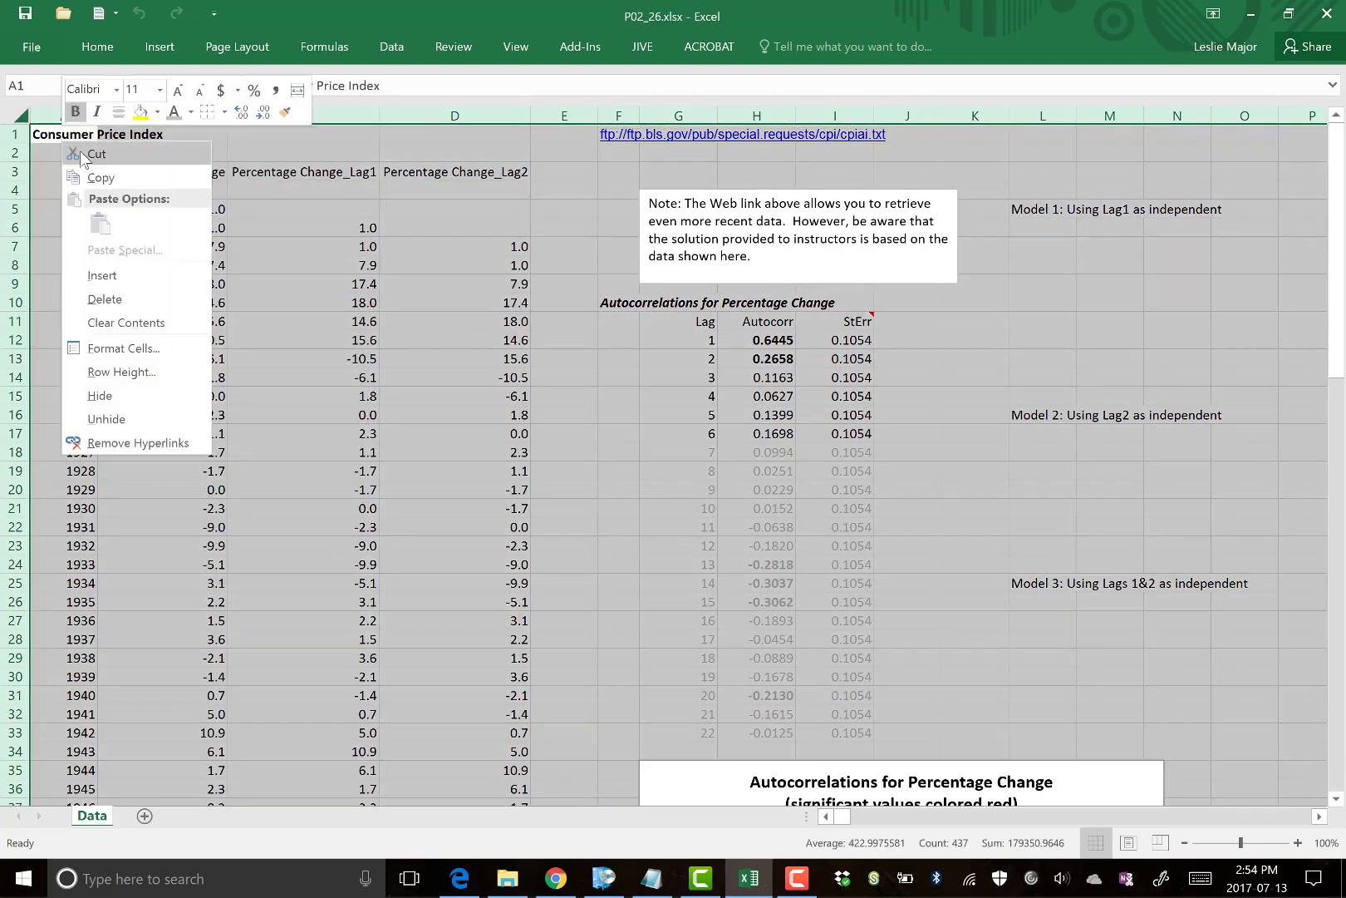
{"action": "left_click", "coordinate": [102, 180]}
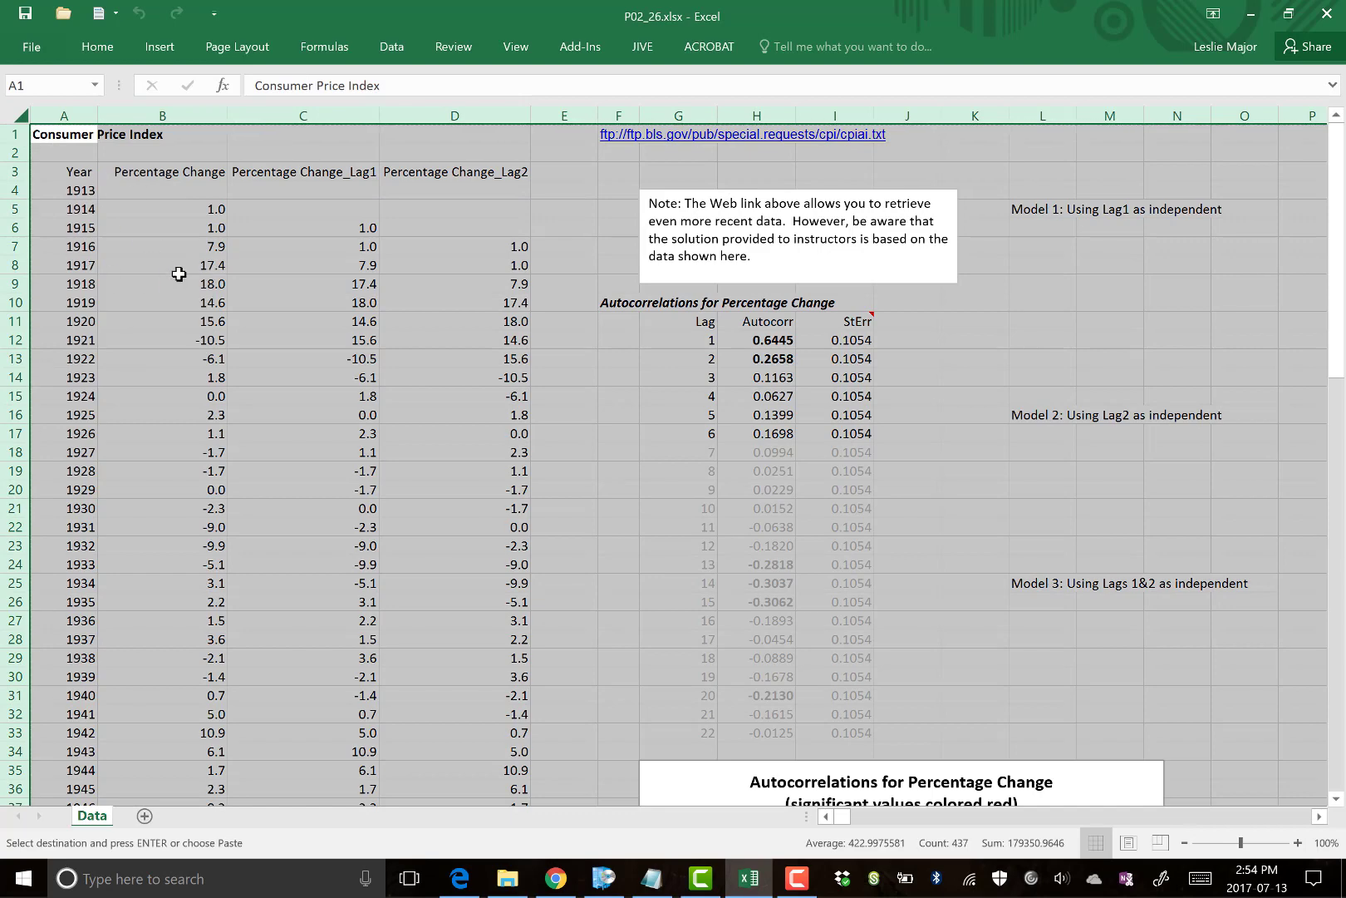
{"action": "left_click", "coordinate": [145, 815]}
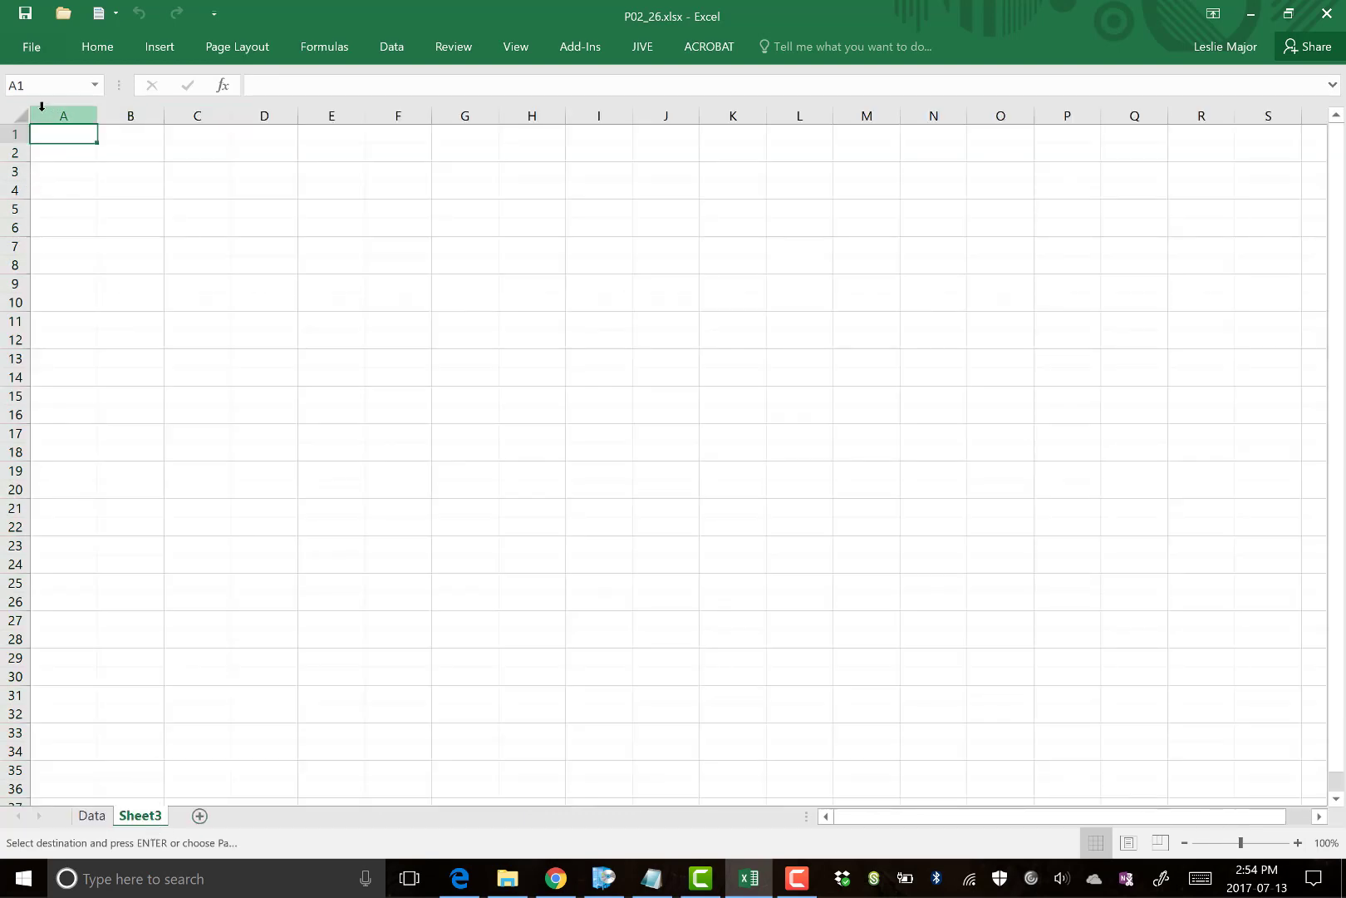
{"action": "left_click", "coordinate": [25, 121]}
{"action": "right_click", "coordinate": [49, 132]}
{"action": "left_click", "coordinate": [87, 172]}
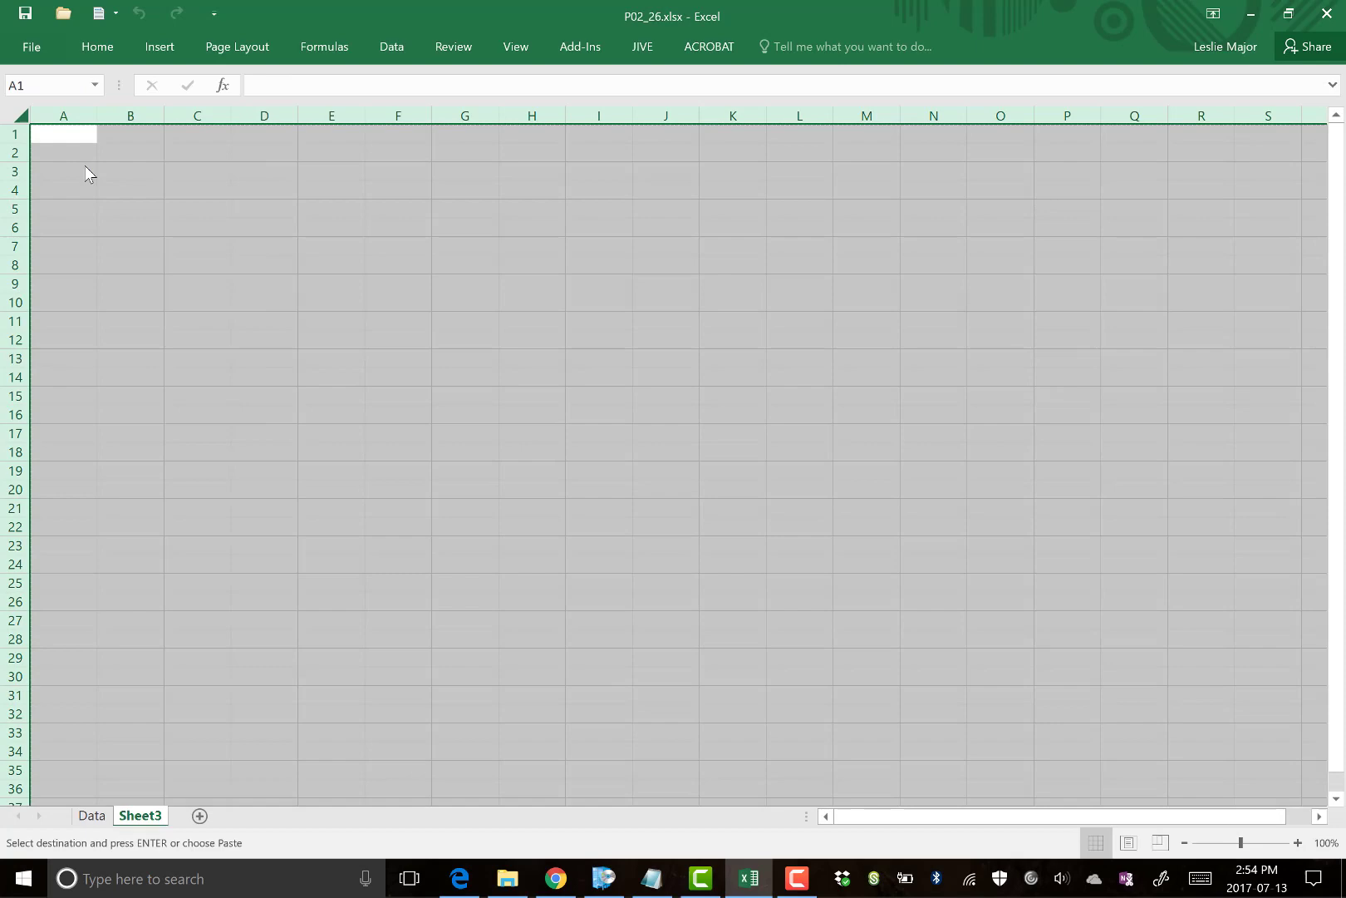
Paste a full copy of the Data sheet into Sheet3
{"action": "left_click", "coordinate": [91, 815]}
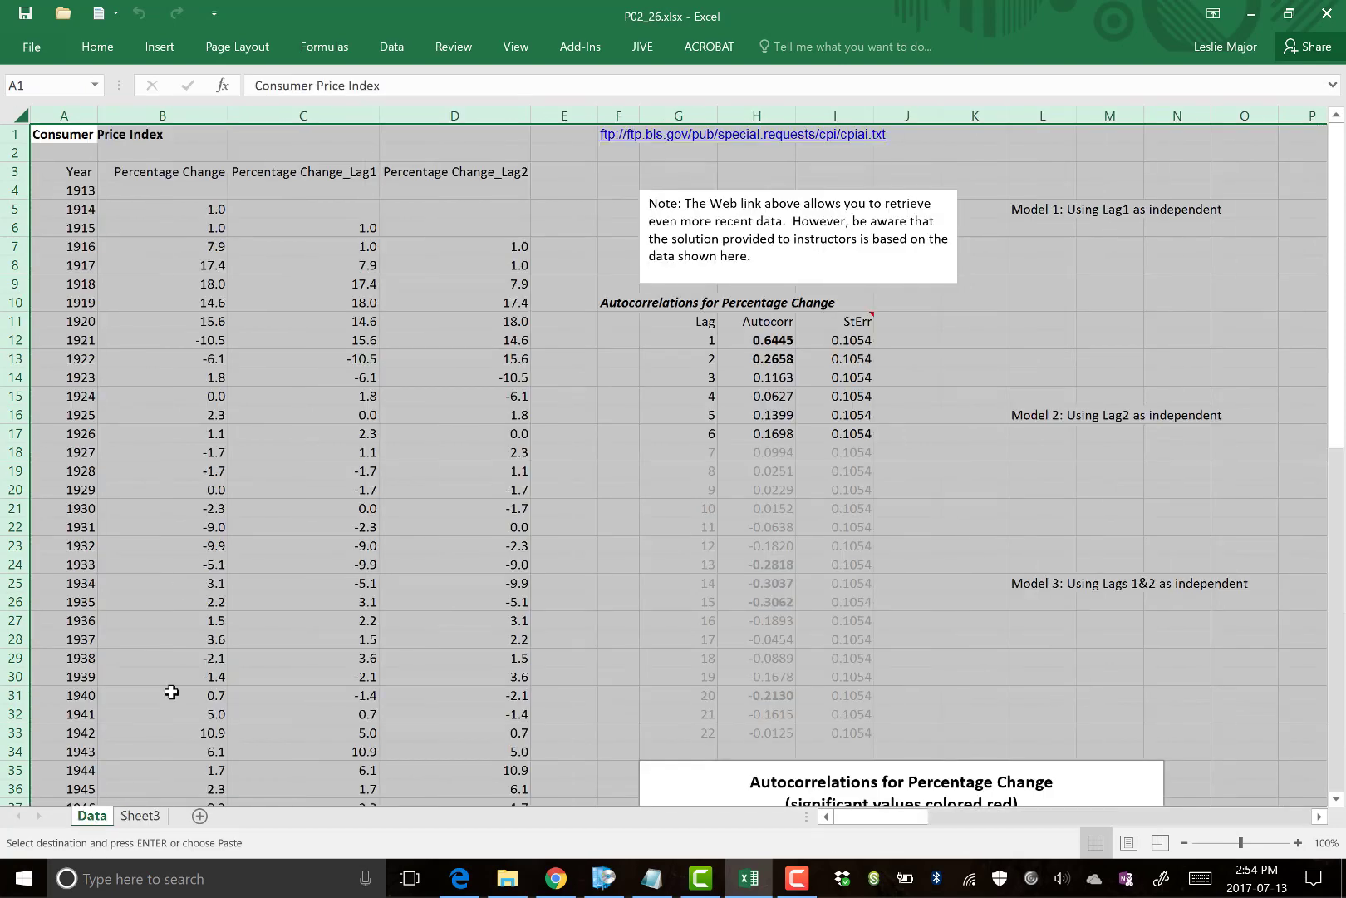
{"action": "right_click", "coordinate": [21, 119]}
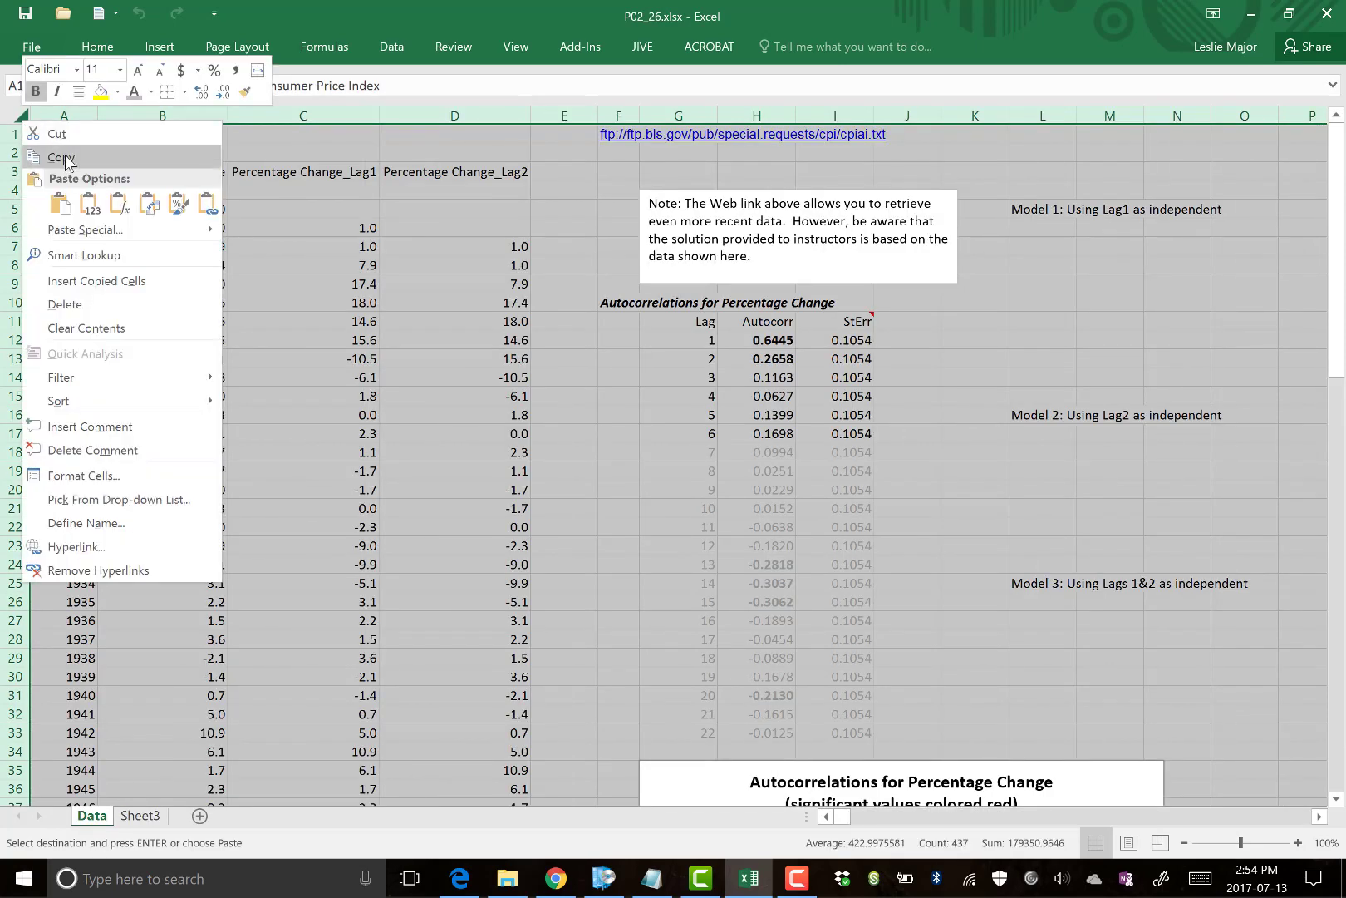
{"action": "left_click", "coordinate": [79, 155]}
{"action": "left_click", "coordinate": [150, 816]}
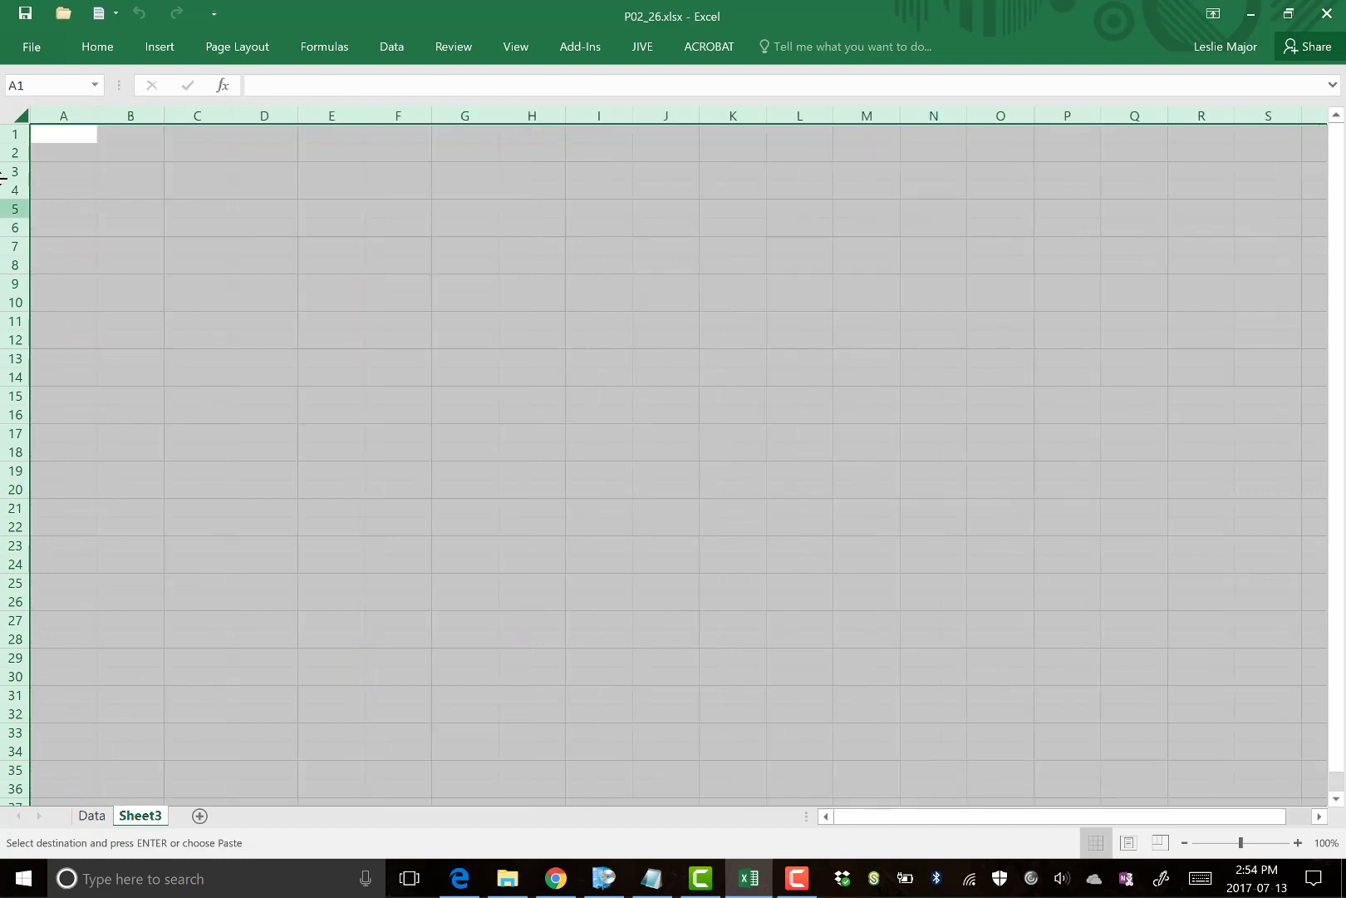
{"action": "right_click", "coordinate": [36, 129]}
{"action": "left_click", "coordinate": [78, 214]}
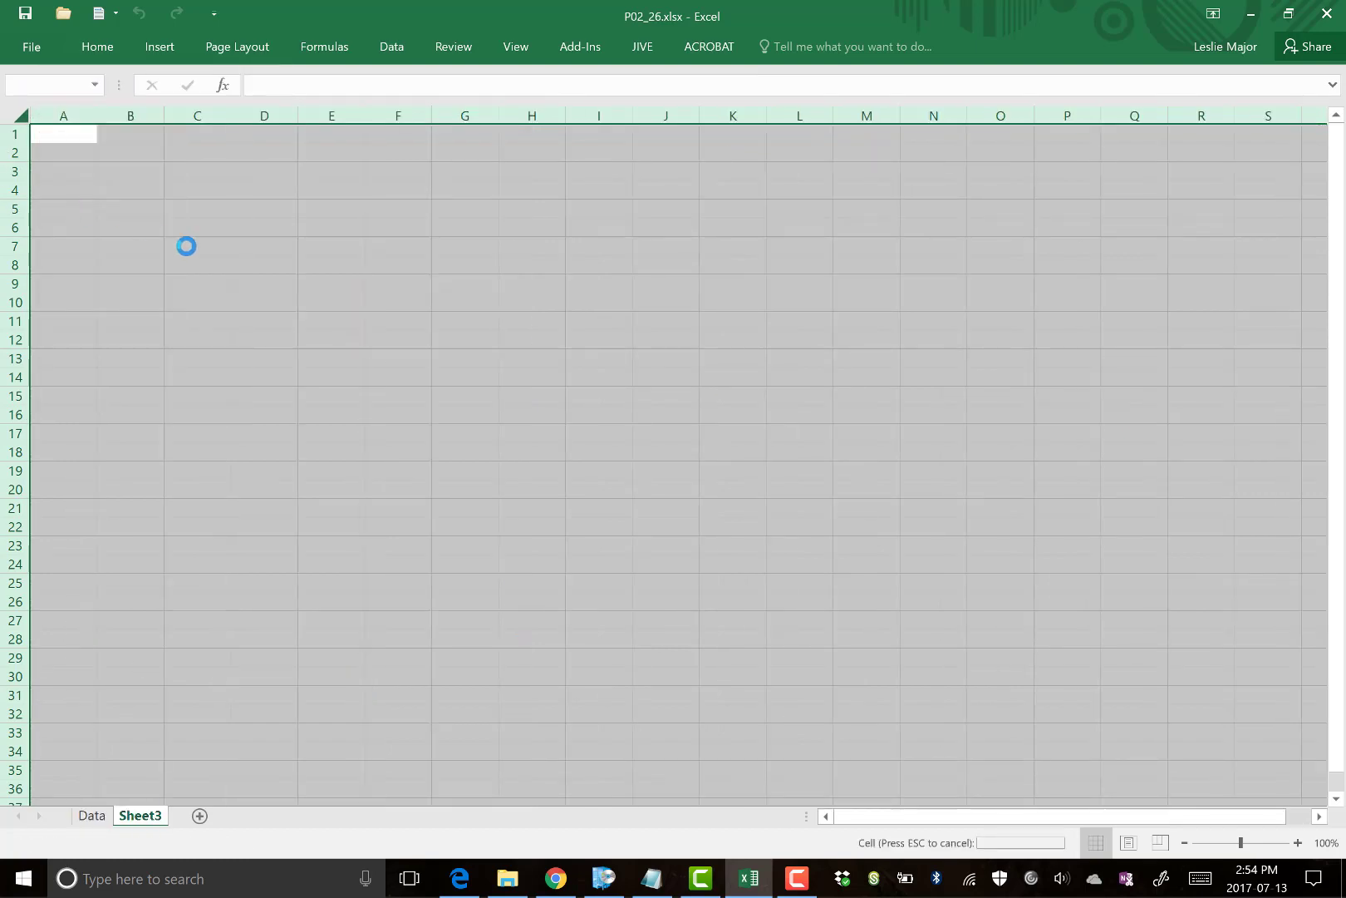
{"action": "left_click", "coordinate": [331, 226]}
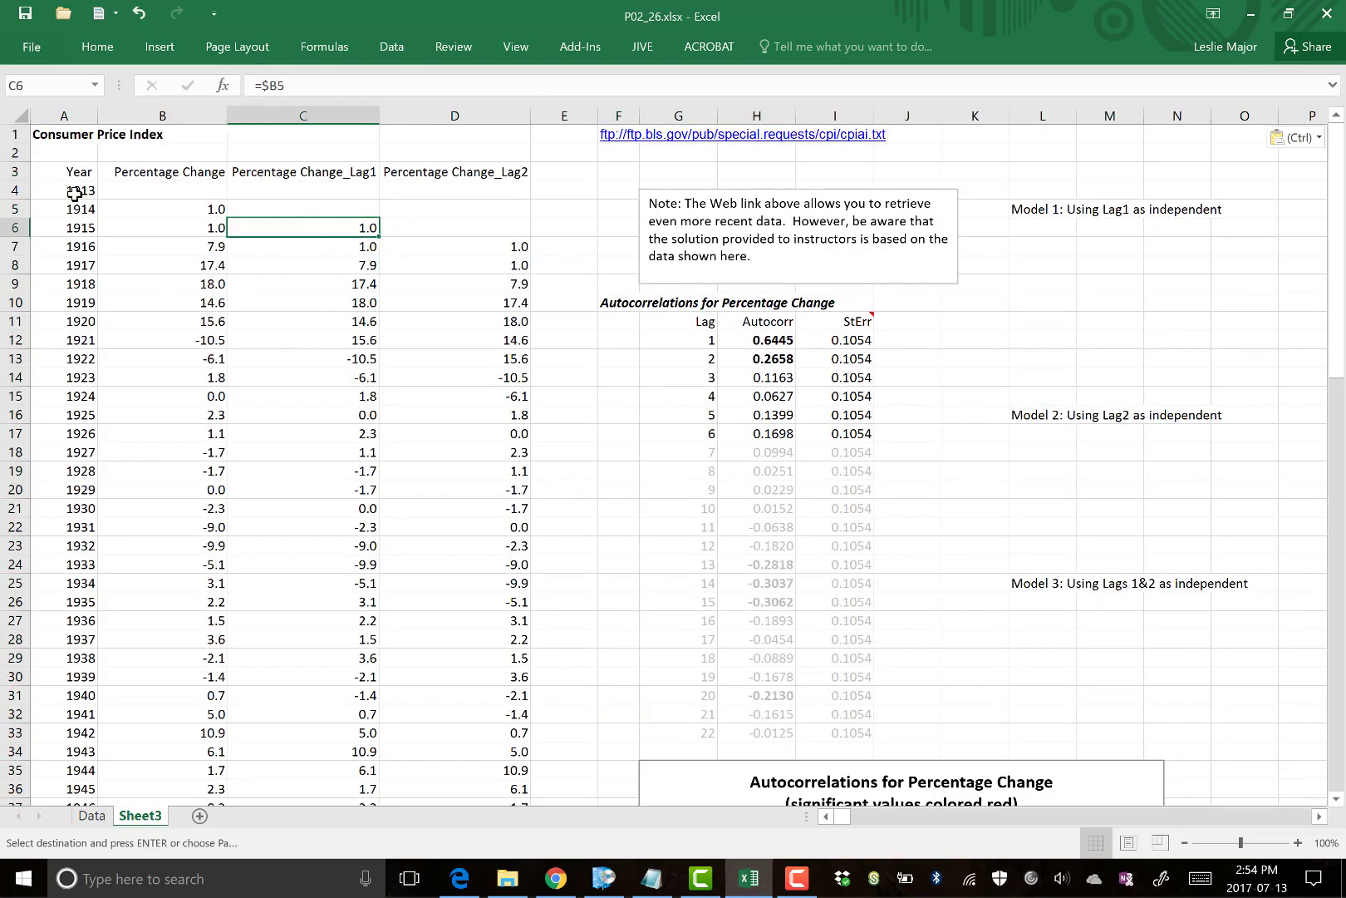
Delete Sheet3's 1913–1915 rows shifting cells up, then compare the lag formula in D16 on Data
{"action": "left_click_drag", "start_coordinate": [83, 191], "coordinate": [436, 227]}
{"action": "right_click", "coordinate": [447, 212]}
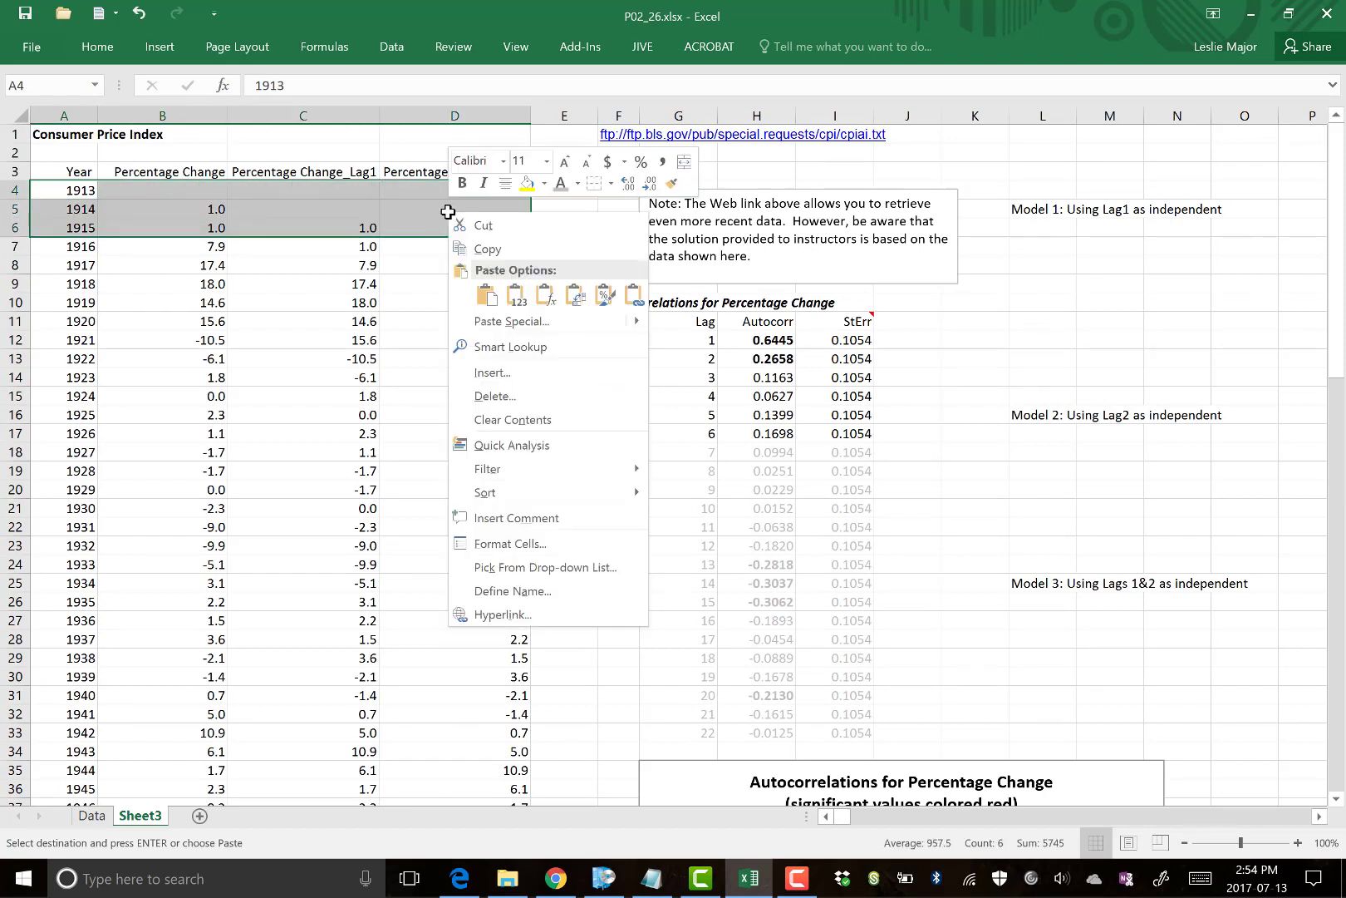
{"action": "left_click", "coordinate": [496, 396]}
{"action": "left_click", "coordinate": [463, 455]}
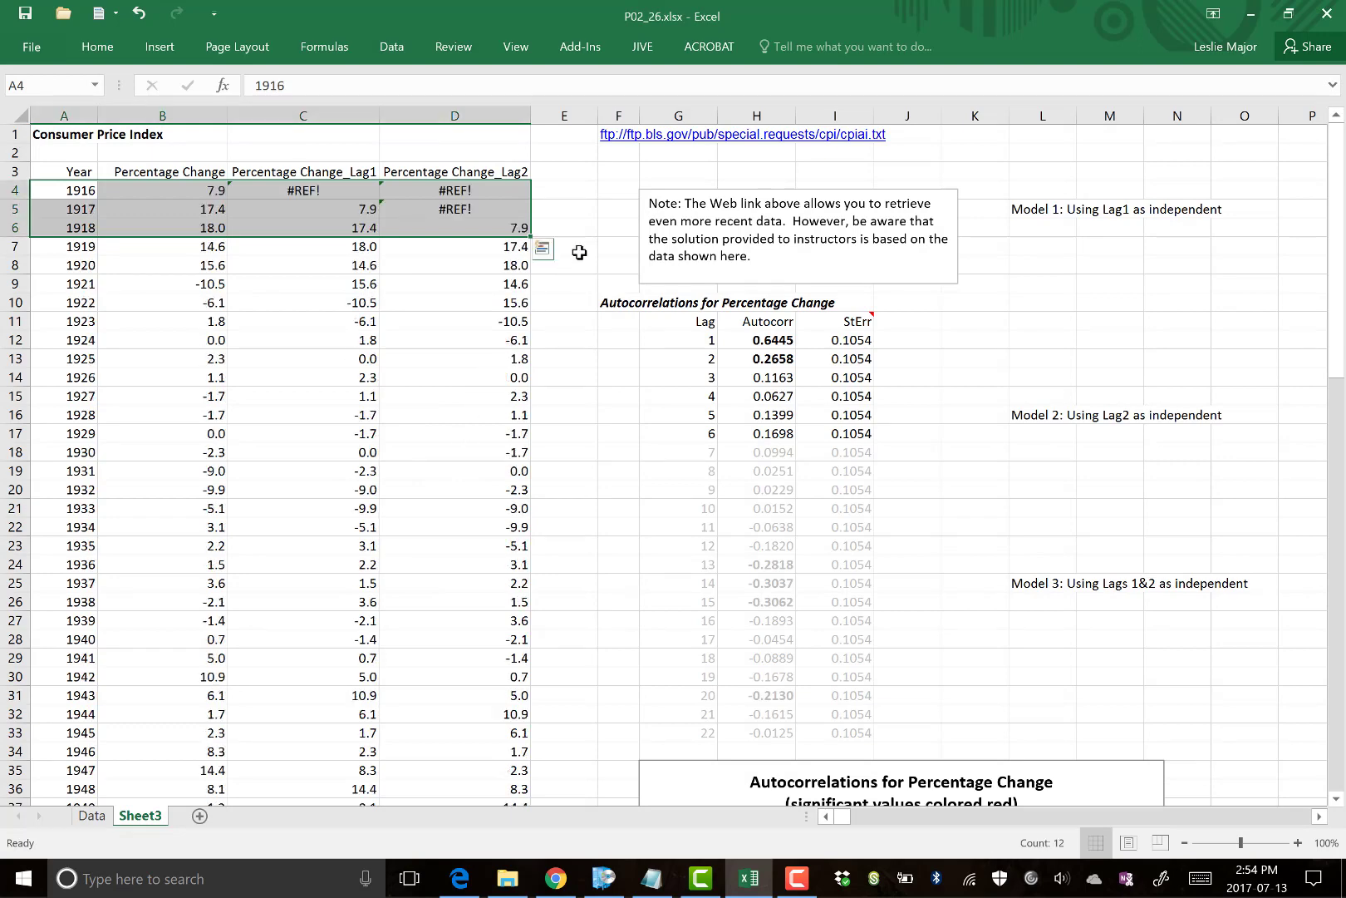
{"action": "left_click", "coordinate": [559, 188]}
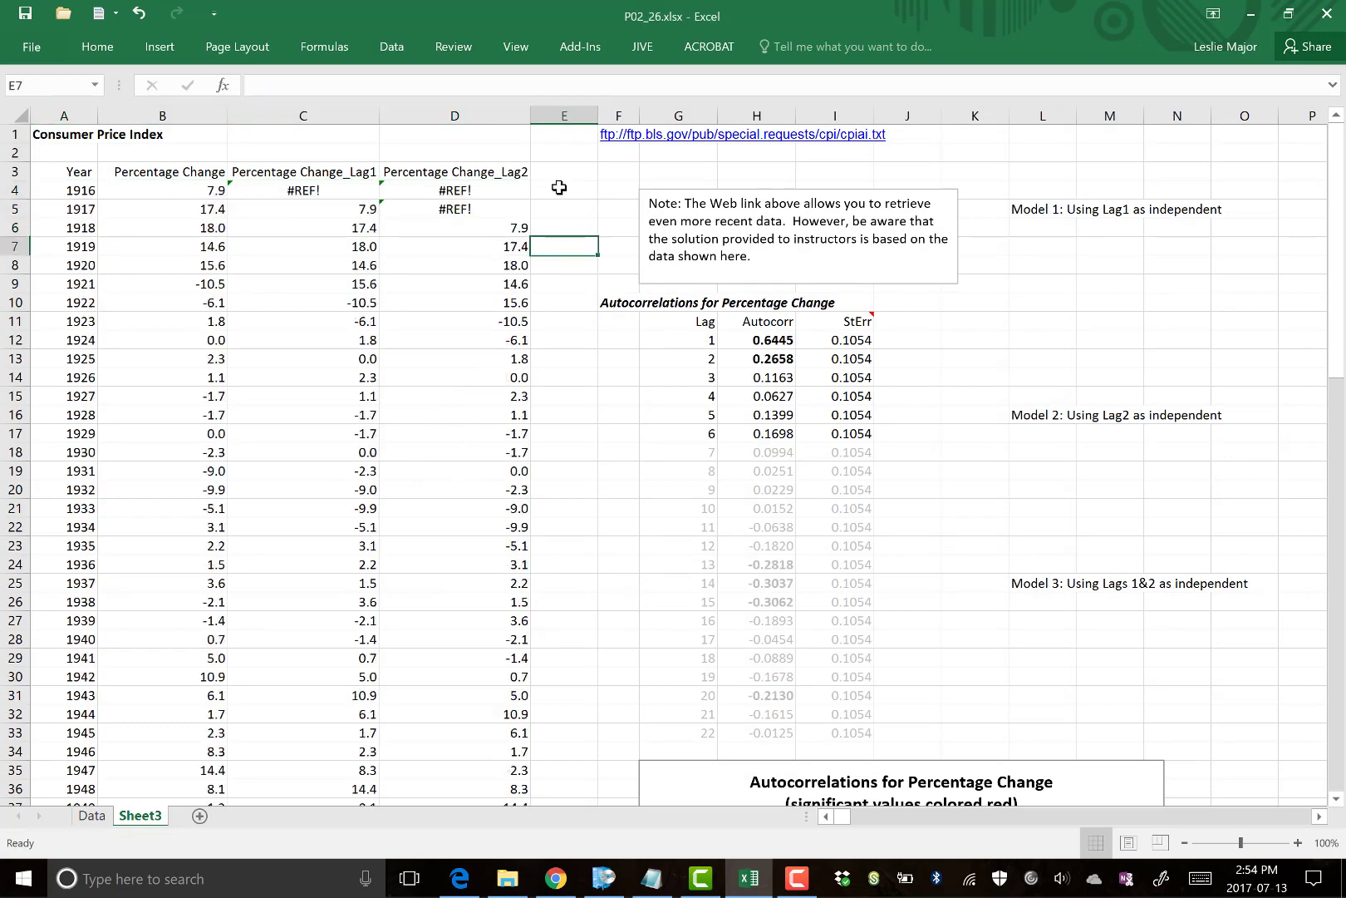
{"action": "left_click", "coordinate": [92, 816]}
{"action": "left_click", "coordinate": [381, 409]}
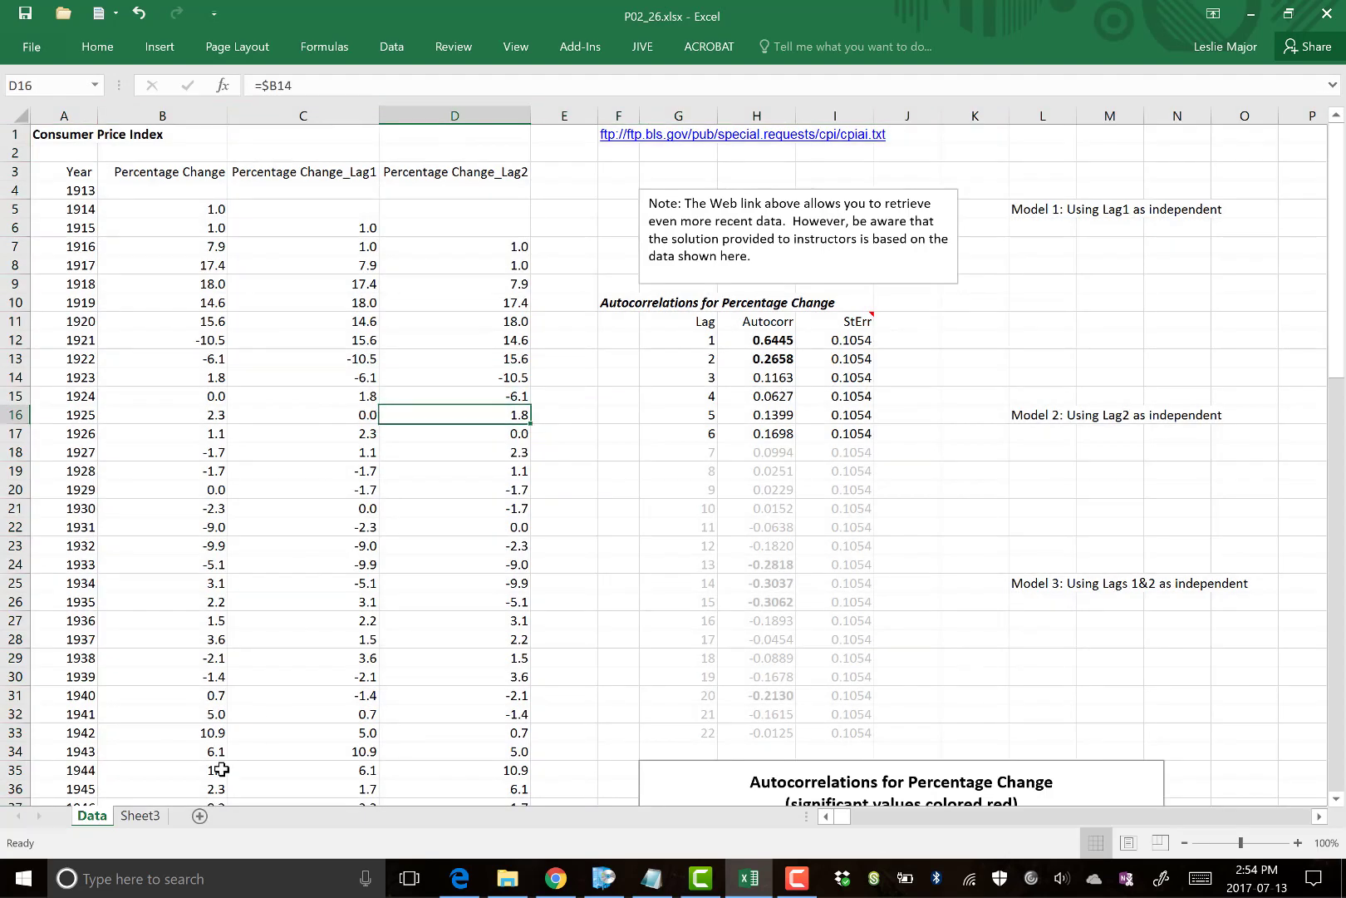
Rename Sheet3 to CopyofData
{"action": "left_click", "coordinate": [142, 816]}
{"action": "right_click", "coordinate": [141, 816]}
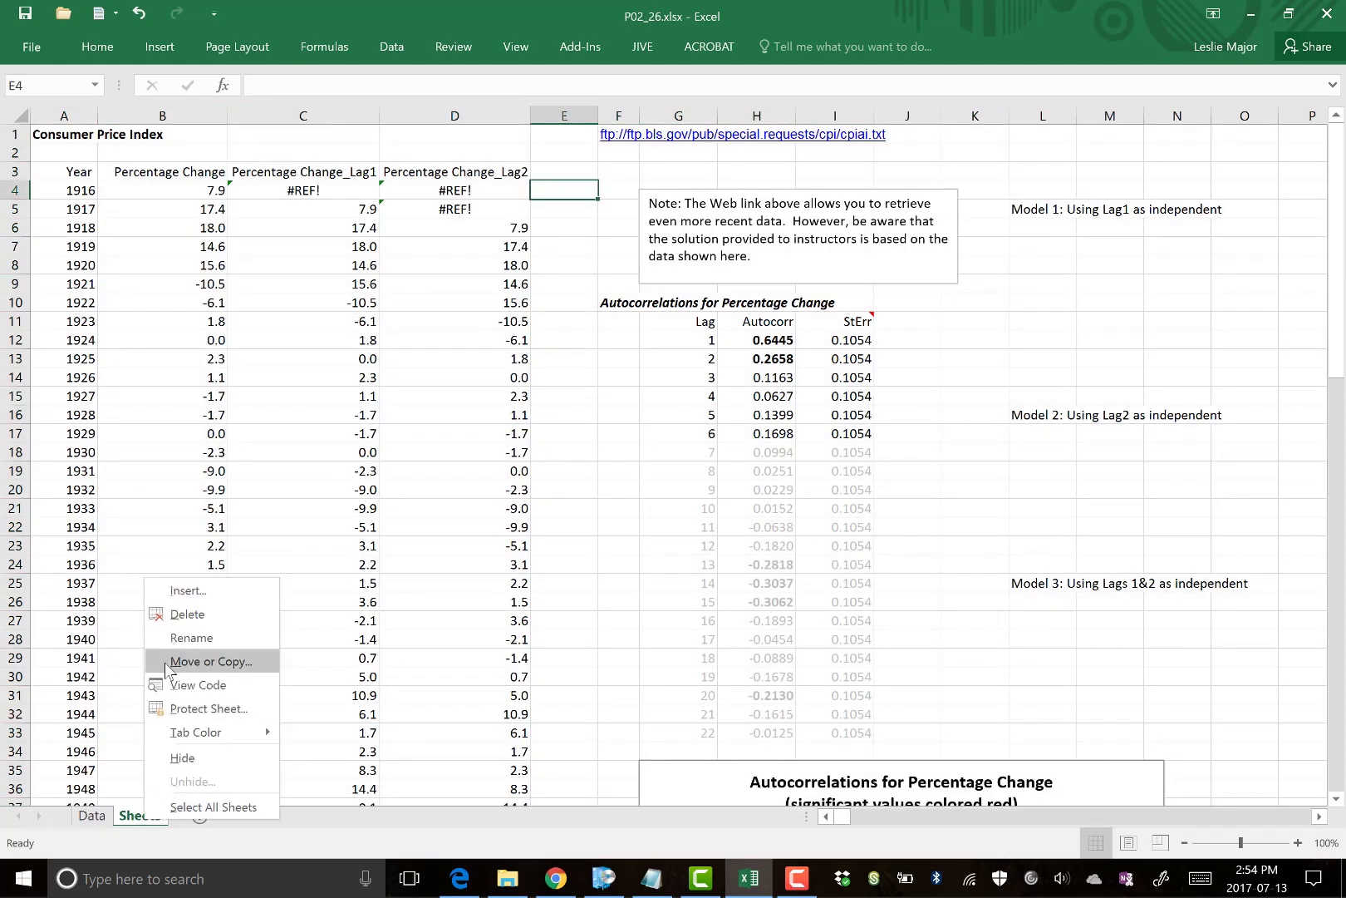
{"action": "left_click", "coordinate": [187, 641]}
{"action": "type", "text": "Copy"}
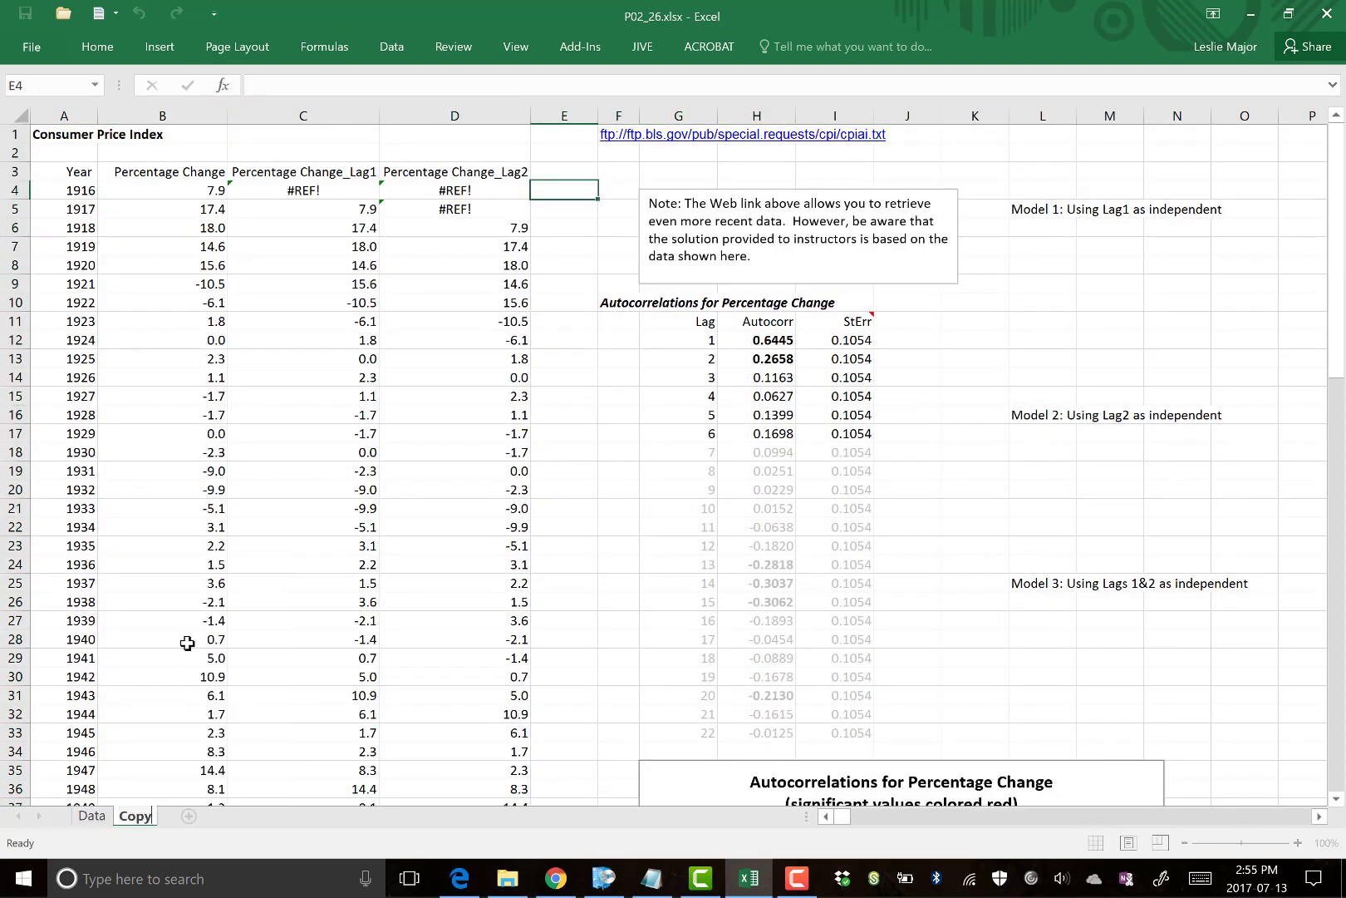
{"action": "type", "text": "ofData"}
{"action": "left_click", "coordinate": [247, 621]}
Inspect the lag formulas and #REF! errors in CopyofData's first rows, such as C4 and C5
{"action": "left_click", "coordinate": [325, 266]}
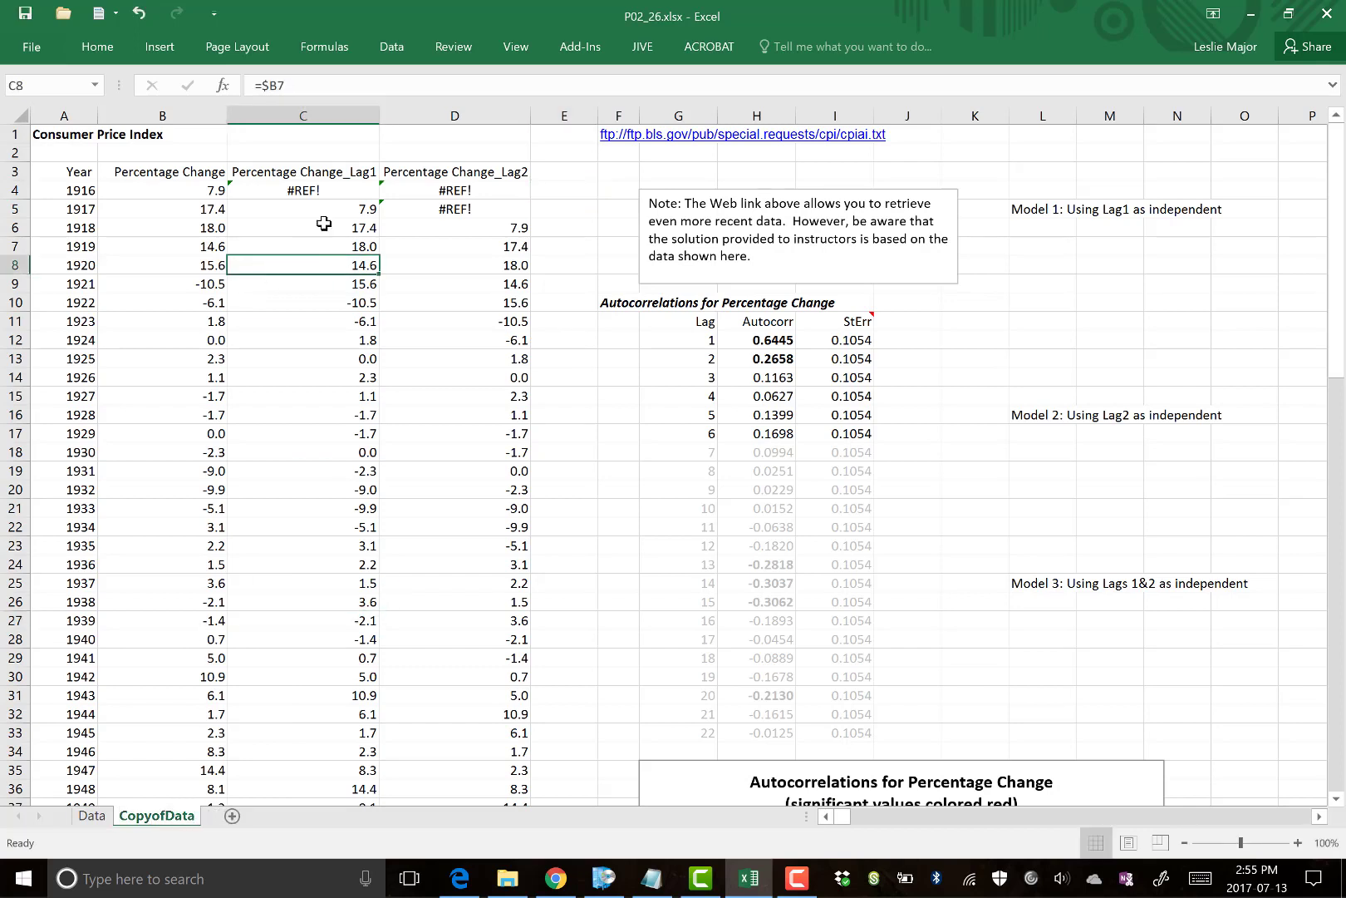
{"action": "left_click", "coordinate": [333, 193]}
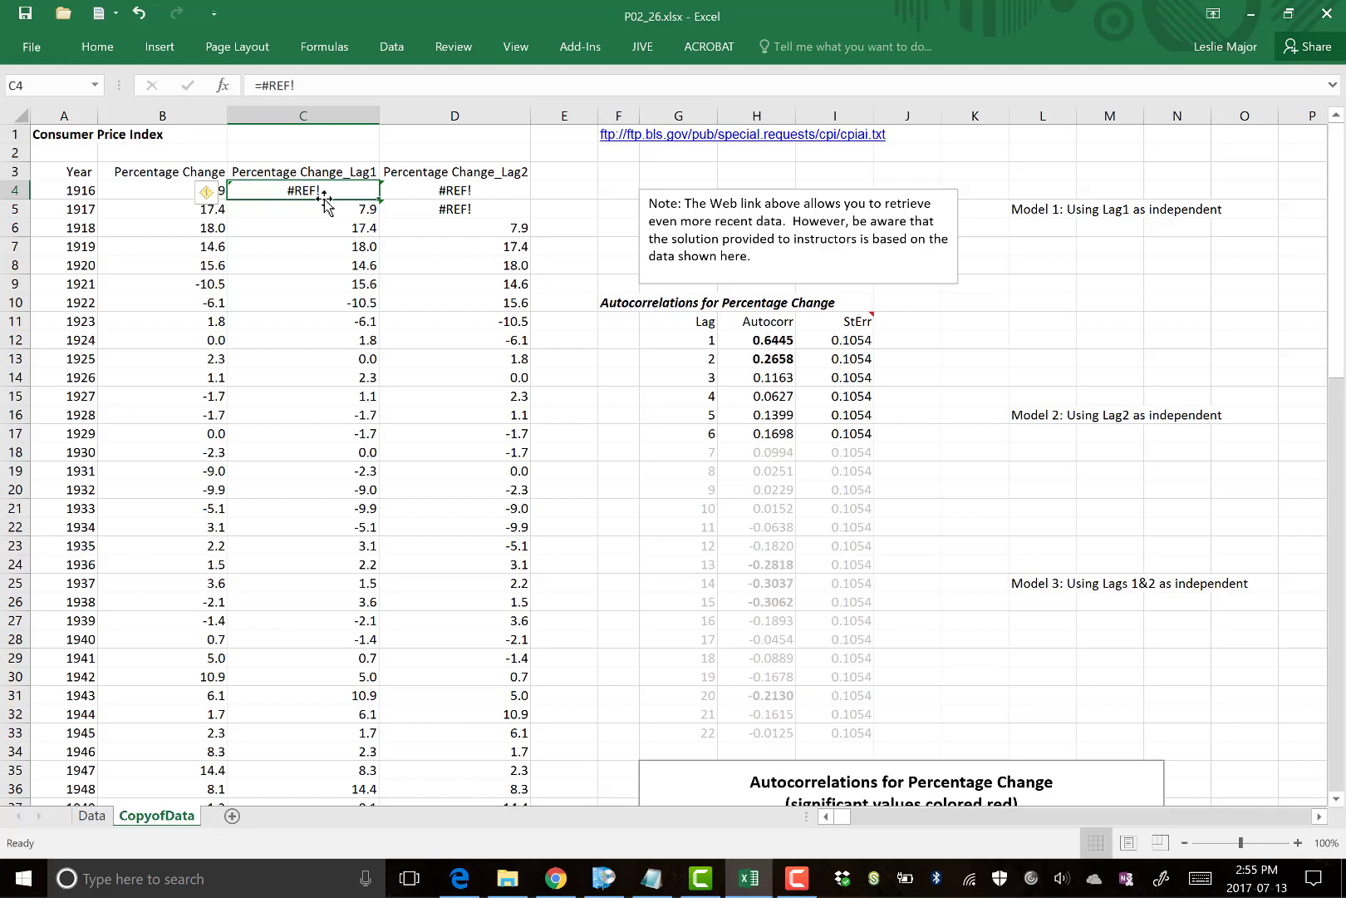
{"action": "key", "text": "Down"}
{"action": "key", "text": "Down"}
{"action": "key", "text": "Down"}
{"action": "key", "text": "Down"}
{"action": "key", "text": "Down"}
{"action": "key", "text": "Down"}
{"action": "key", "text": "Down"}
{"action": "left_click", "coordinate": [182, 184]}
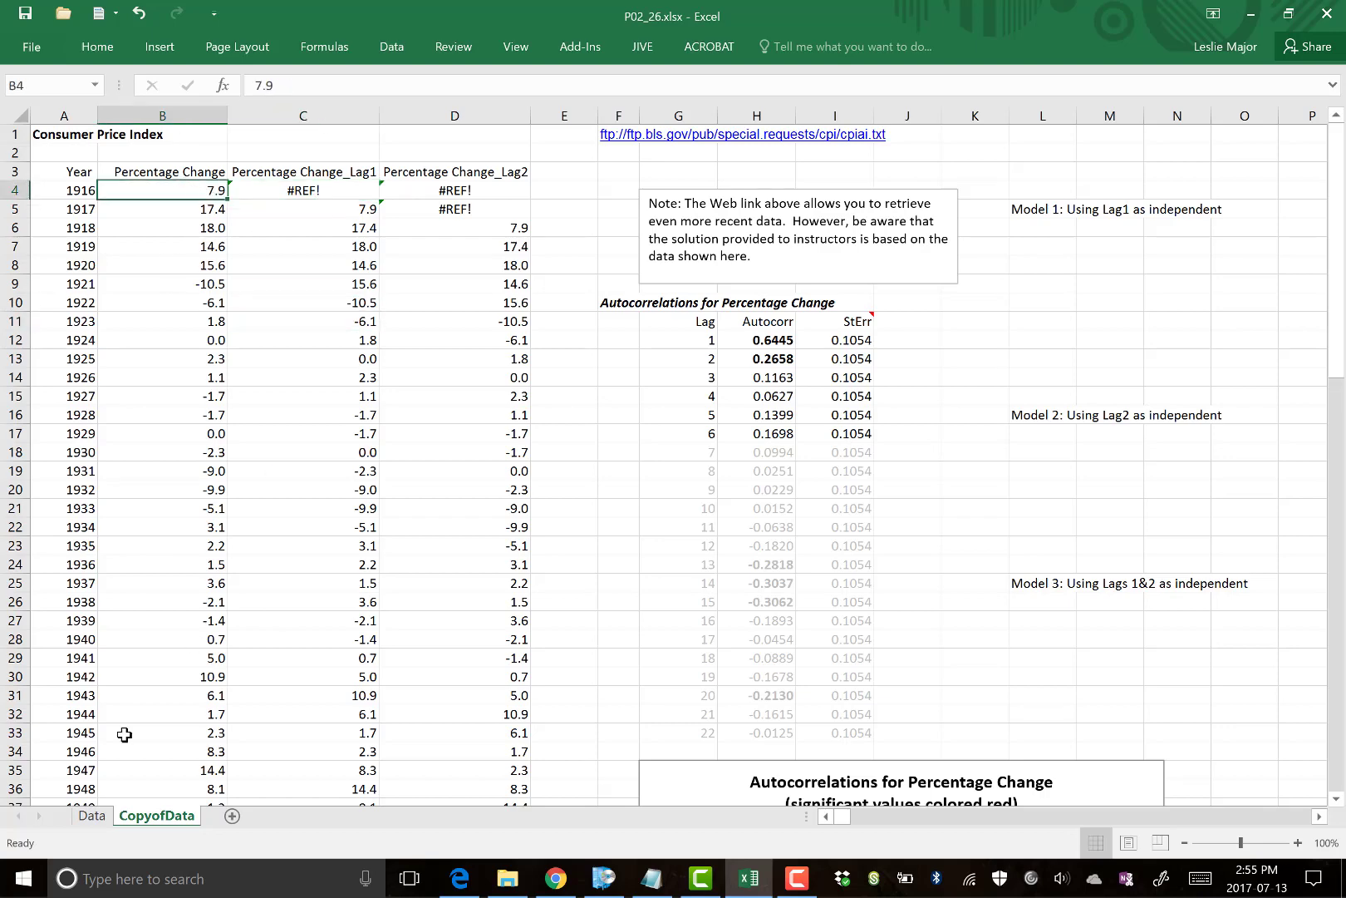
{"action": "left_click", "coordinate": [92, 816]}
{"action": "left_click", "coordinate": [264, 517]}
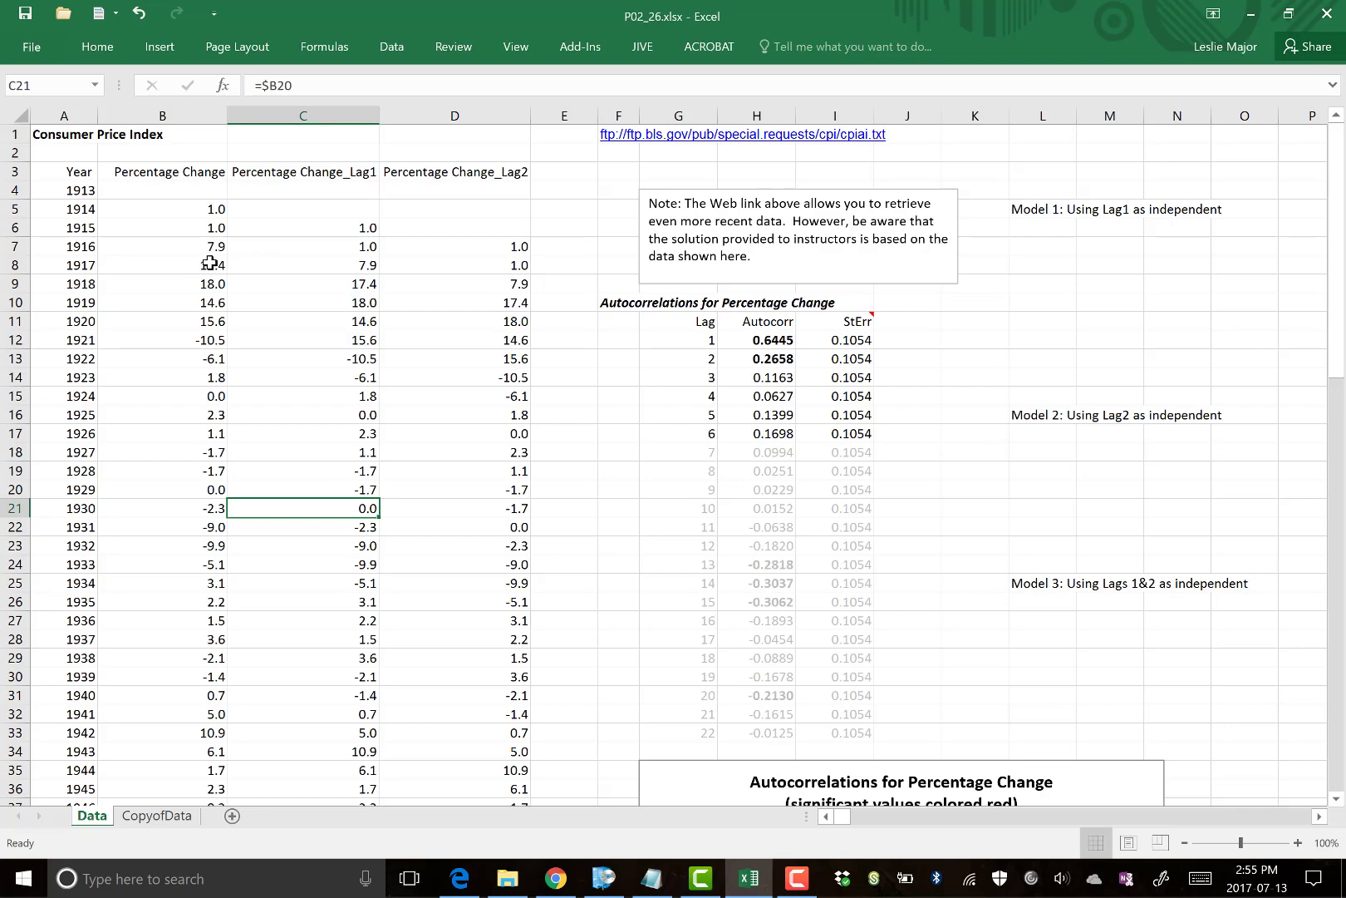
{"action": "left_click", "coordinate": [156, 815]}
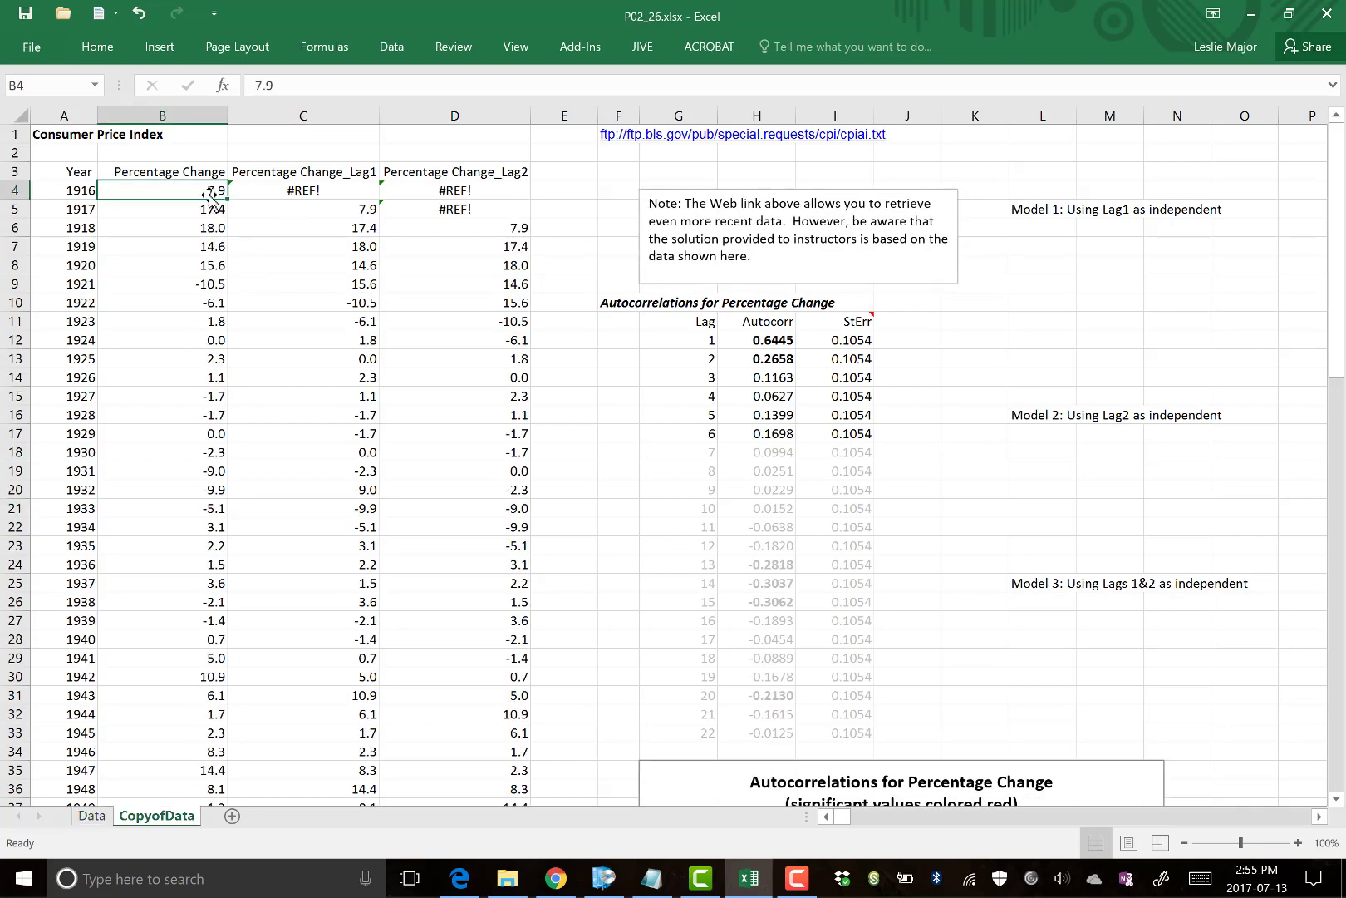
{"action": "left_click", "coordinate": [324, 215]}
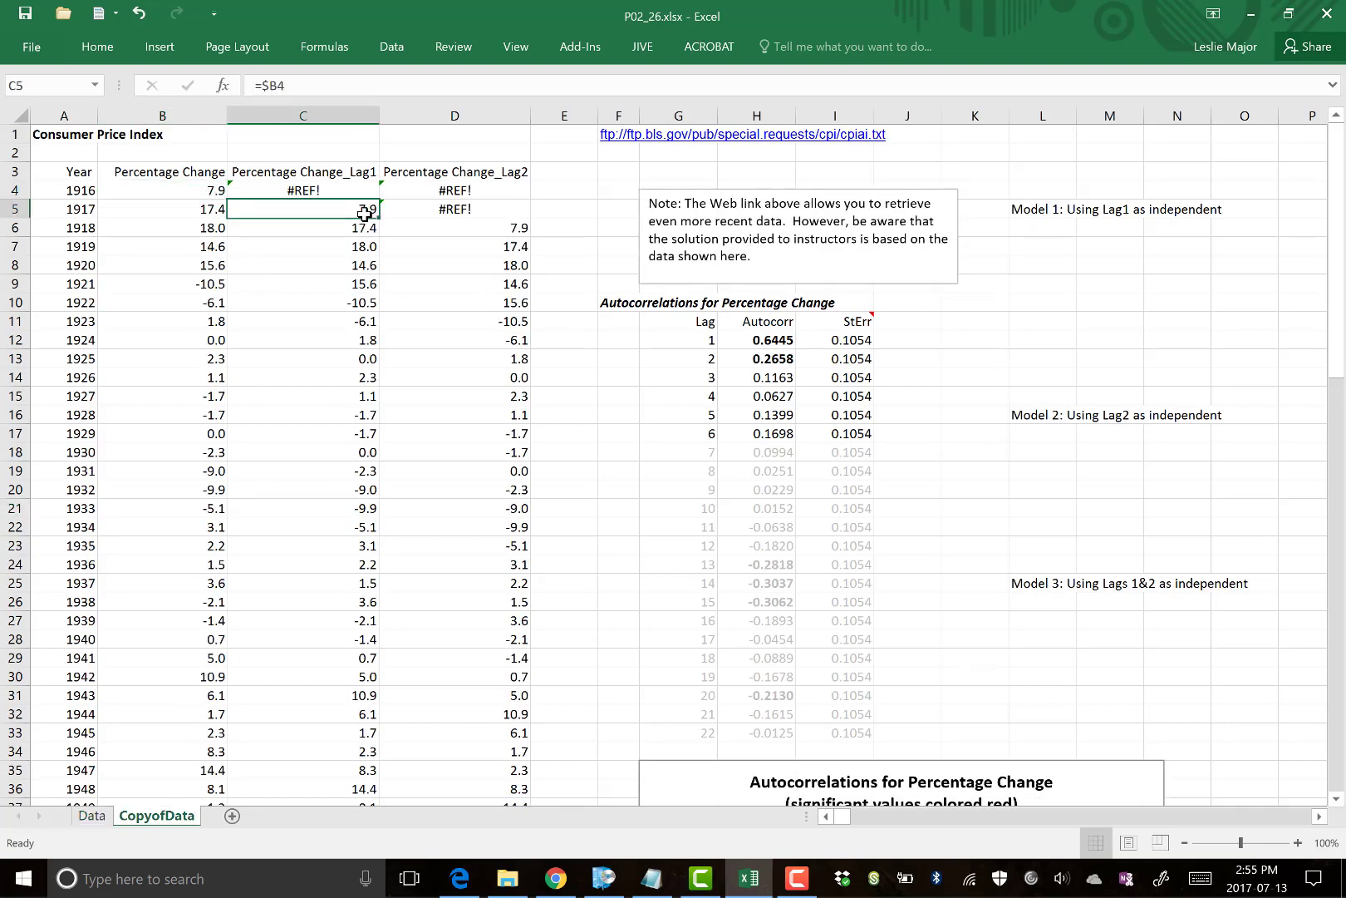
{"action": "left_click", "coordinate": [451, 229]}
{"action": "left_click", "coordinate": [196, 190]}
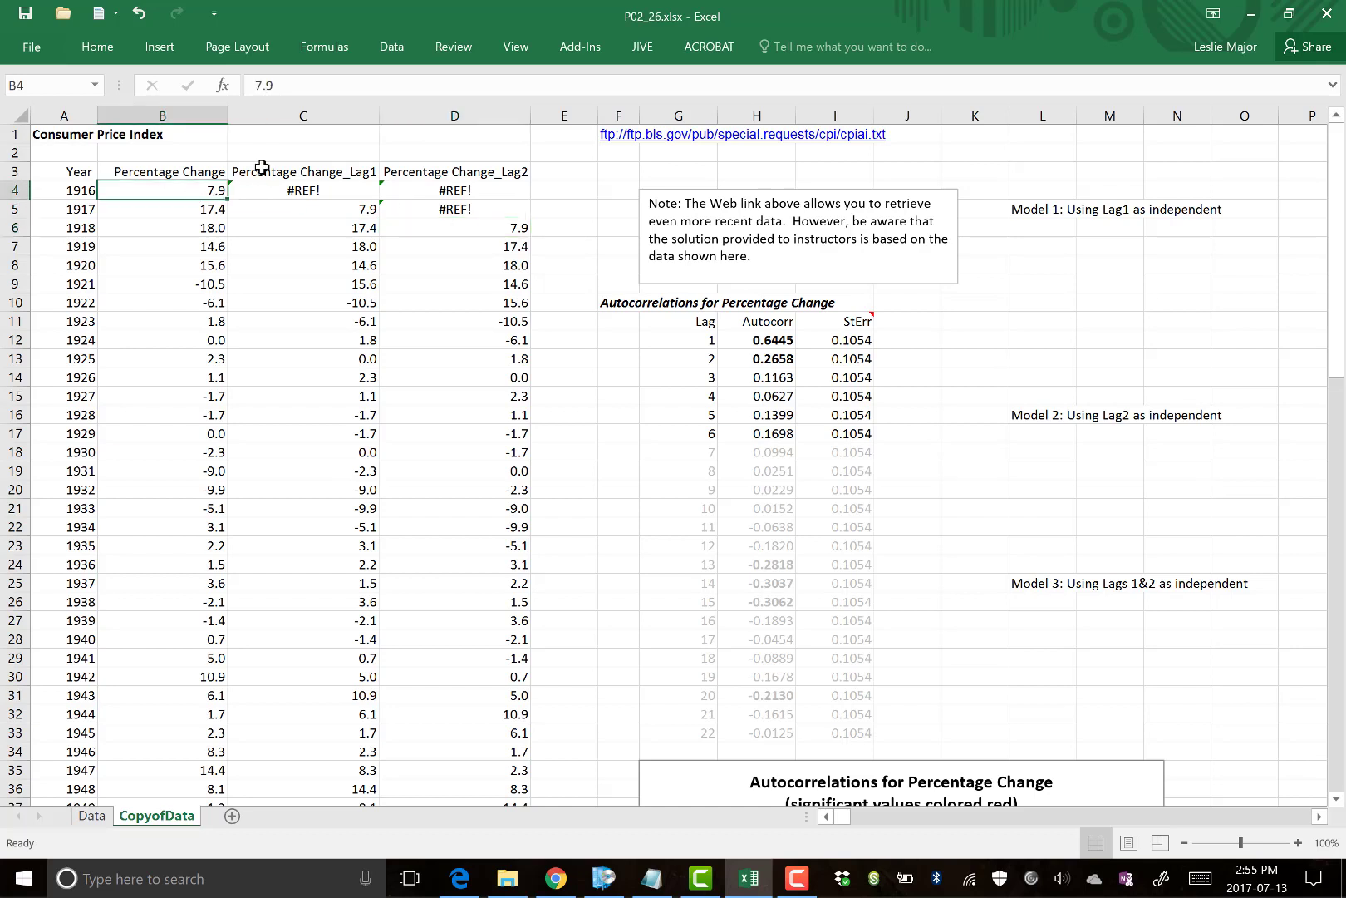
{"action": "left_click", "coordinate": [316, 207]}
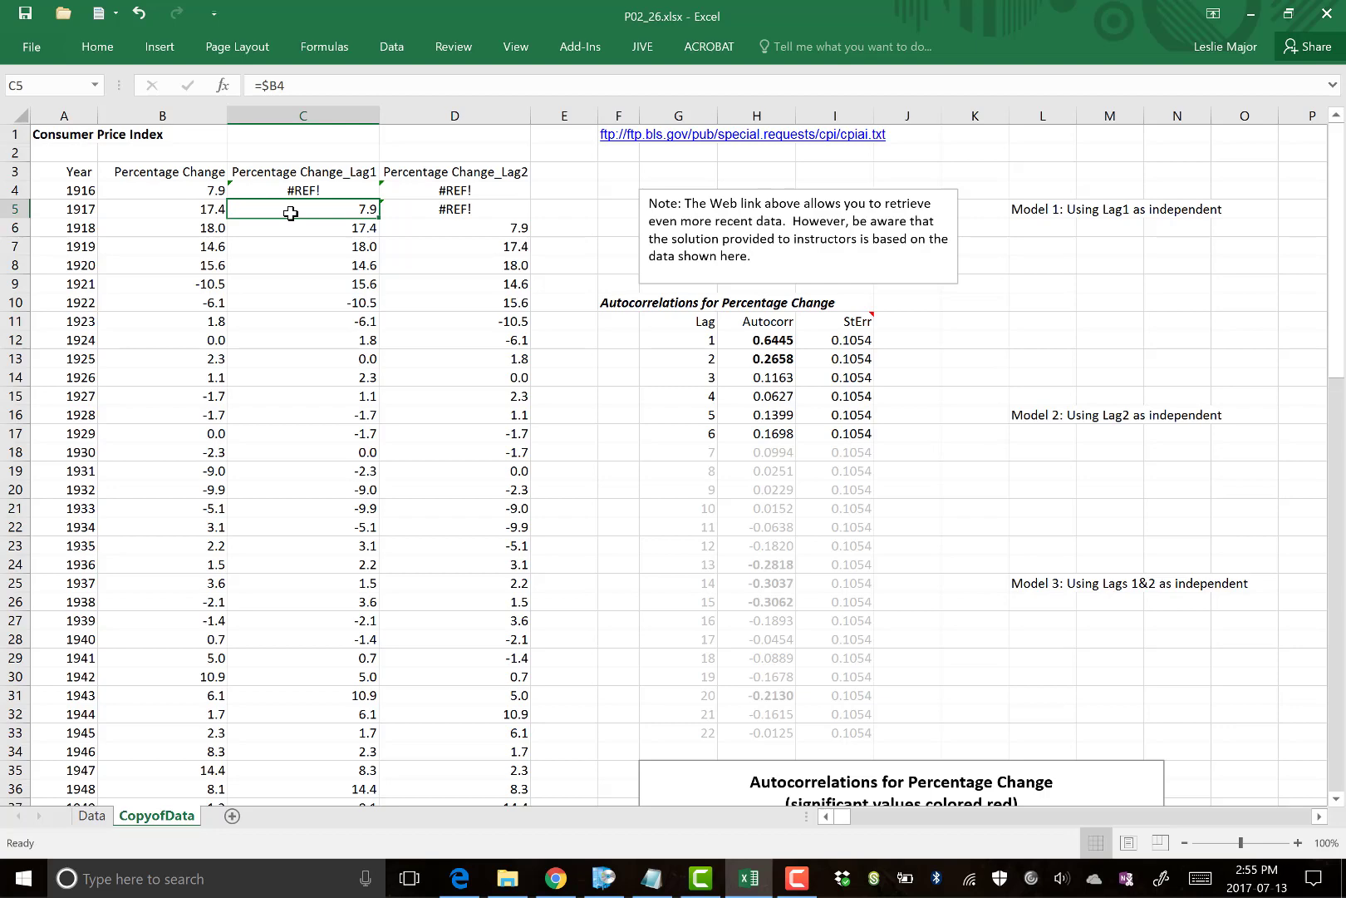
Copy the 1915 value 1.0 from Data and paste it into CopyofData's C4 and D5
{"action": "left_click", "coordinate": [92, 815]}
{"action": "left_click", "coordinate": [314, 378]}
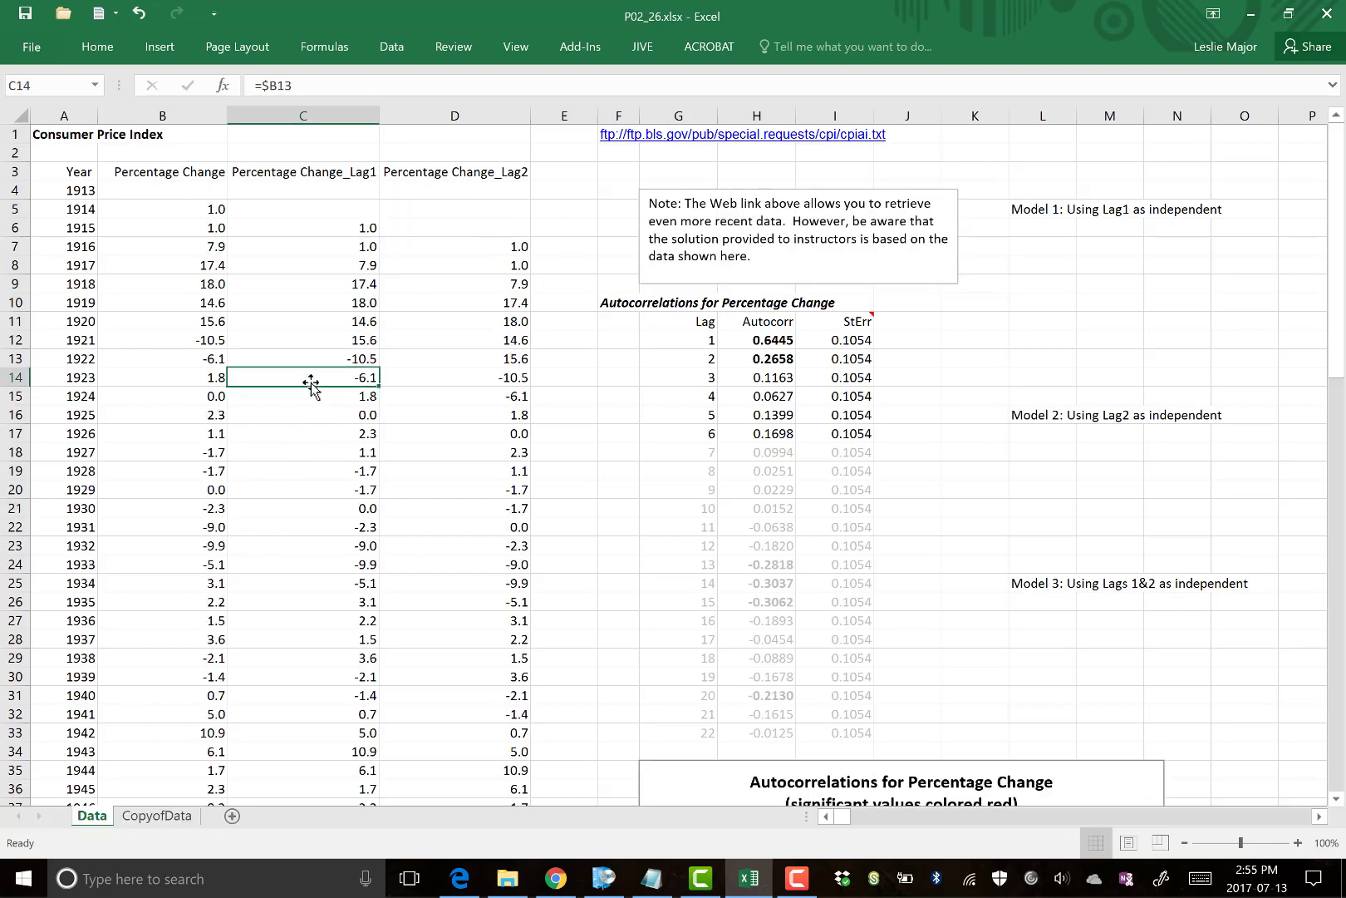
{"action": "left_click", "coordinate": [202, 231]}
{"action": "key", "text": "ctrl+c"}
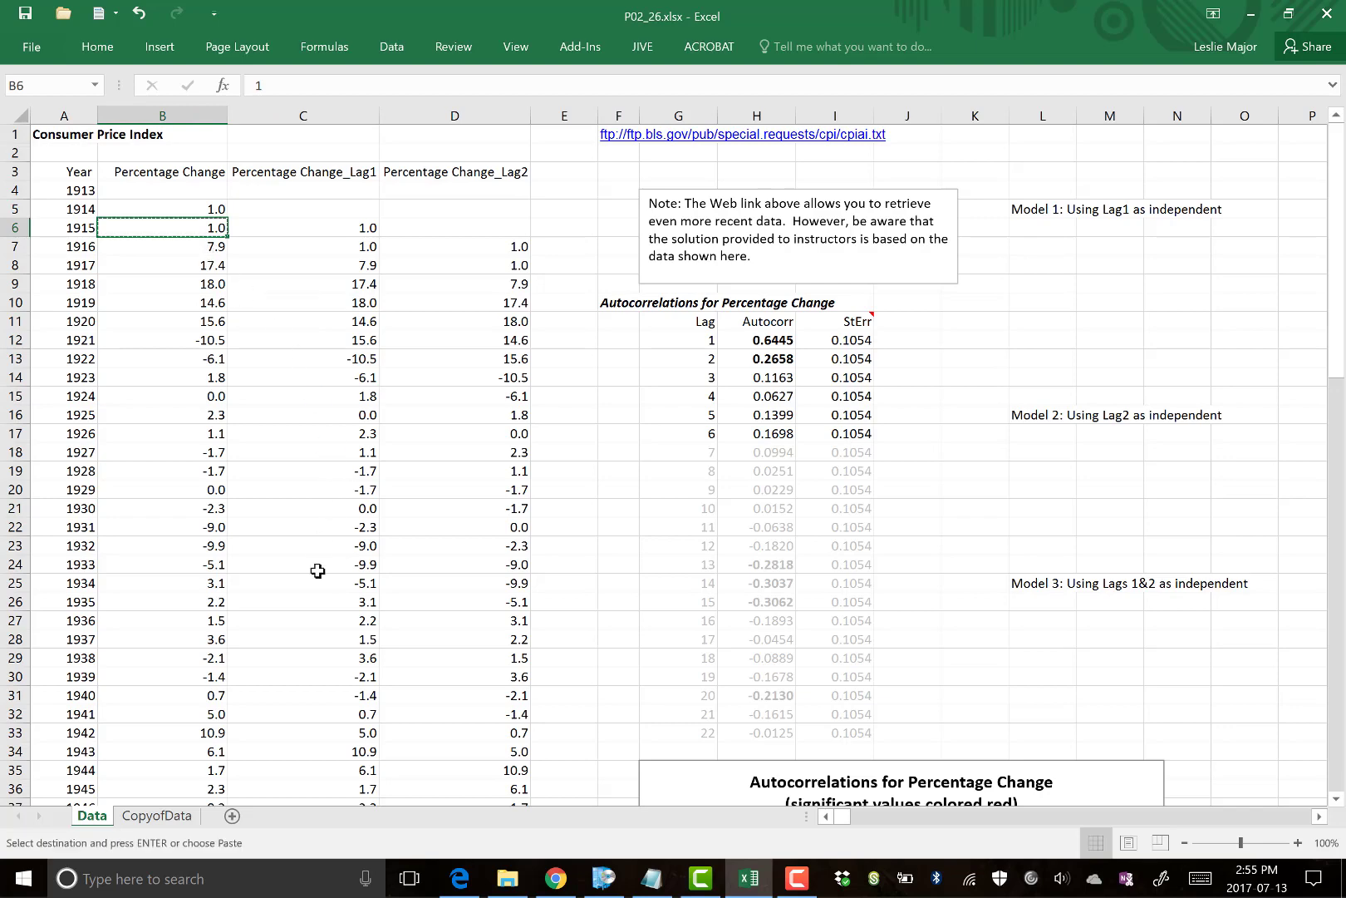
{"action": "left_click", "coordinate": [158, 815]}
{"action": "left_click", "coordinate": [304, 190]}
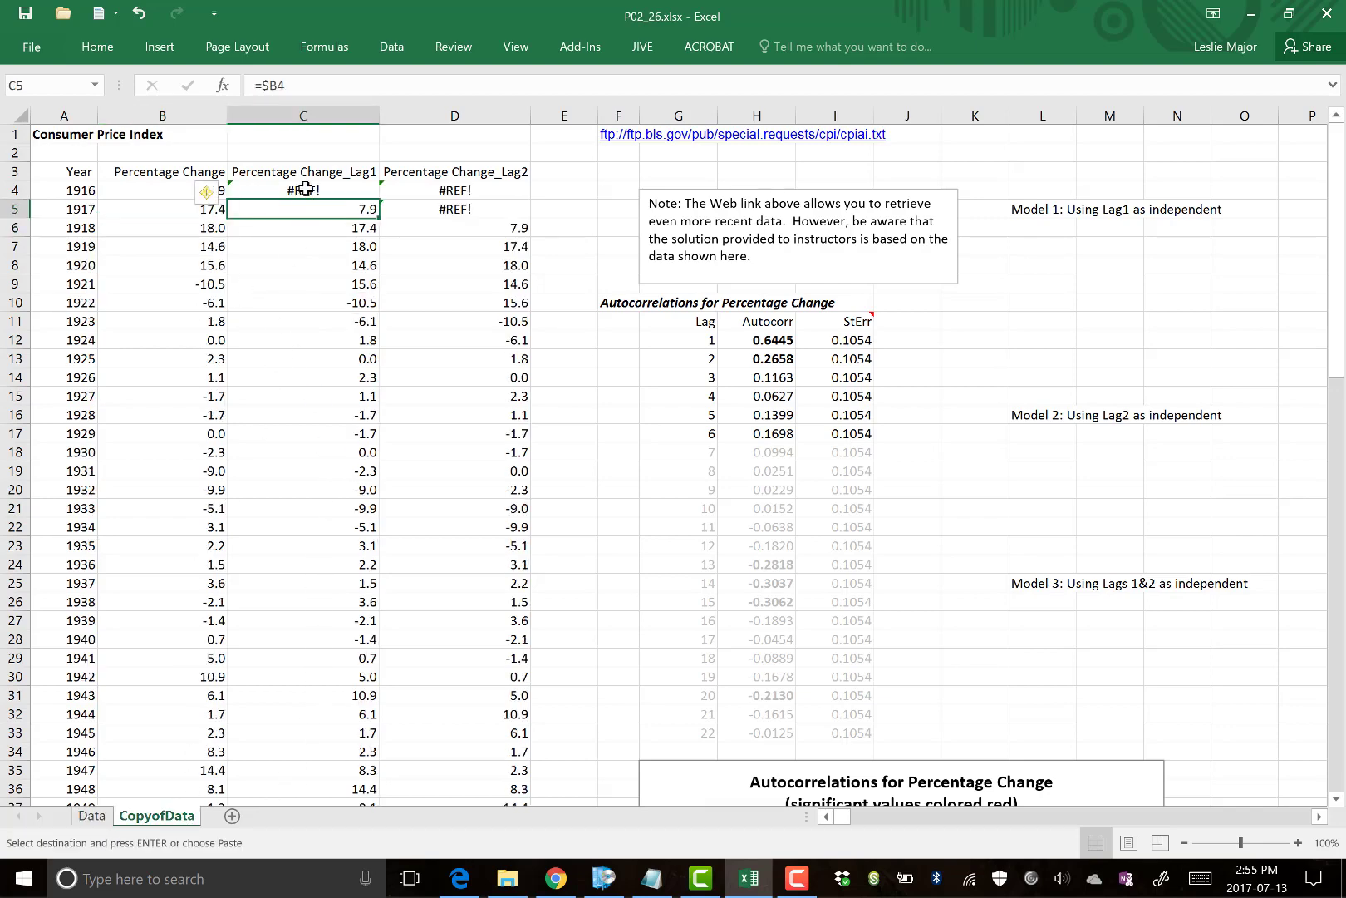
{"action": "key", "text": "ctrl+v"}
{"action": "left_click", "coordinate": [458, 207]}
{"action": "key", "text": "ctrl+v"}
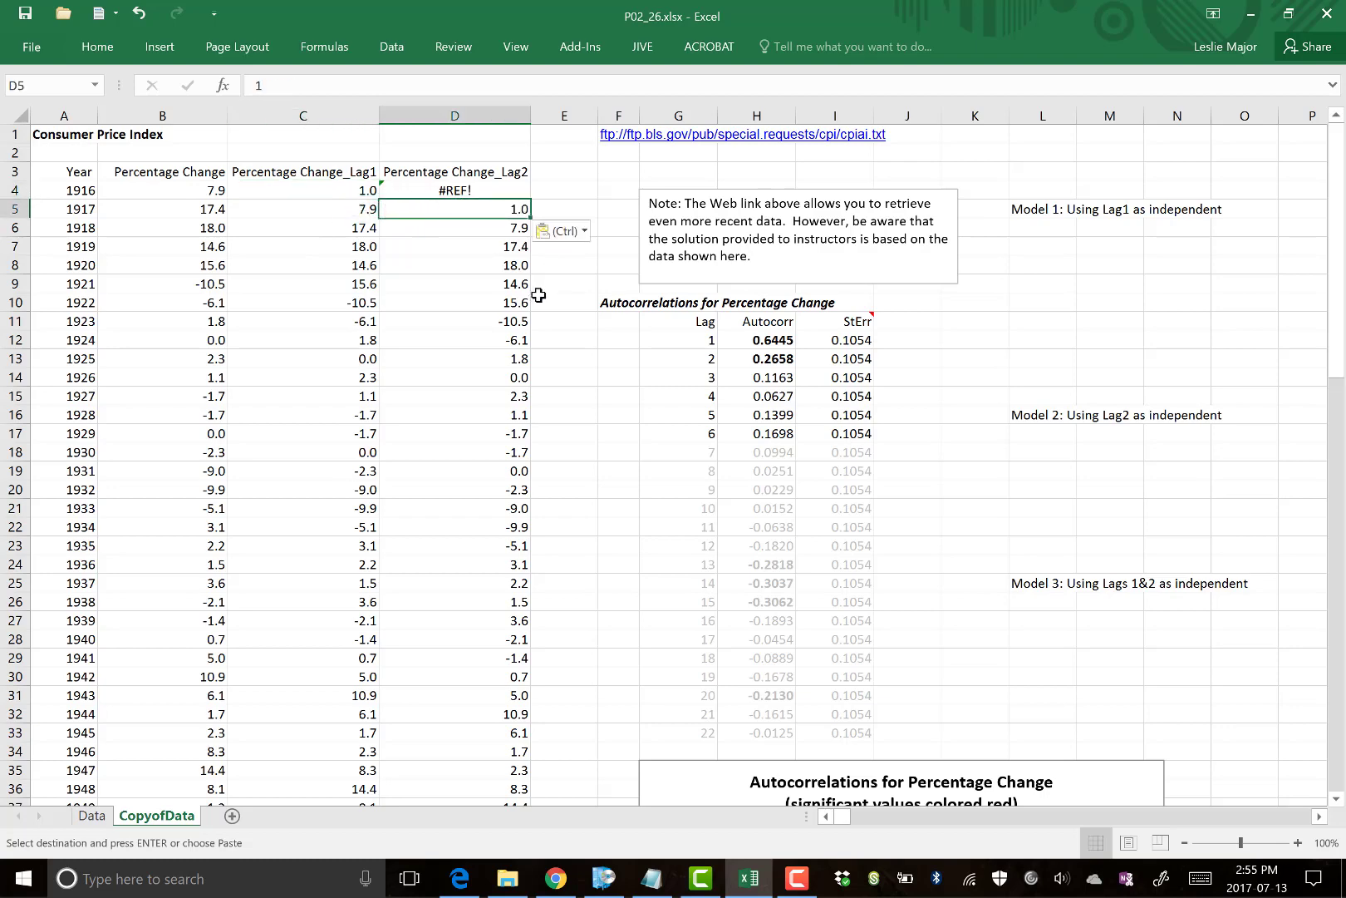
{"action": "left_click", "coordinate": [349, 406]}
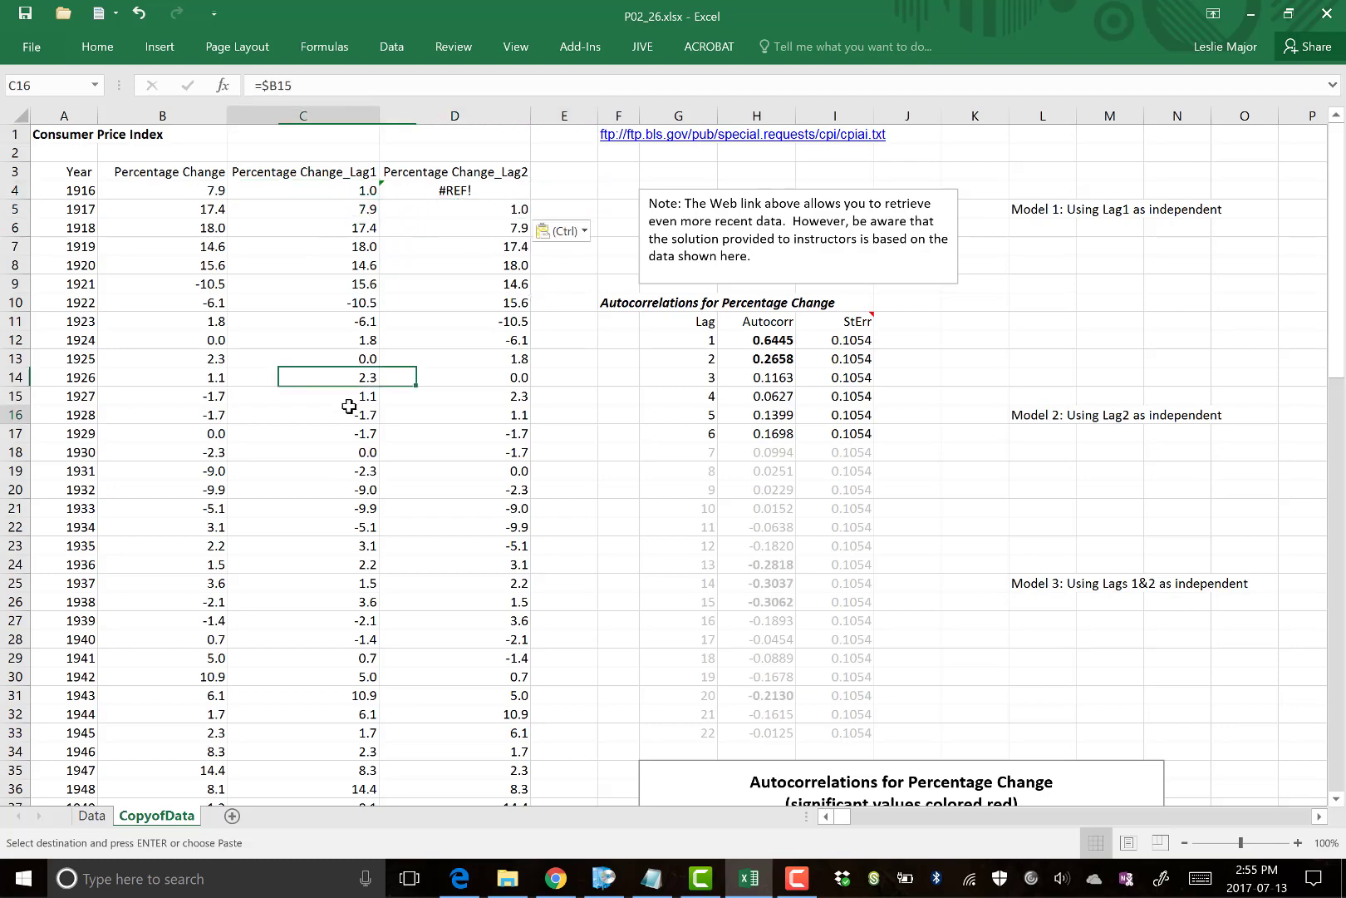
Paste Data's 1914 value 1.0 into D4, check the lag values below, and return to Data
{"action": "left_click", "coordinate": [93, 818]}
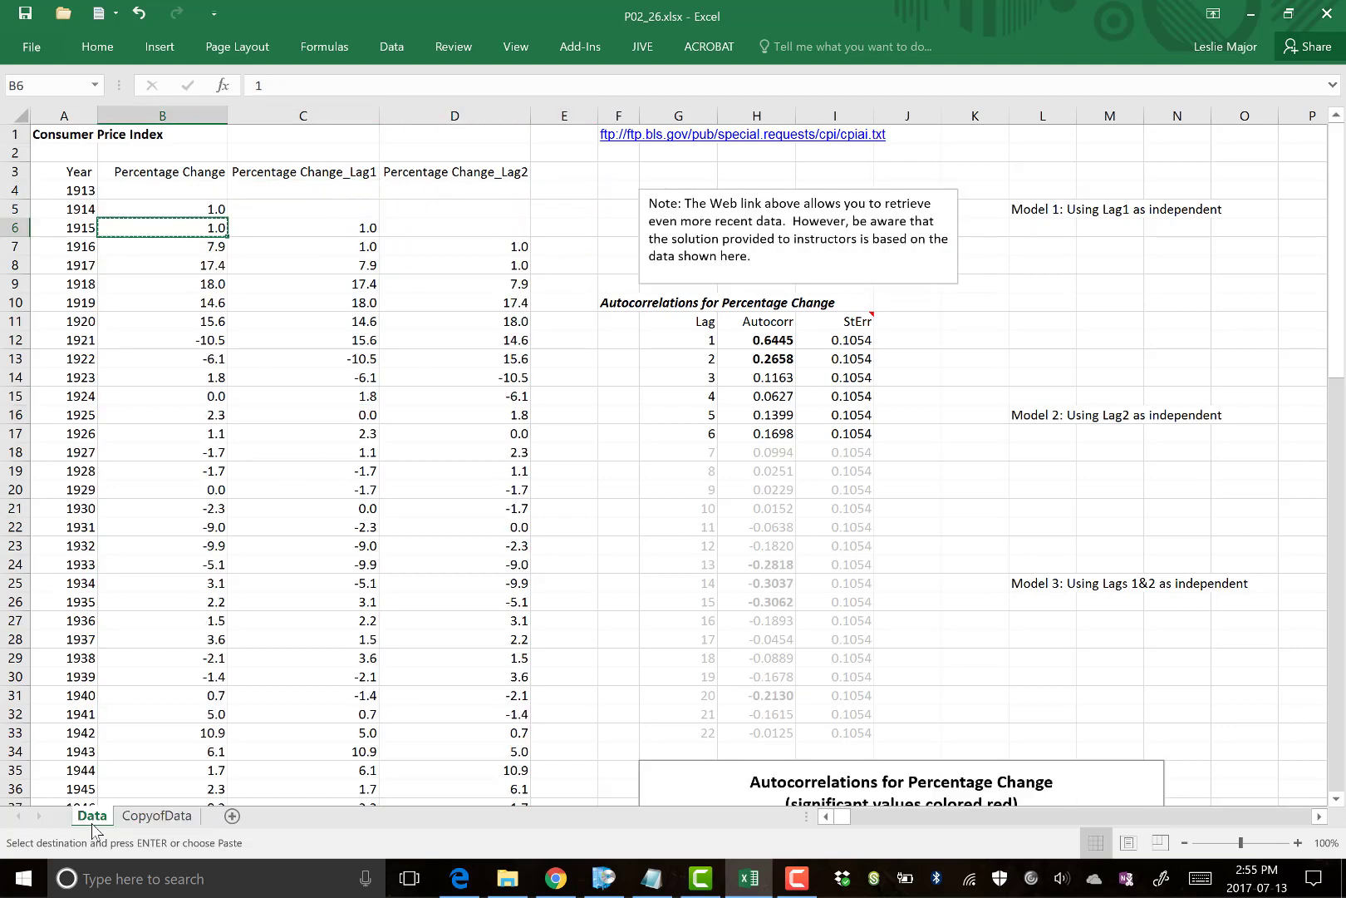
{"action": "left_click", "coordinate": [175, 208]}
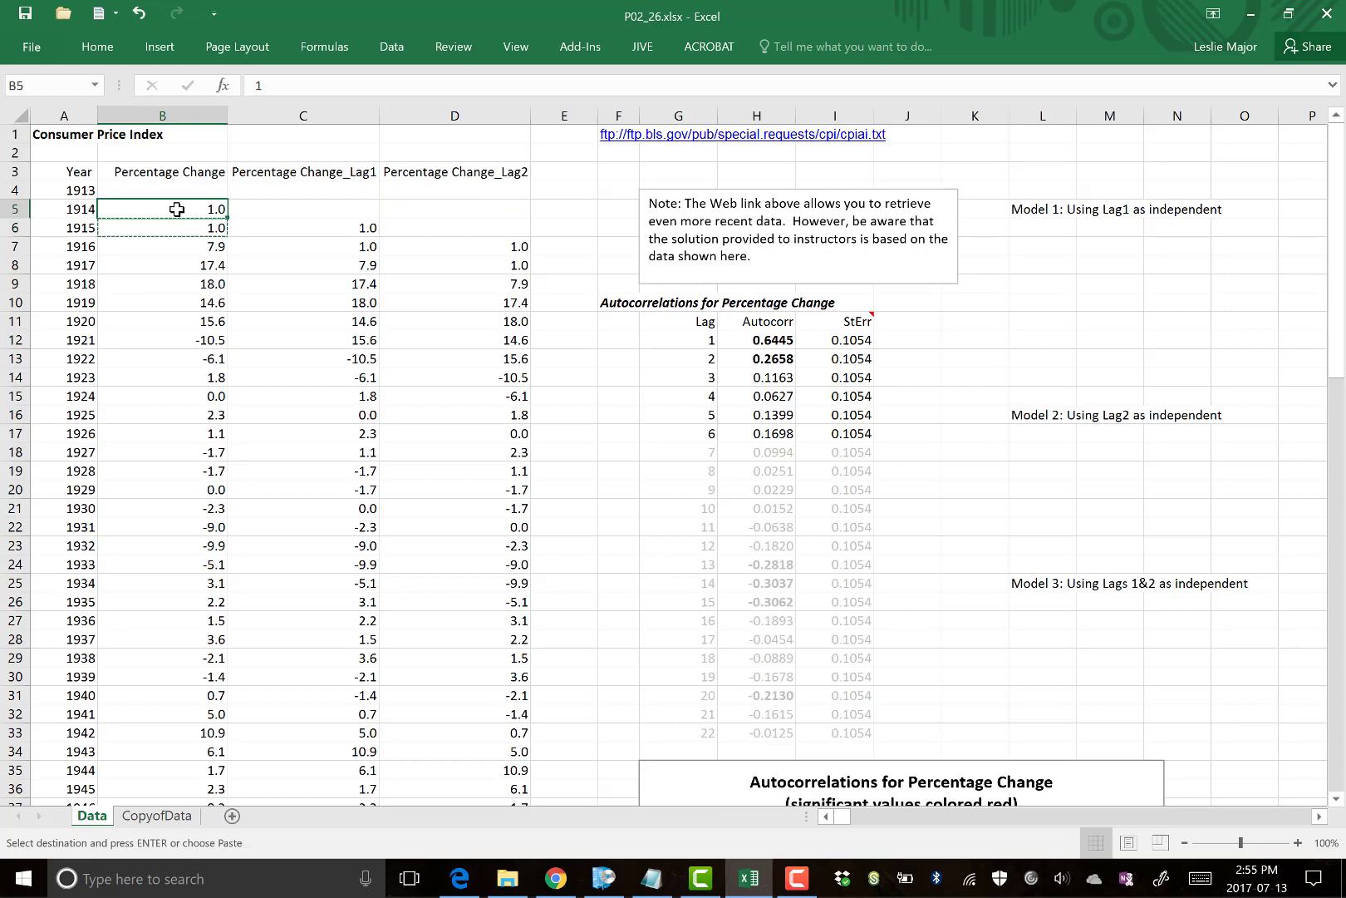
{"action": "left_click", "coordinate": [157, 816]}
{"action": "left_click", "coordinate": [481, 192]}
{"action": "key", "text": "ctrl+v"}
{"action": "left_click", "coordinate": [465, 320]}
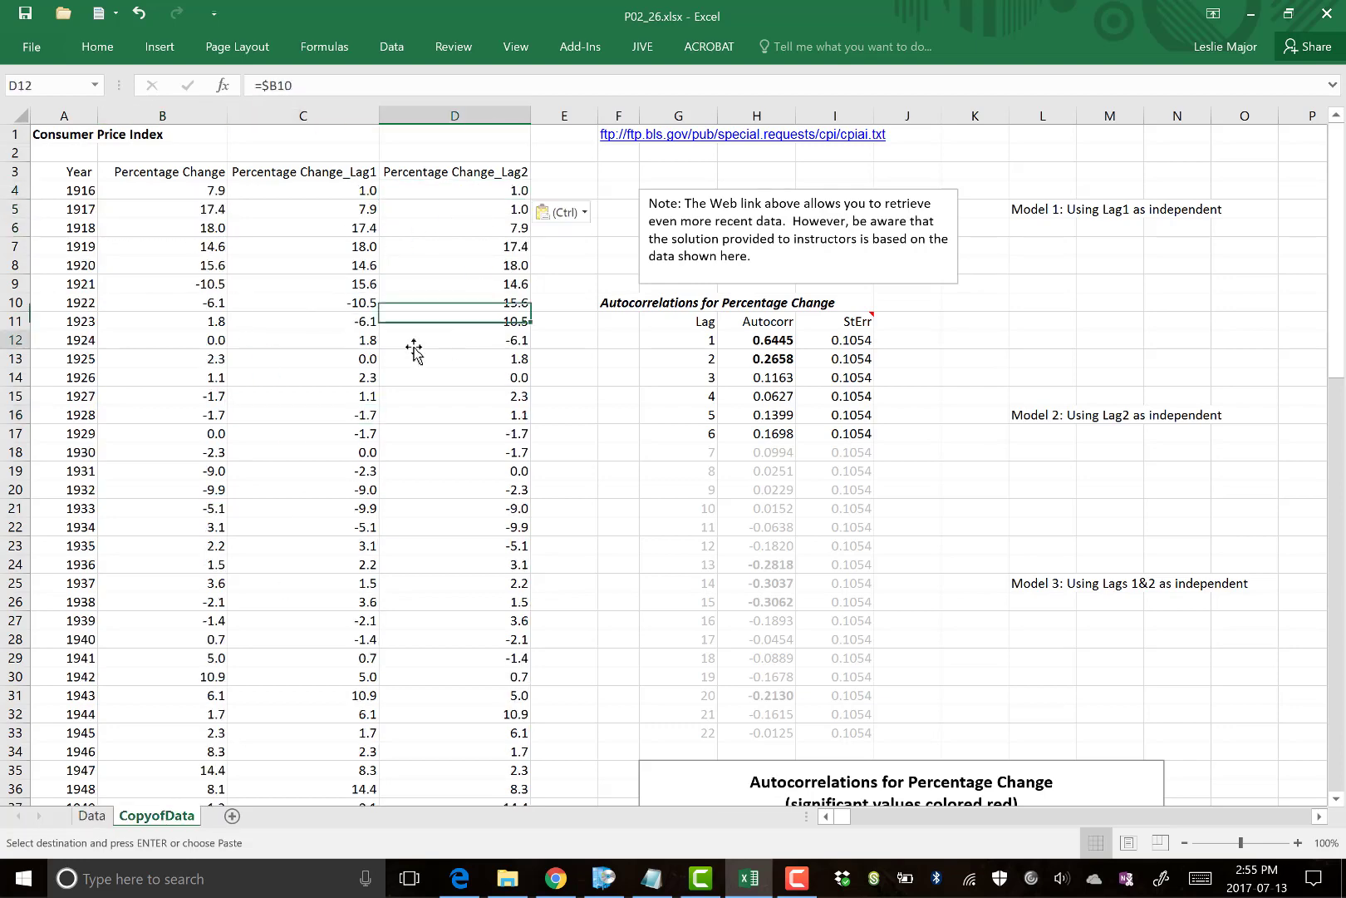
{"action": "left_click", "coordinate": [411, 341]}
{"action": "left_click", "coordinate": [281, 332]}
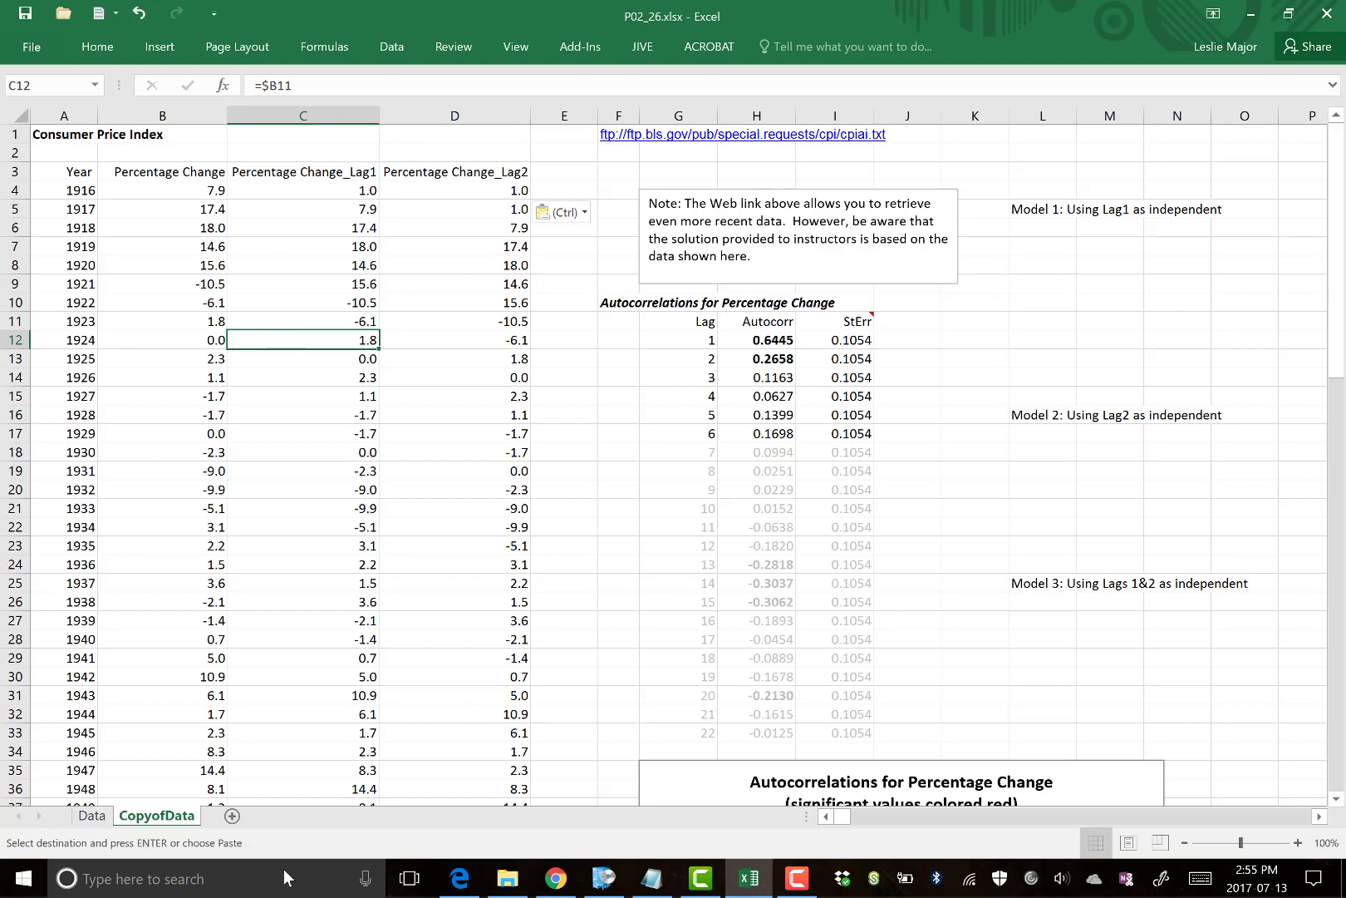
{"action": "left_click", "coordinate": [87, 818]}
{"action": "left_click", "coordinate": [339, 510]}
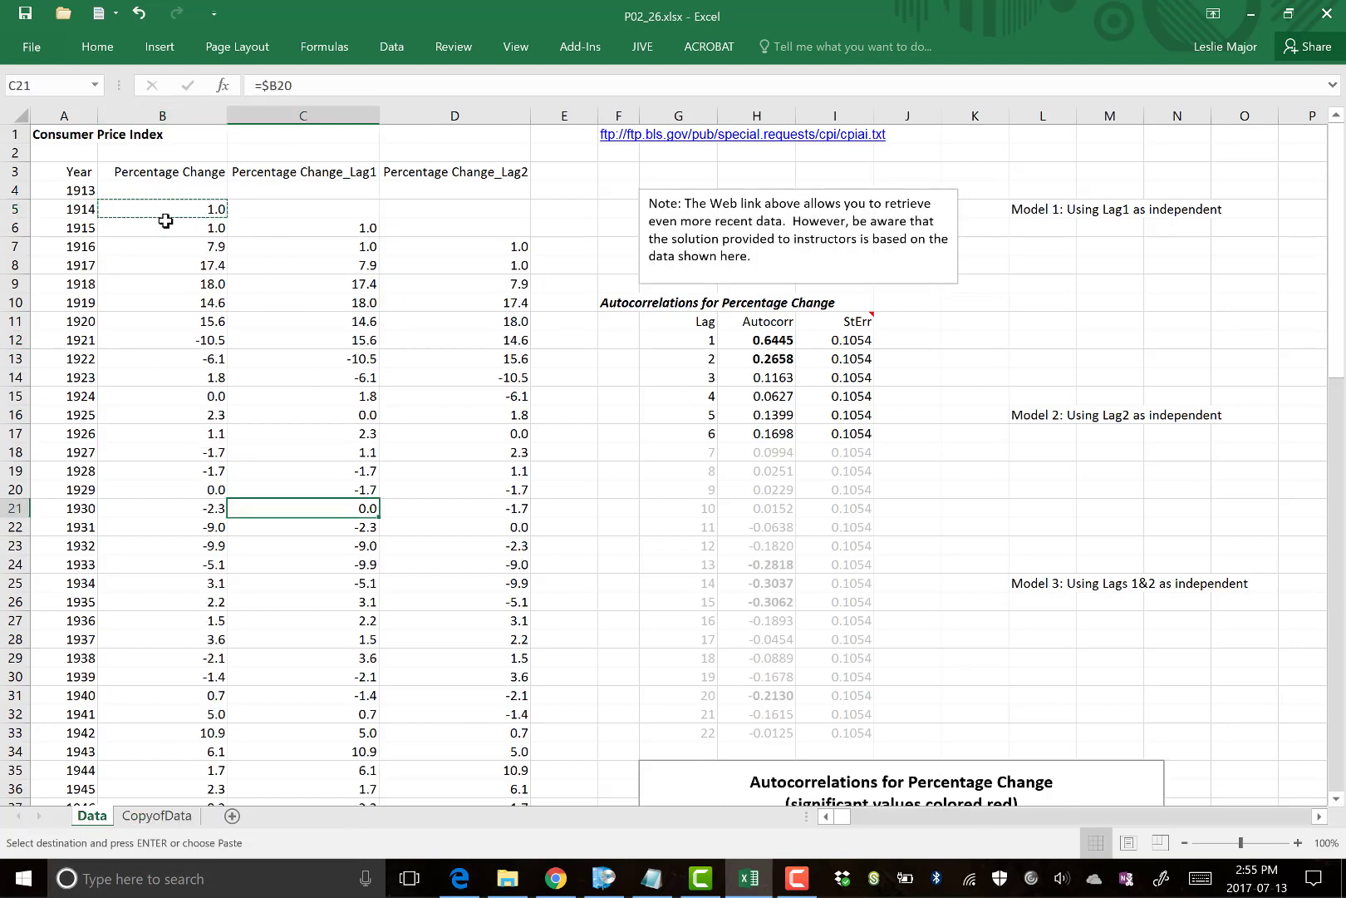
Copy Data's B7:D94 (1916–2003) and paste it as values into CopyofData from B4
{"action": "left_click_drag", "start_coordinate": [157, 239], "coordinate": [424, 787]}
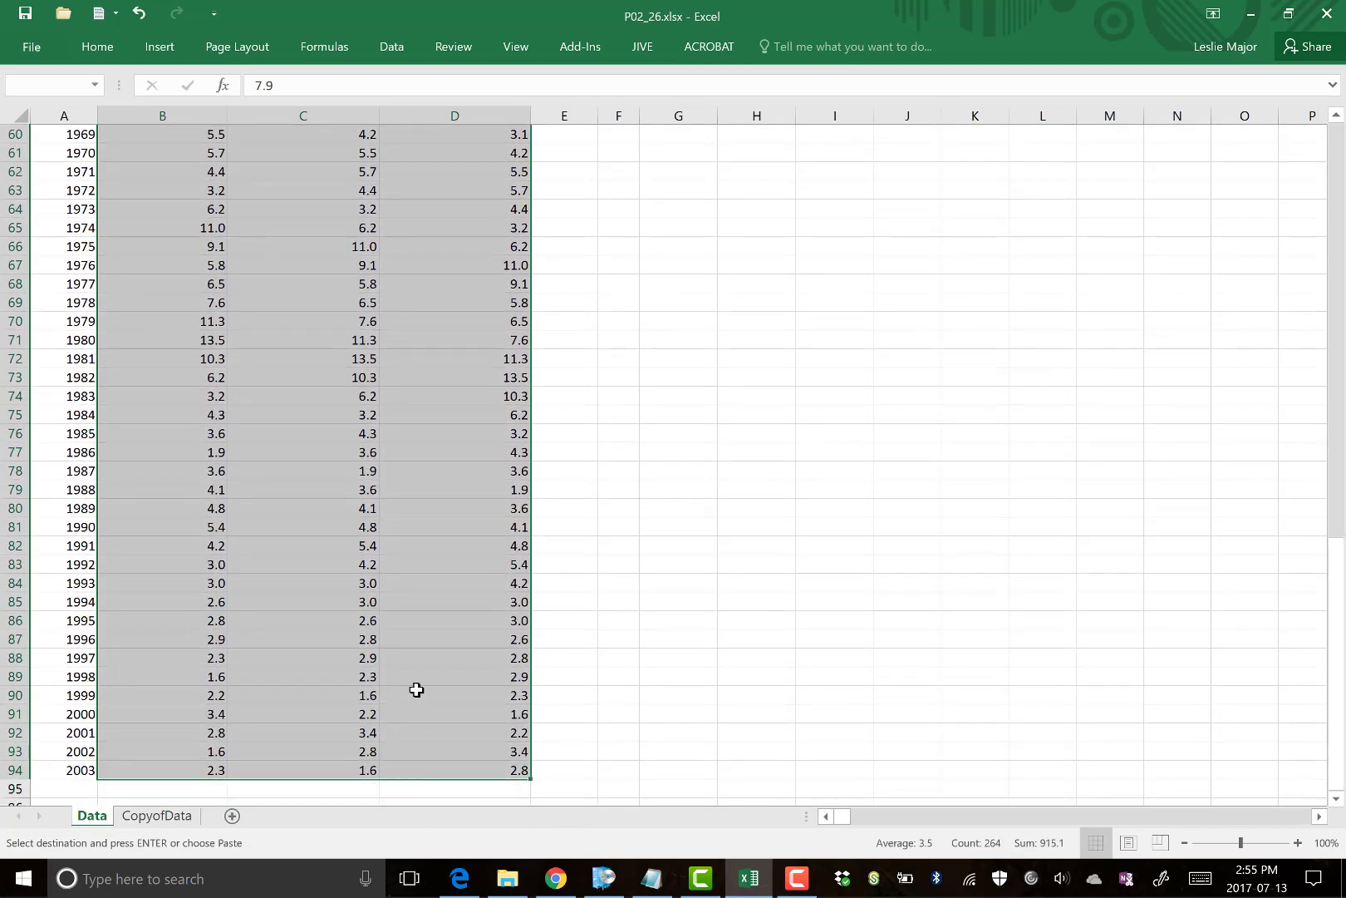
{"action": "right_click", "coordinate": [409, 638]}
{"action": "left_click", "coordinate": [444, 260]}
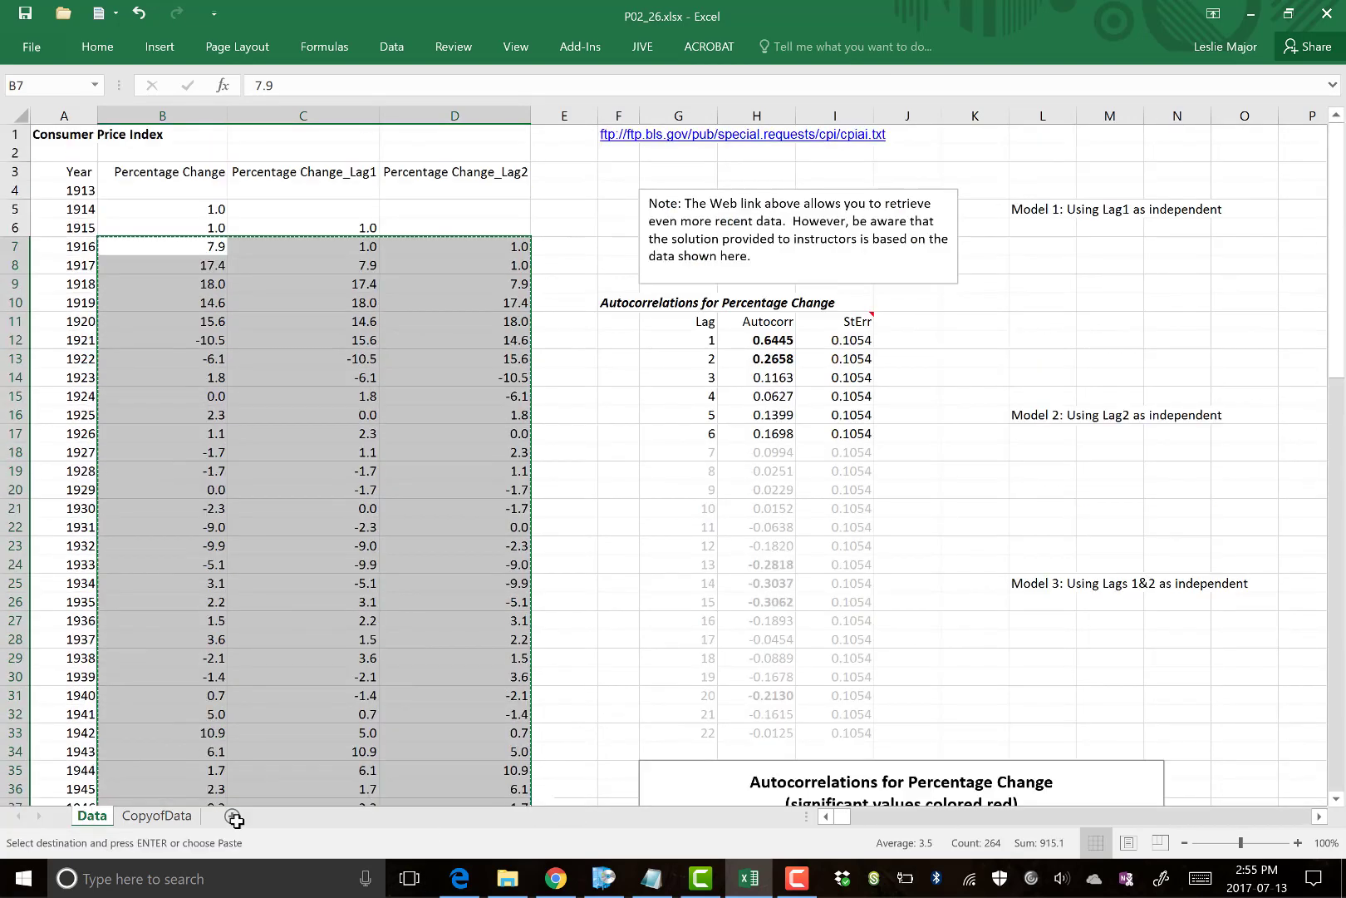
{"action": "left_click", "coordinate": [166, 817]}
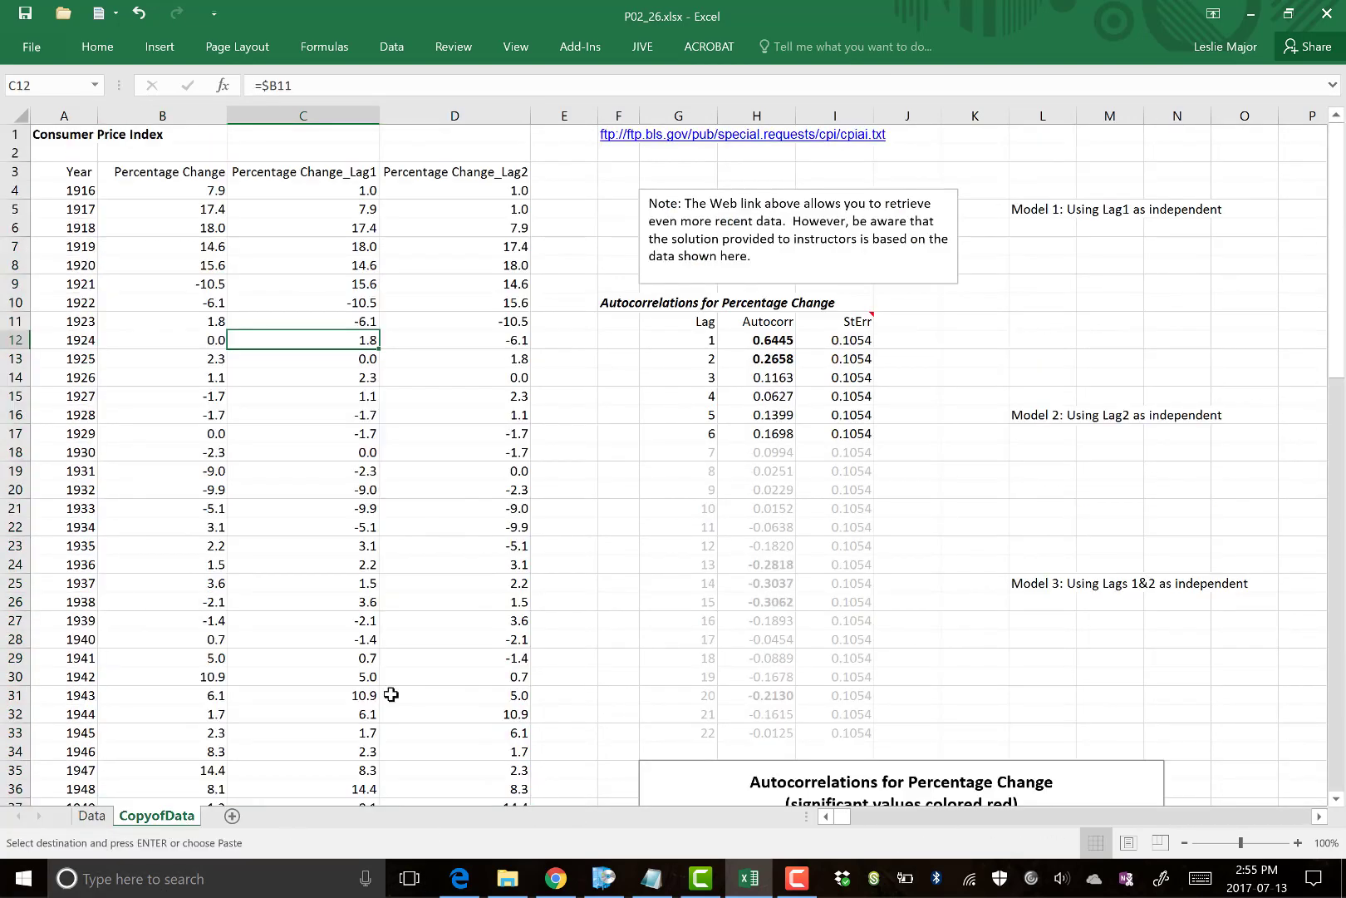
{"action": "left_click", "coordinate": [175, 191]}
{"action": "left_click", "coordinate": [91, 816]}
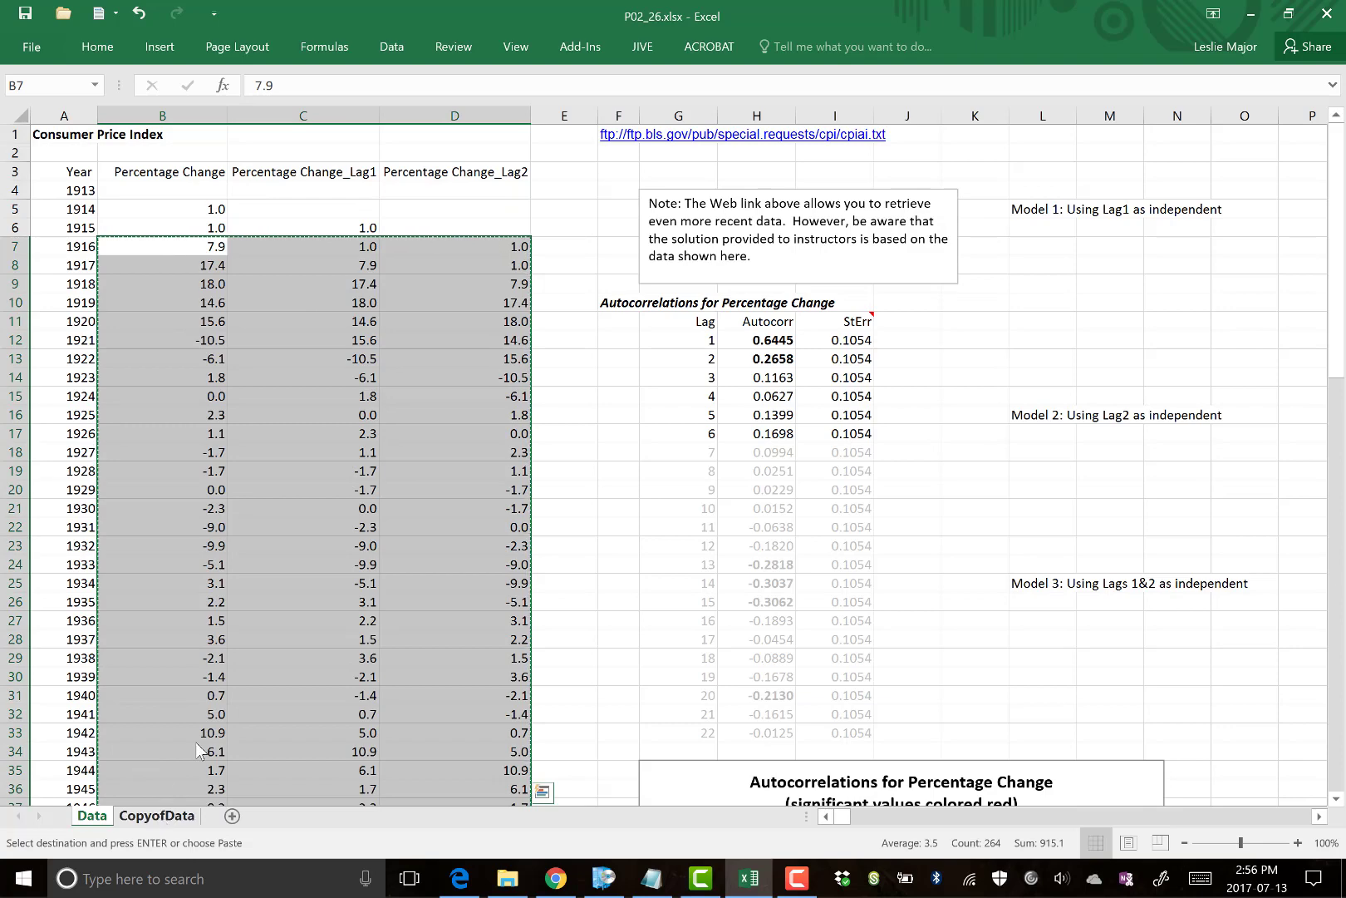
{"action": "left_click", "coordinate": [156, 815]}
{"action": "right_click", "coordinate": [186, 191]}
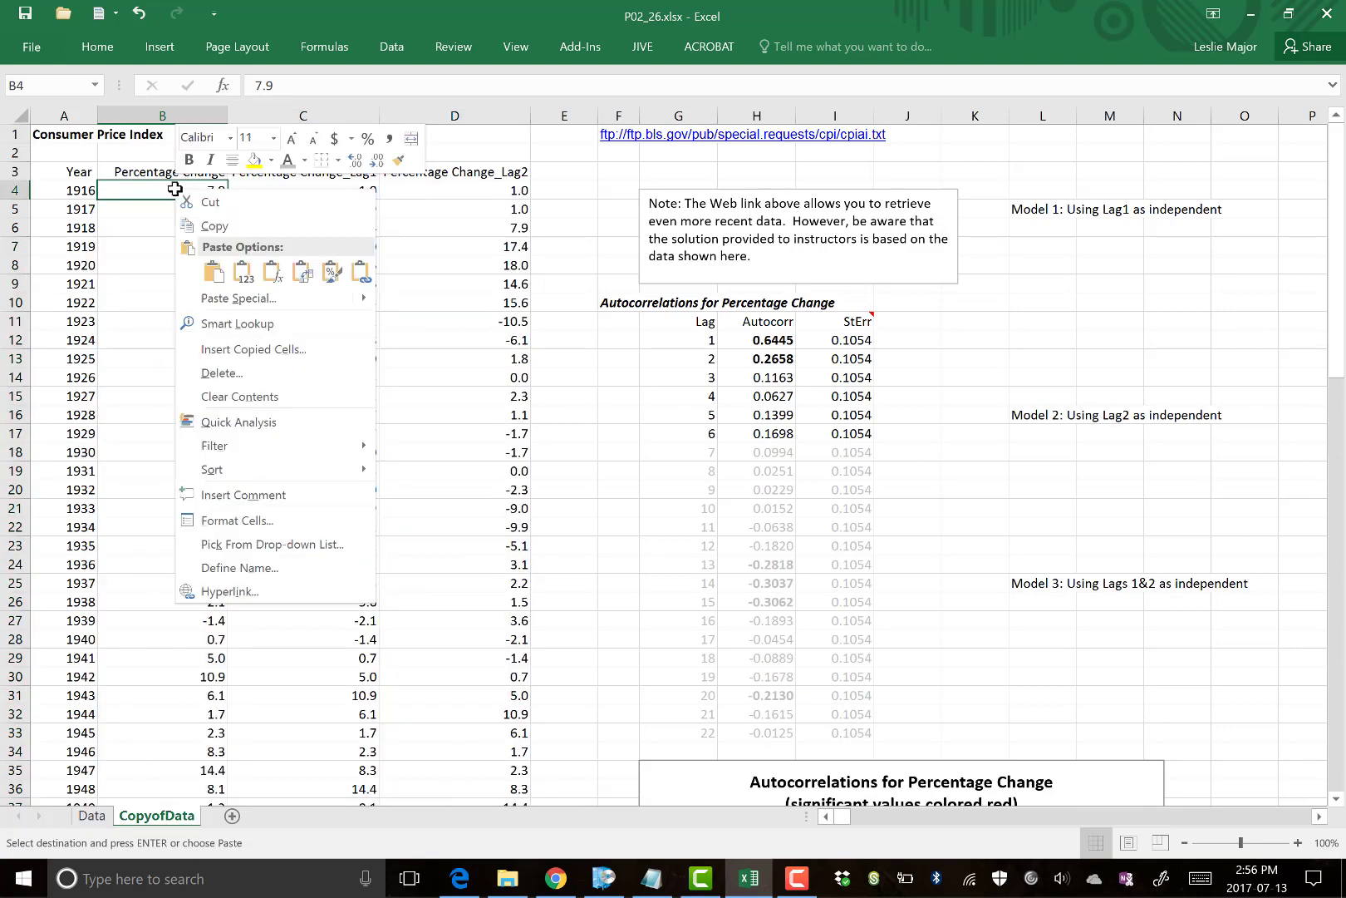
{"action": "left_click", "coordinate": [243, 273]}
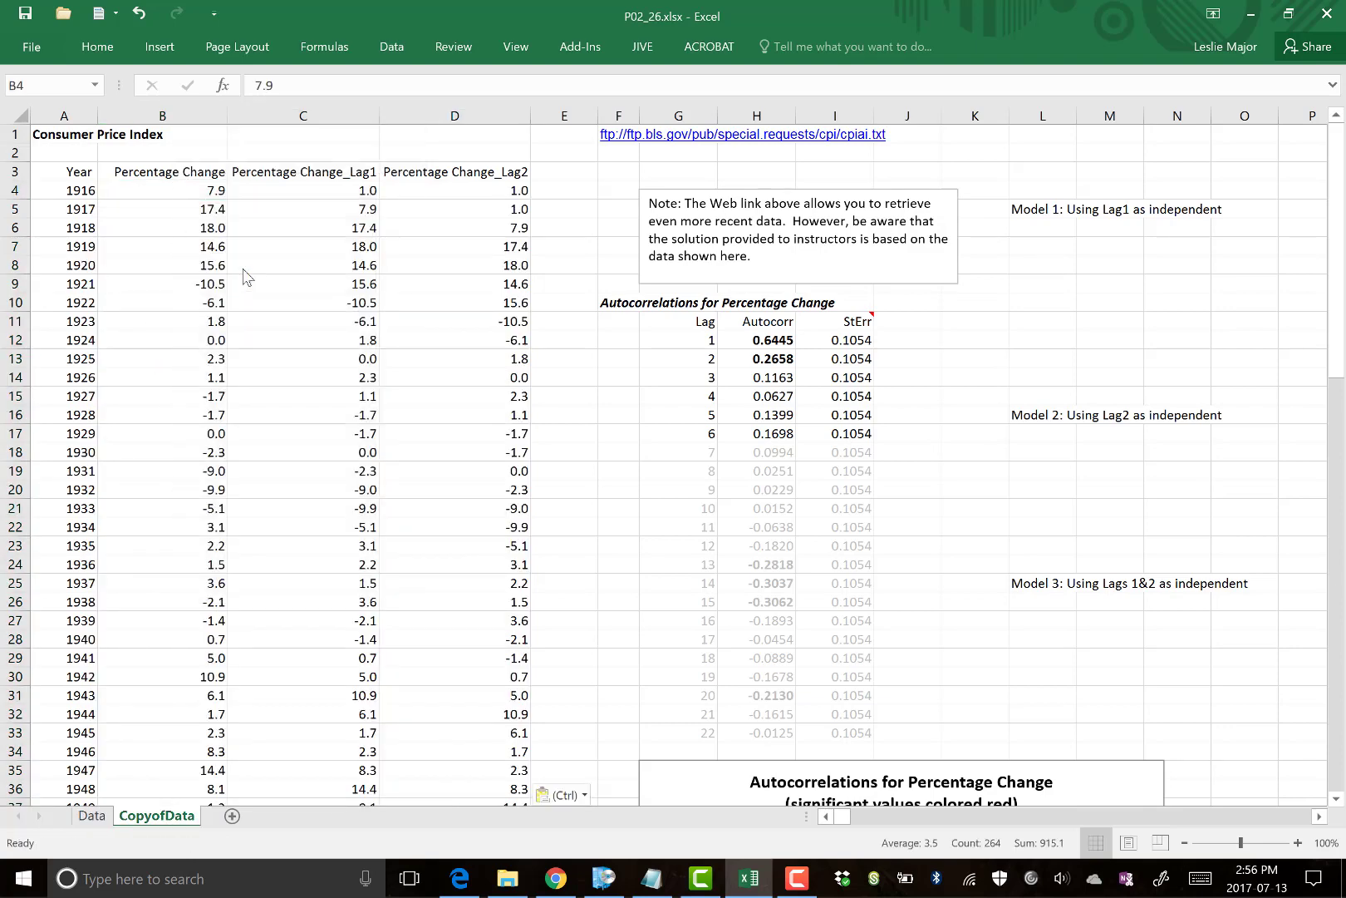
{"action": "left_click", "coordinate": [439, 320]}
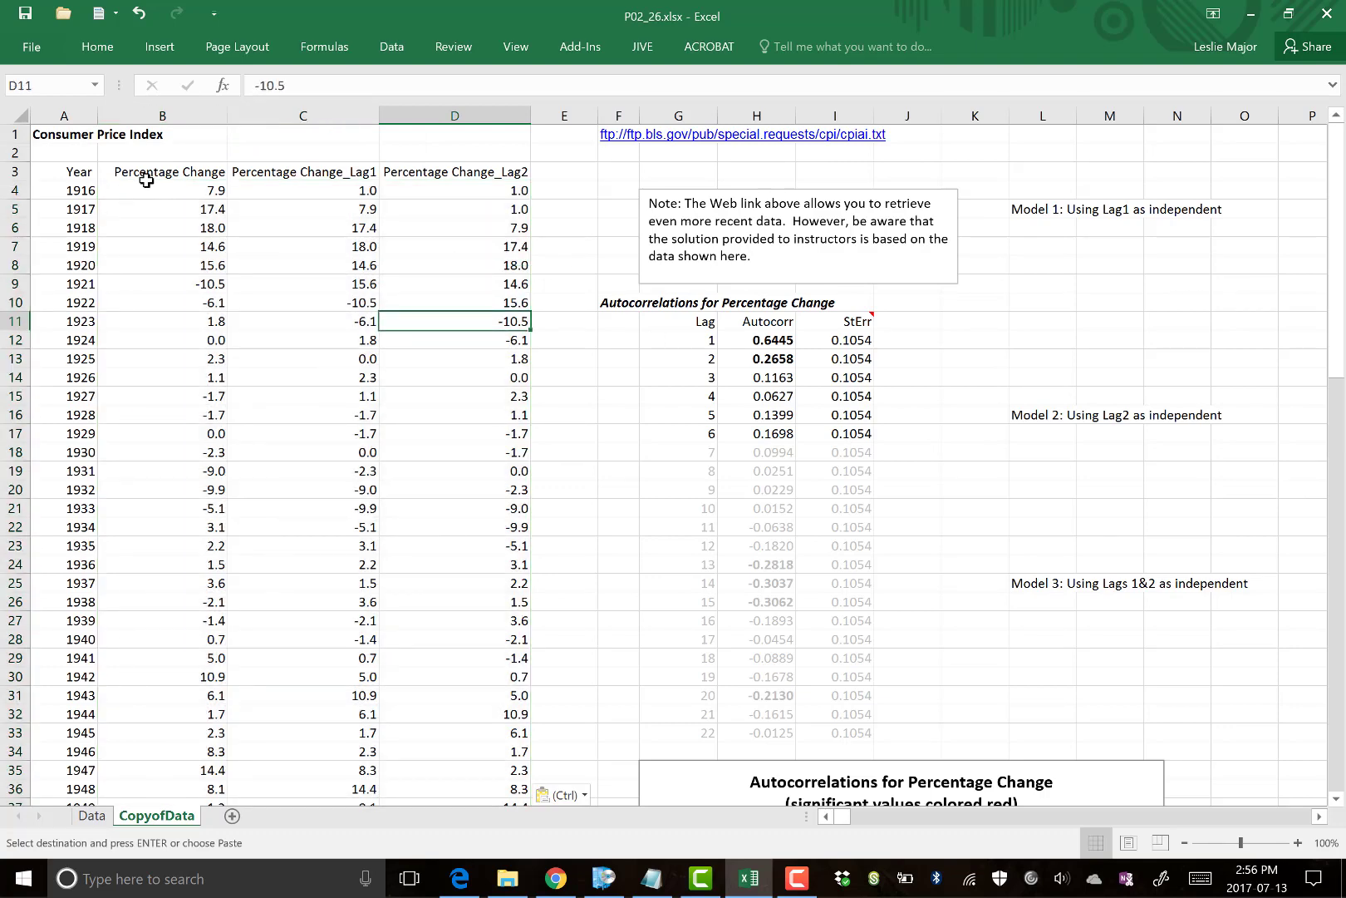
{"action": "left_click", "coordinate": [458, 396]}
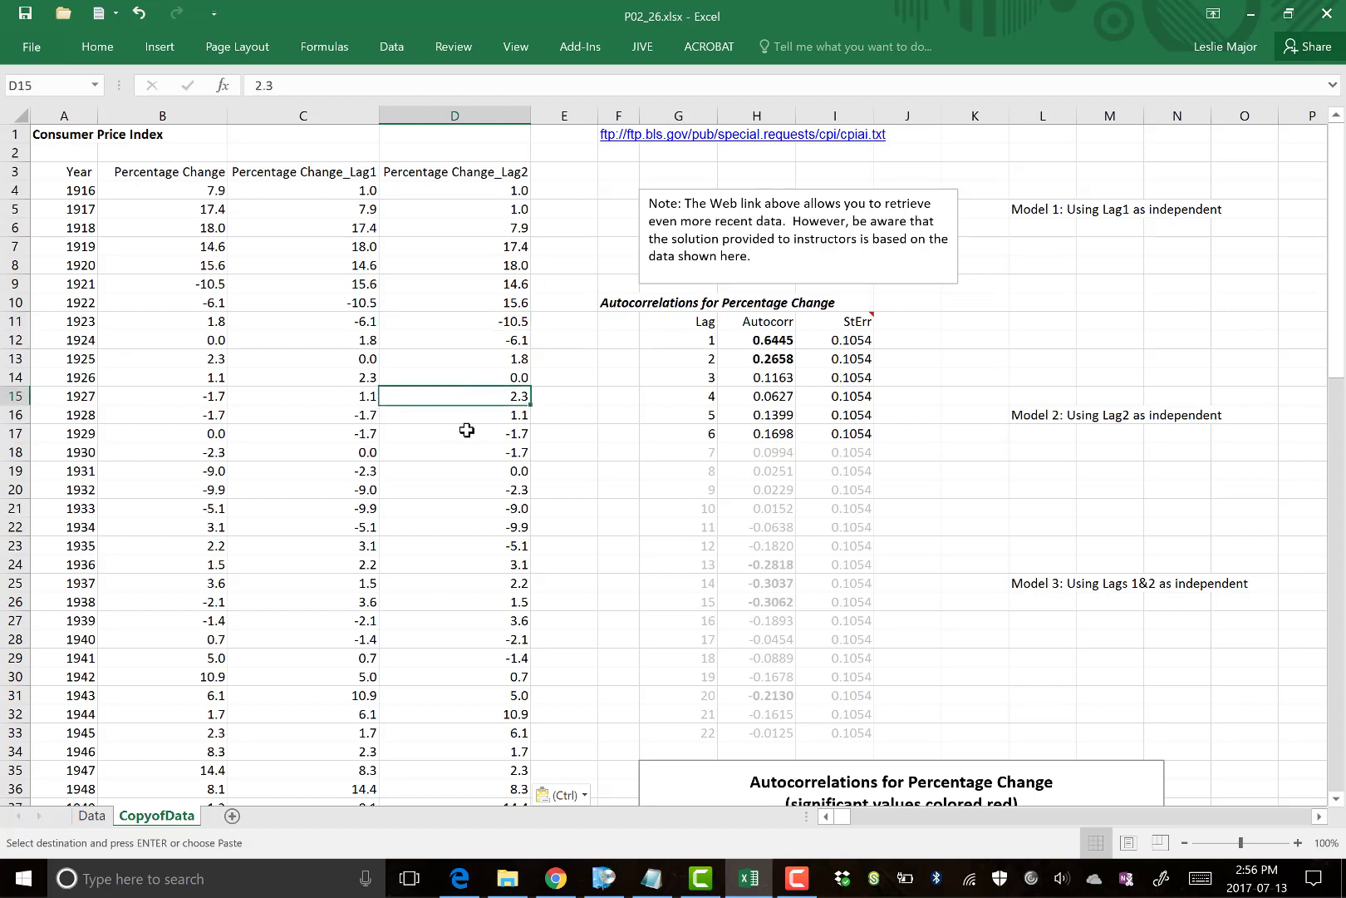
Start a StatPro Multiple Regression using the data range A3:D91
{"action": "left_click", "coordinate": [1033, 214]}
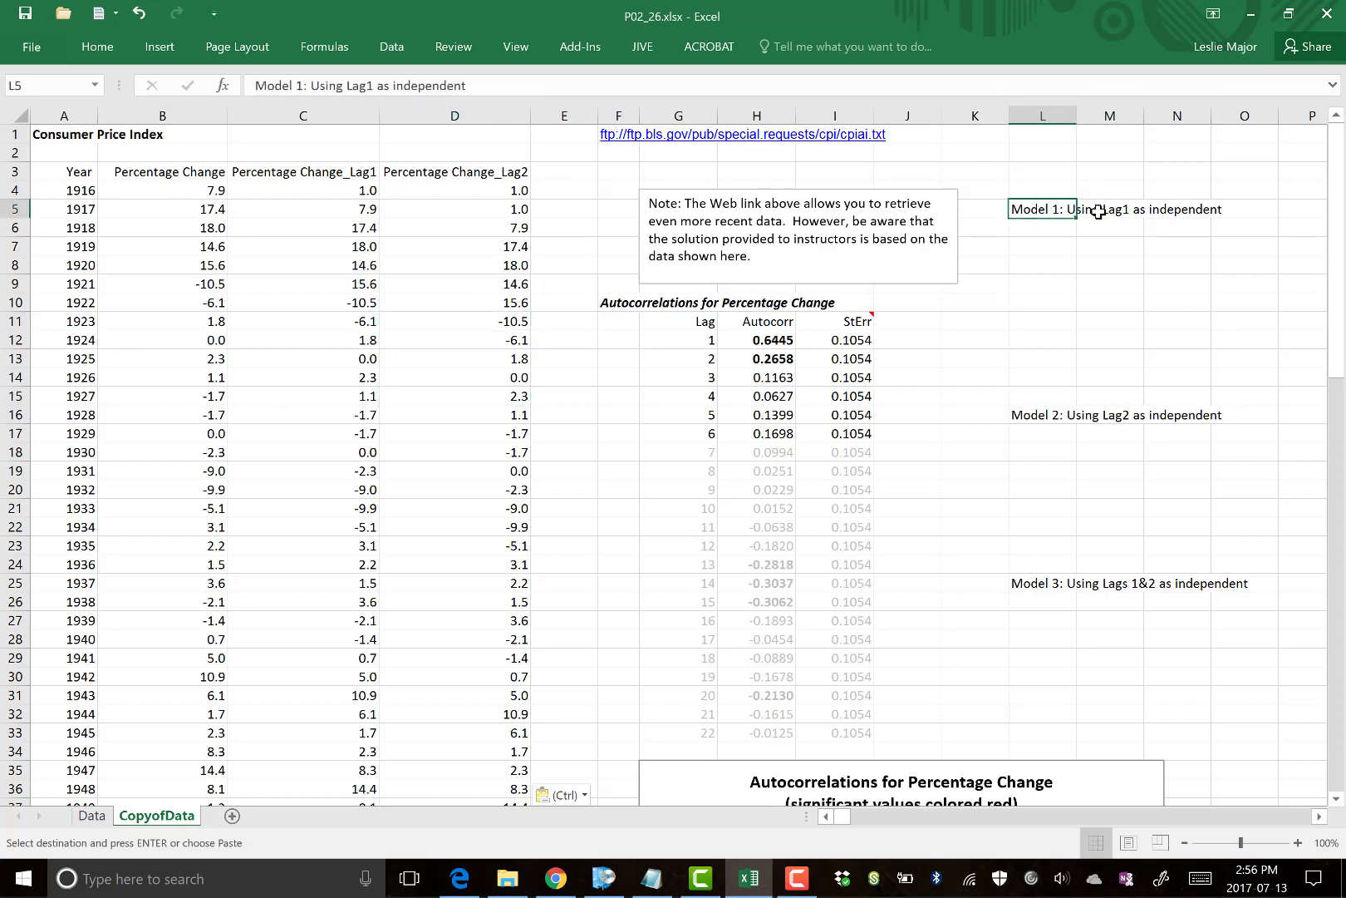
{"action": "left_click", "coordinate": [587, 43]}
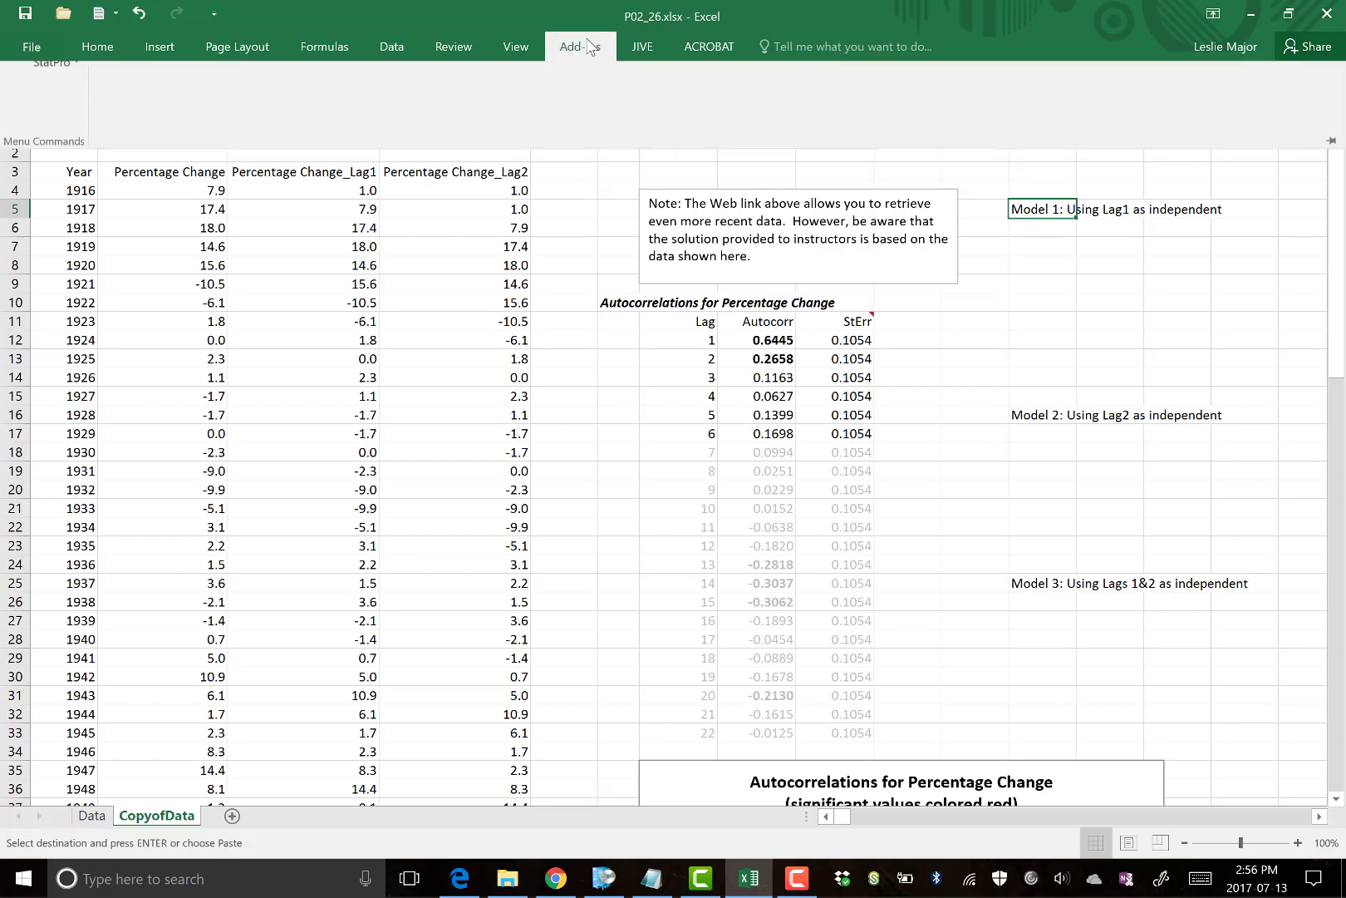
{"action": "left_click", "coordinate": [54, 77]}
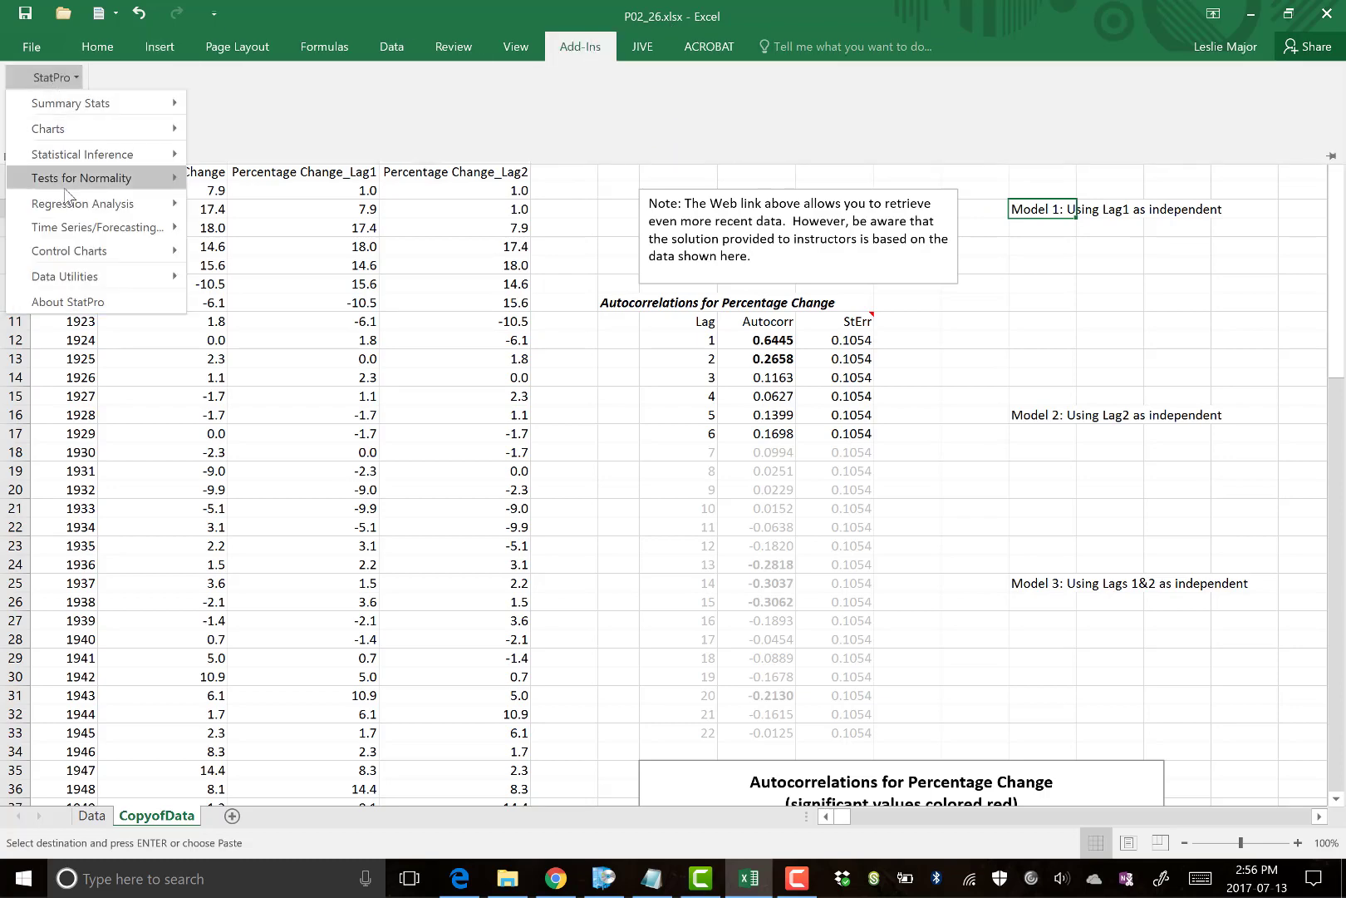
{"action": "mouse_move", "coordinate": [125, 204]}
{"action": "left_click", "coordinate": [229, 208]}
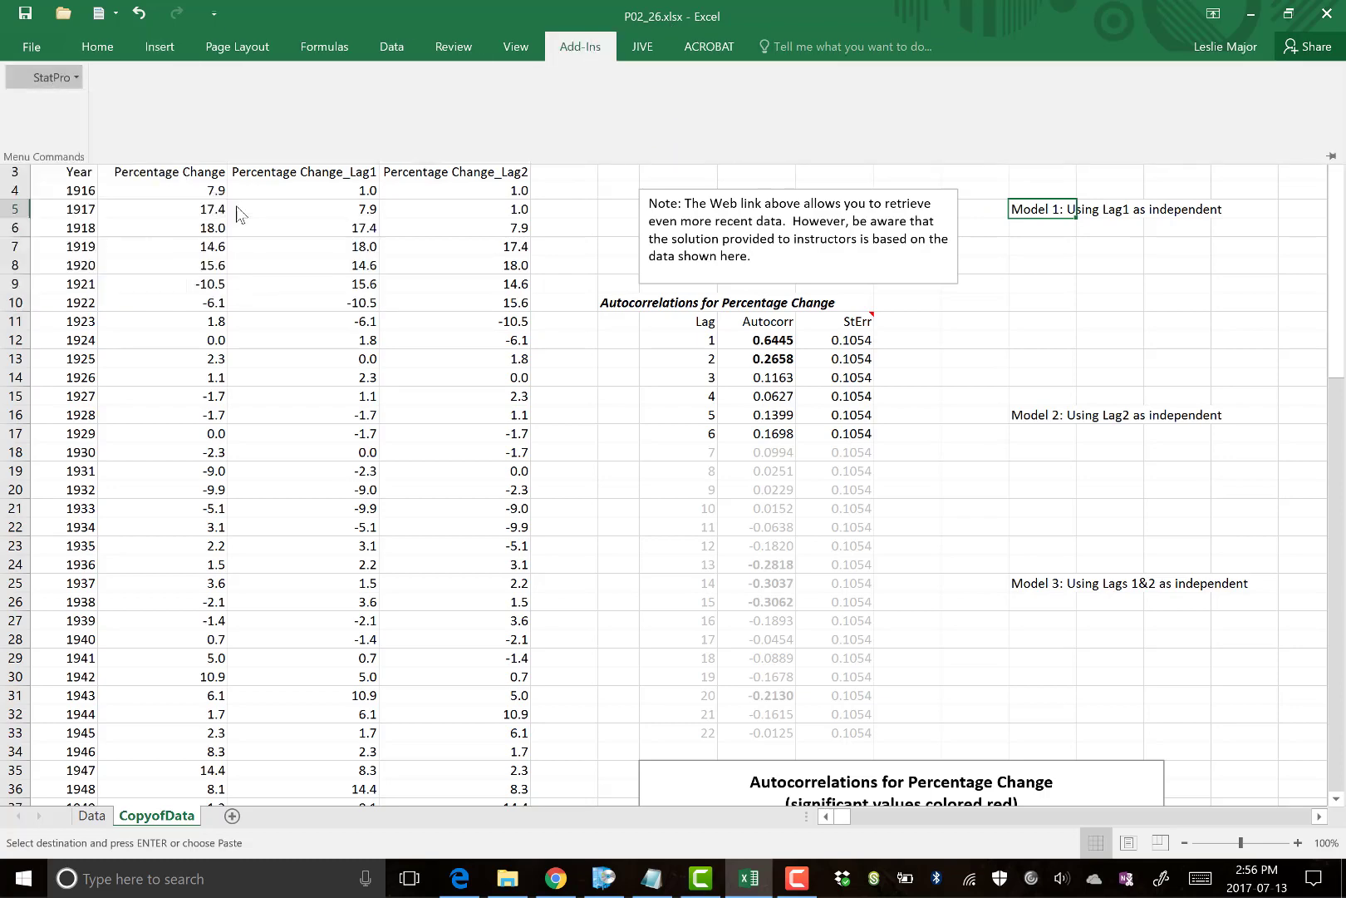
{"action": "left_click", "coordinate": [665, 435]}
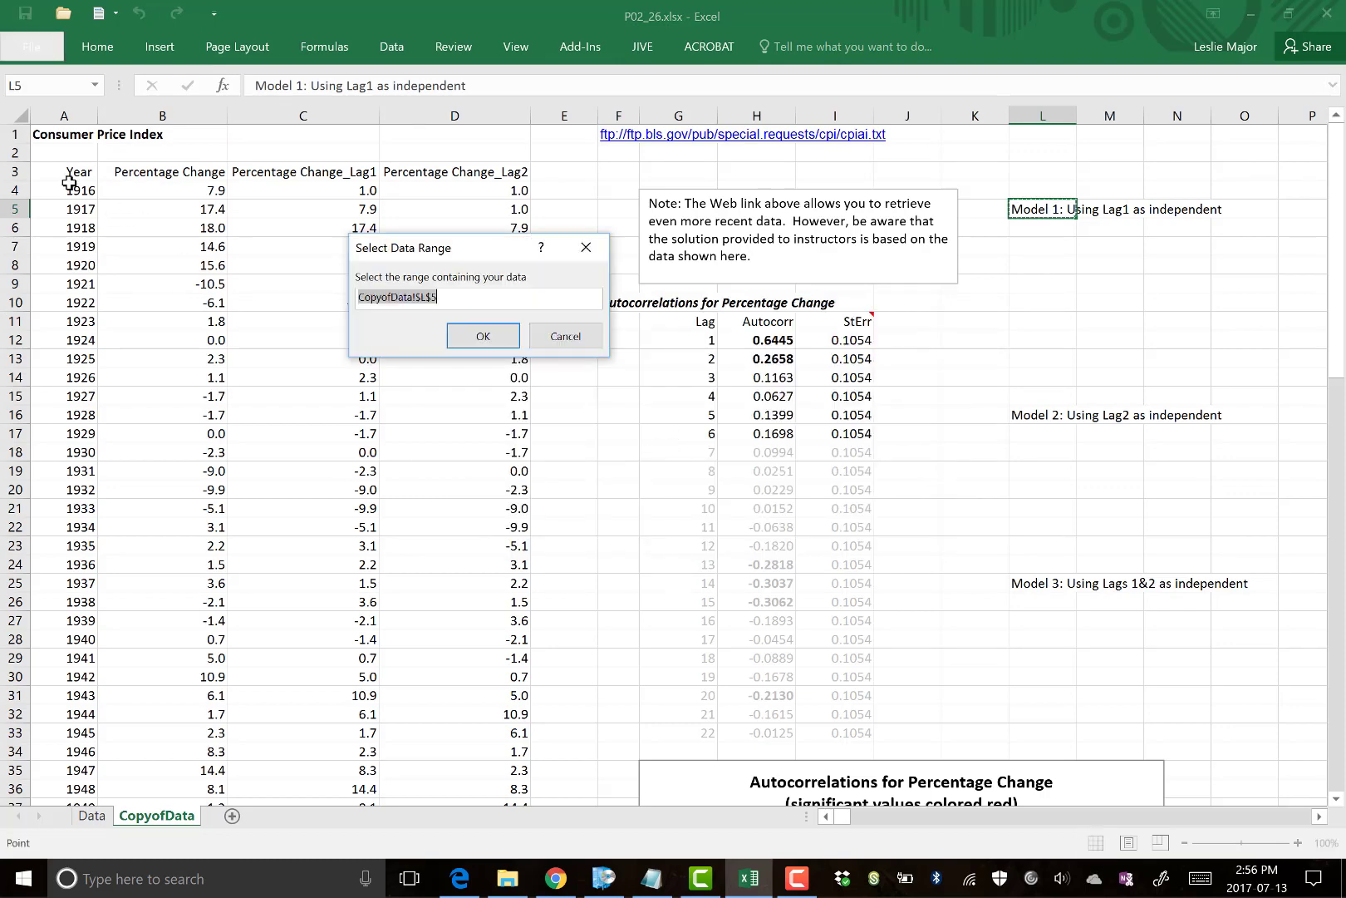
{"action": "left_click_drag", "start_coordinate": [69, 171], "coordinate": [473, 798]}
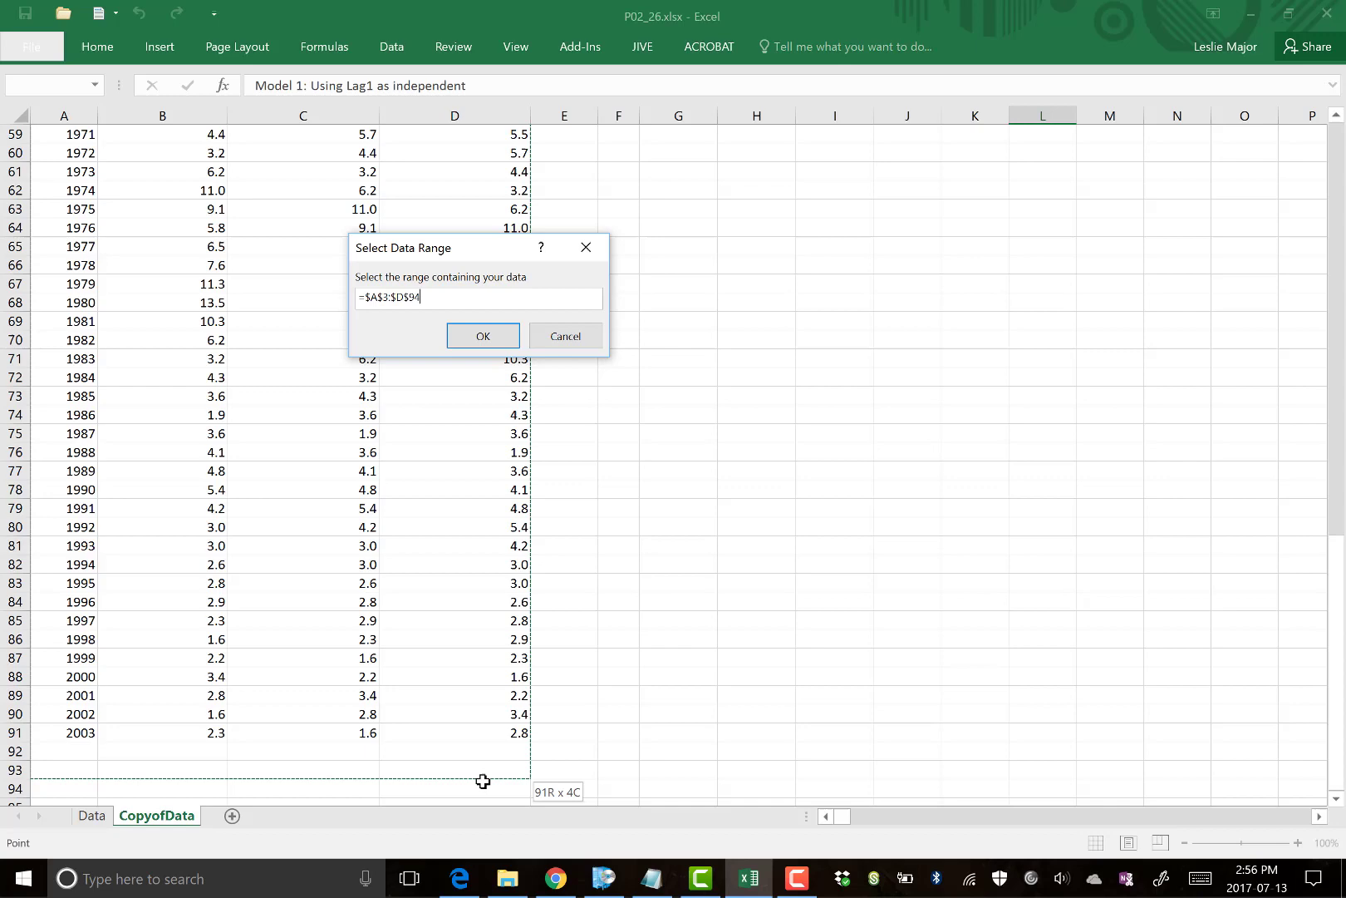
{"action": "left_click_drag", "start_coordinate": [483, 781], "coordinate": [482, 715]}
{"action": "left_click", "coordinate": [483, 336]}
{"action": "left_click", "coordinate": [869, 359]}
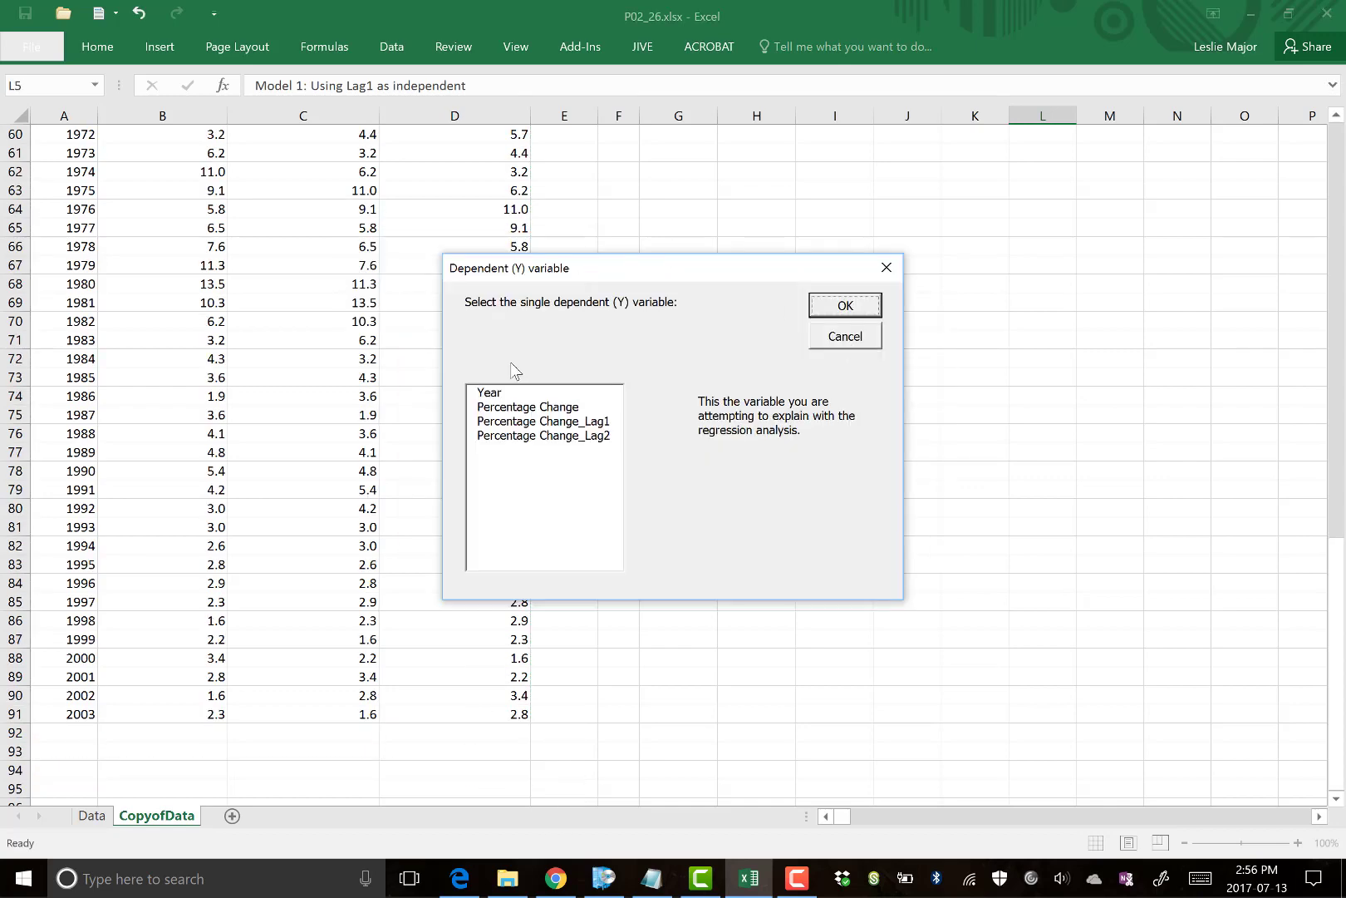
Regress Percentage Change on Percentage Change_Lag1, then return to CopyofData
{"action": "left_click", "coordinate": [539, 407]}
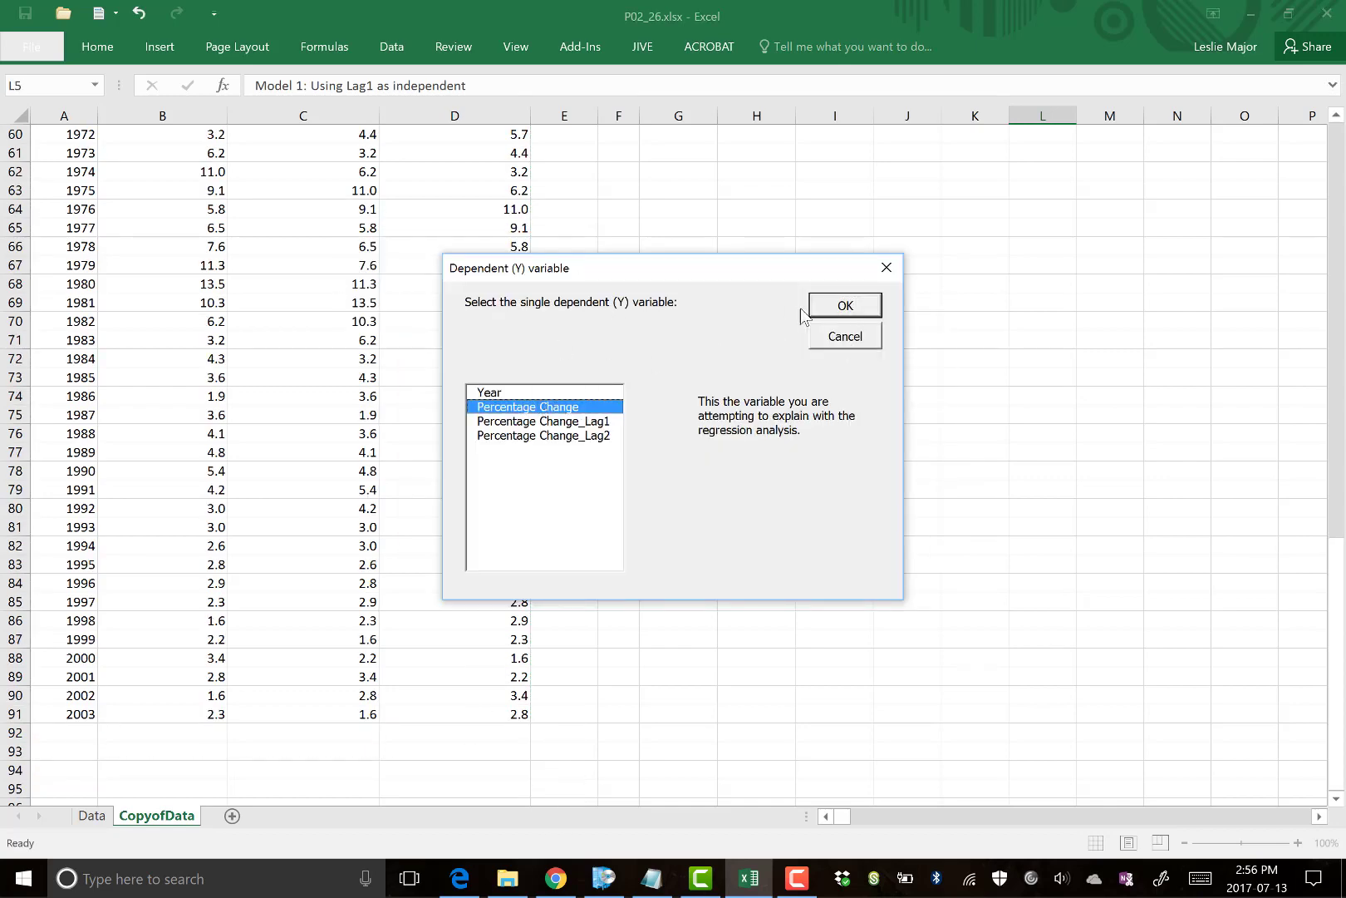
{"action": "left_click", "coordinate": [854, 306]}
{"action": "left_click", "coordinate": [553, 408]}
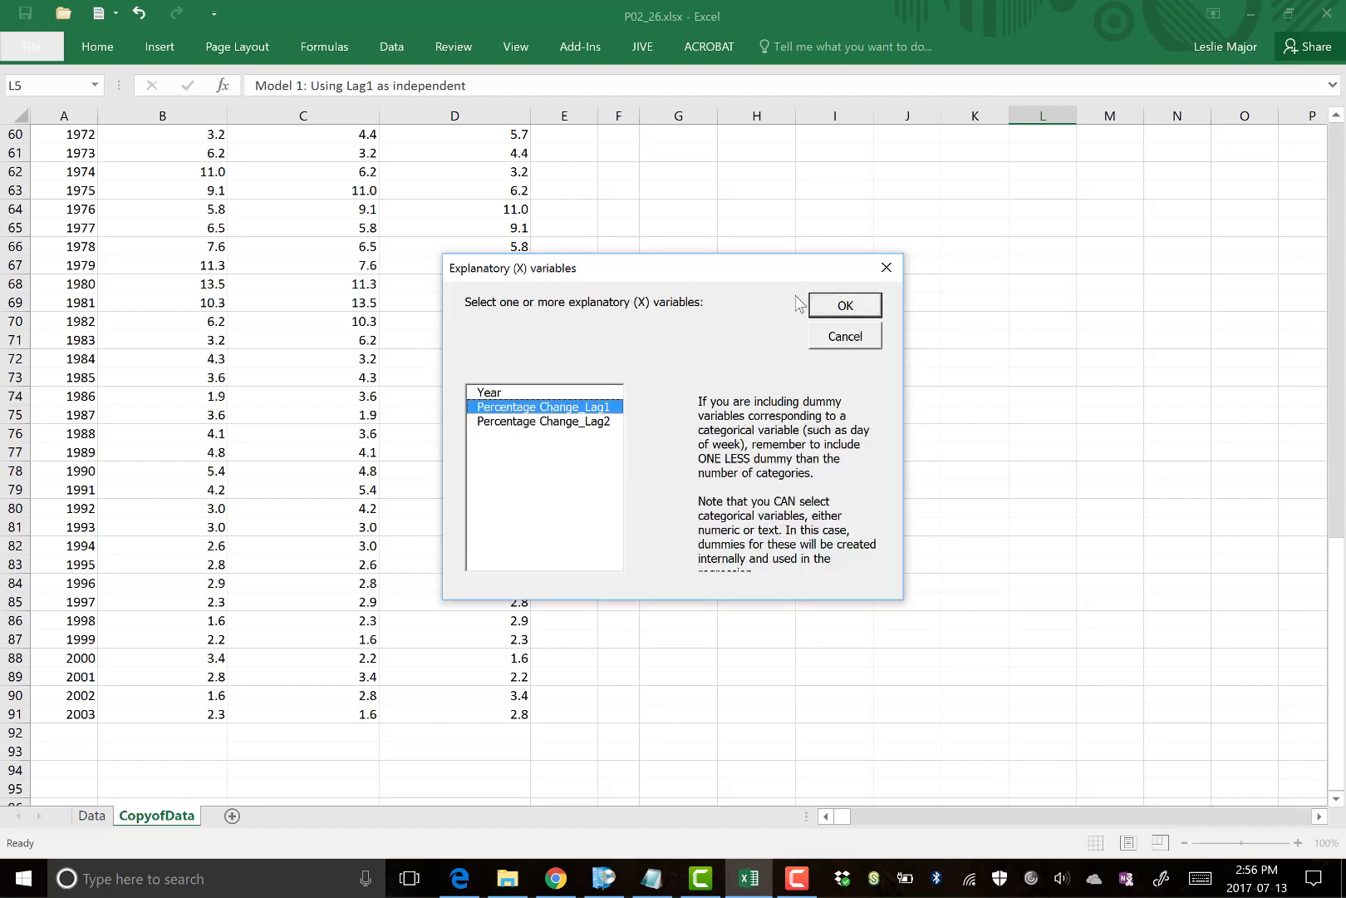
{"action": "left_click", "coordinate": [868, 314]}
{"action": "left_click", "coordinate": [836, 341]}
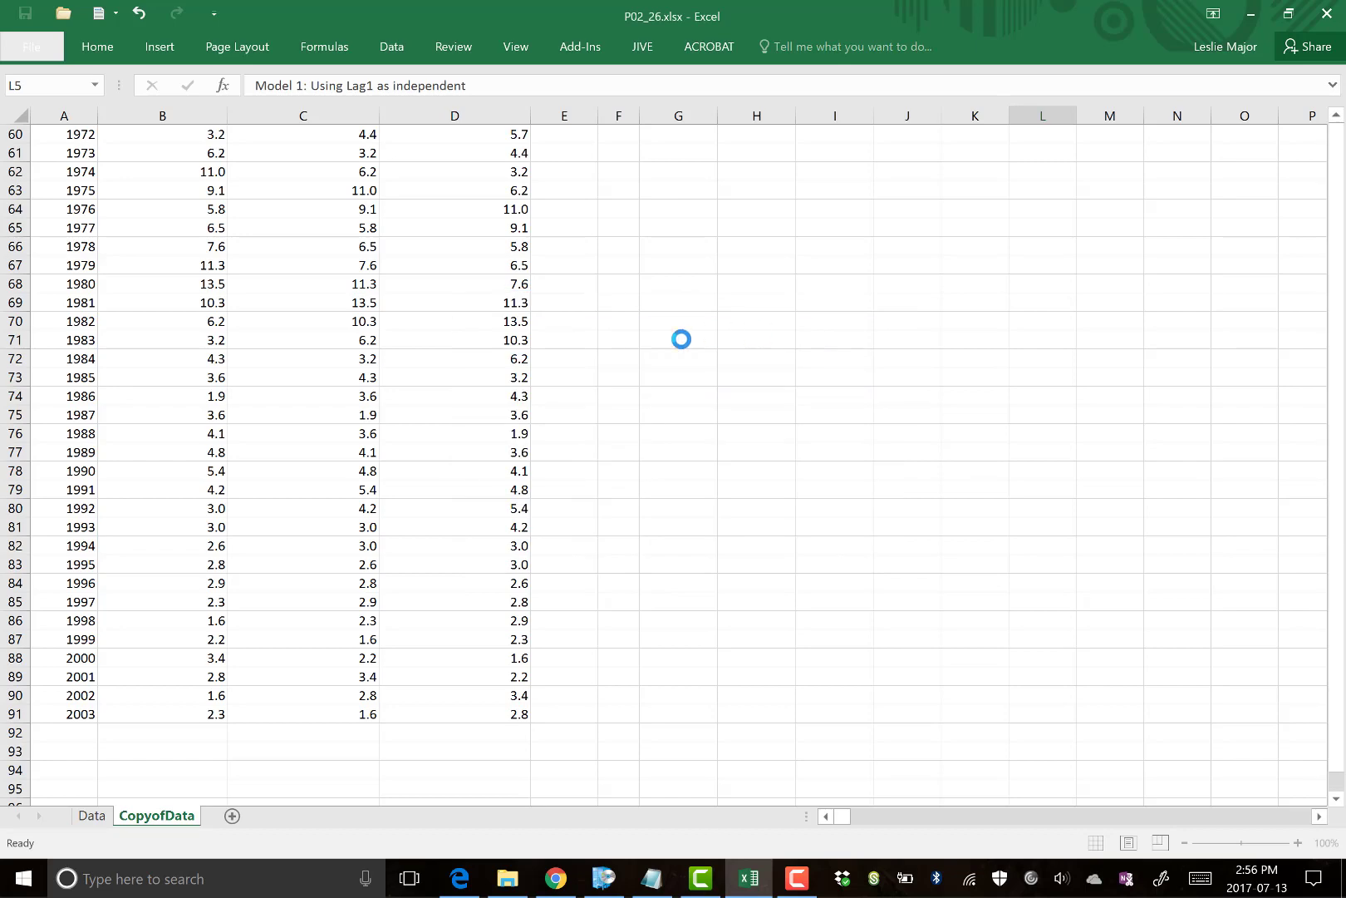
{"action": "scroll", "coordinate": [515, 481], "scroll_direction": "up", "scroll_amount": 1}
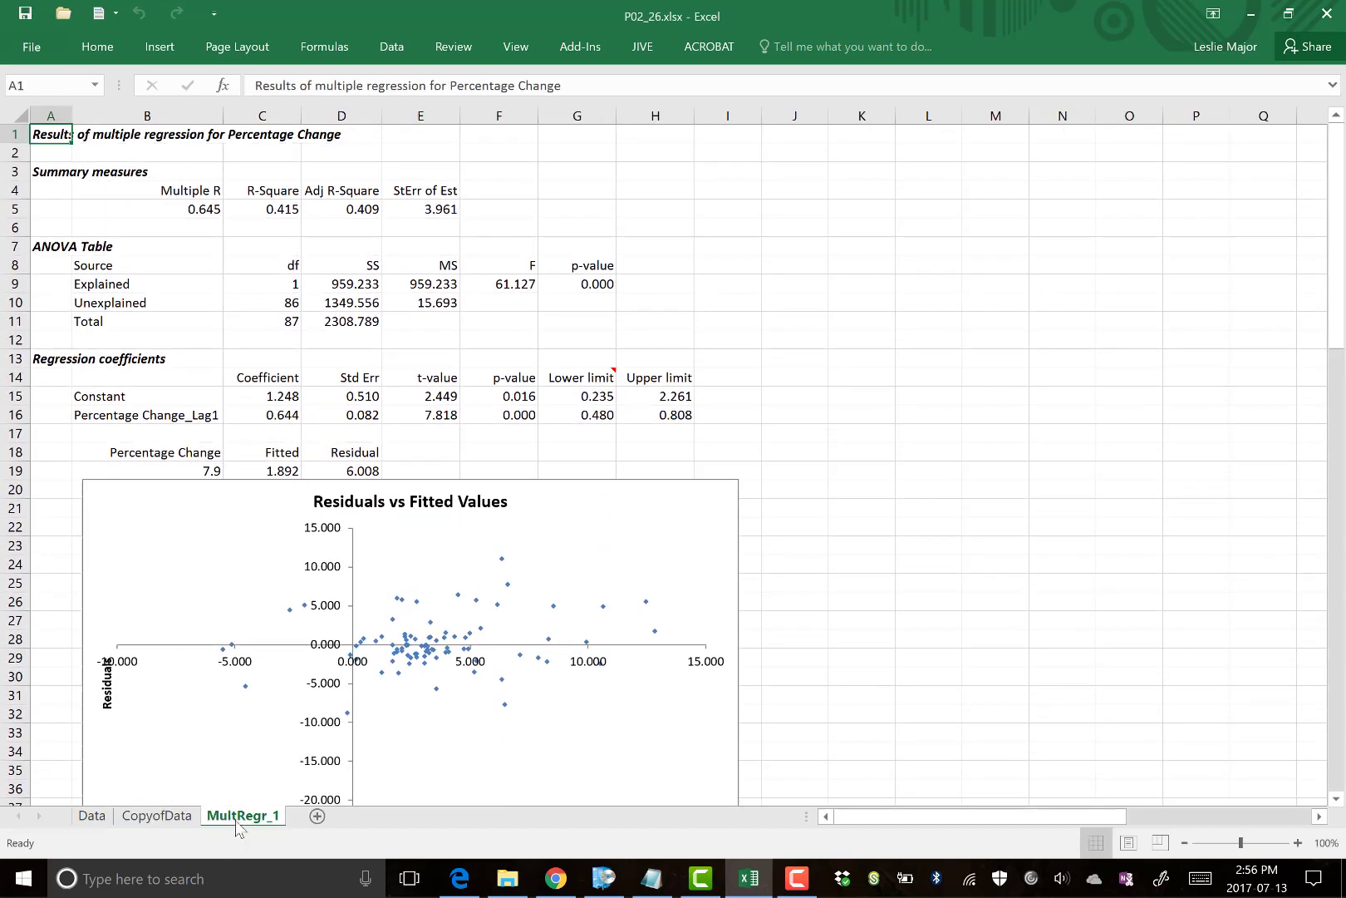
{"action": "left_click", "coordinate": [138, 821]}
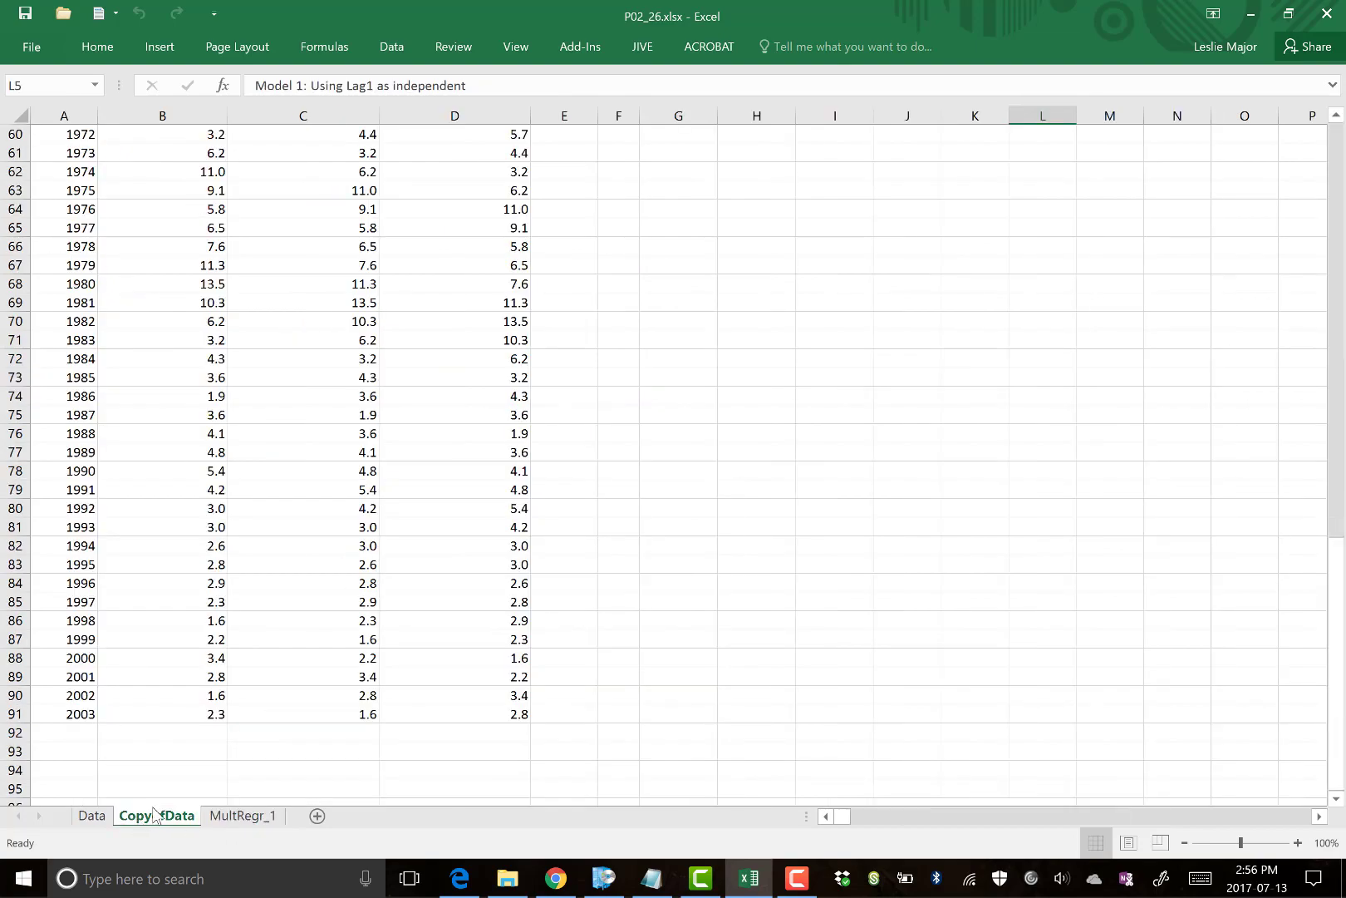
{"action": "scroll", "coordinate": [736, 649], "scroll_direction": "up", "scroll_amount": 20}
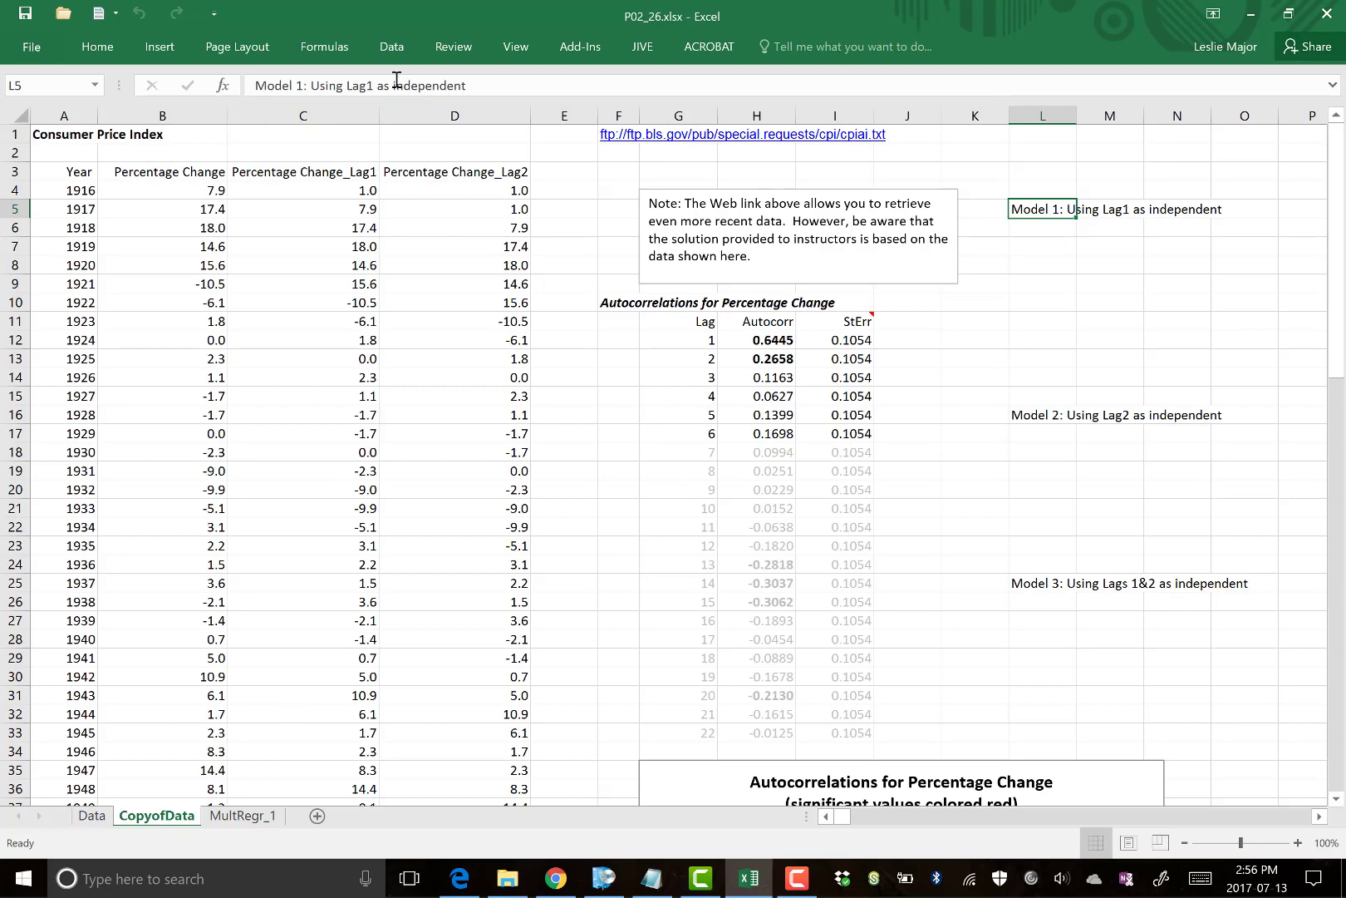
Launch a new StatPro Multiple Regression with data range A3:D91
{"action": "left_click", "coordinate": [403, 49]}
{"action": "left_click", "coordinate": [594, 43]}
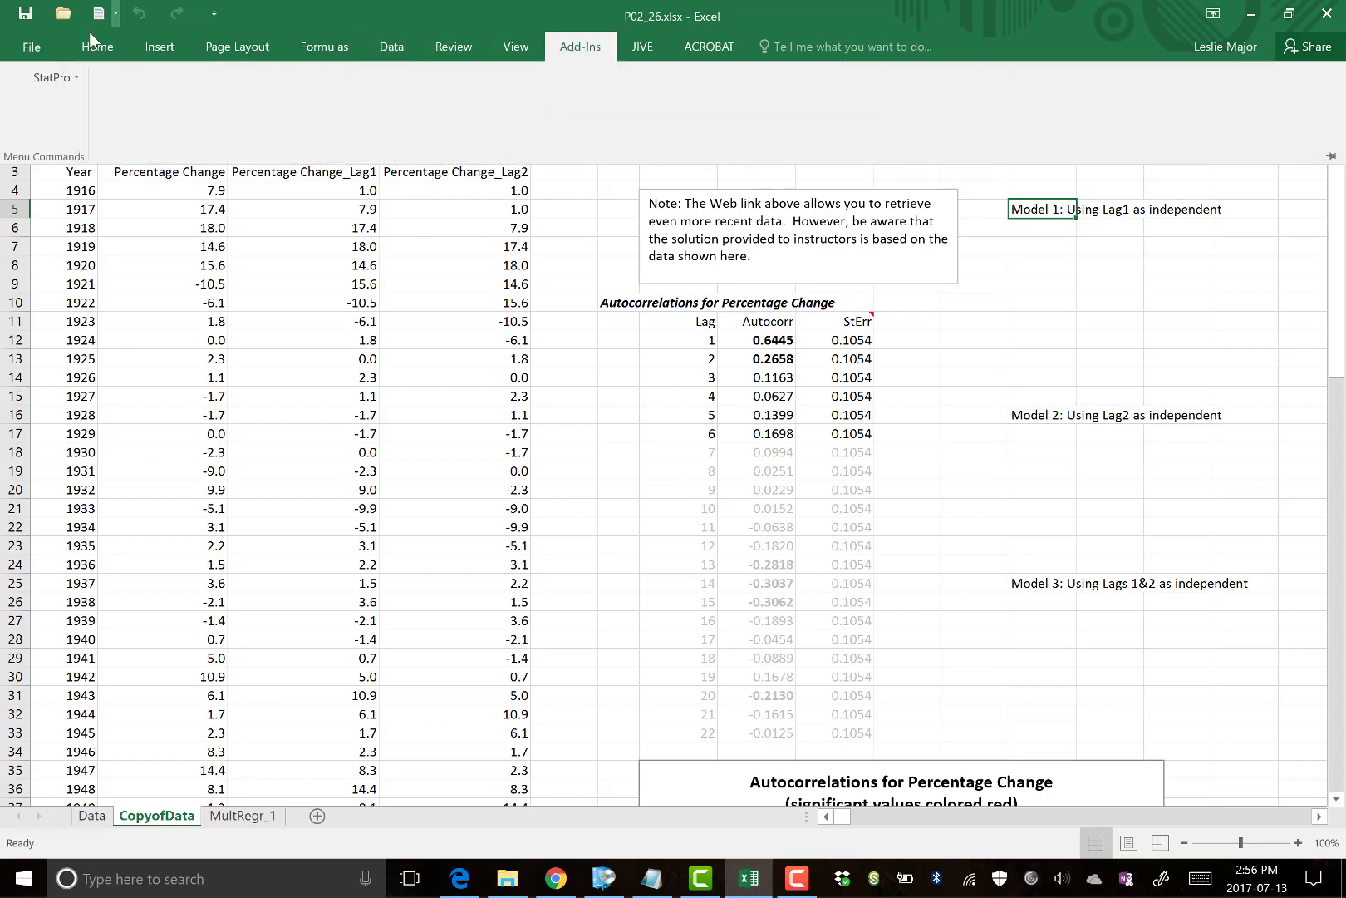
{"action": "left_click", "coordinate": [51, 77]}
{"action": "mouse_move", "coordinate": [58, 200]}
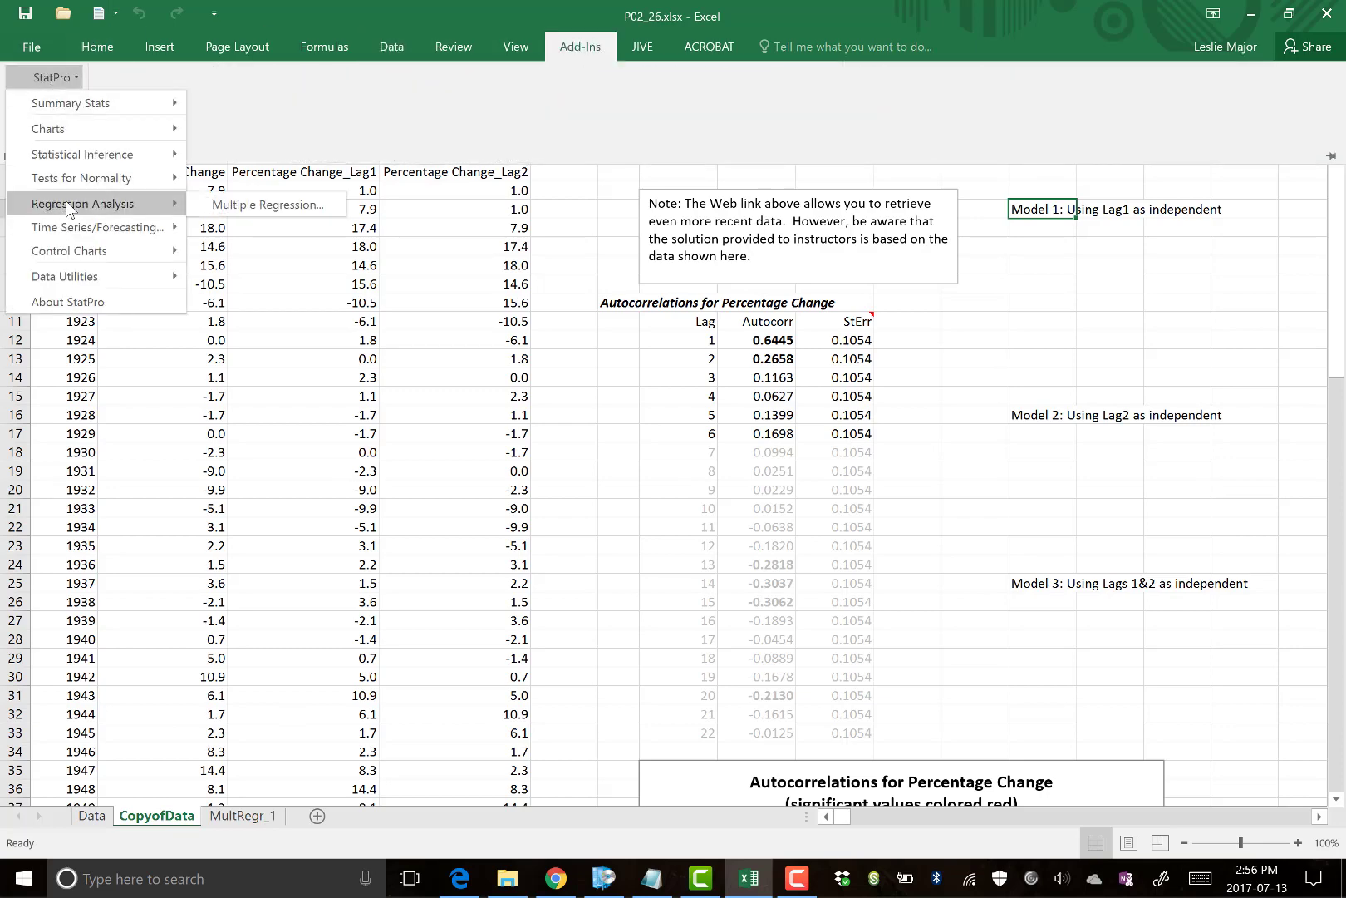
{"action": "left_click", "coordinate": [272, 205]}
{"action": "left_click", "coordinate": [673, 442]}
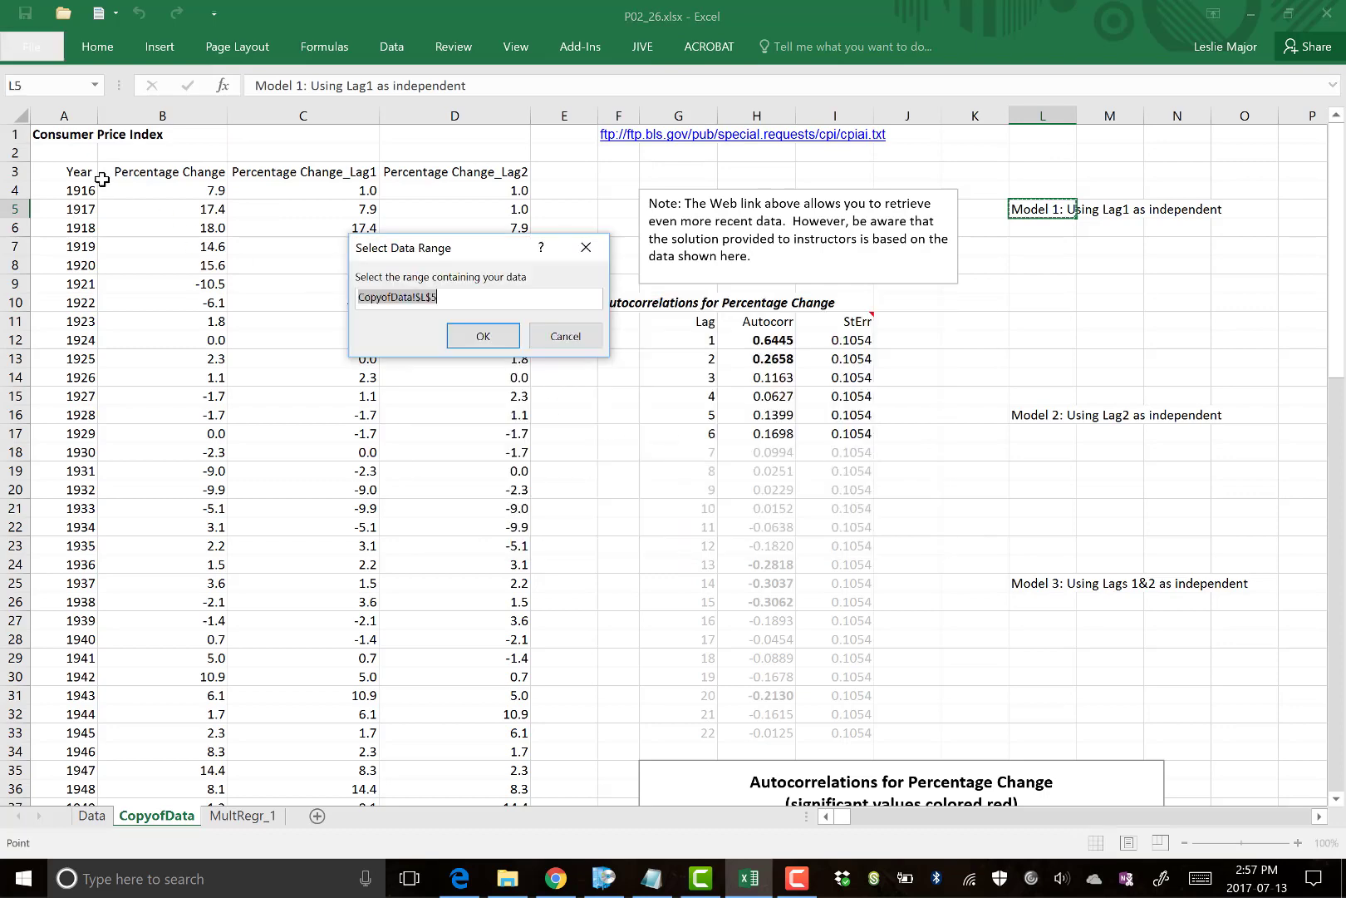
{"action": "left_click_drag", "start_coordinate": [73, 172], "coordinate": [466, 766]}
{"action": "left_click", "coordinate": [482, 336]}
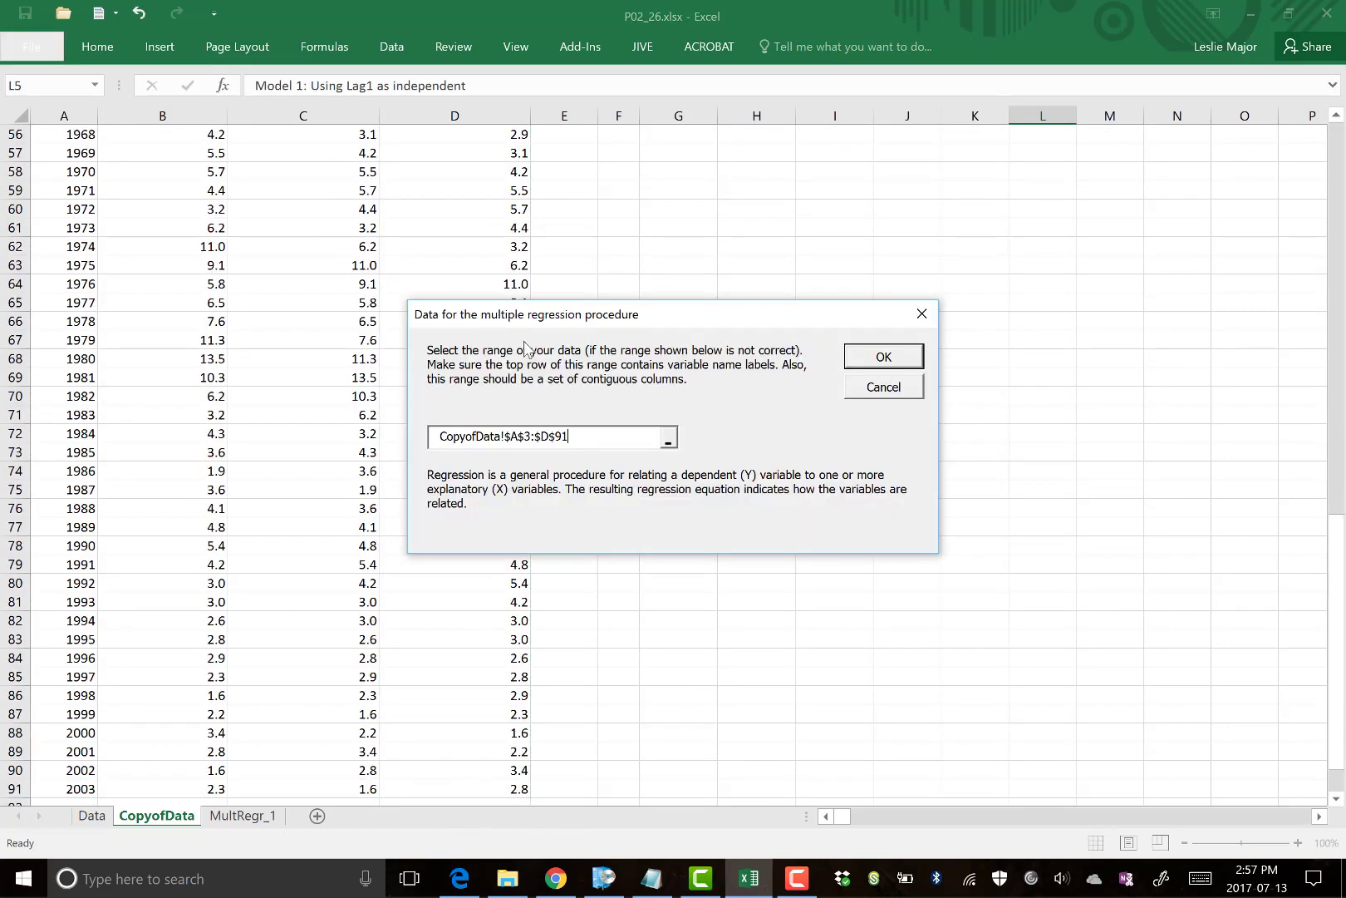
{"action": "left_click", "coordinate": [885, 363]}
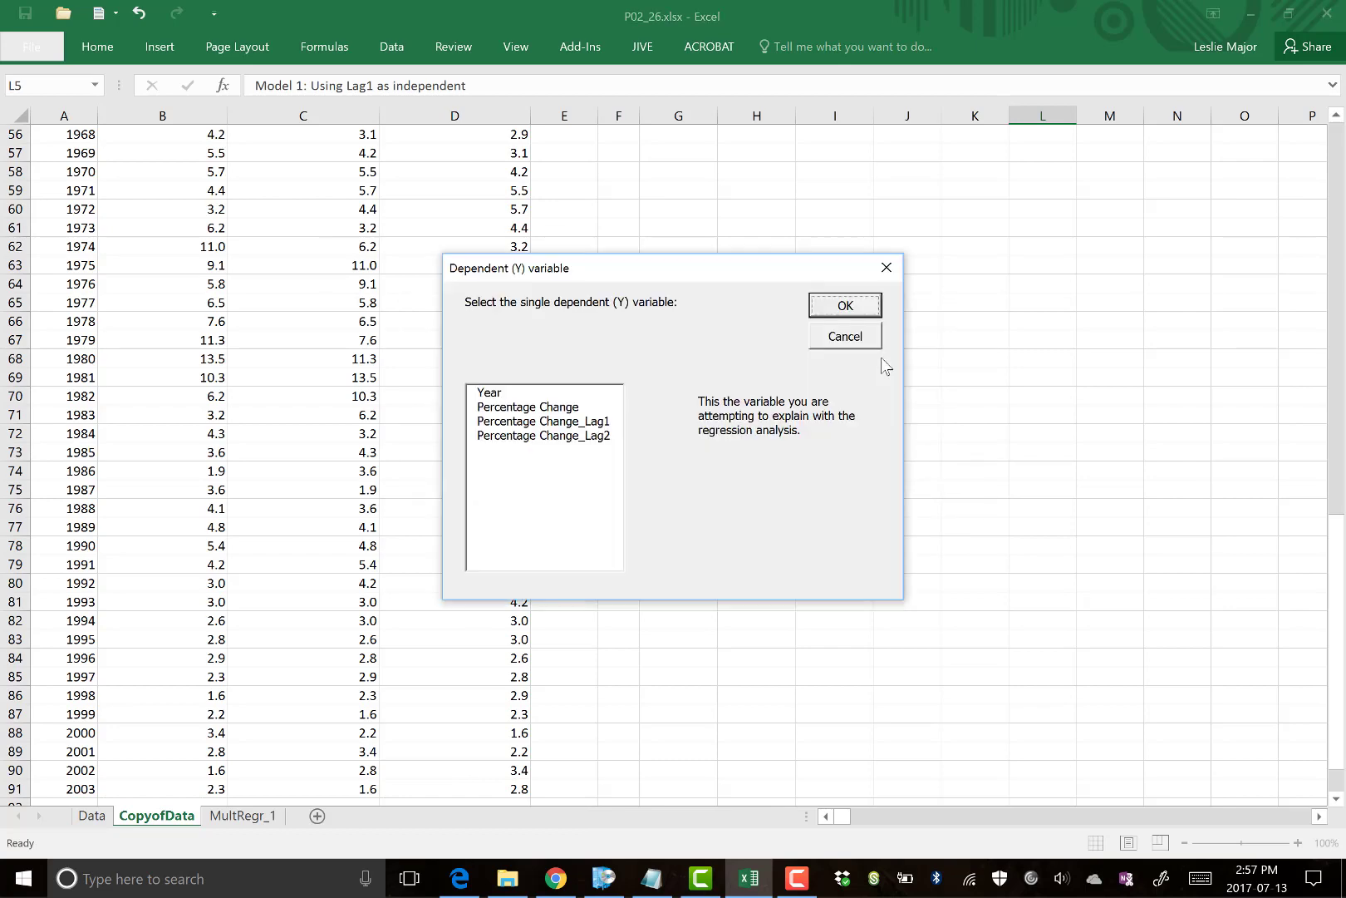
Set Percentage Change as Y and Percentage Change_Lag2 as X, then run the regression
{"action": "left_click", "coordinate": [531, 408]}
{"action": "left_click", "coordinate": [845, 306]}
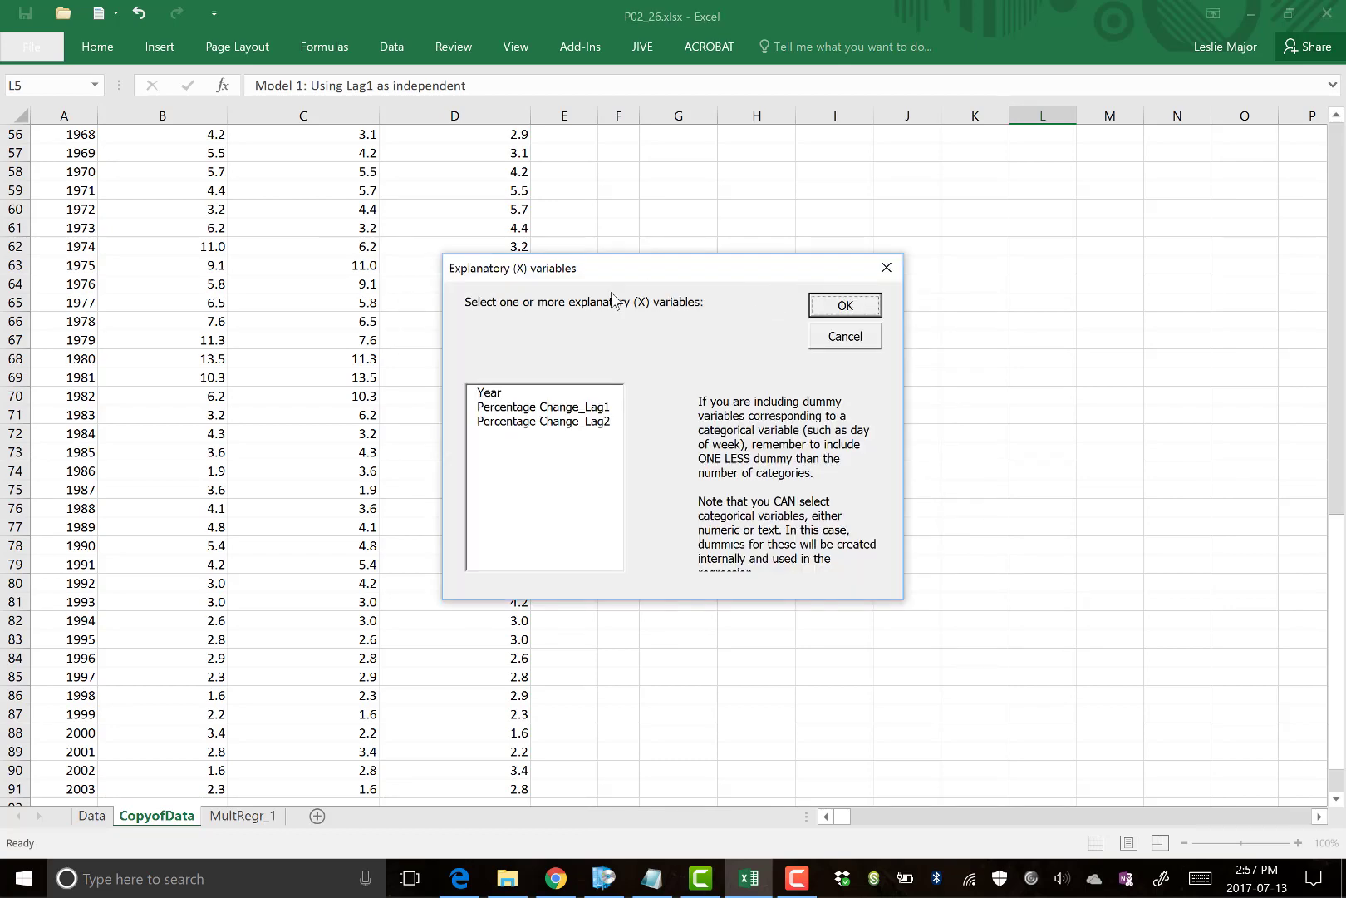
{"action": "left_click", "coordinate": [584, 422]}
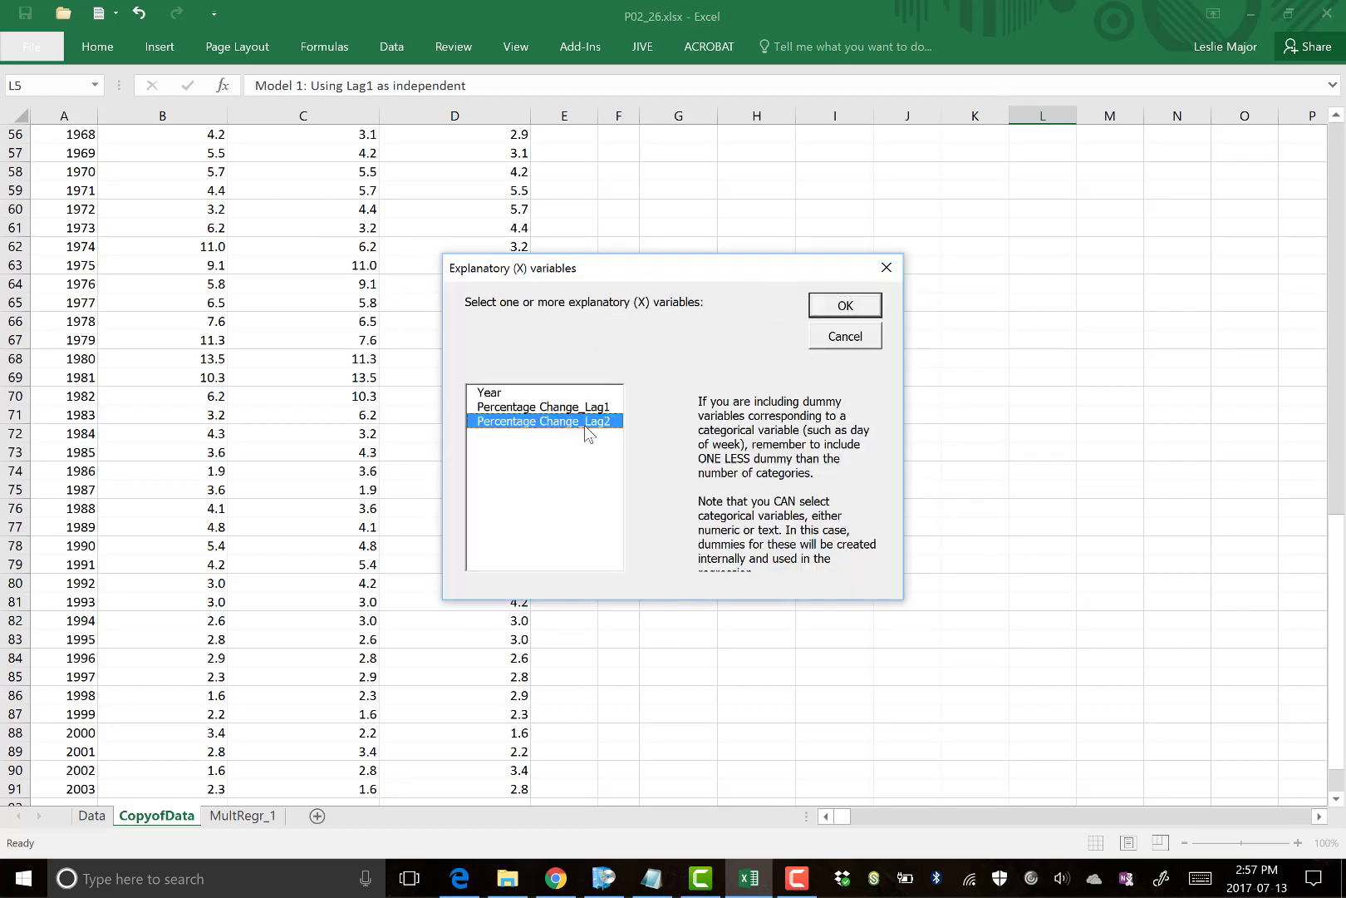
{"action": "left_click", "coordinate": [846, 306]}
{"action": "left_click", "coordinate": [839, 342]}
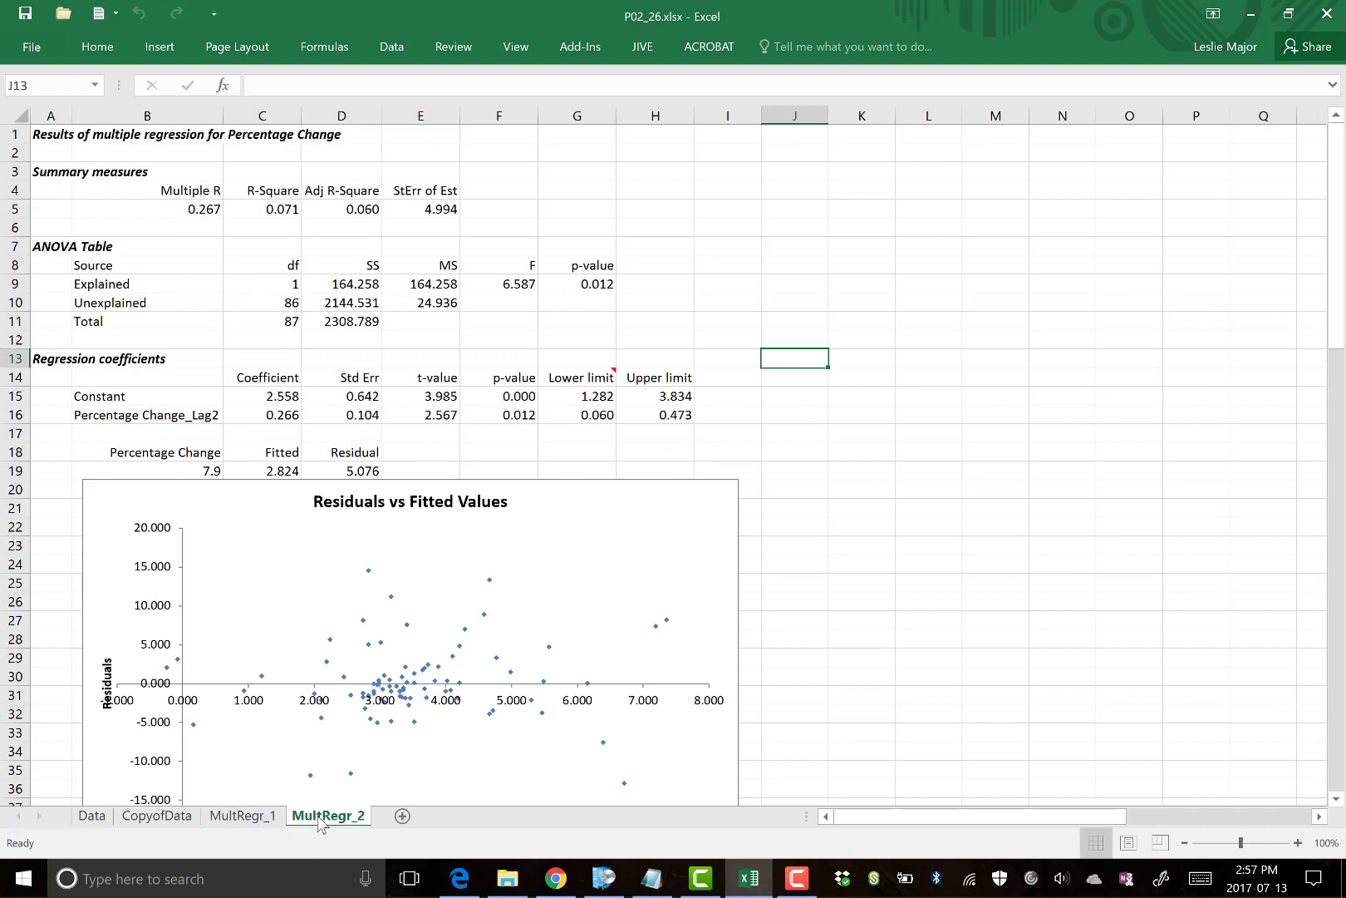
From CopyofData, start a StatPro Multiple Regression over A3:D91
{"action": "left_click", "coordinate": [158, 816]}
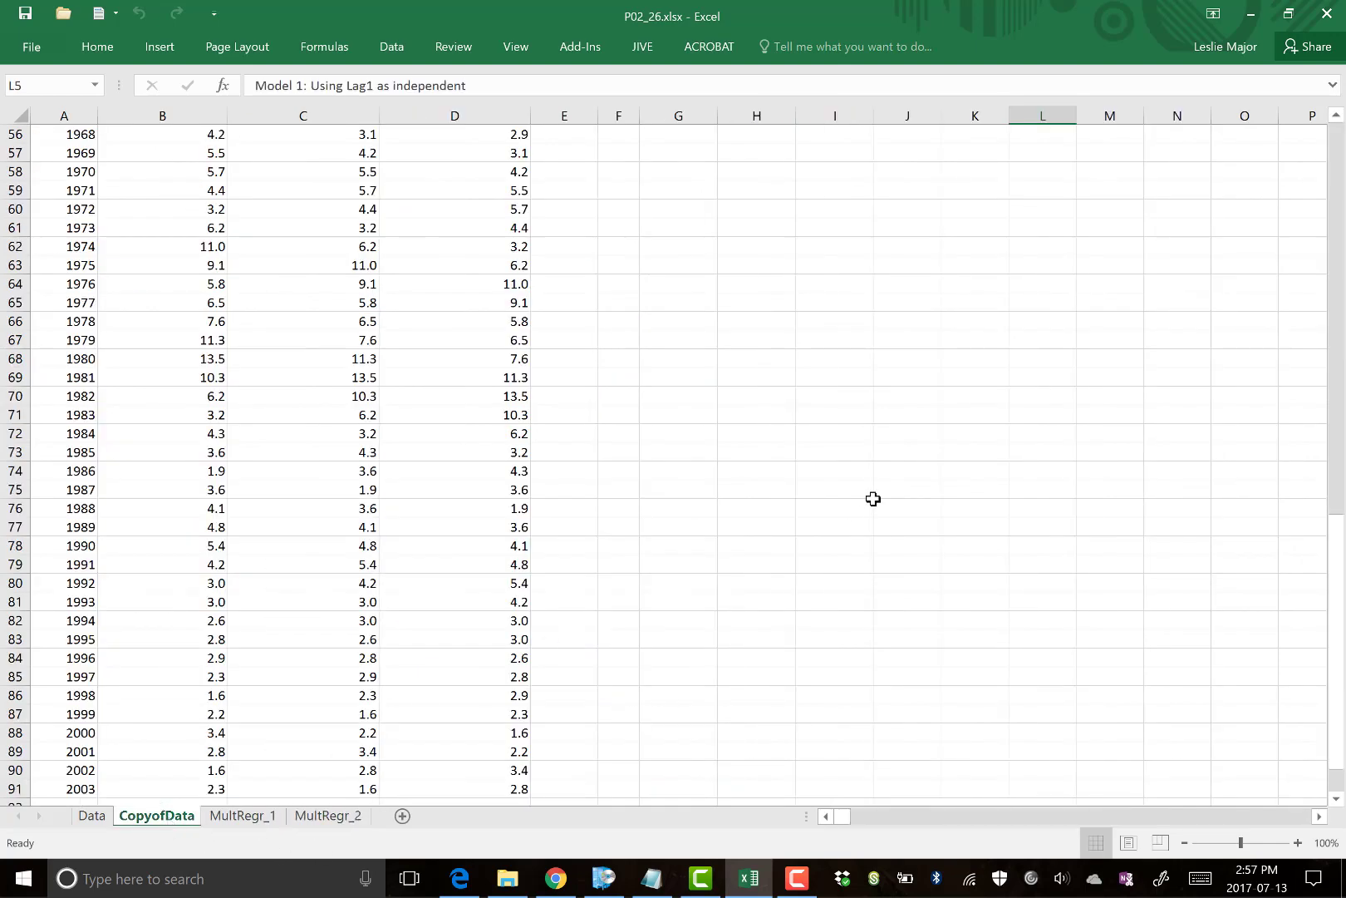
{"action": "scroll", "coordinate": [873, 499], "scroll_direction": "up", "scroll_amount": 18}
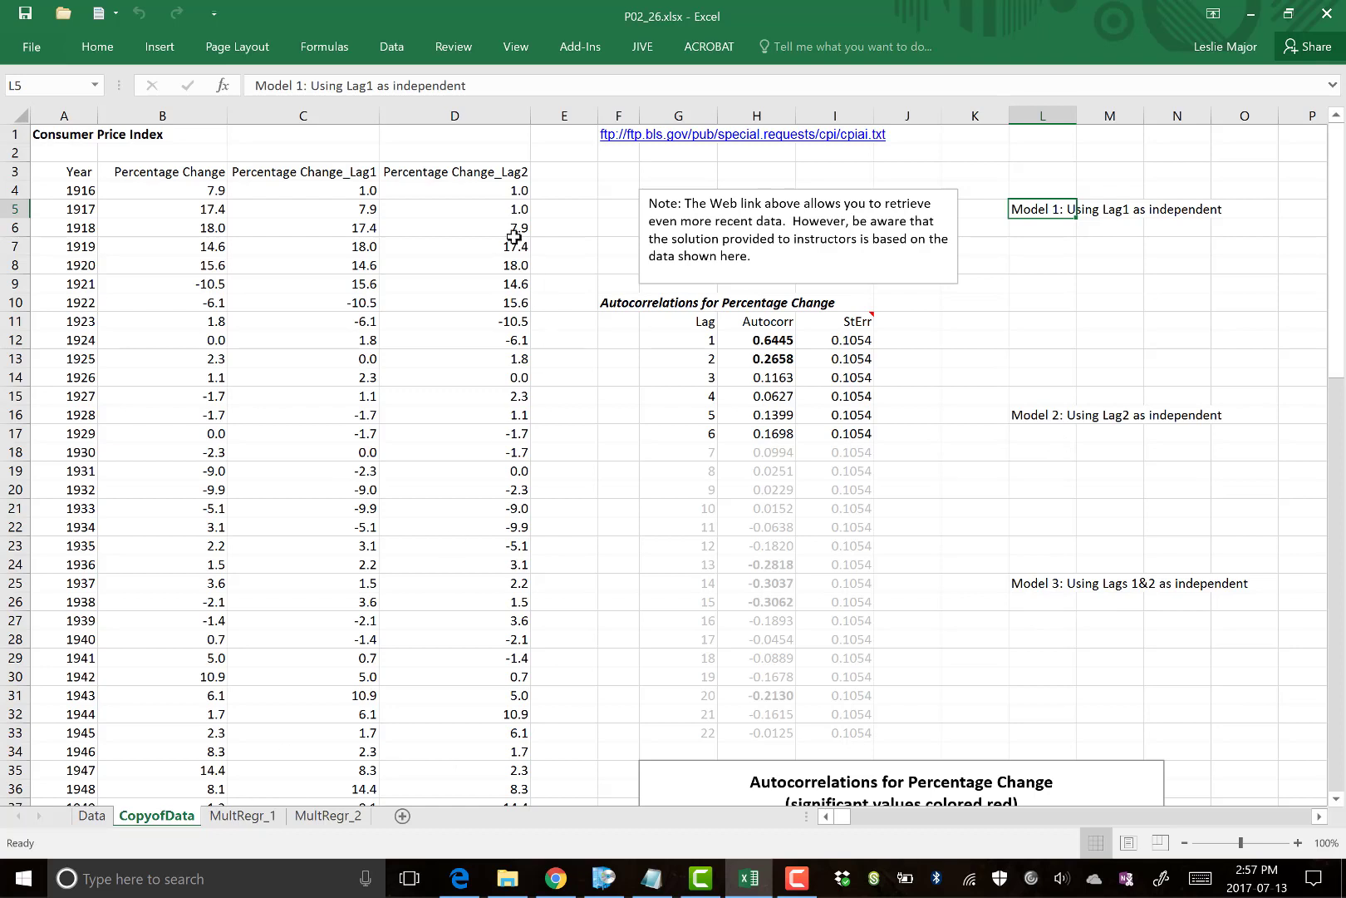
{"action": "left_click", "coordinate": [582, 47]}
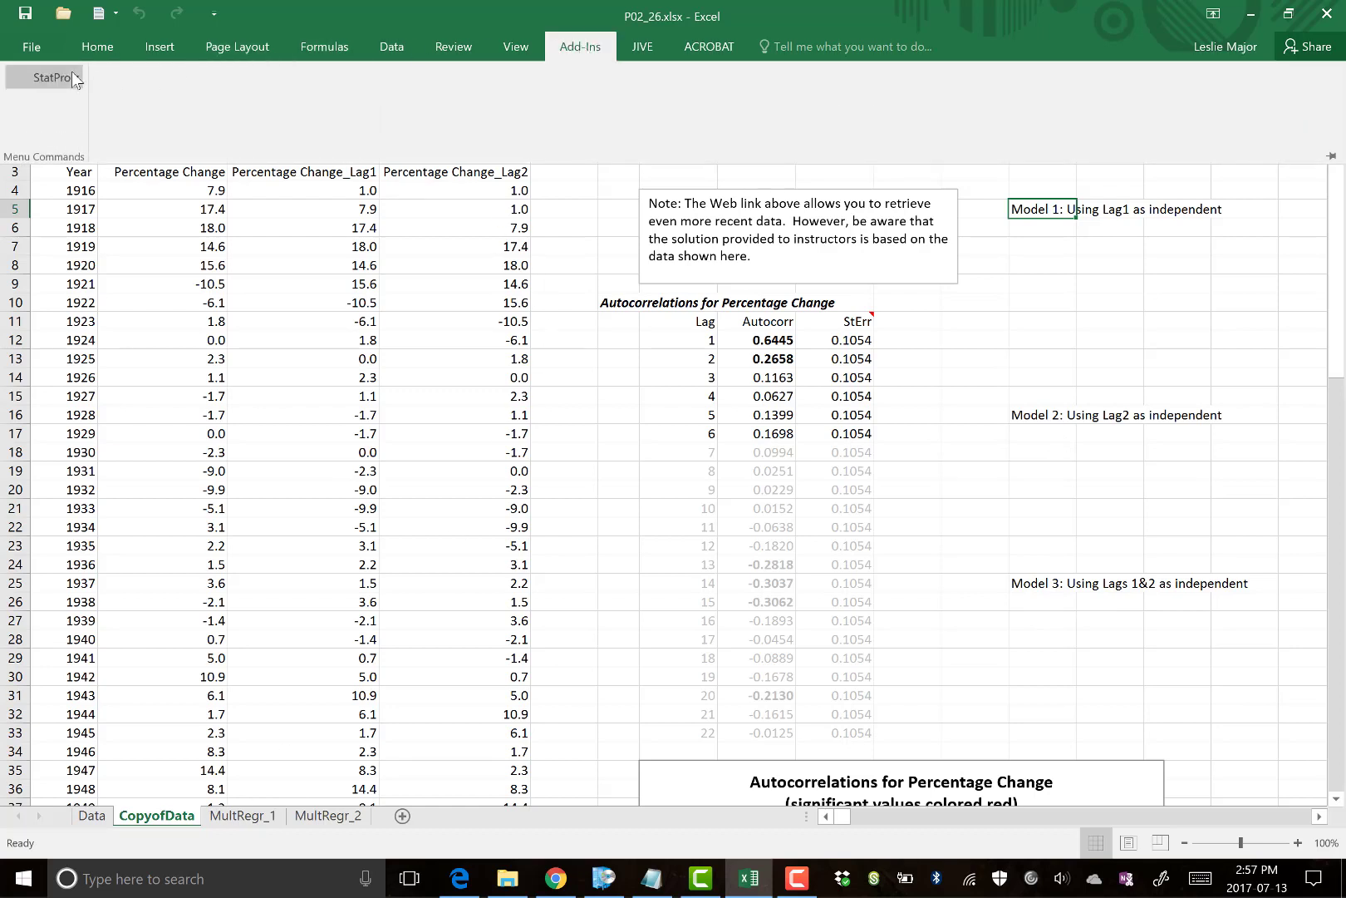
{"action": "left_click", "coordinate": [71, 73]}
{"action": "mouse_move", "coordinate": [67, 206]}
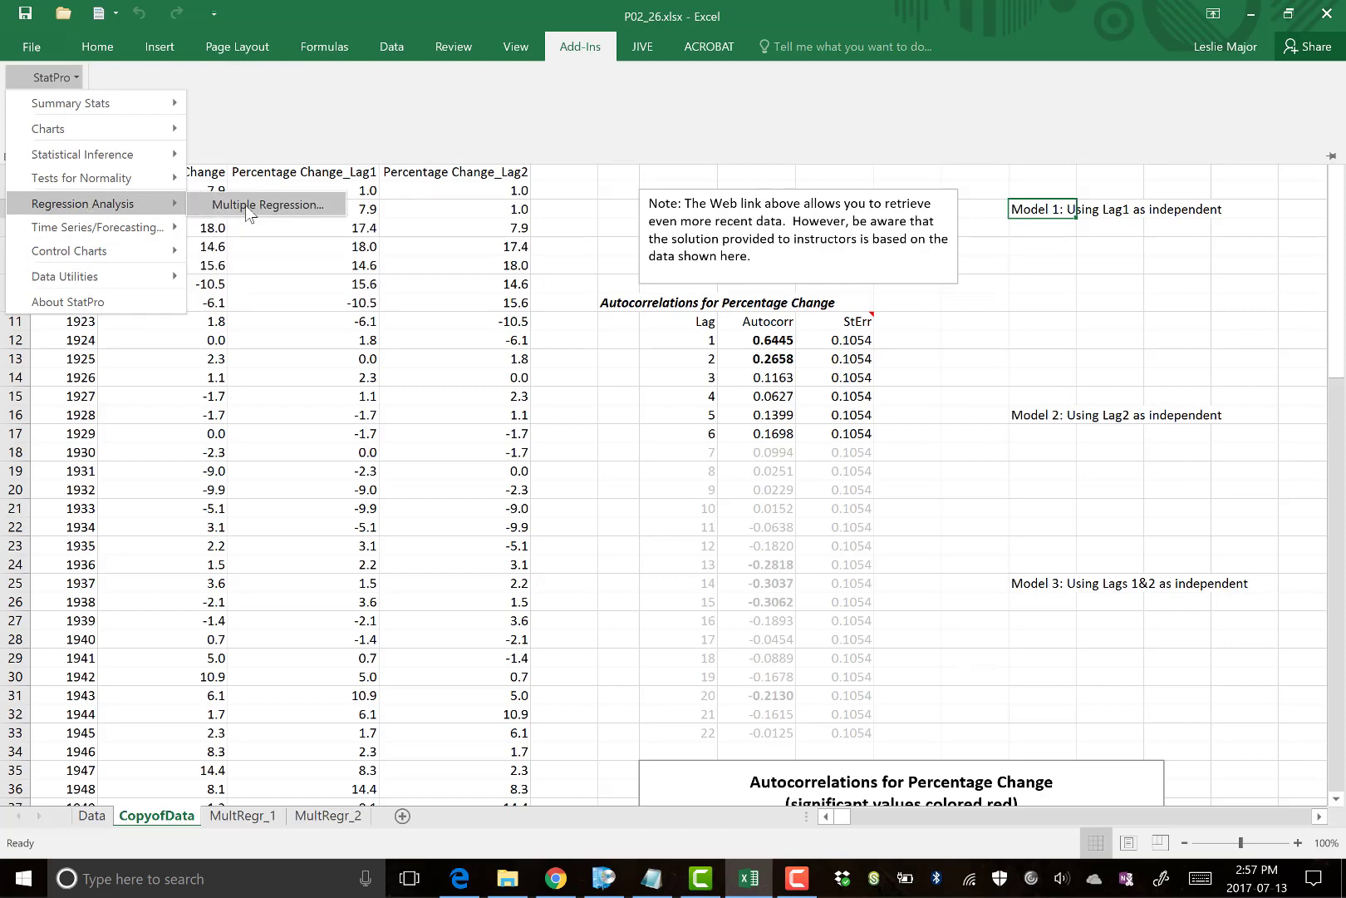
{"action": "left_click", "coordinate": [254, 212]}
{"action": "left_click", "coordinate": [667, 440]}
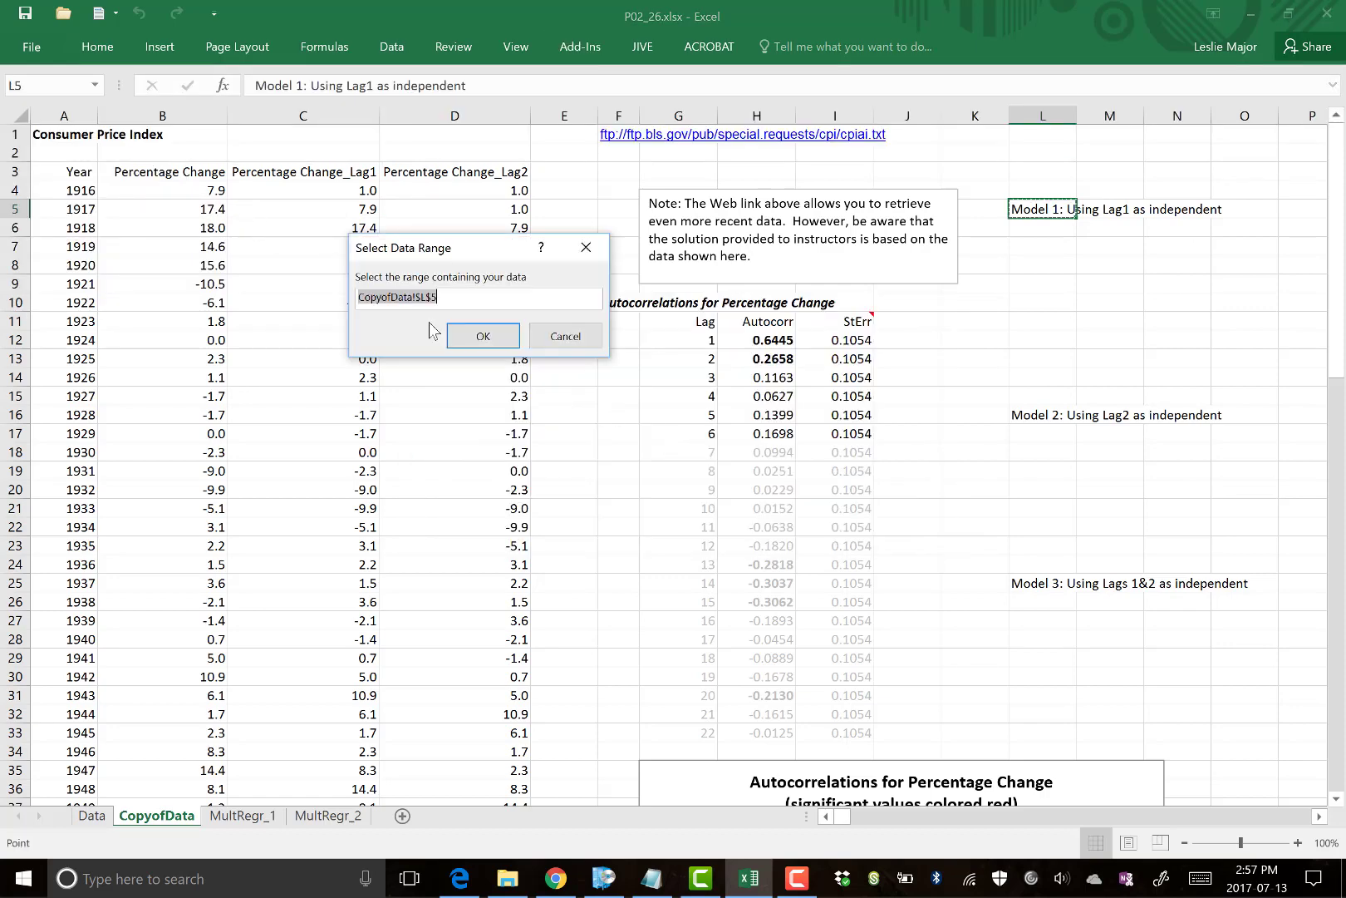
{"action": "left_click_drag", "start_coordinate": [71, 171], "coordinate": [430, 769]}
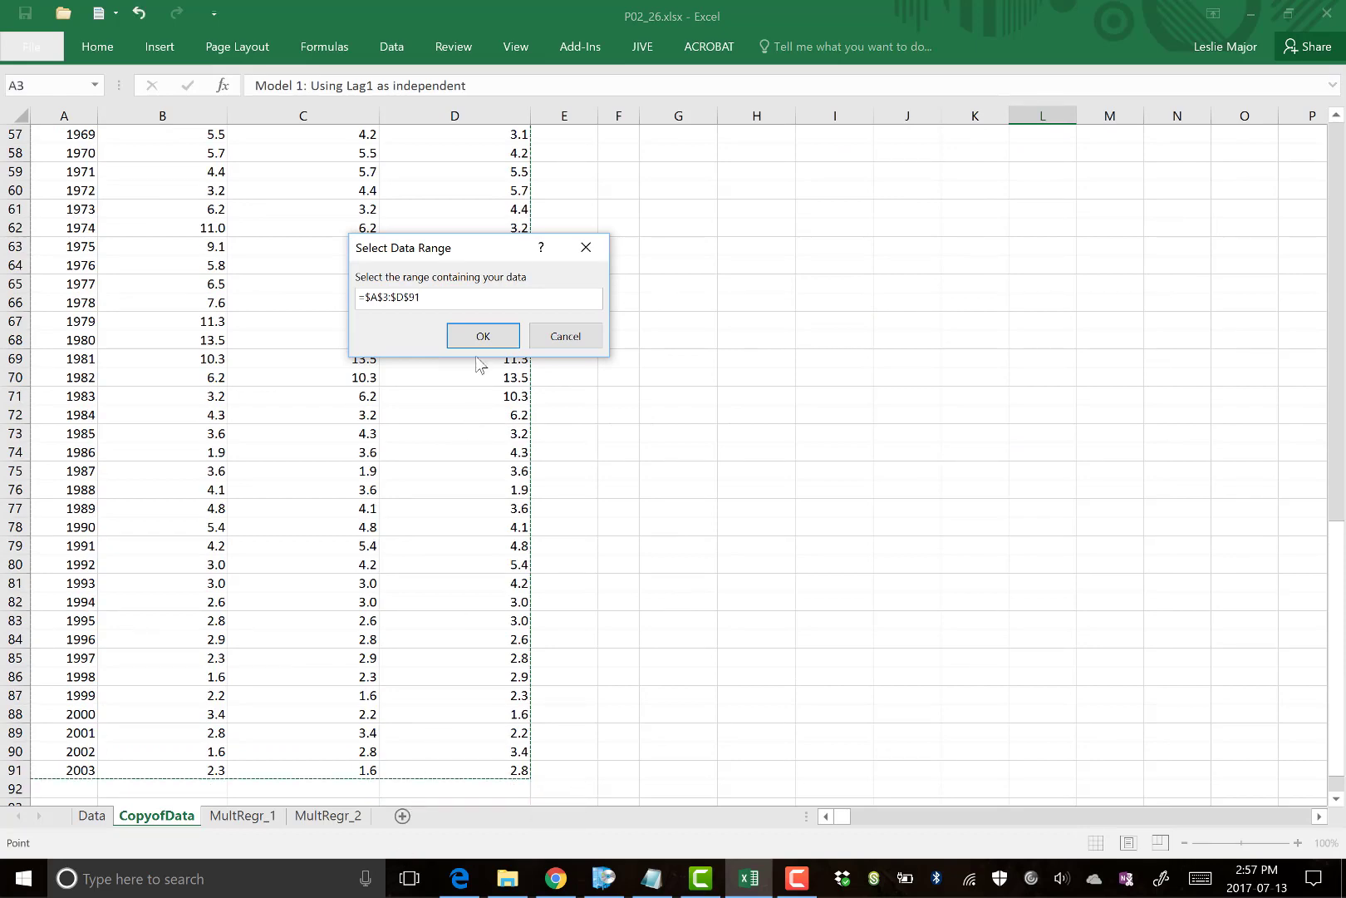
{"action": "left_click", "coordinate": [481, 337]}
{"action": "left_click", "coordinate": [881, 357]}
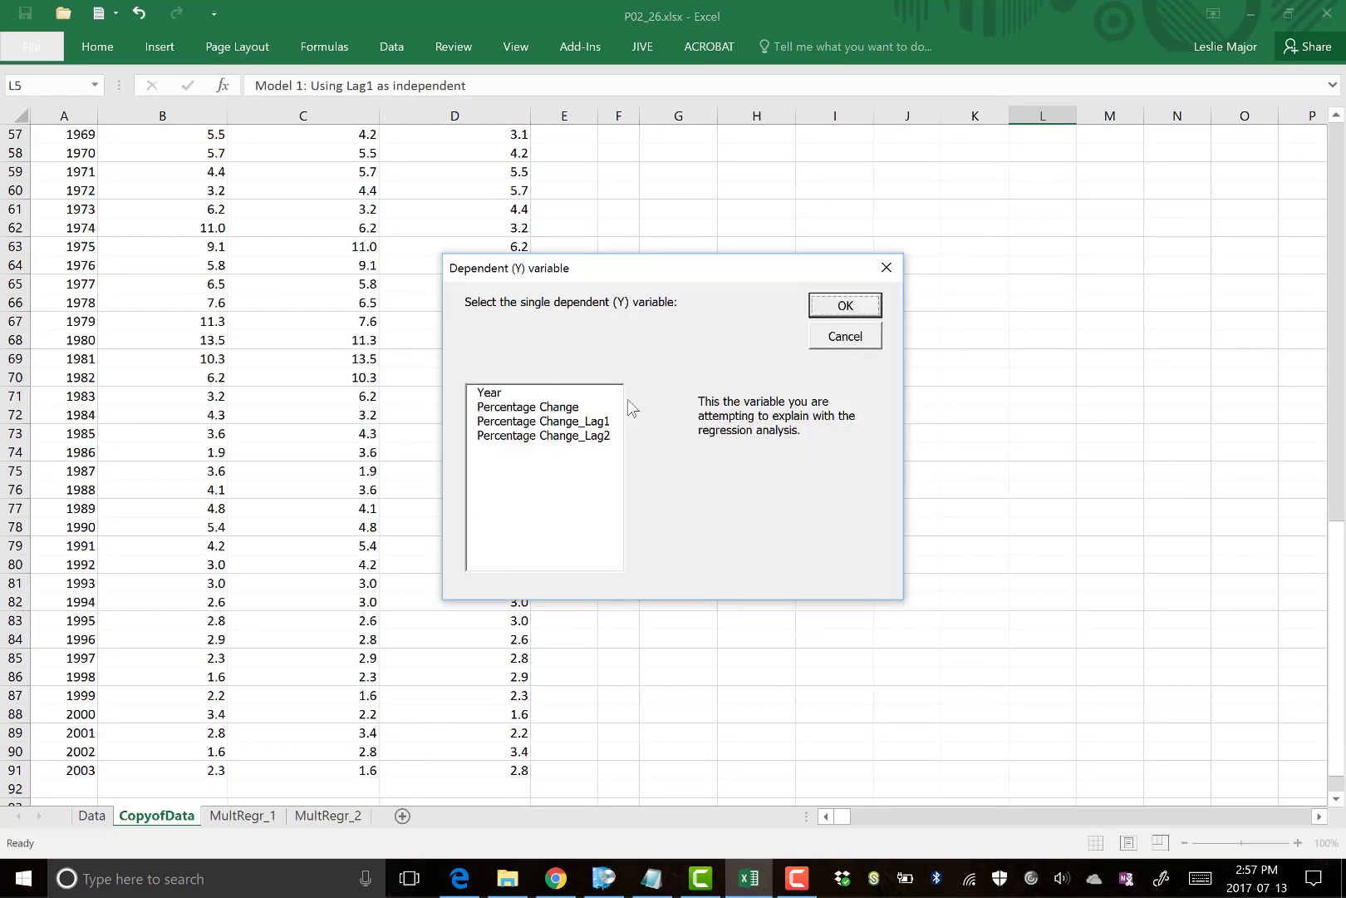
Set Percentage Change as Y and both Lag1 and Lag2 as X, then run the regression
{"action": "left_click", "coordinate": [548, 407]}
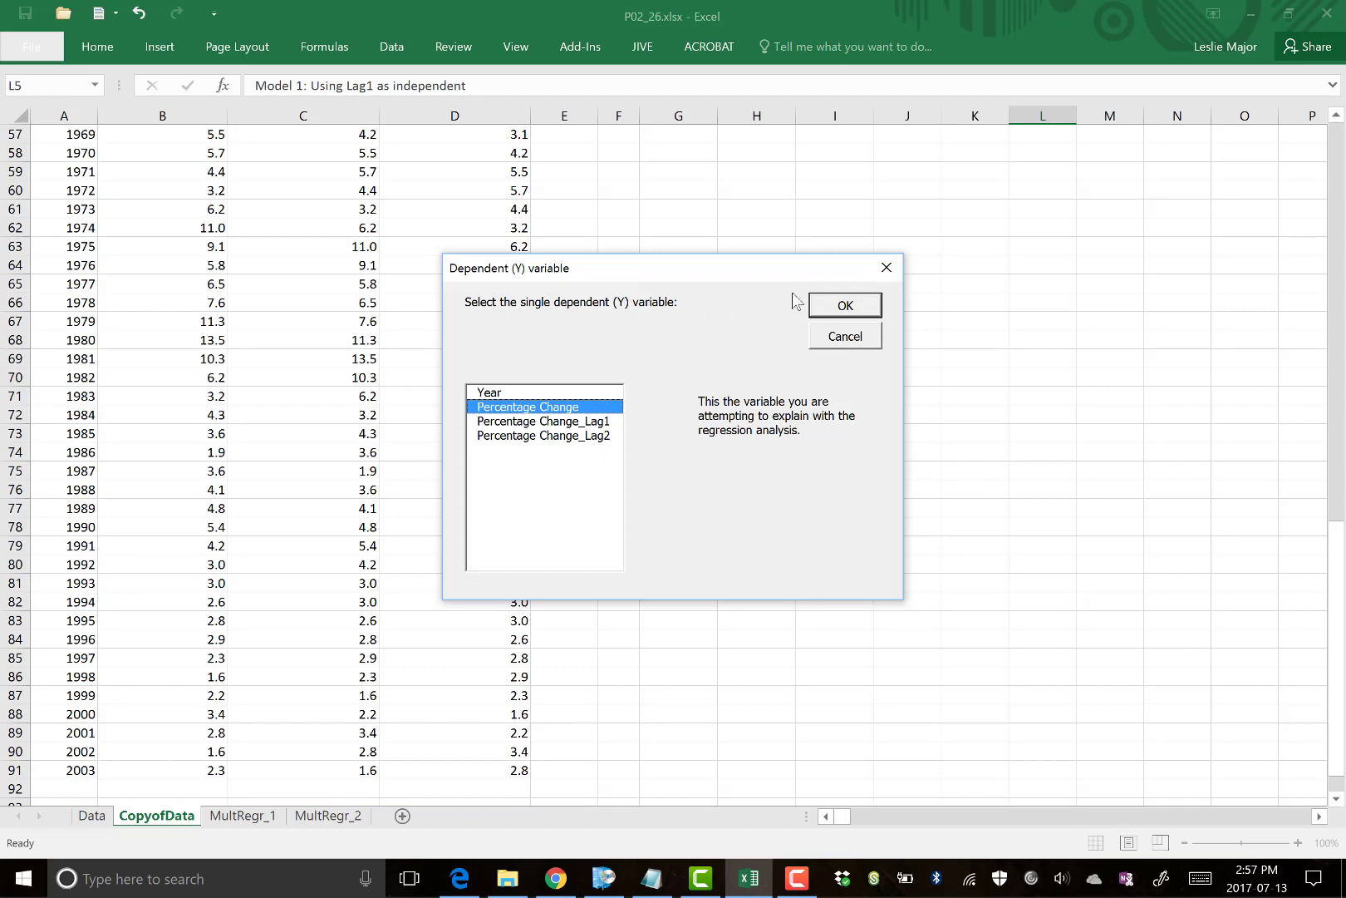
{"action": "left_click", "coordinate": [838, 306]}
{"action": "left_click_drag", "start_coordinate": [581, 407], "coordinate": [585, 426]}
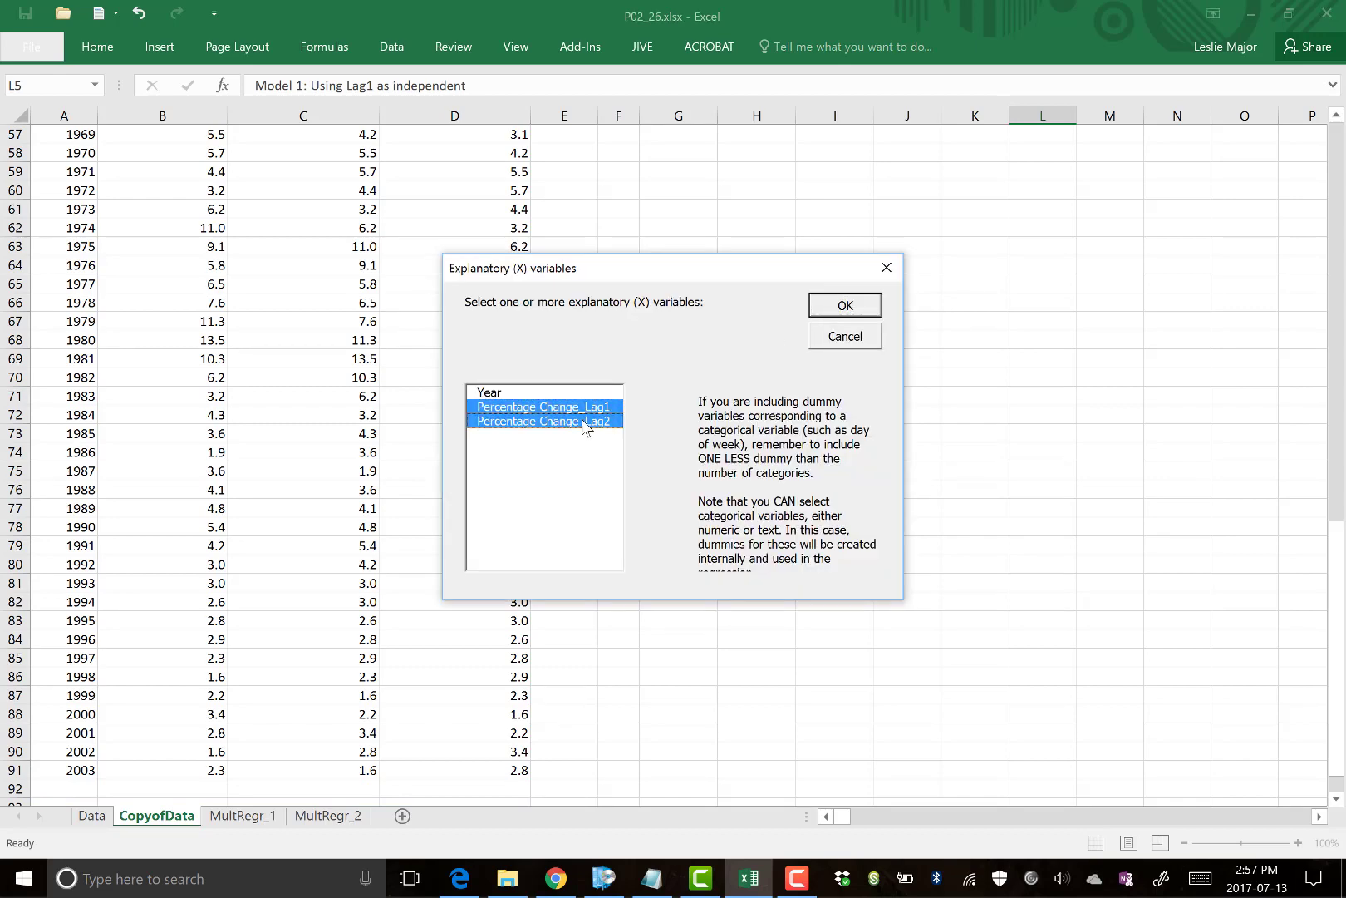
{"action": "left_click", "coordinate": [864, 308]}
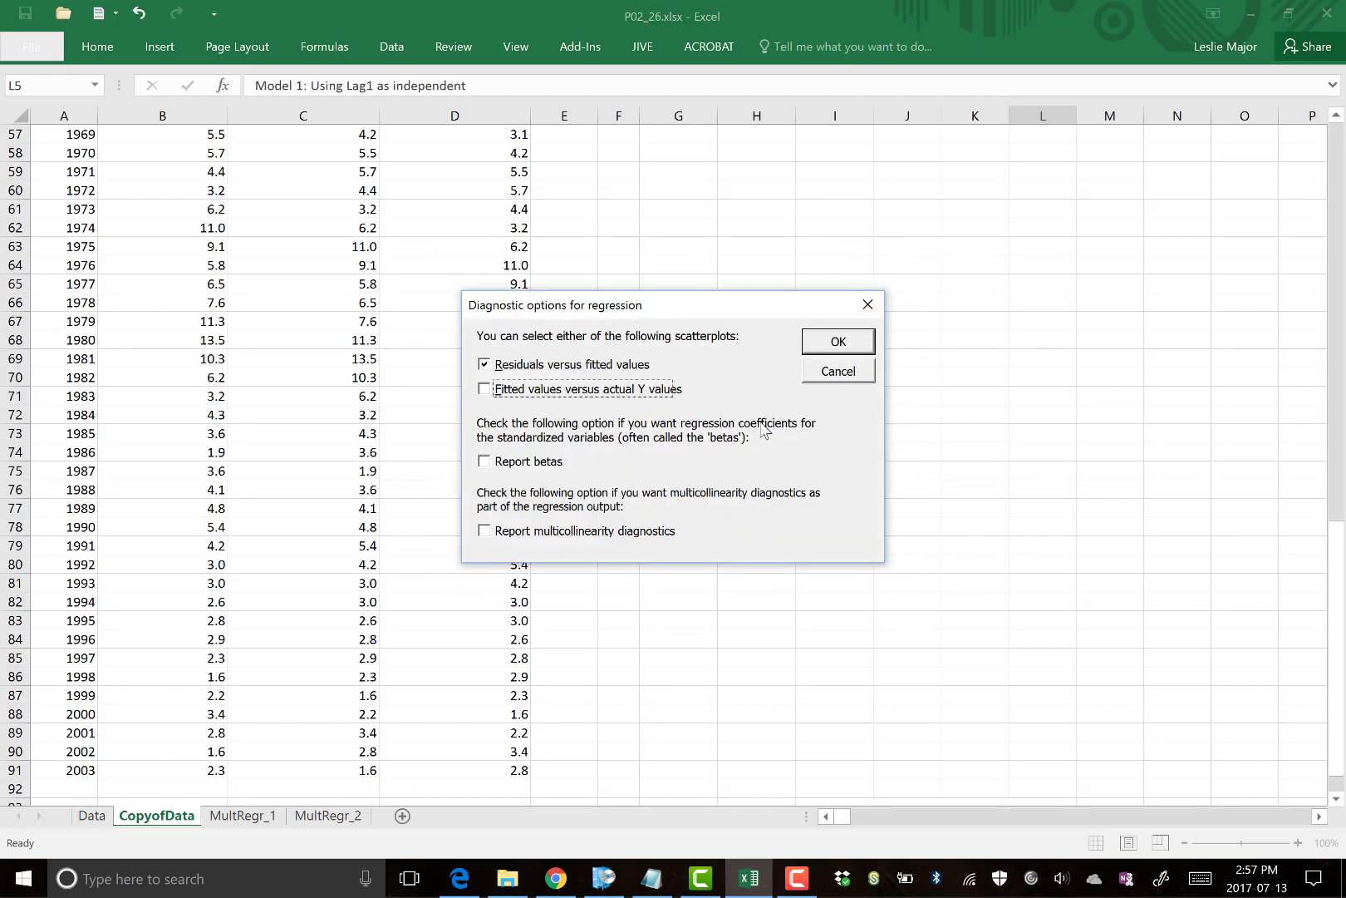
{"action": "left_click", "coordinate": [837, 342]}
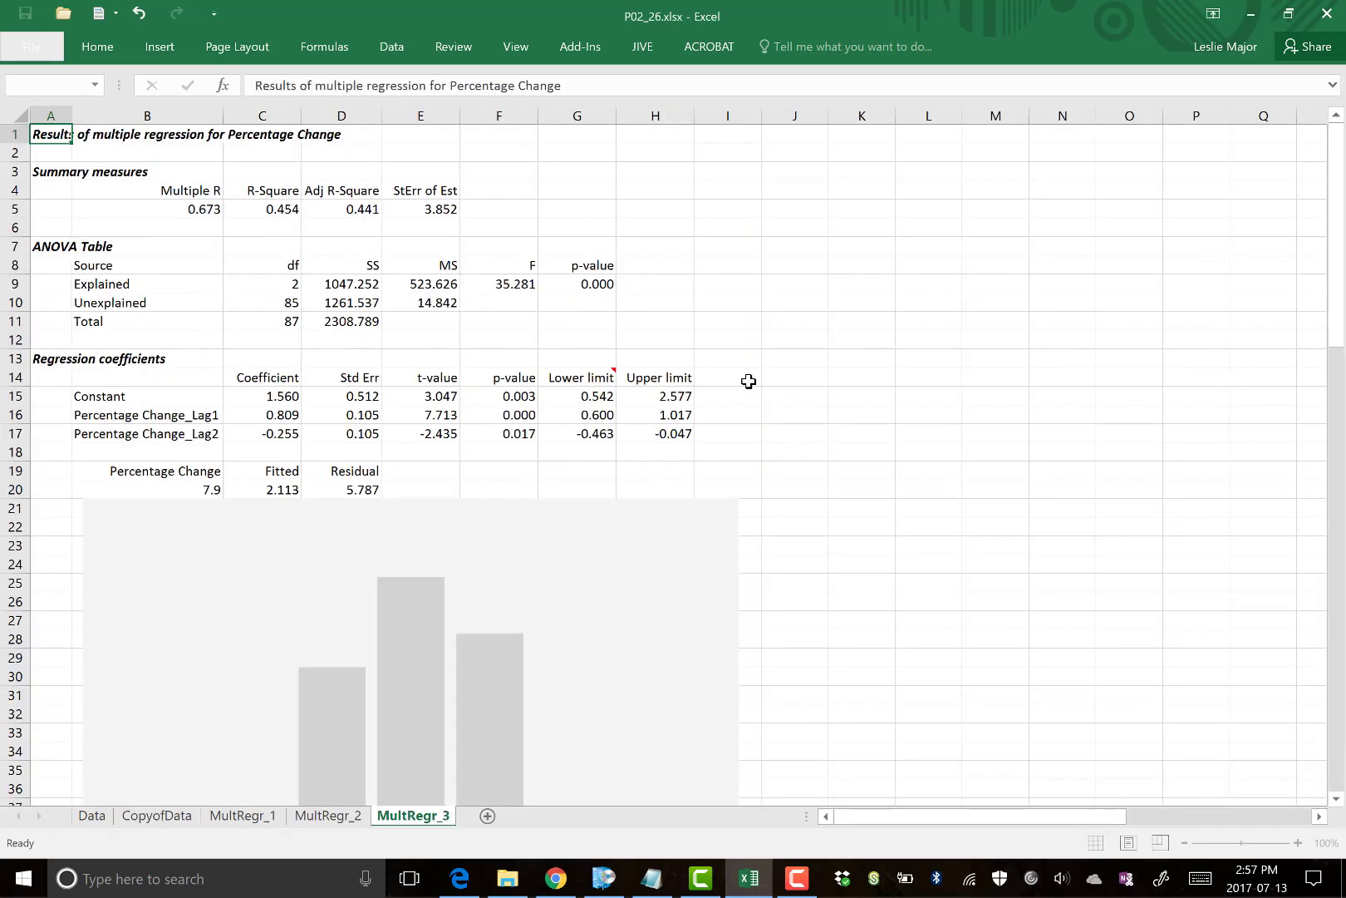
{"action": "left_click", "coordinate": [788, 285]}
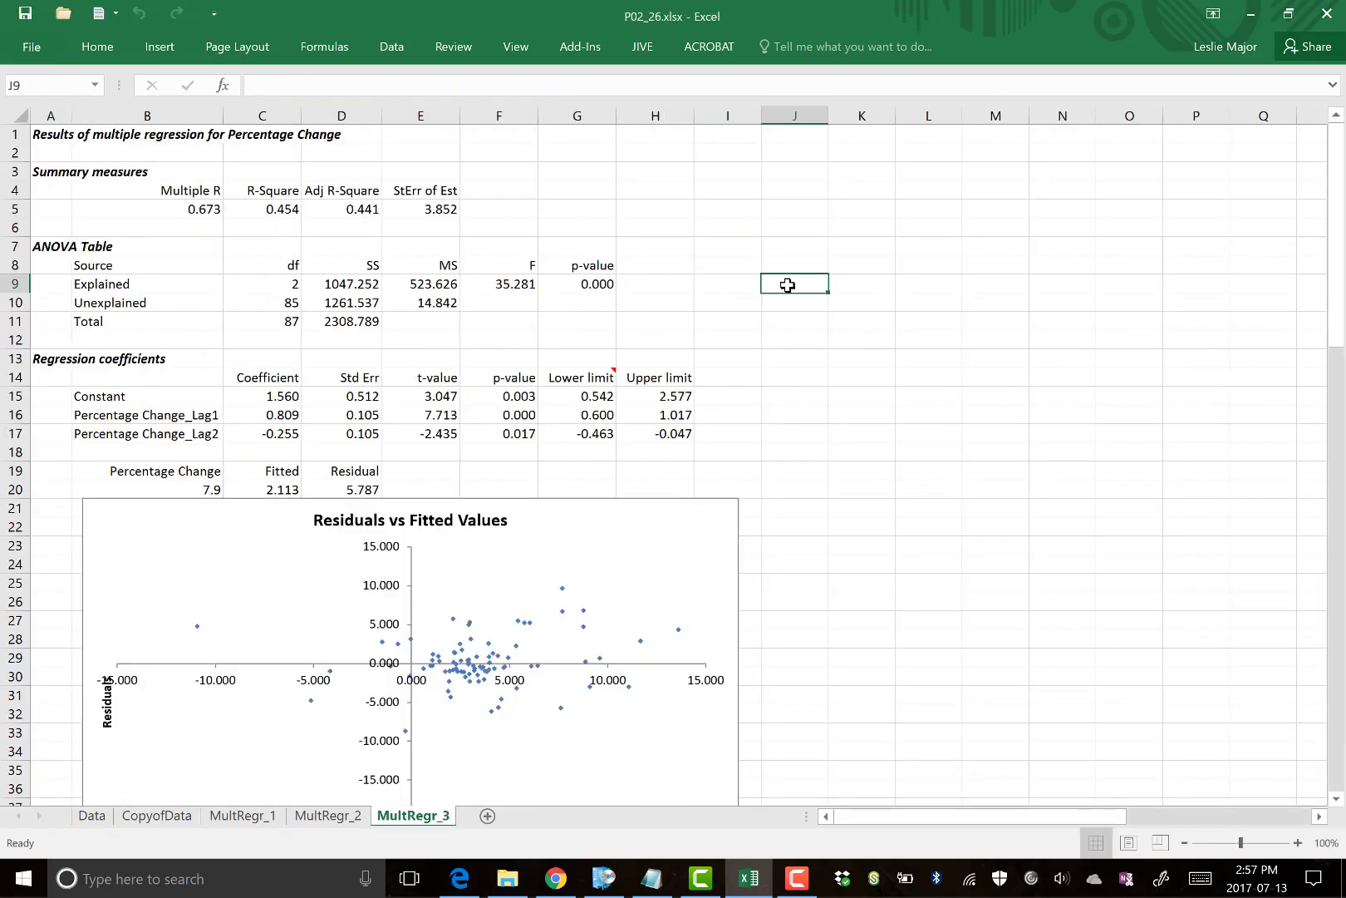
Copy MultRegr_3's Adj R-Square label and value after checking the lag p-values, then go to CopyofData
{"action": "left_click", "coordinate": [589, 235]}
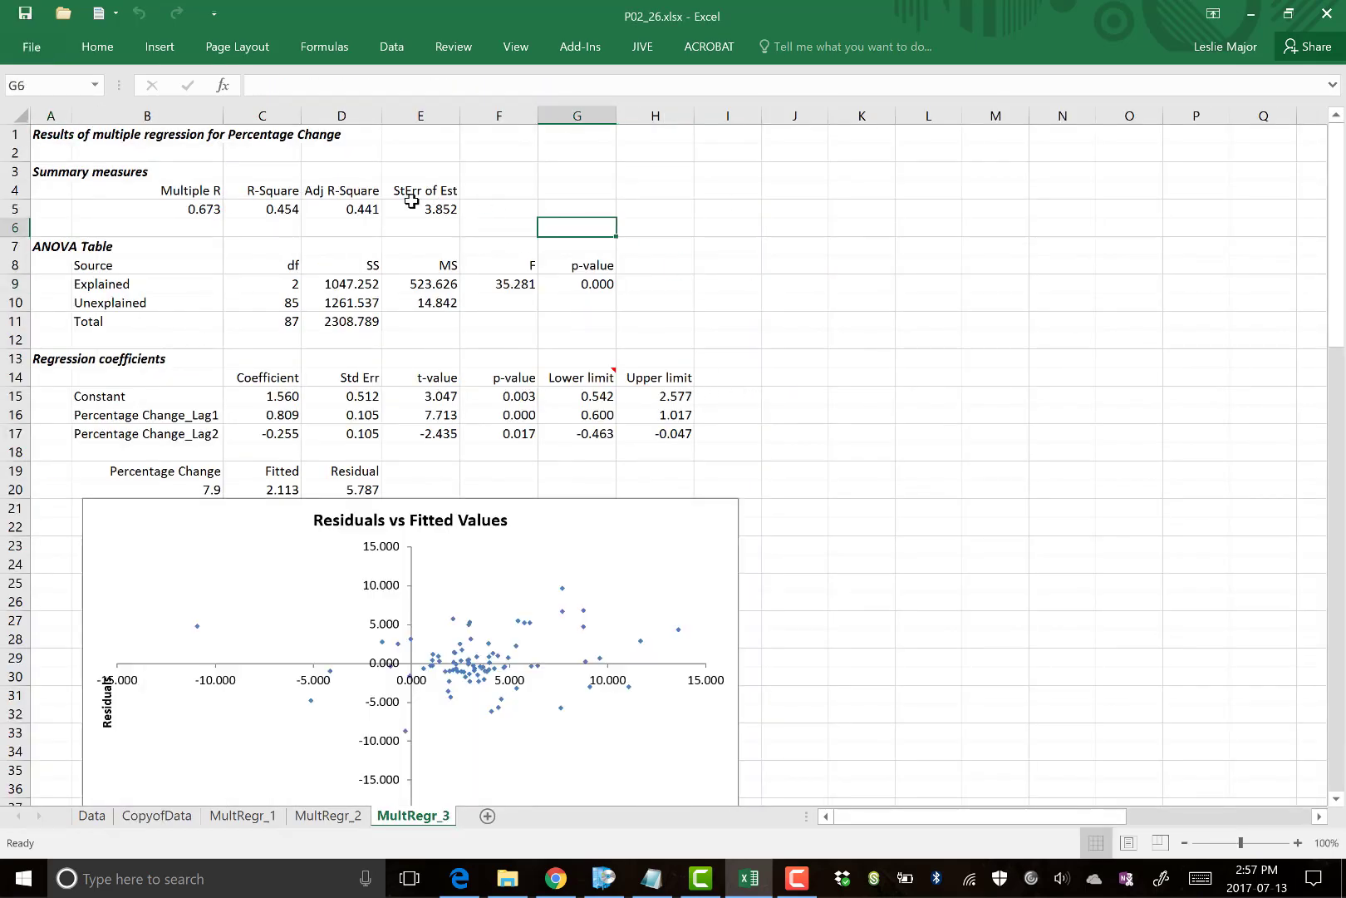
{"action": "left_click_drag", "start_coordinate": [351, 192], "coordinate": [346, 210]}
{"action": "key", "text": "ctrl+c"}
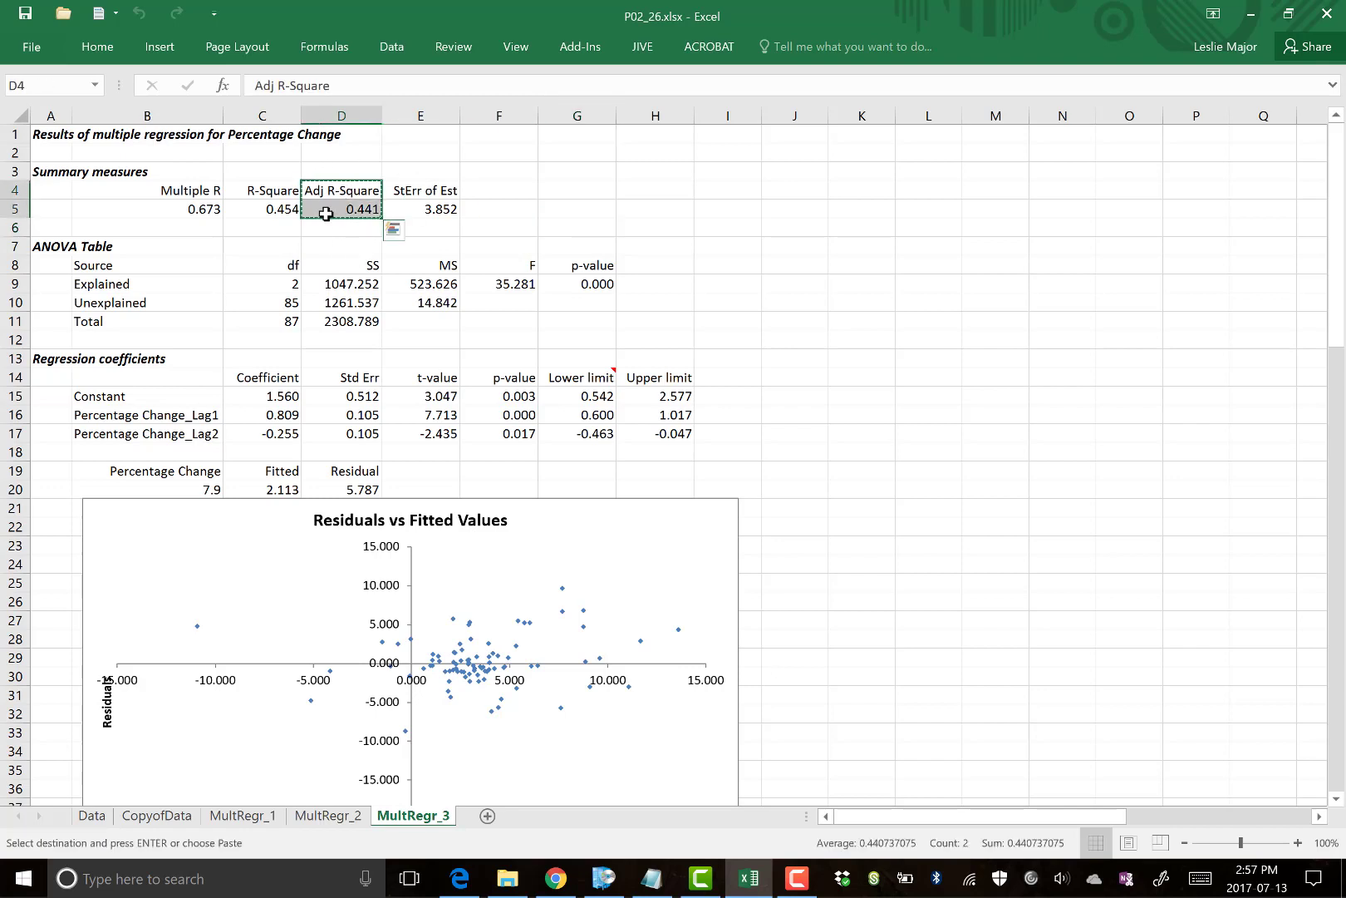
{"action": "left_click", "coordinate": [732, 322]}
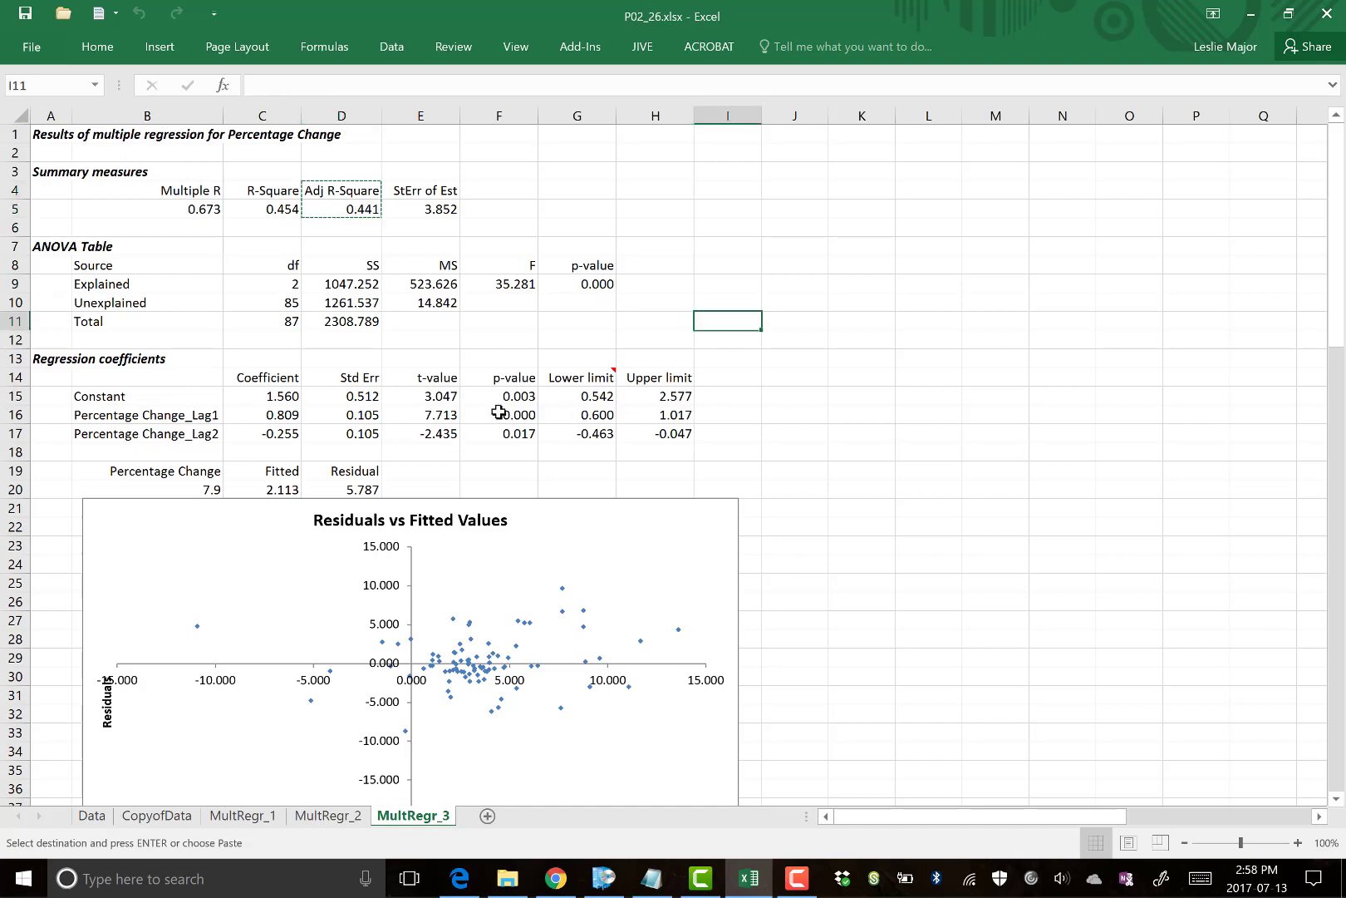
{"action": "left_click_drag", "start_coordinate": [495, 419], "coordinate": [499, 433]}
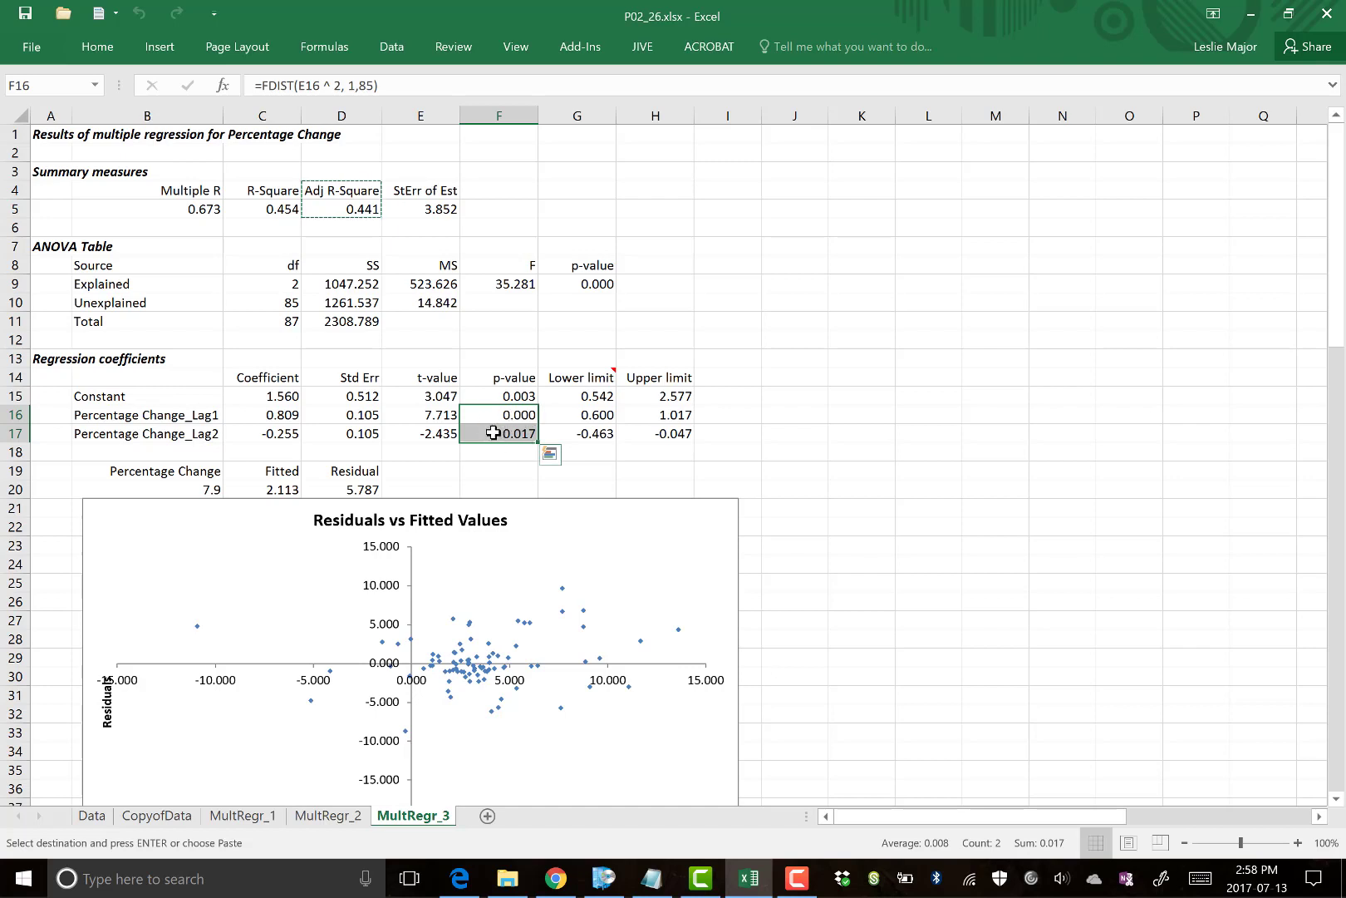
{"action": "left_click", "coordinate": [504, 415]}
{"action": "left_click", "coordinate": [505, 429]}
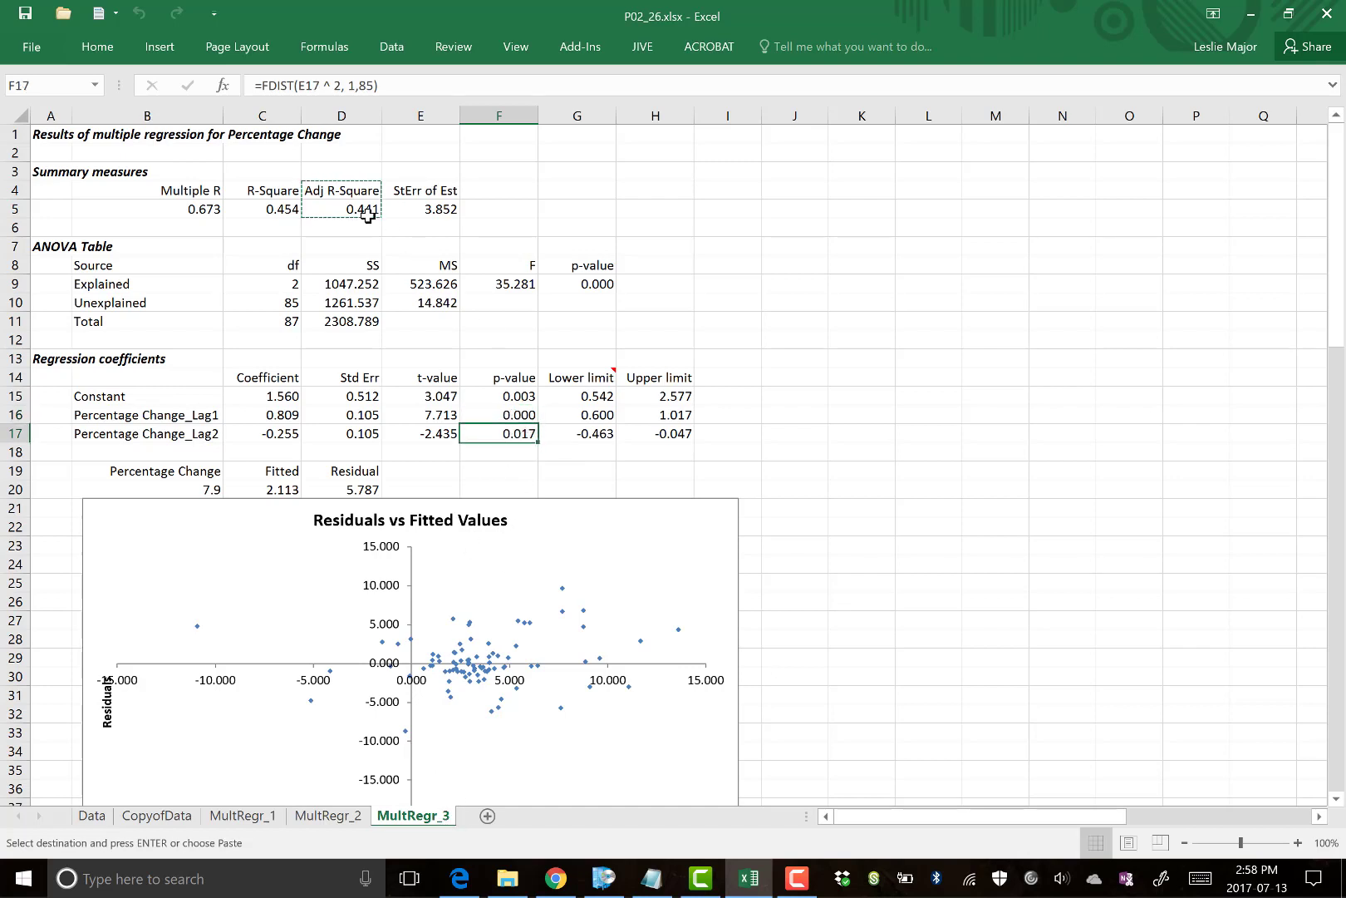
{"action": "left_click_drag", "start_coordinate": [364, 193], "coordinate": [364, 210]}
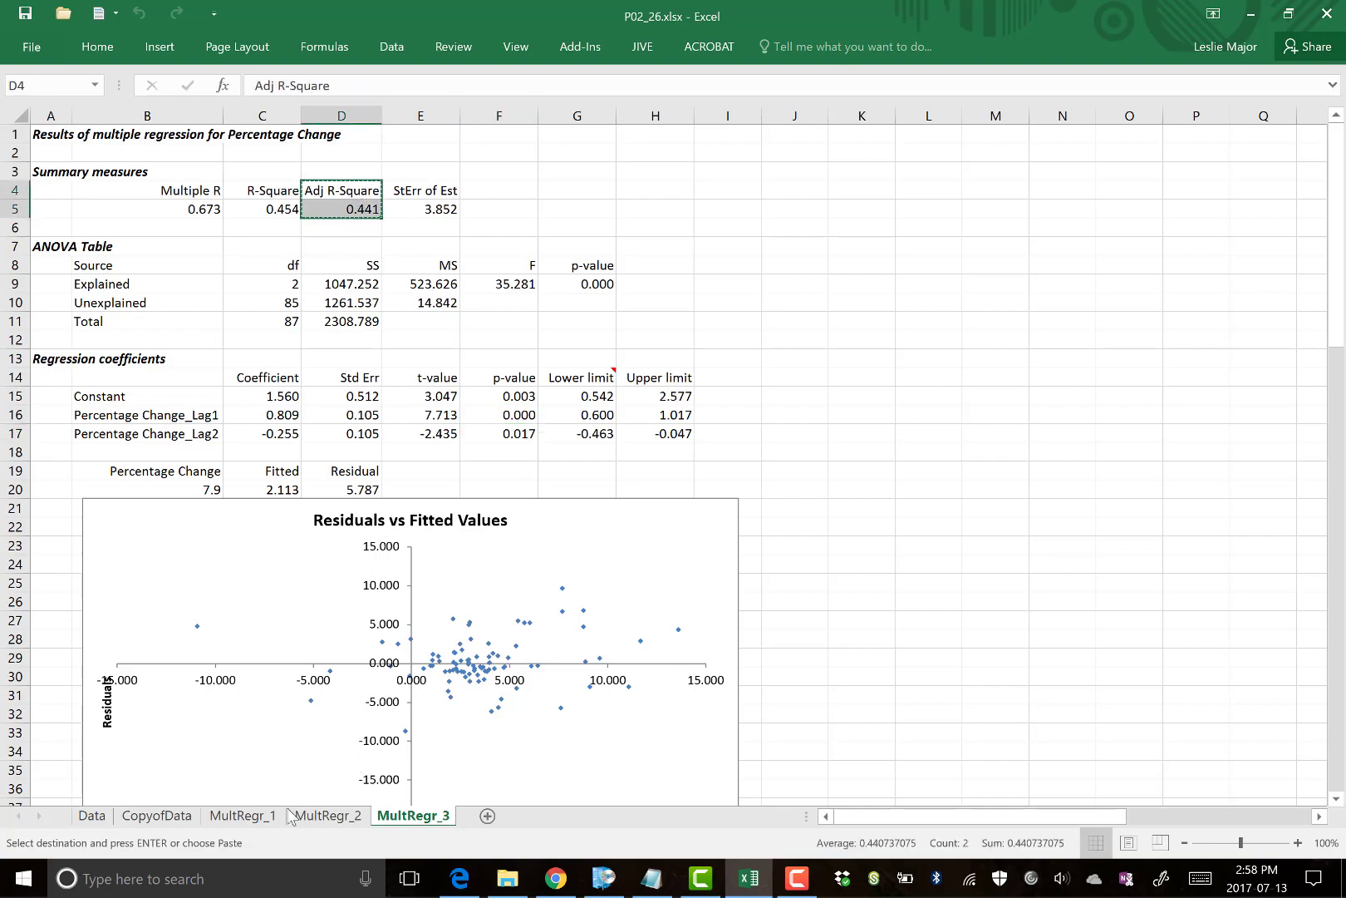
{"action": "left_click", "coordinate": [149, 815]}
Paste Adj R-Square 0.440737 under the Model 3 heading
{"action": "scroll", "coordinate": [980, 314], "scroll_direction": "up", "scroll_amount": 5}
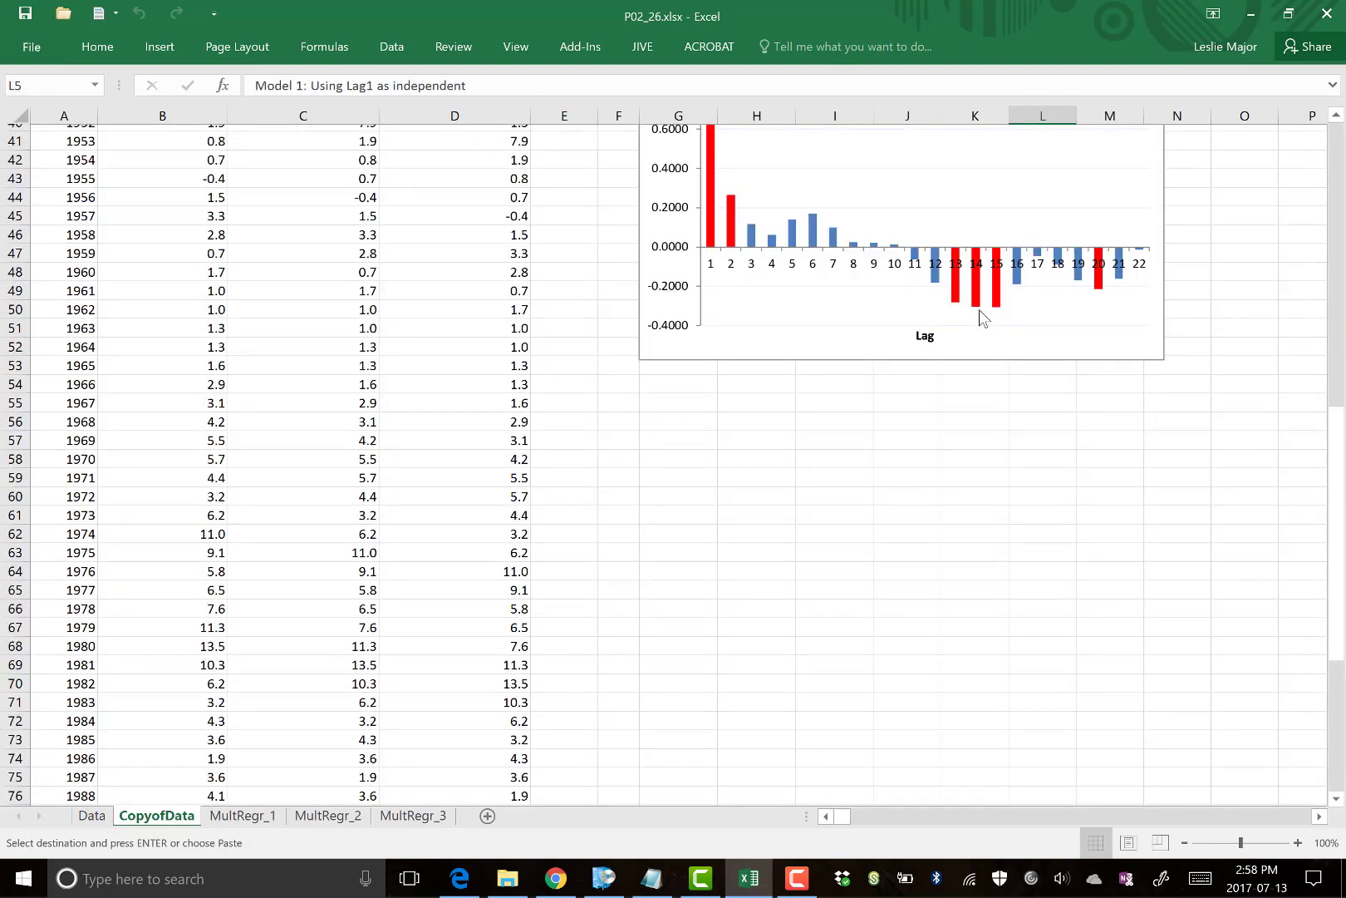
{"action": "scroll", "coordinate": [983, 310], "scroll_direction": "up", "scroll_amount": 13}
{"action": "scroll", "coordinate": [1039, 411], "scroll_direction": "down", "scroll_amount": 1}
{"action": "left_click", "coordinate": [1053, 545]}
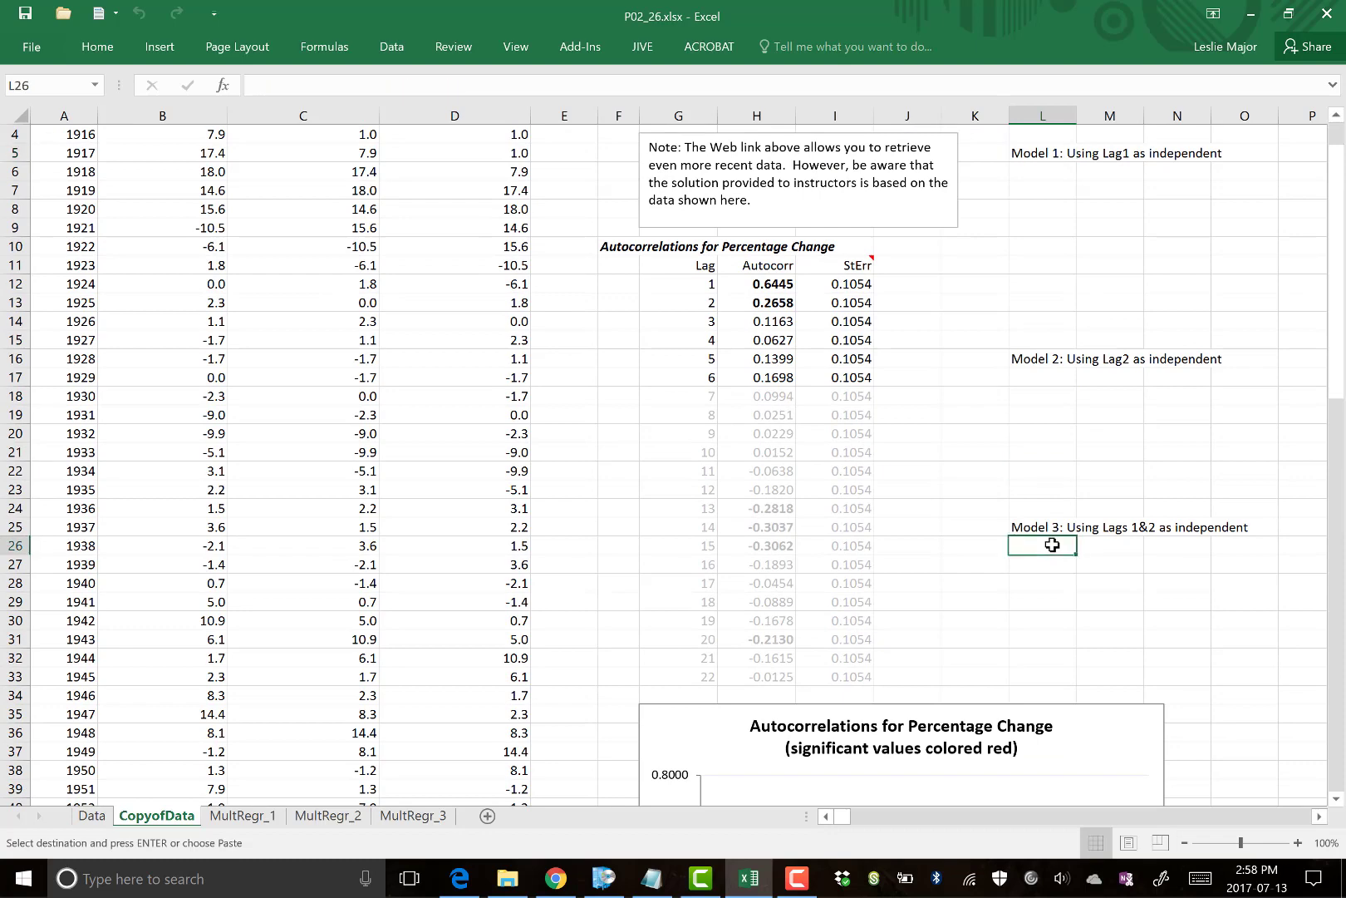
{"action": "right_click", "coordinate": [1052, 544]}
{"action": "left_click", "coordinate": [1109, 206]}
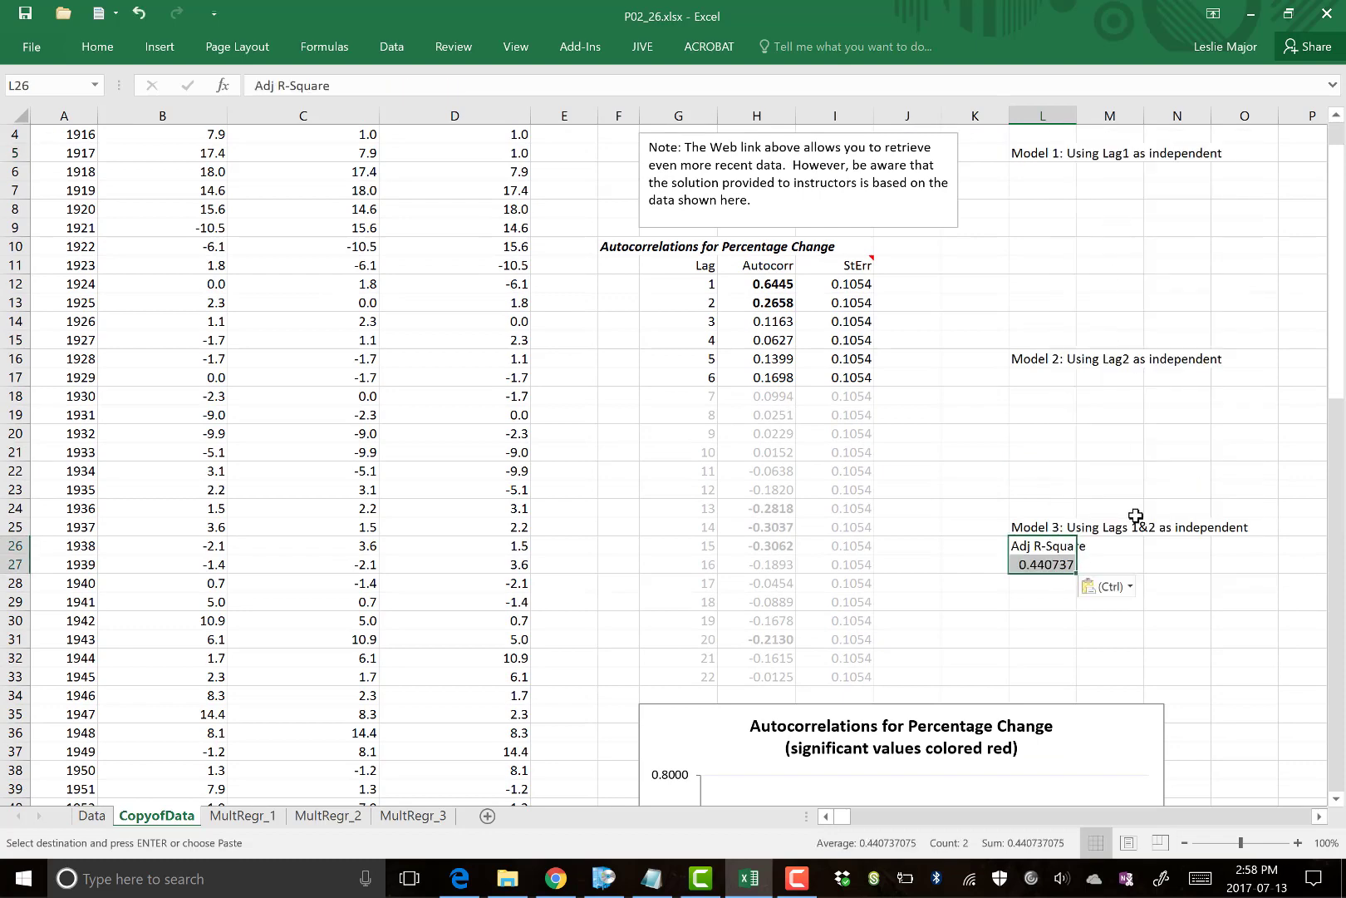
Add a note below it that all independent-variable p-values are below 0.05
{"action": "left_click", "coordinate": [1056, 585]}
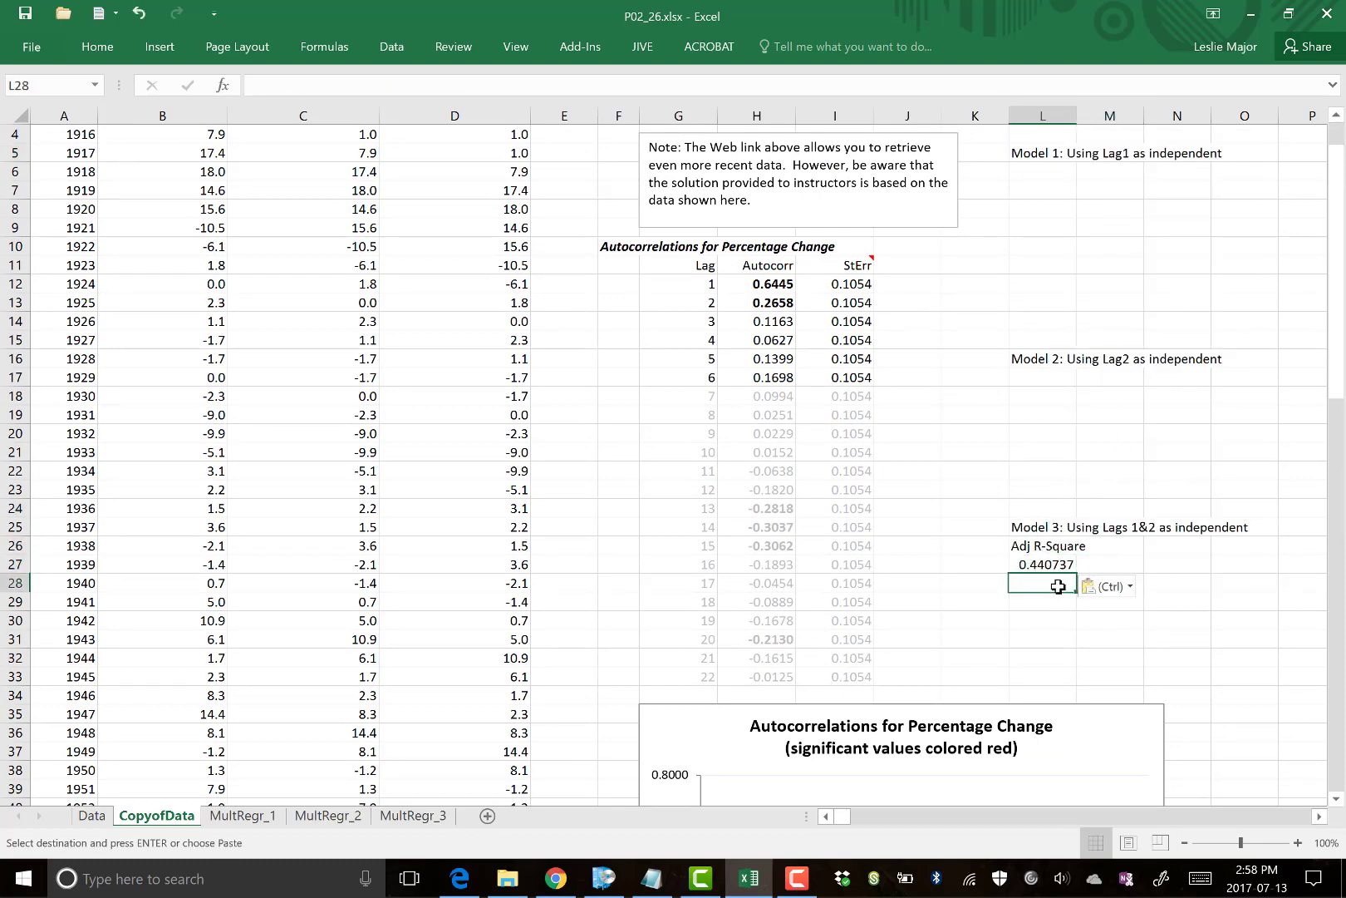
{"action": "type", "text": "all"}
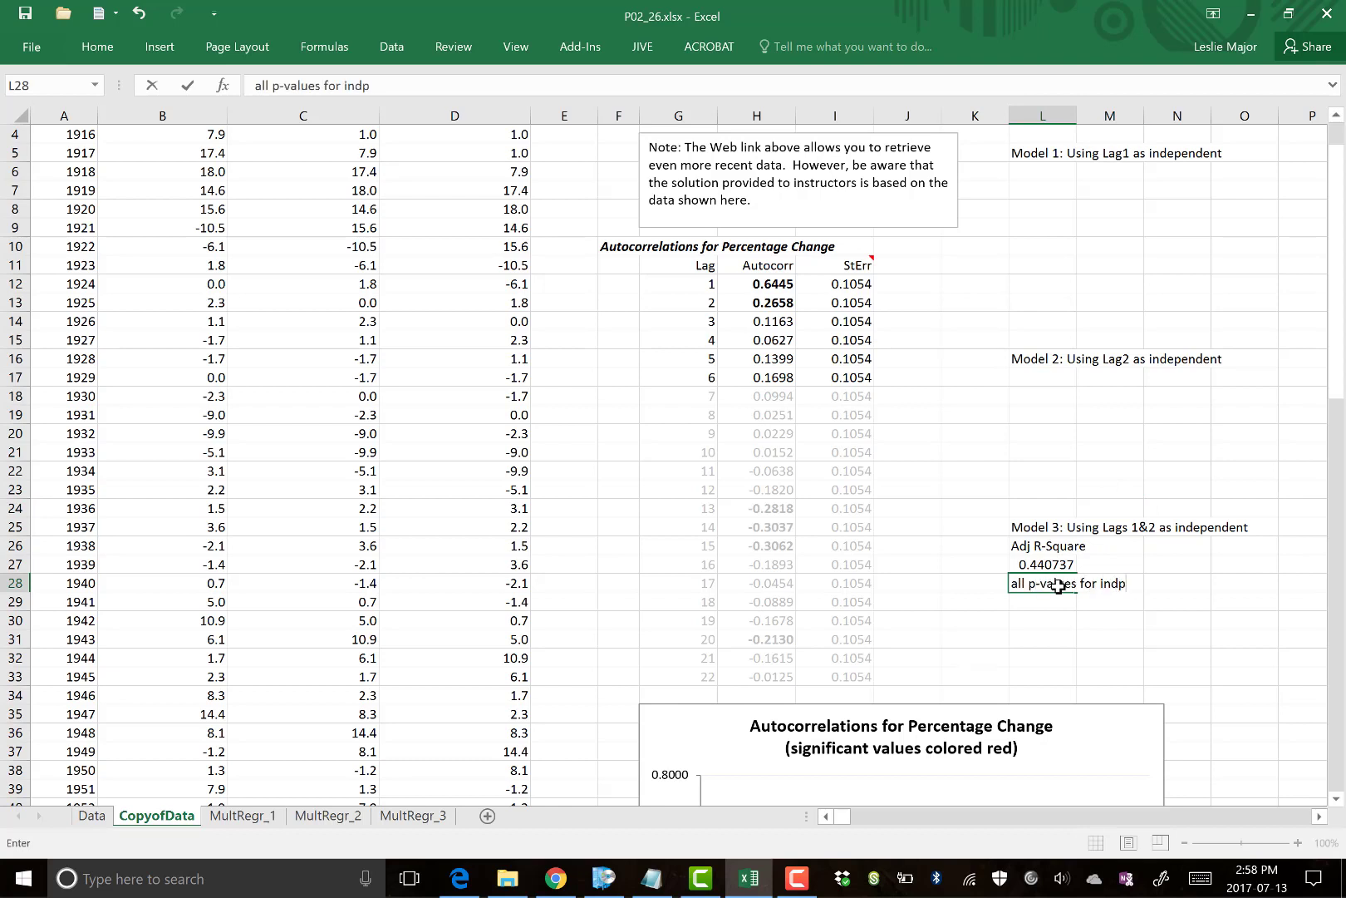
{"action": "type", "text": " p-values for indenp"}
{"action": "key", "text": "BackSpace"}
{"action": "type", "text": "enp"}
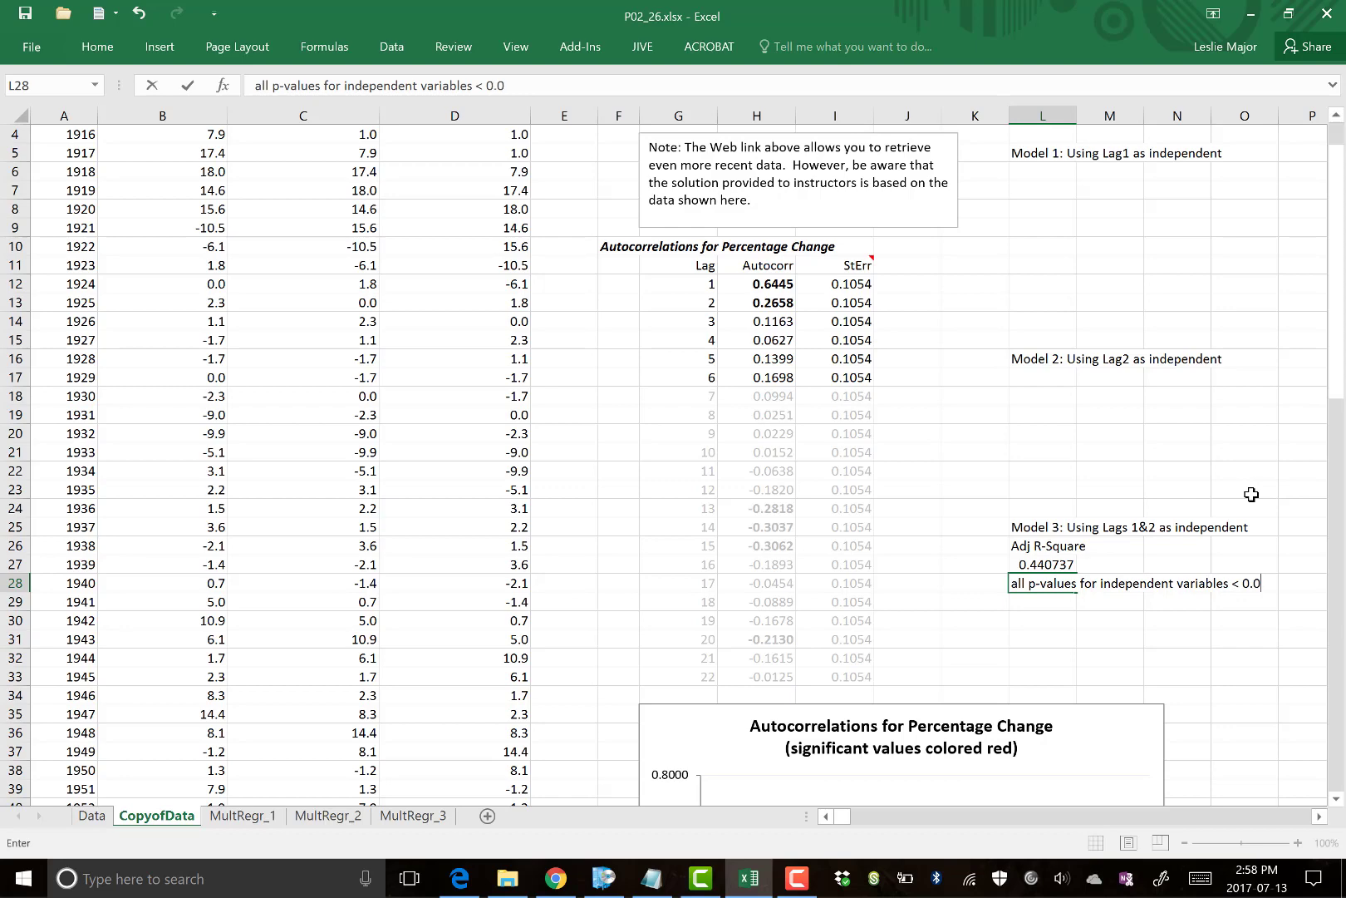
{"action": "left_click", "coordinate": [1225, 475]}
{"action": "left_click", "coordinate": [1047, 470]}
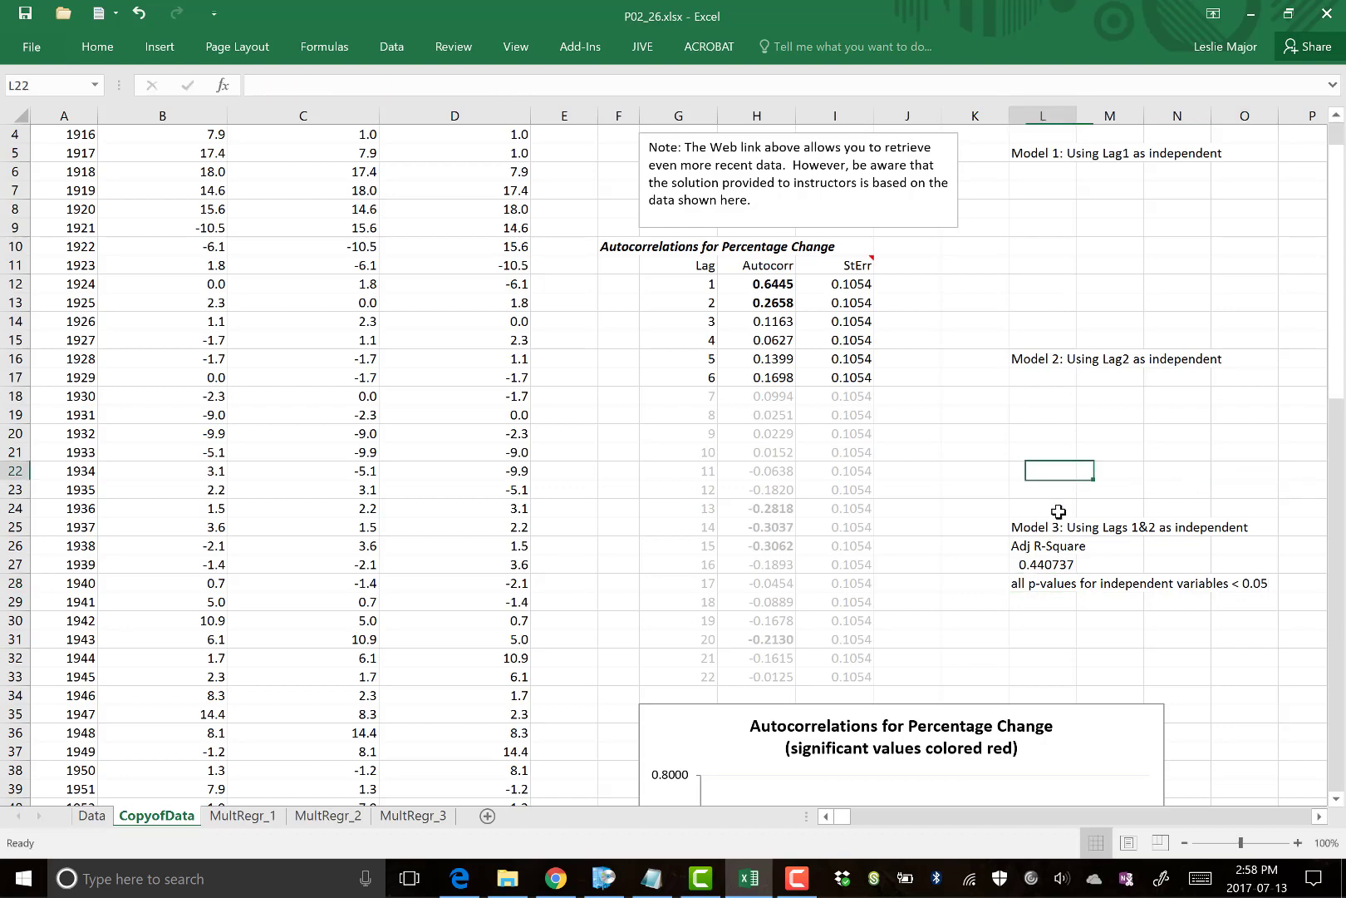
Colour the three Model 3 note cells blue
{"action": "left_click_drag", "start_coordinate": [1049, 545], "coordinate": [1045, 574]}
{"action": "right_click", "coordinate": [1045, 565]}
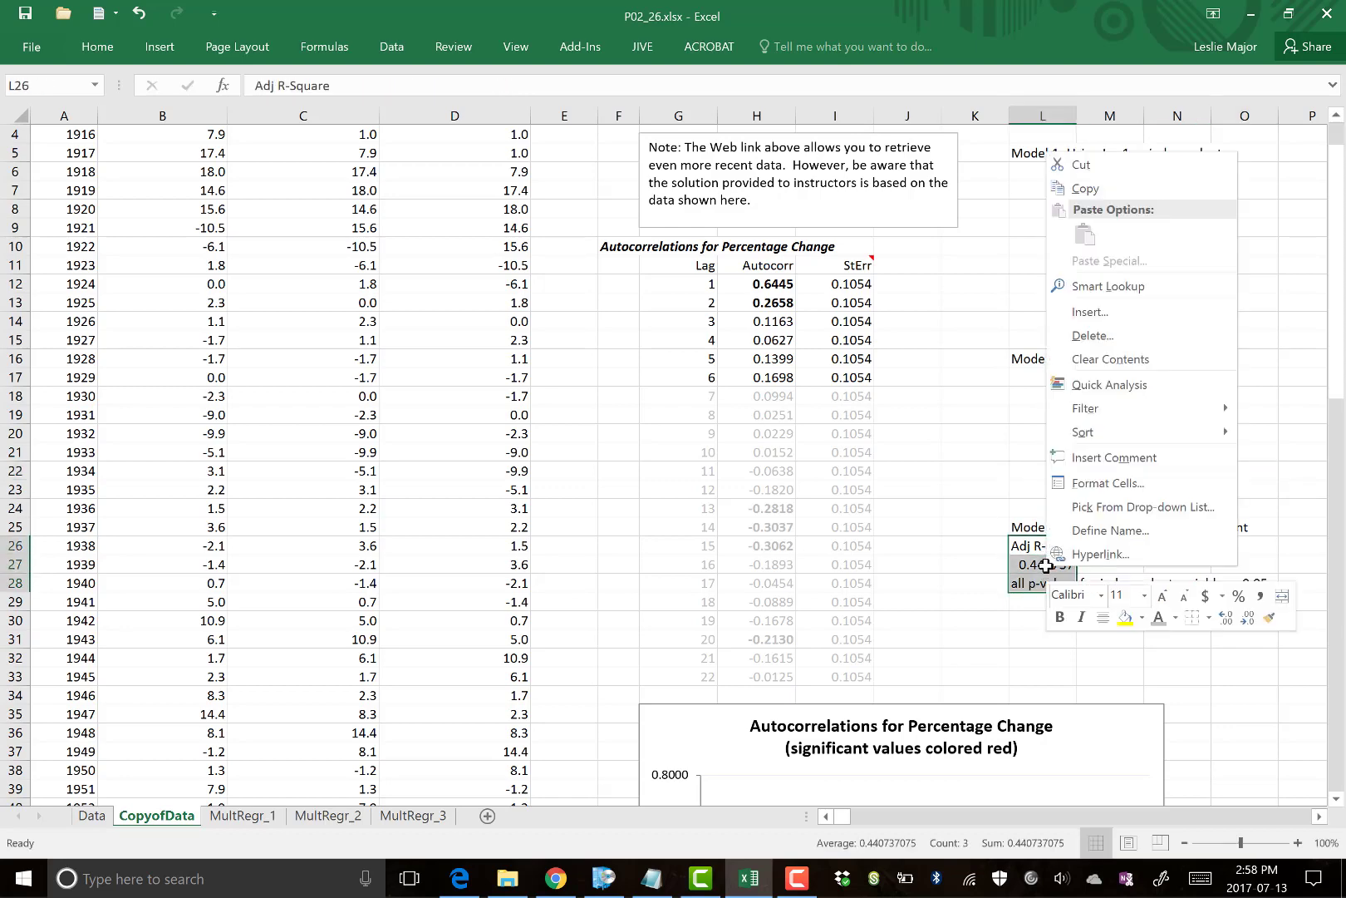
{"action": "left_click", "coordinate": [1175, 617]}
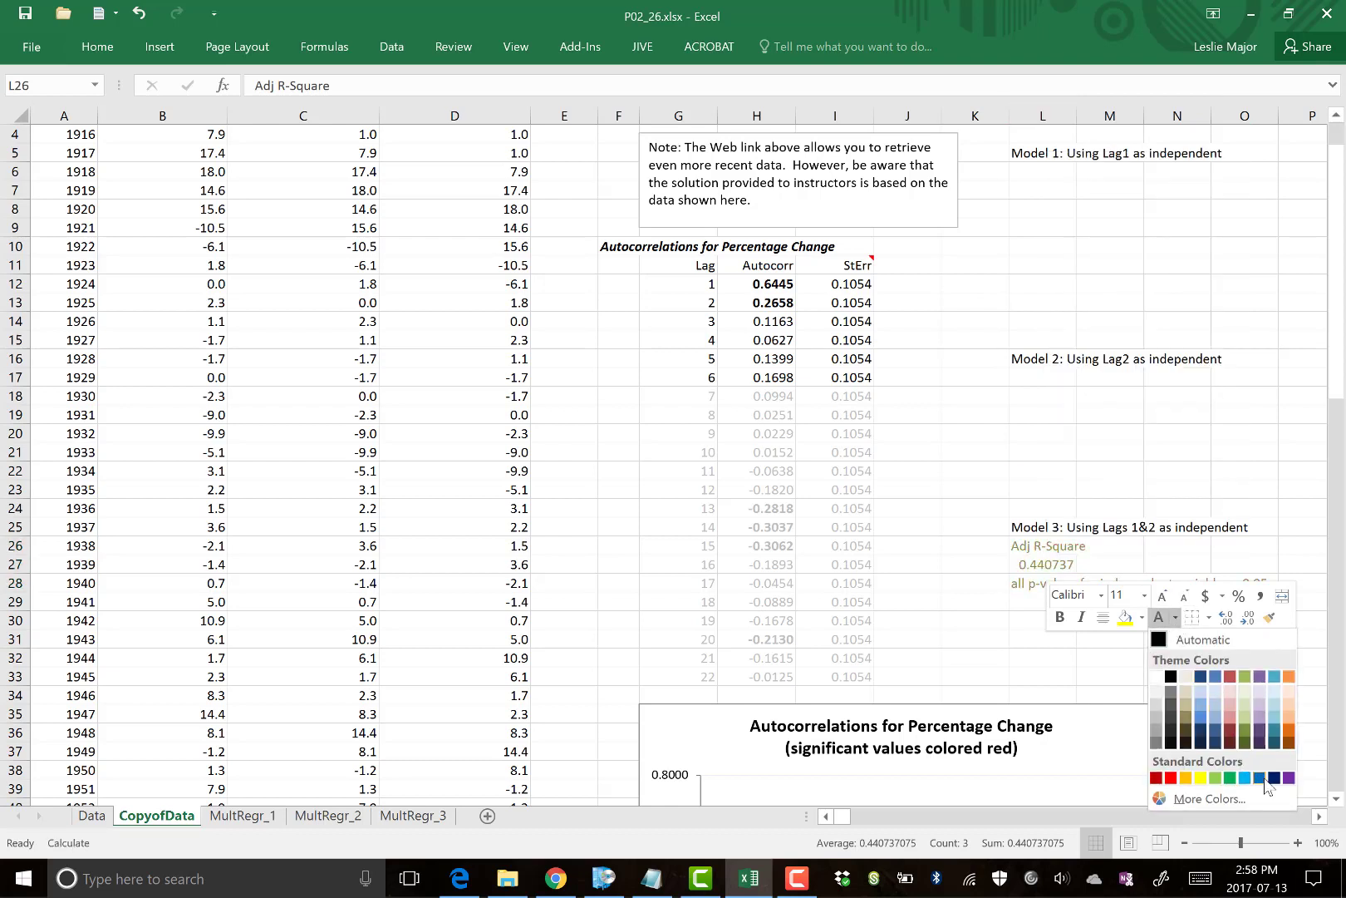
{"action": "left_click", "coordinate": [1263, 778]}
{"action": "left_click", "coordinate": [1177, 545]}
{"action": "left_click", "coordinate": [1175, 474]}
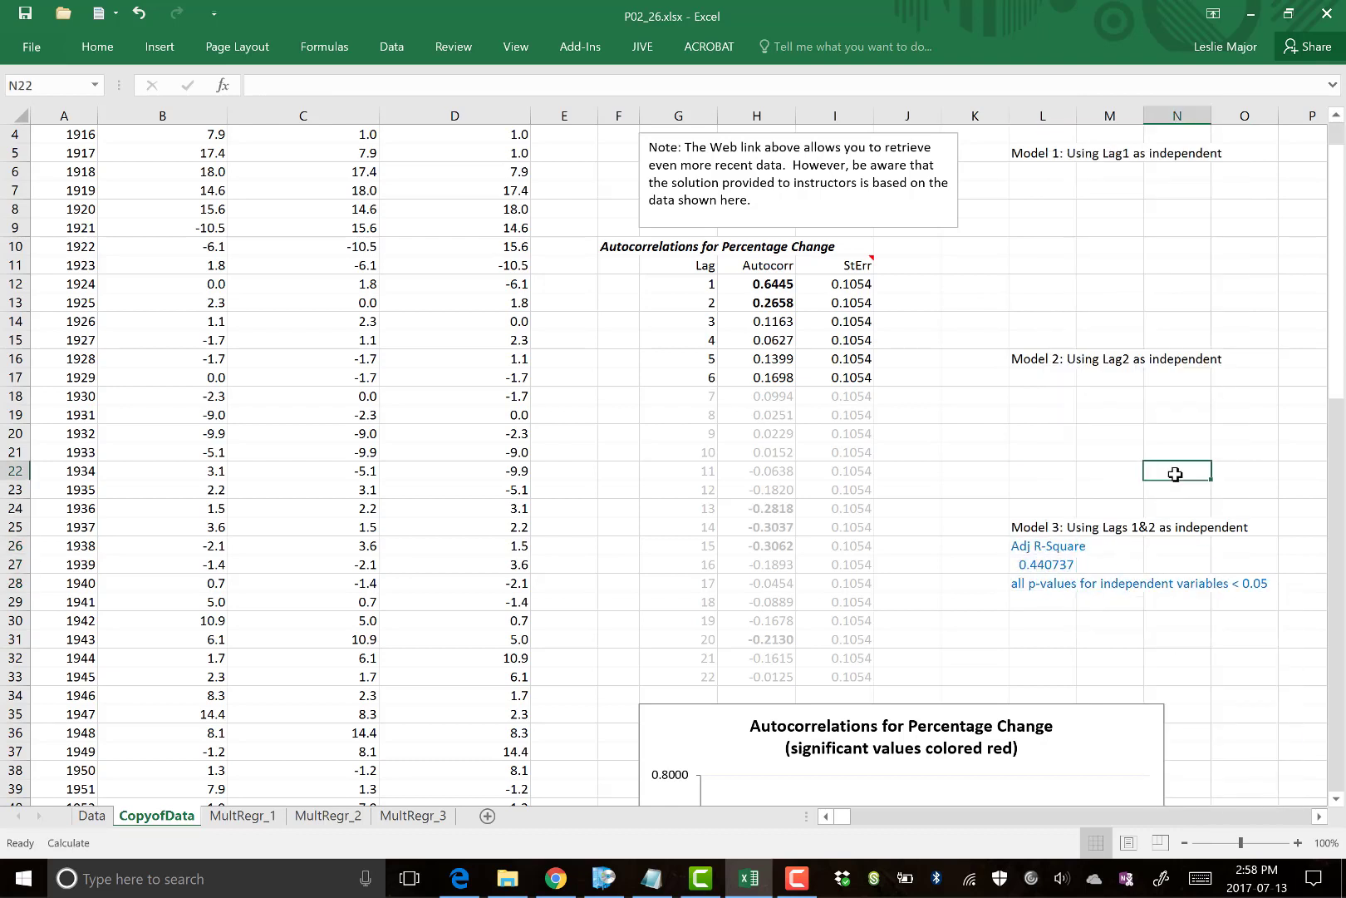
{"action": "left_click", "coordinate": [1046, 356]}
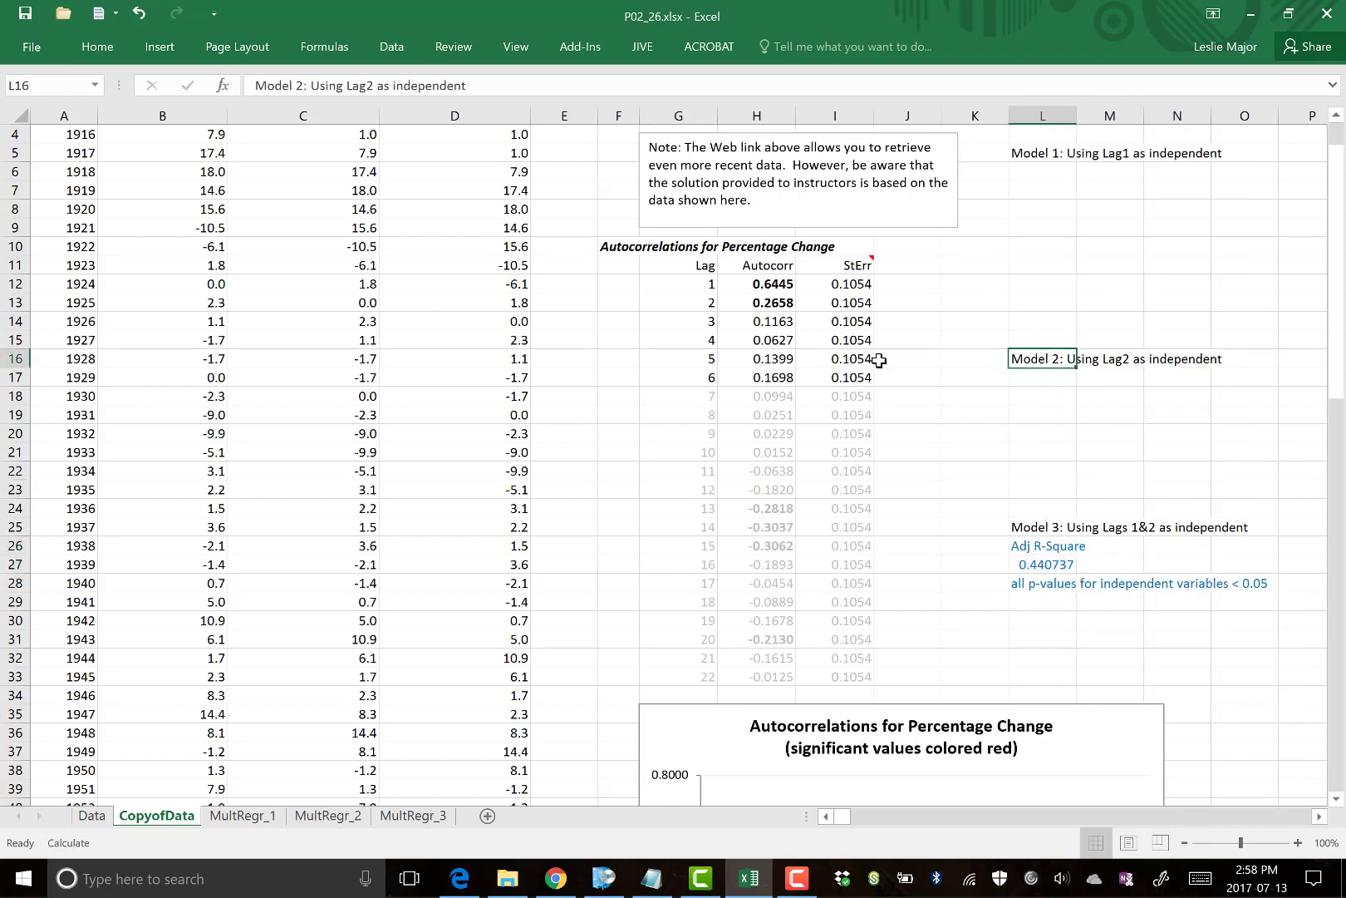
Copy Model 2's R-Square label and value from the MultRegr_2 results sheet
{"action": "left_click", "coordinate": [329, 816]}
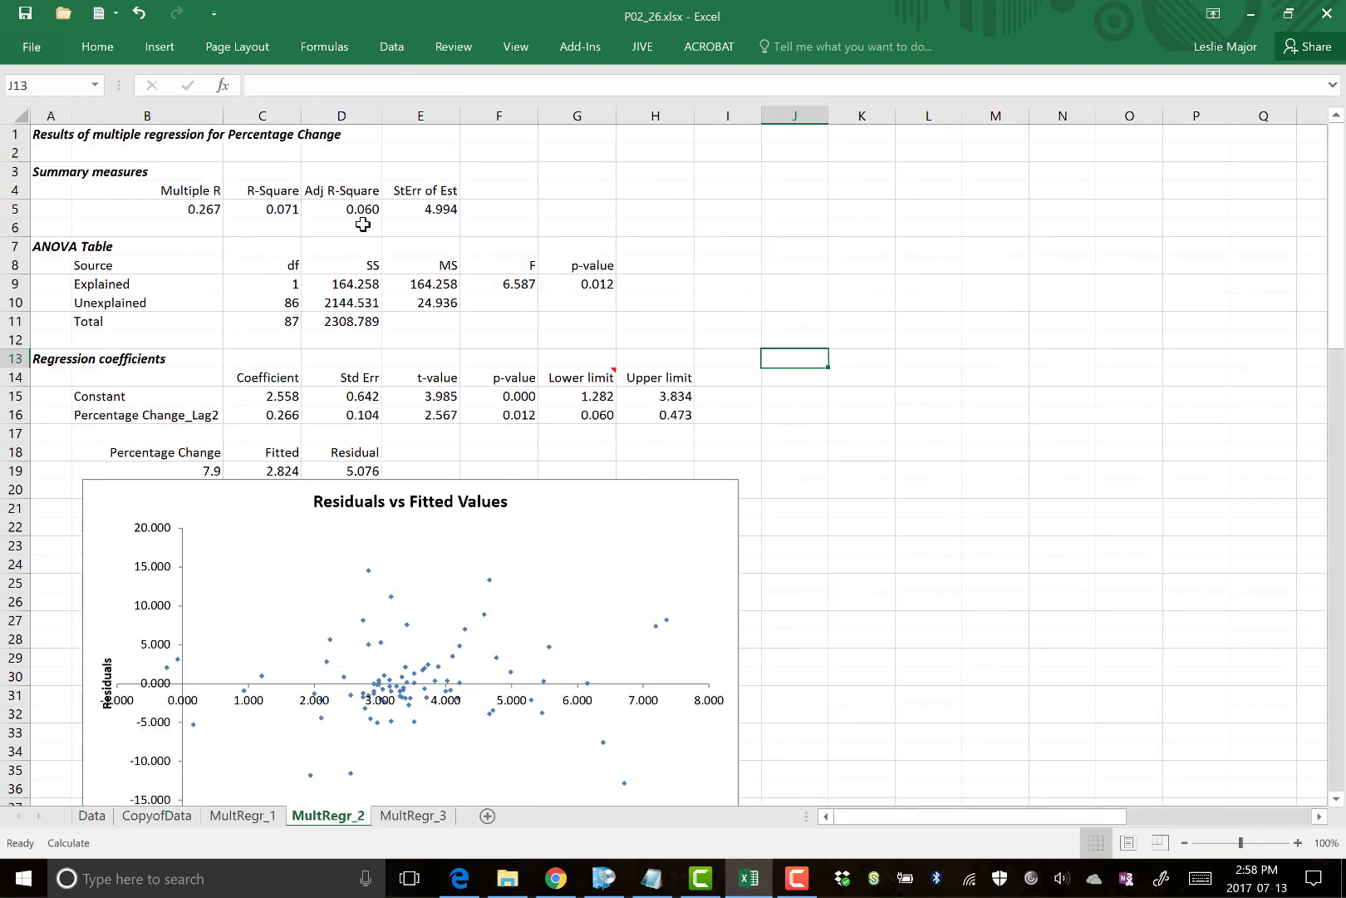
{"action": "left_click_drag", "start_coordinate": [272, 196], "coordinate": [275, 210]}
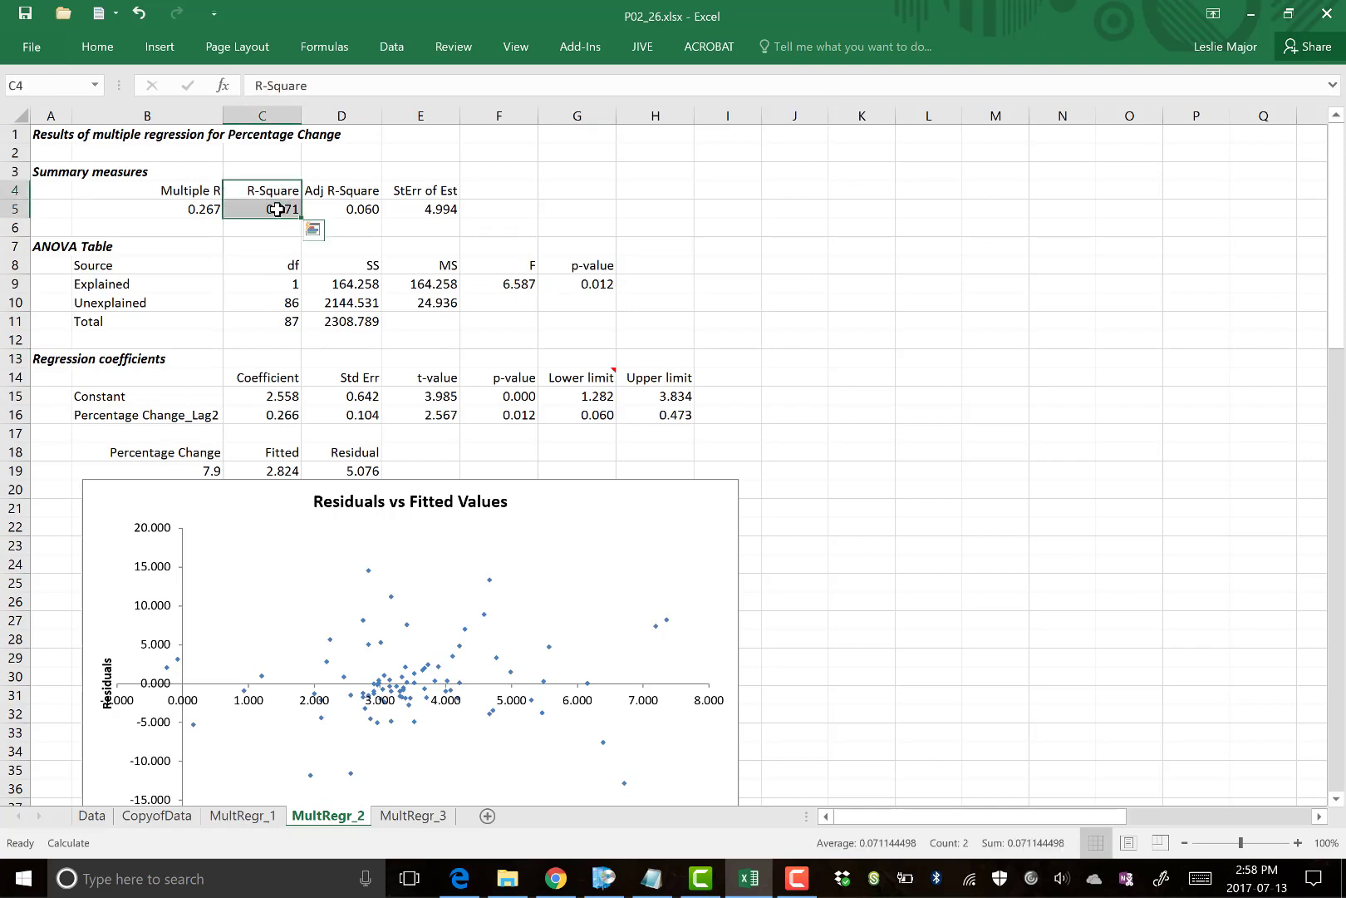
{"action": "key", "text": "ctrl+c"}
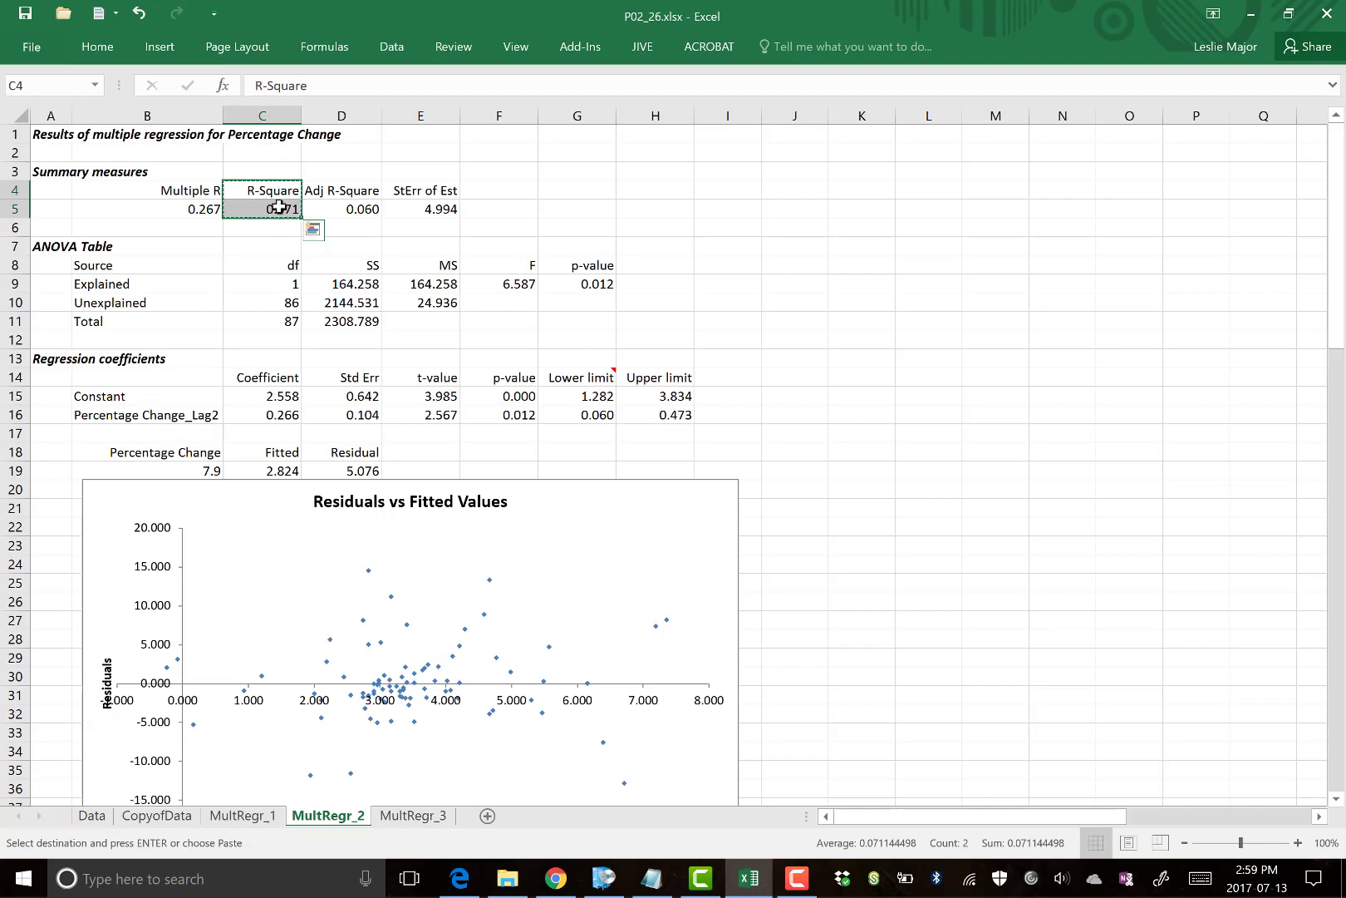
{"action": "left_click_drag", "start_coordinate": [279, 207], "coordinate": [281, 226]}
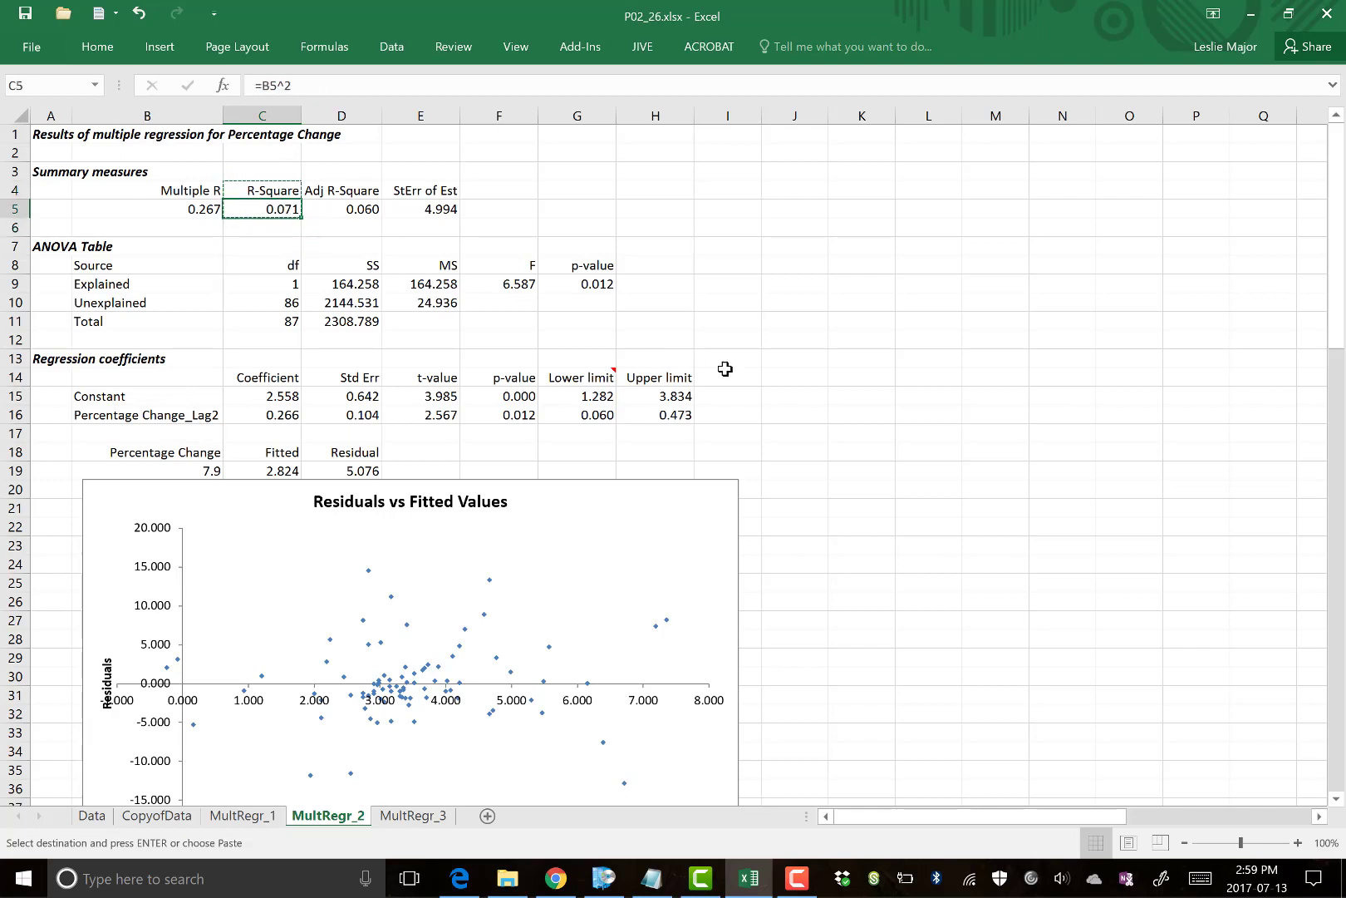
{"action": "left_click", "coordinate": [770, 378]}
{"action": "left_click", "coordinate": [531, 415]}
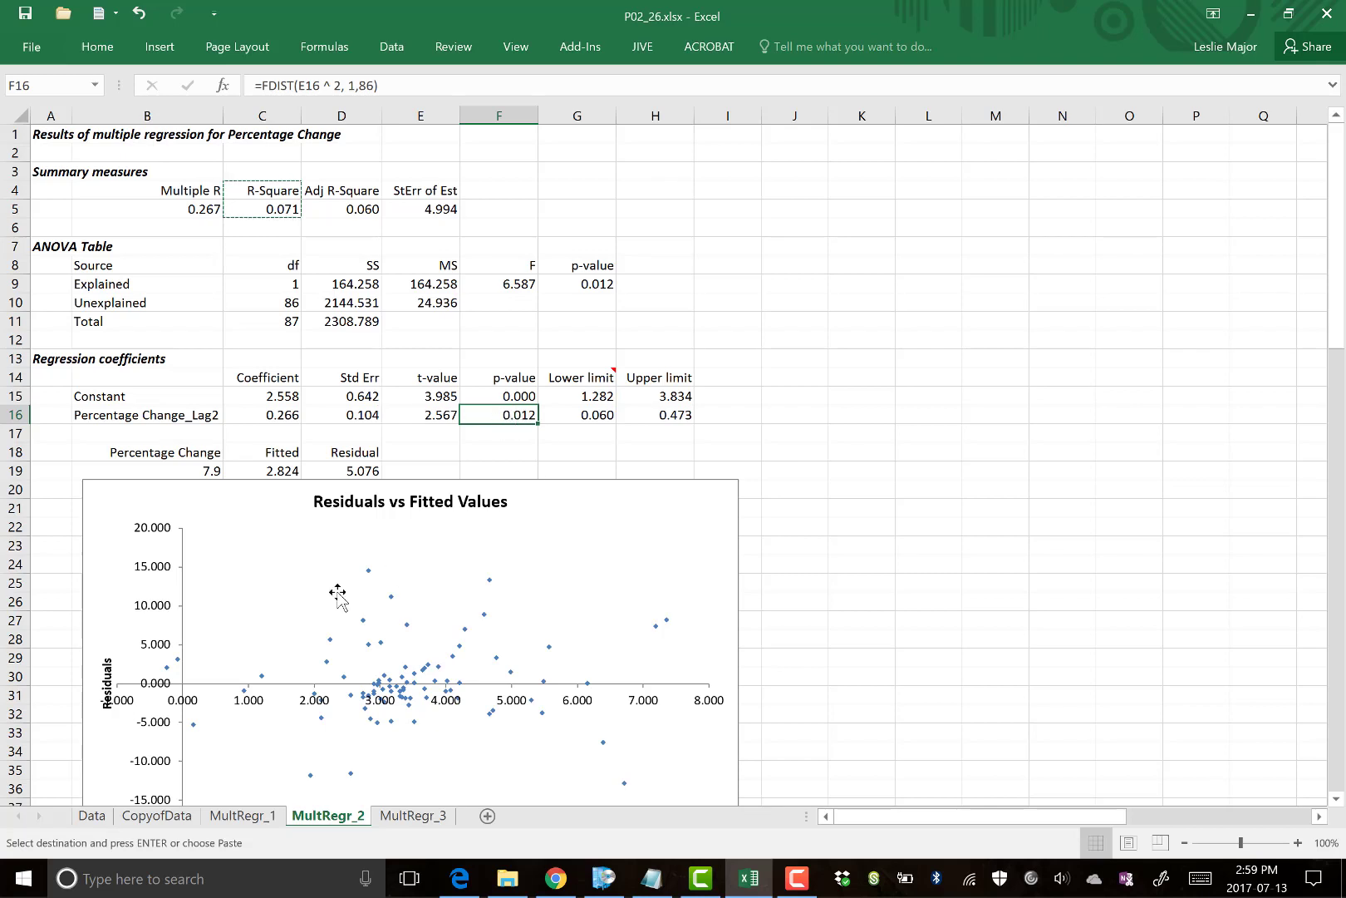
{"action": "left_click", "coordinate": [287, 194]}
{"action": "left_click_drag", "start_coordinate": [286, 194], "coordinate": [287, 204]}
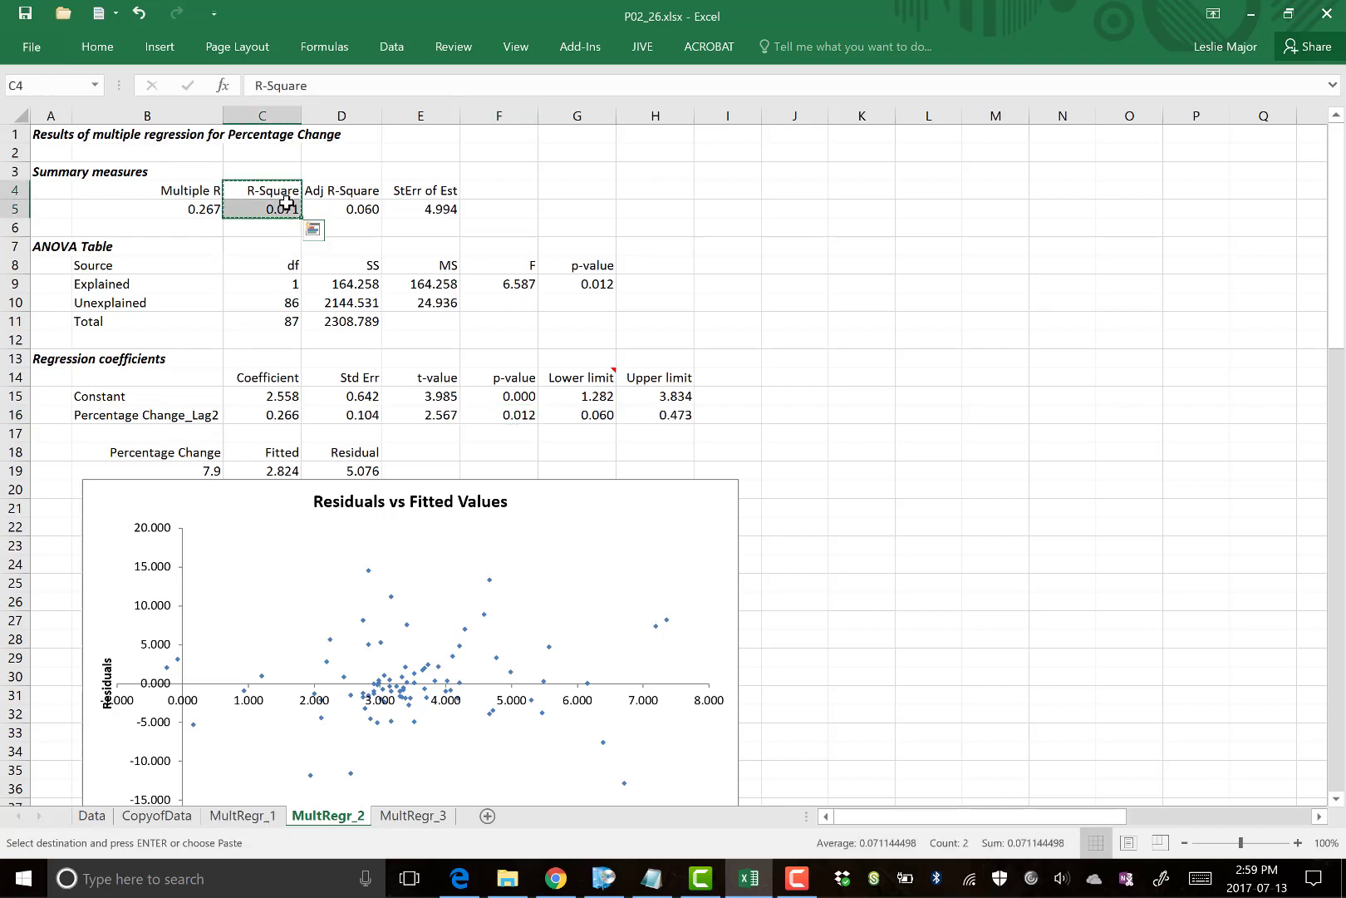
Paste the R-Square as values under the Model 2 heading on CopyofData, showing 0.071
{"action": "left_click", "coordinate": [173, 819]}
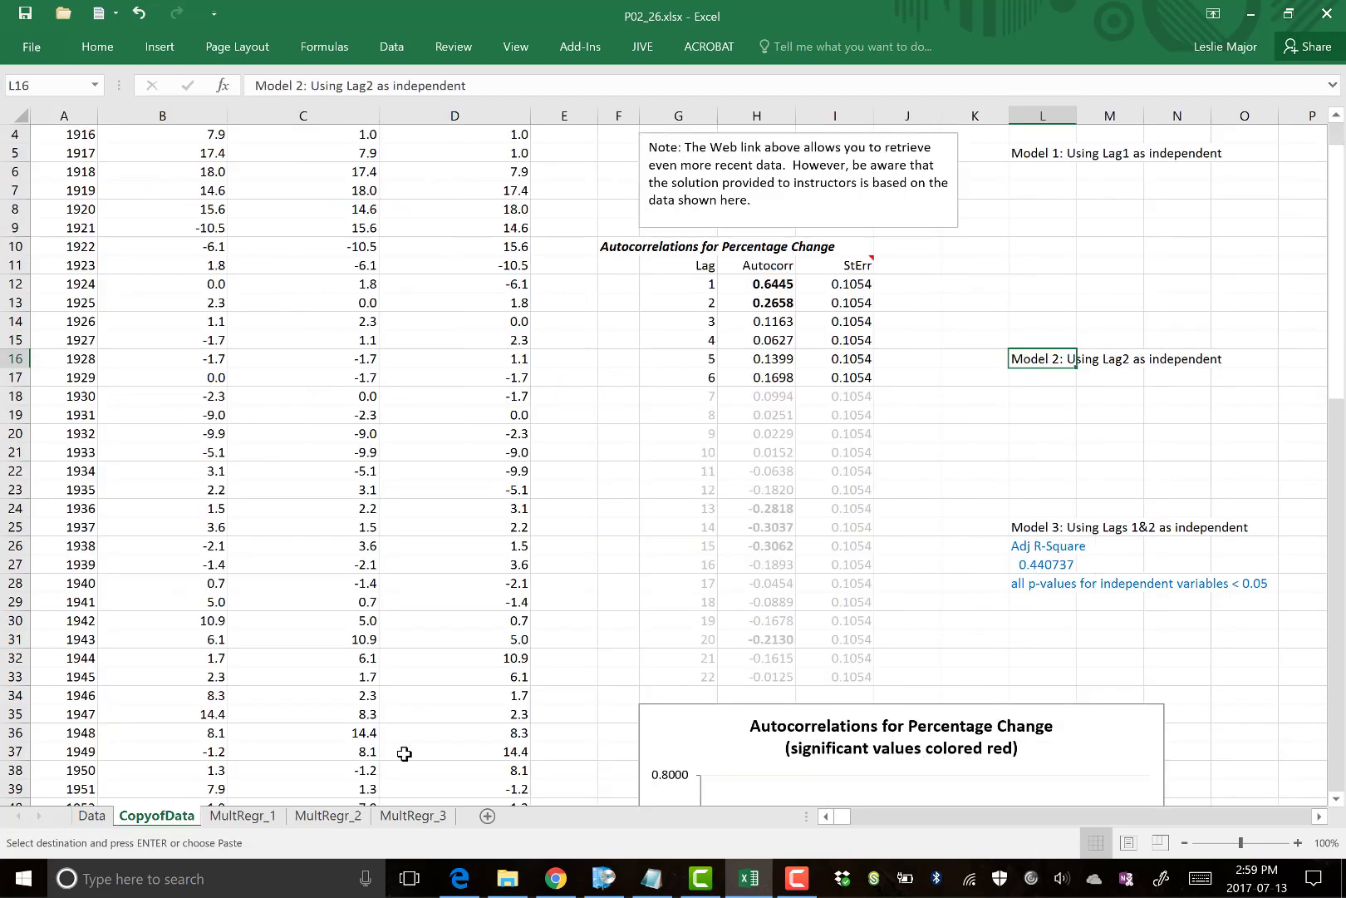
{"action": "left_click", "coordinate": [1158, 376]}
{"action": "left_click", "coordinate": [1037, 370]}
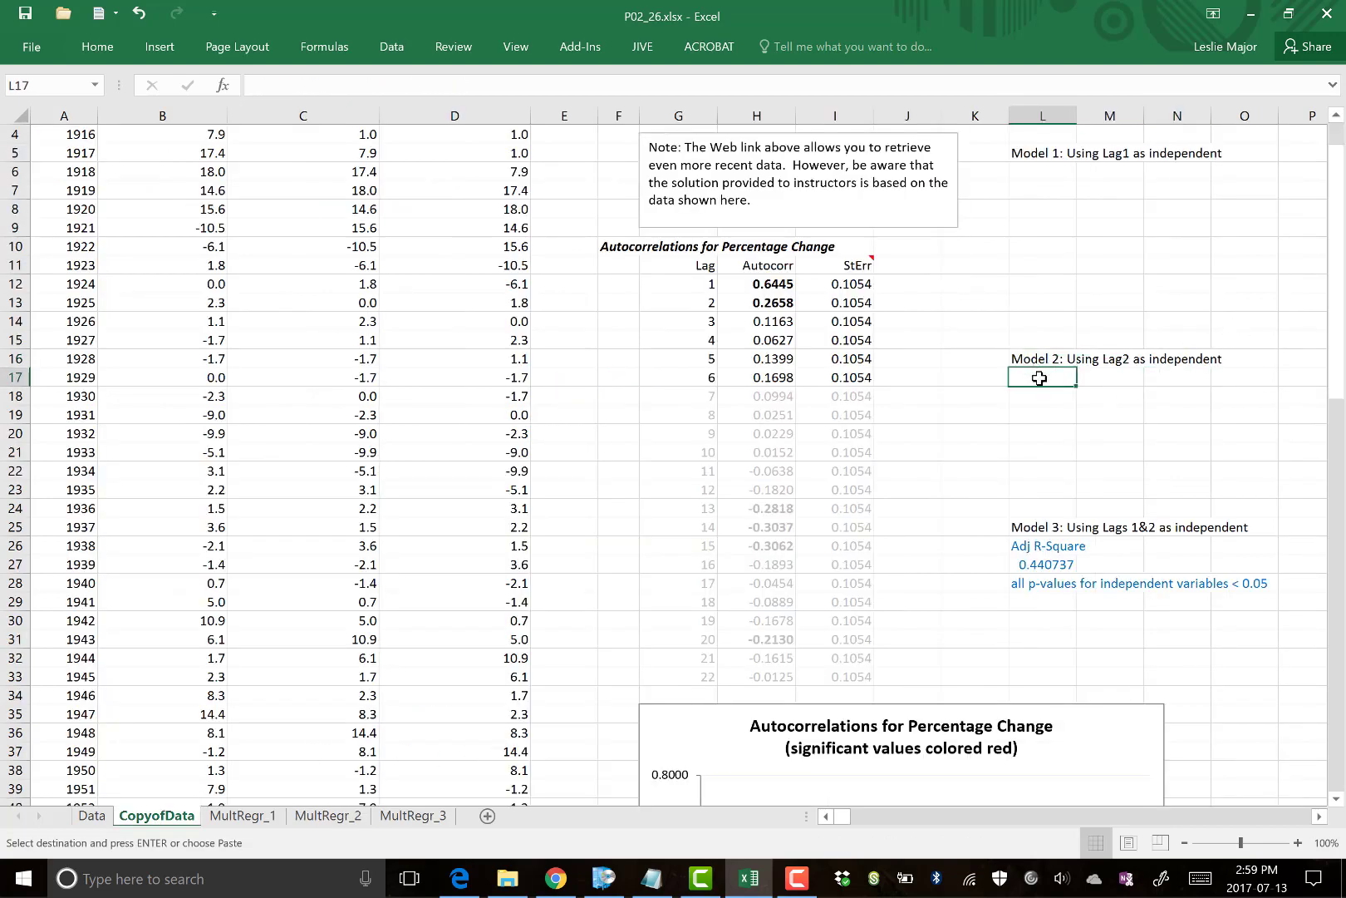
{"action": "key", "text": "ctrl+v"}
{"action": "left_click", "coordinate": [1059, 457]}
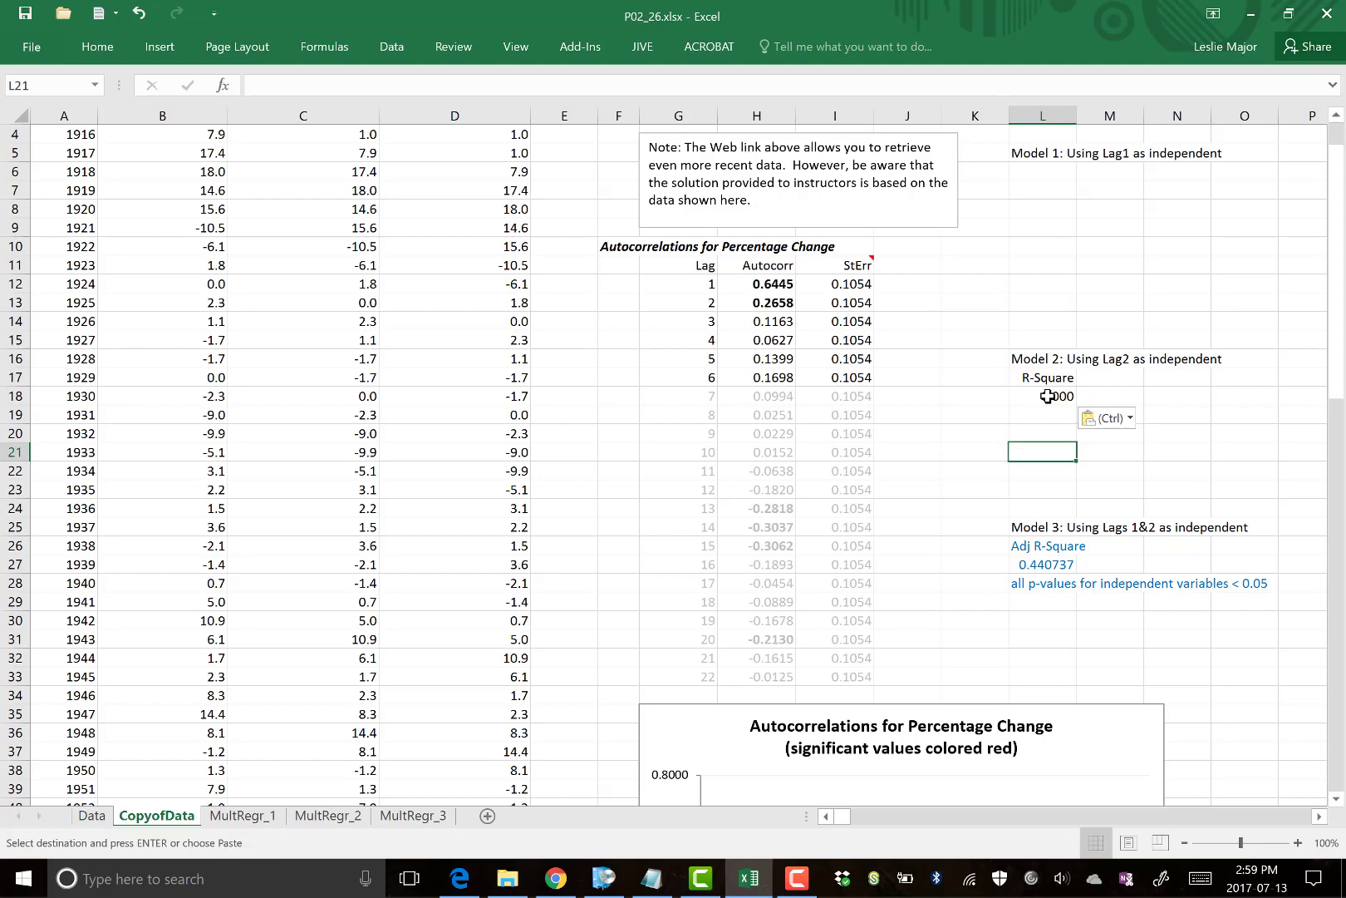
{"action": "left_click", "coordinate": [1047, 382]}
{"action": "right_click", "coordinate": [1048, 378]}
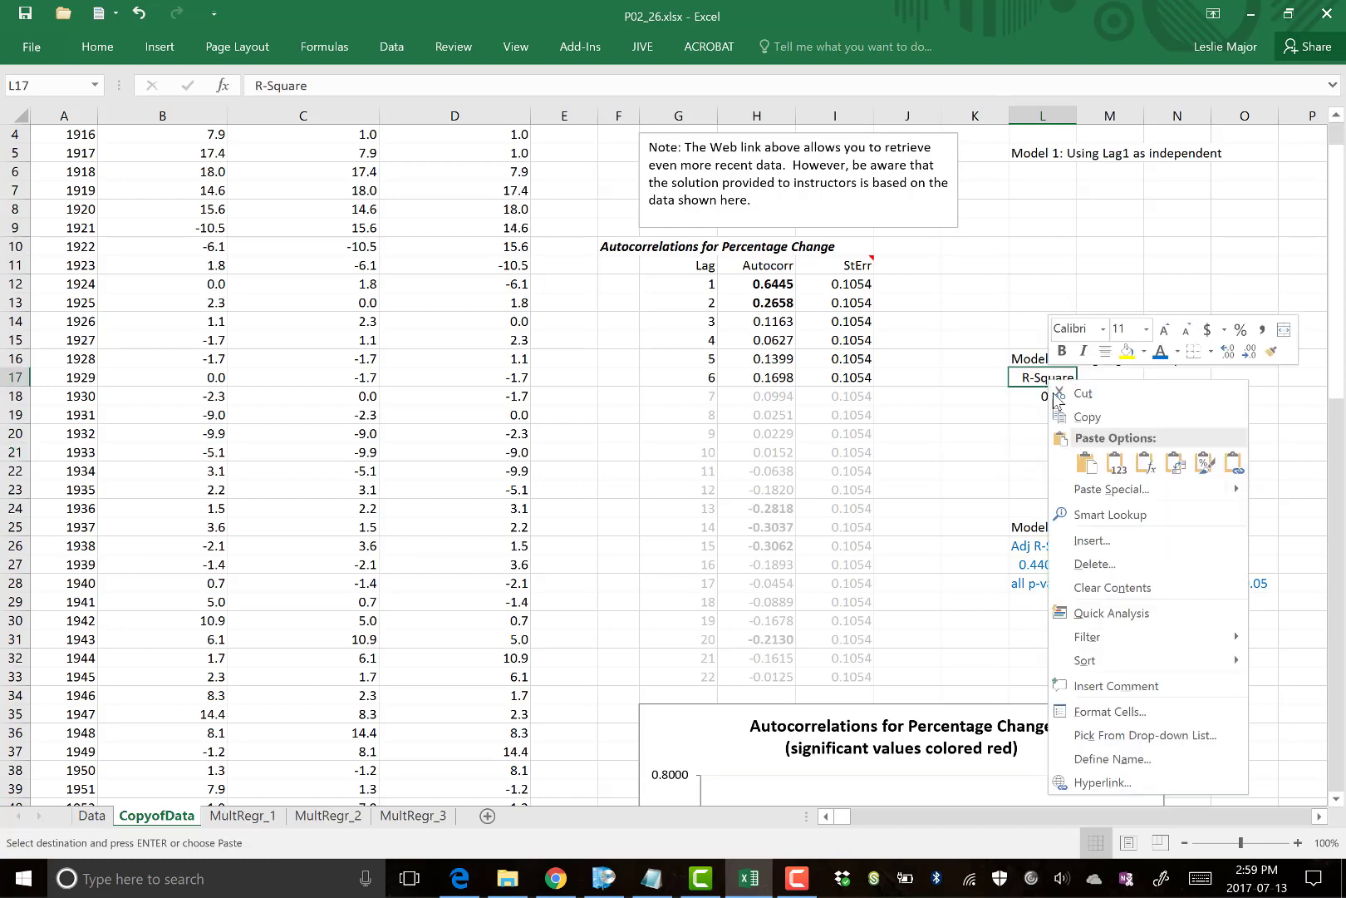
{"action": "left_click", "coordinate": [1116, 466]}
{"action": "left_click", "coordinate": [1240, 454]}
{"action": "left_click", "coordinate": [1138, 487]}
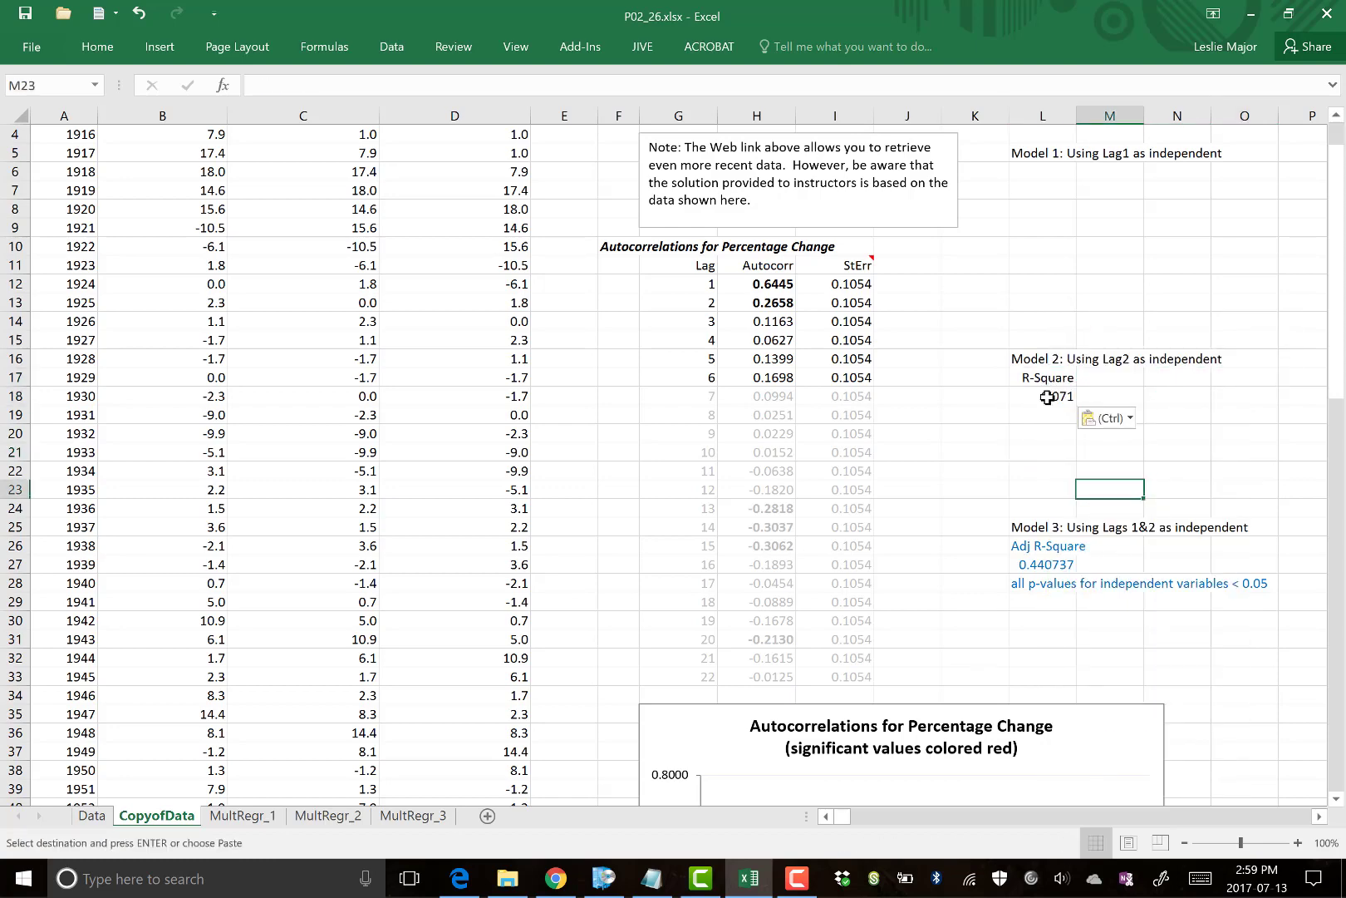
{"action": "left_click", "coordinate": [1044, 415]}
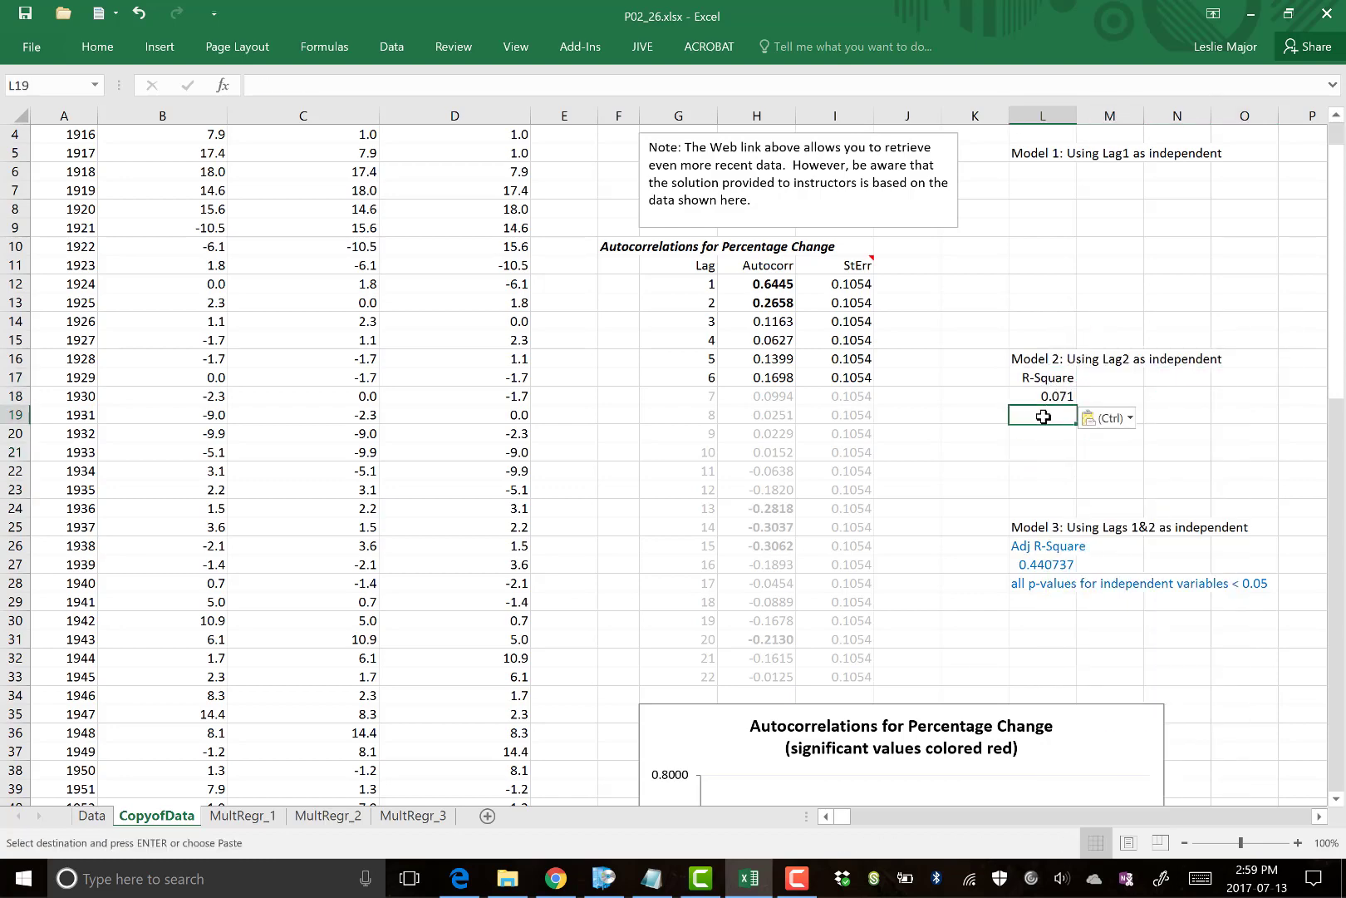
Copy Model 3's p-value note to the cell below Model 2's R-Square value
{"action": "left_click", "coordinate": [1038, 589]}
{"action": "key", "text": "ctrl+c"}
{"action": "left_click", "coordinate": [1043, 413]}
{"action": "key", "text": "ctrl+v"}
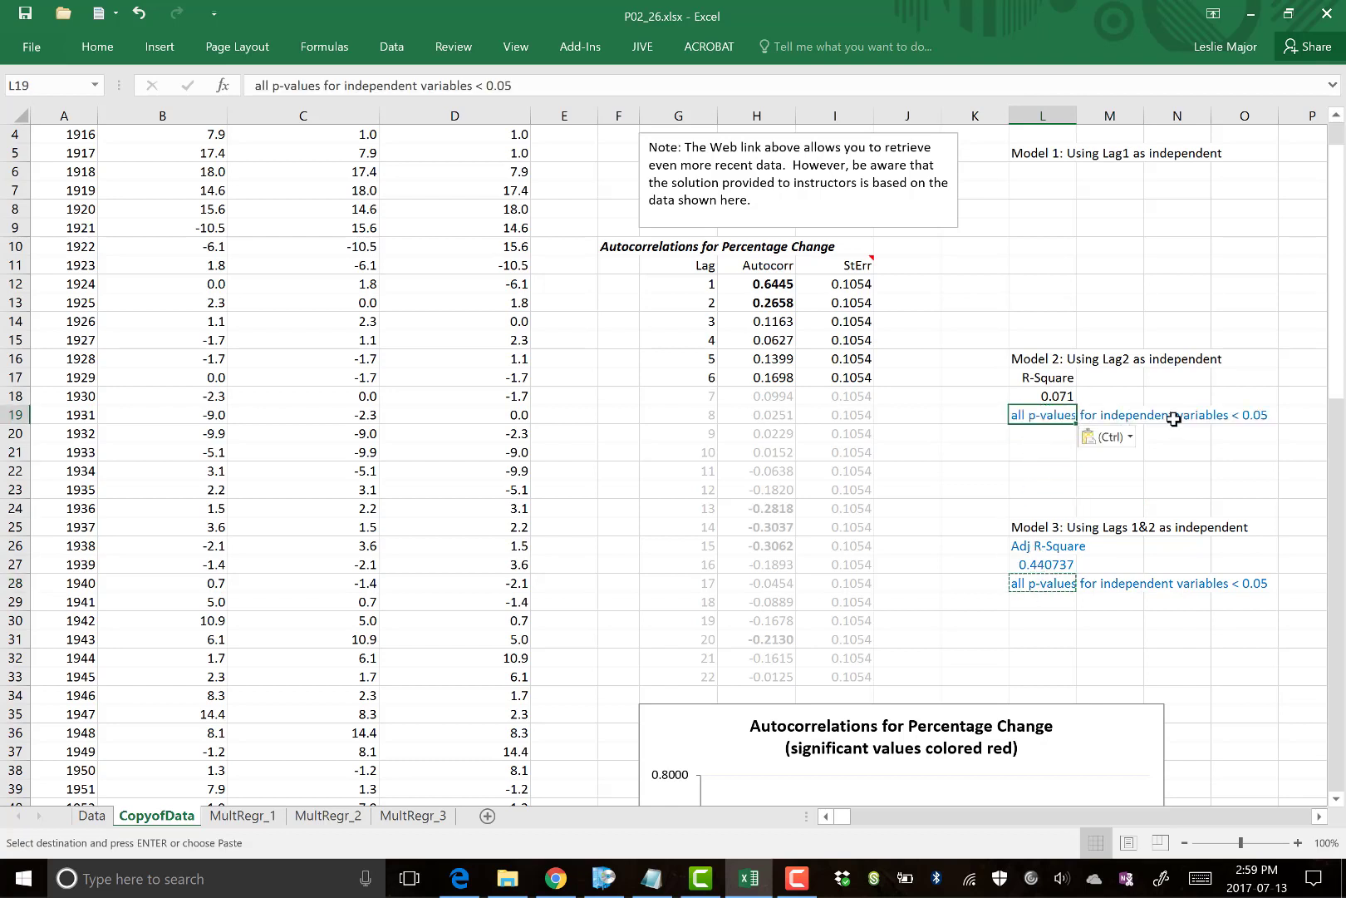
{"action": "left_click", "coordinate": [1190, 456]}
{"action": "left_click", "coordinate": [1039, 413]}
Color Model 2's R-Square cells blue and write '<-- very low!' beside 0.071
{"action": "left_click_drag", "start_coordinate": [1056, 380], "coordinate": [1052, 396]}
{"action": "right_click", "coordinate": [1052, 396]}
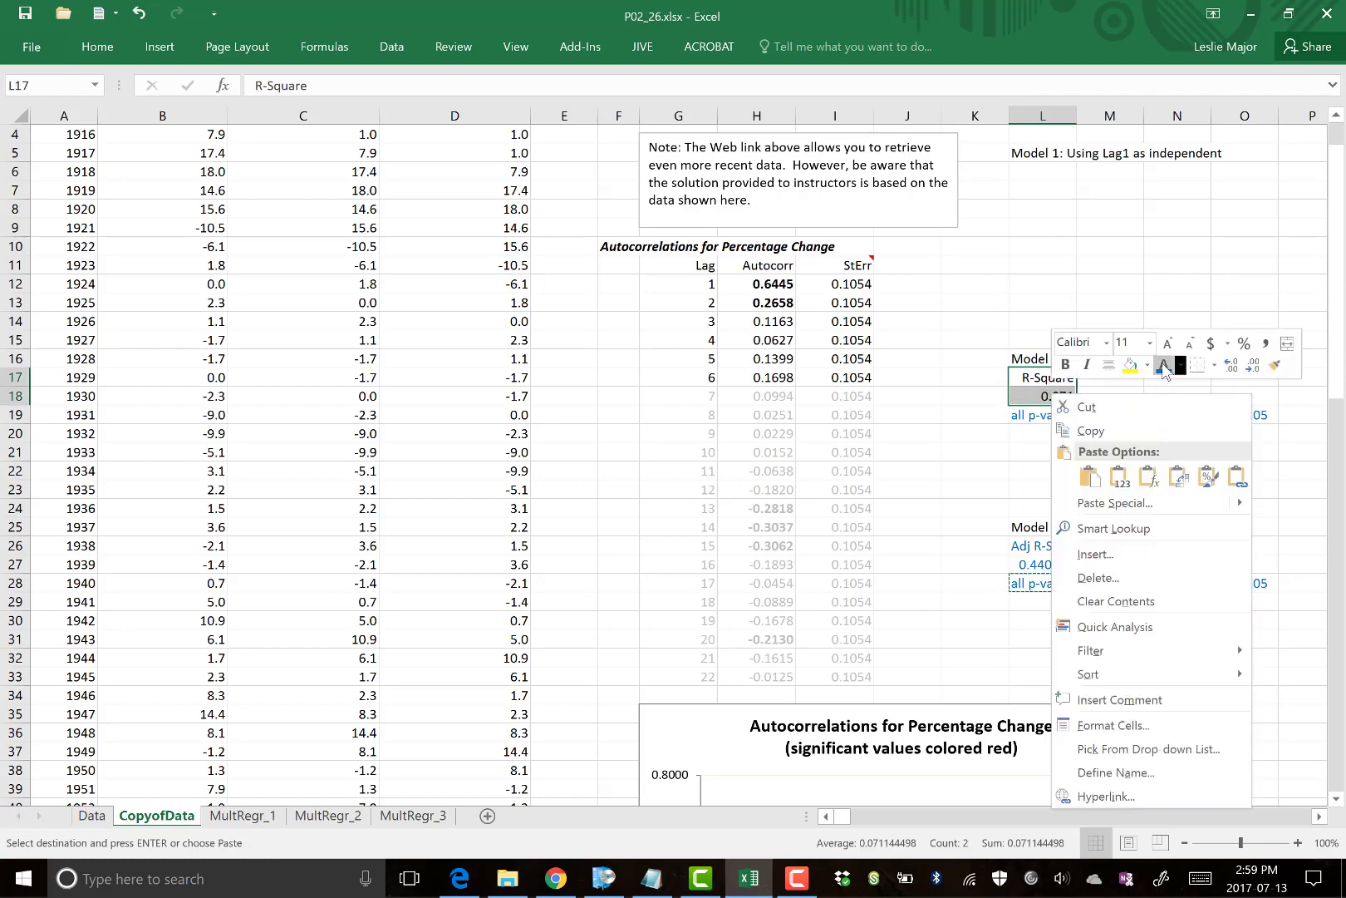
{"action": "key", "text": "Escape"}
{"action": "left_click", "coordinate": [1127, 448]}
{"action": "left_click", "coordinate": [1124, 394]}
{"action": "type", "text": "'"}
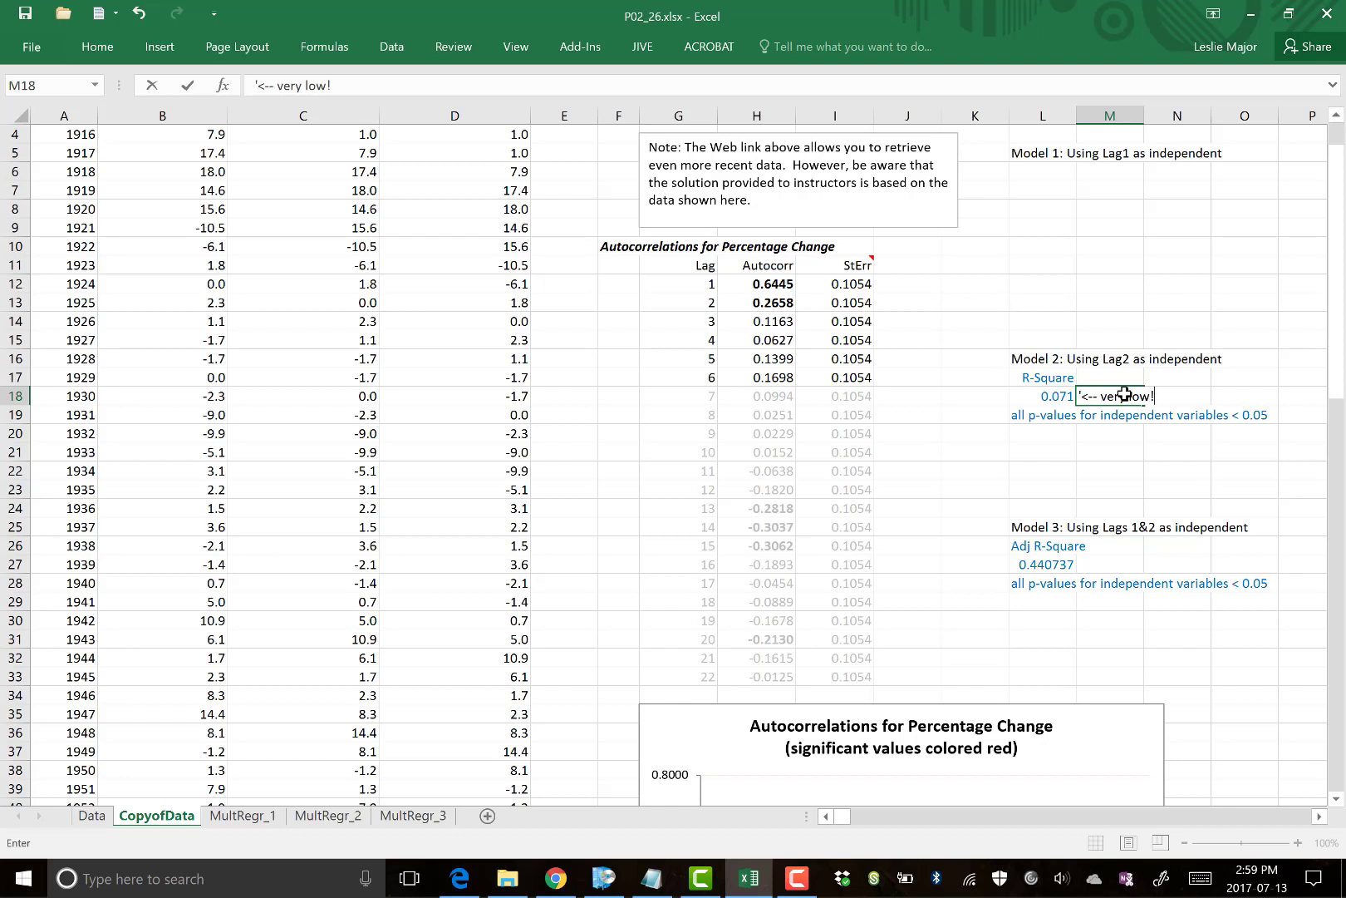
{"action": "type", "text": "<-- very low!"}
{"action": "key", "text": "Return"}
{"action": "left_click", "coordinate": [1114, 489]}
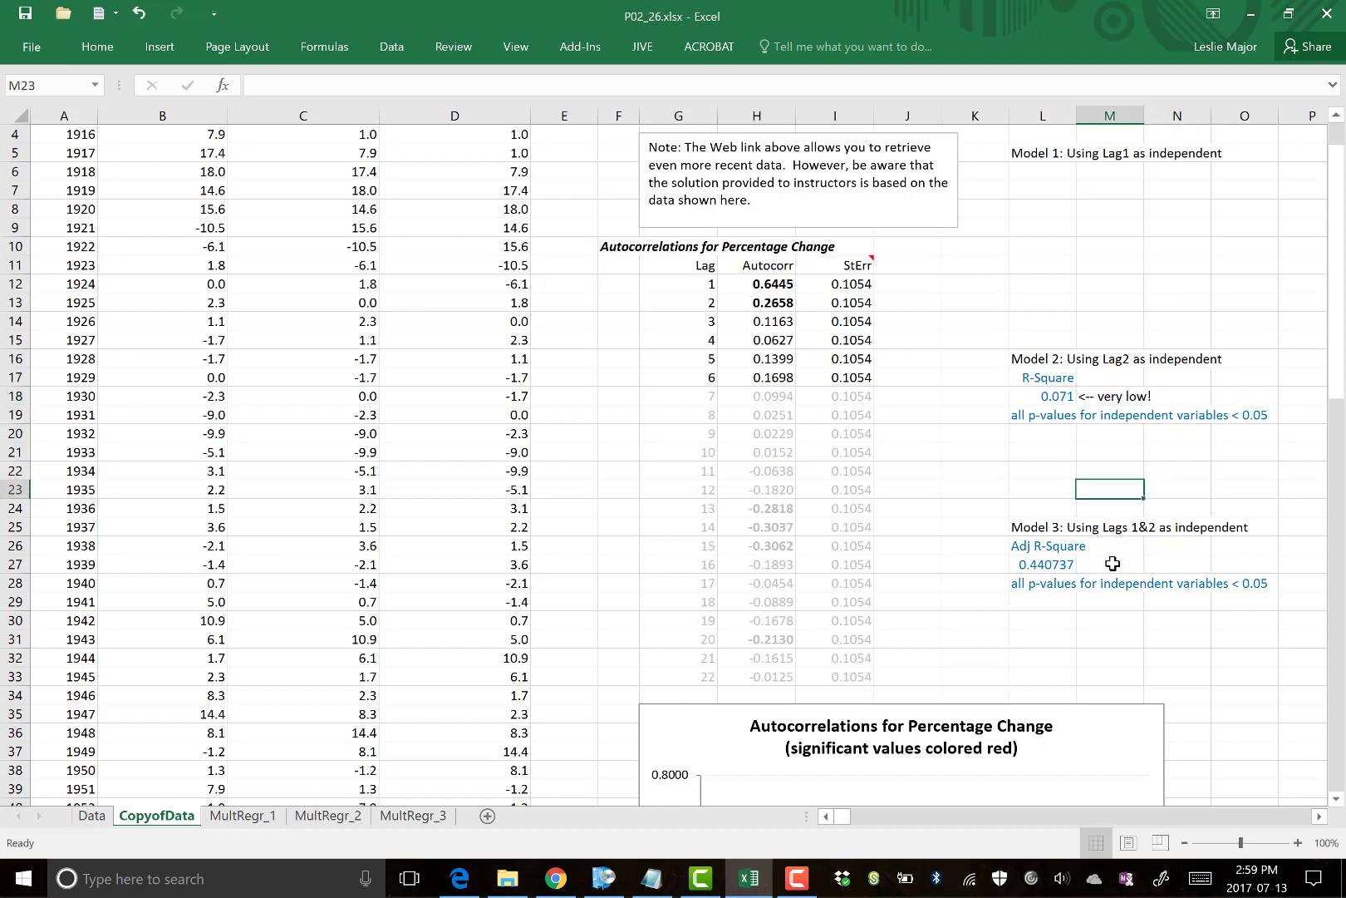
Copy Model 1's R-Square label and value from MultRegr_1 and paste them under the Model 1 heading
{"action": "left_click", "coordinate": [1025, 152]}
{"action": "left_click", "coordinate": [241, 815]}
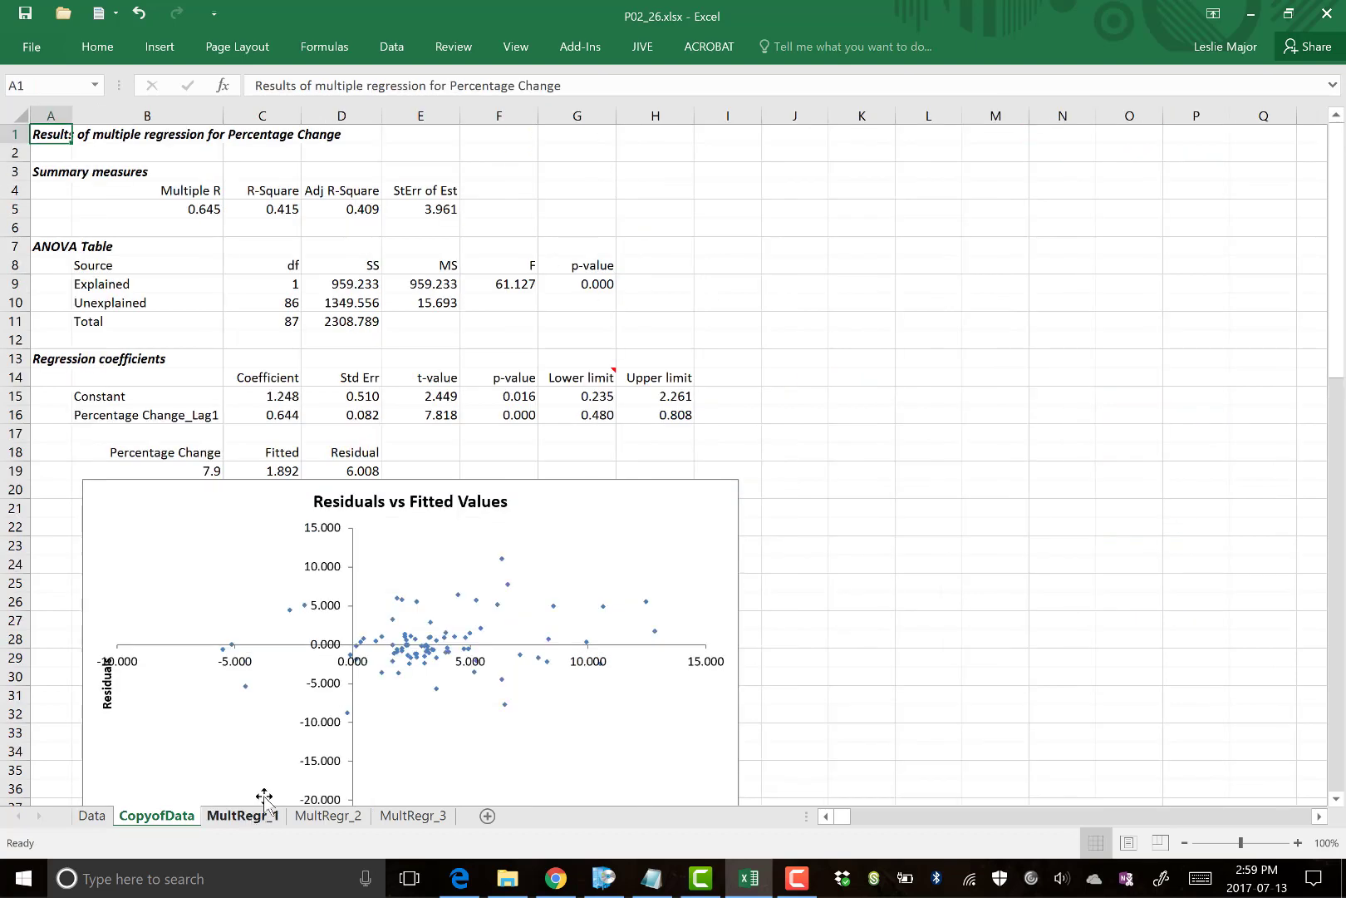
{"action": "left_click_drag", "start_coordinate": [276, 192], "coordinate": [281, 212]}
{"action": "key", "text": "ctrl+c"}
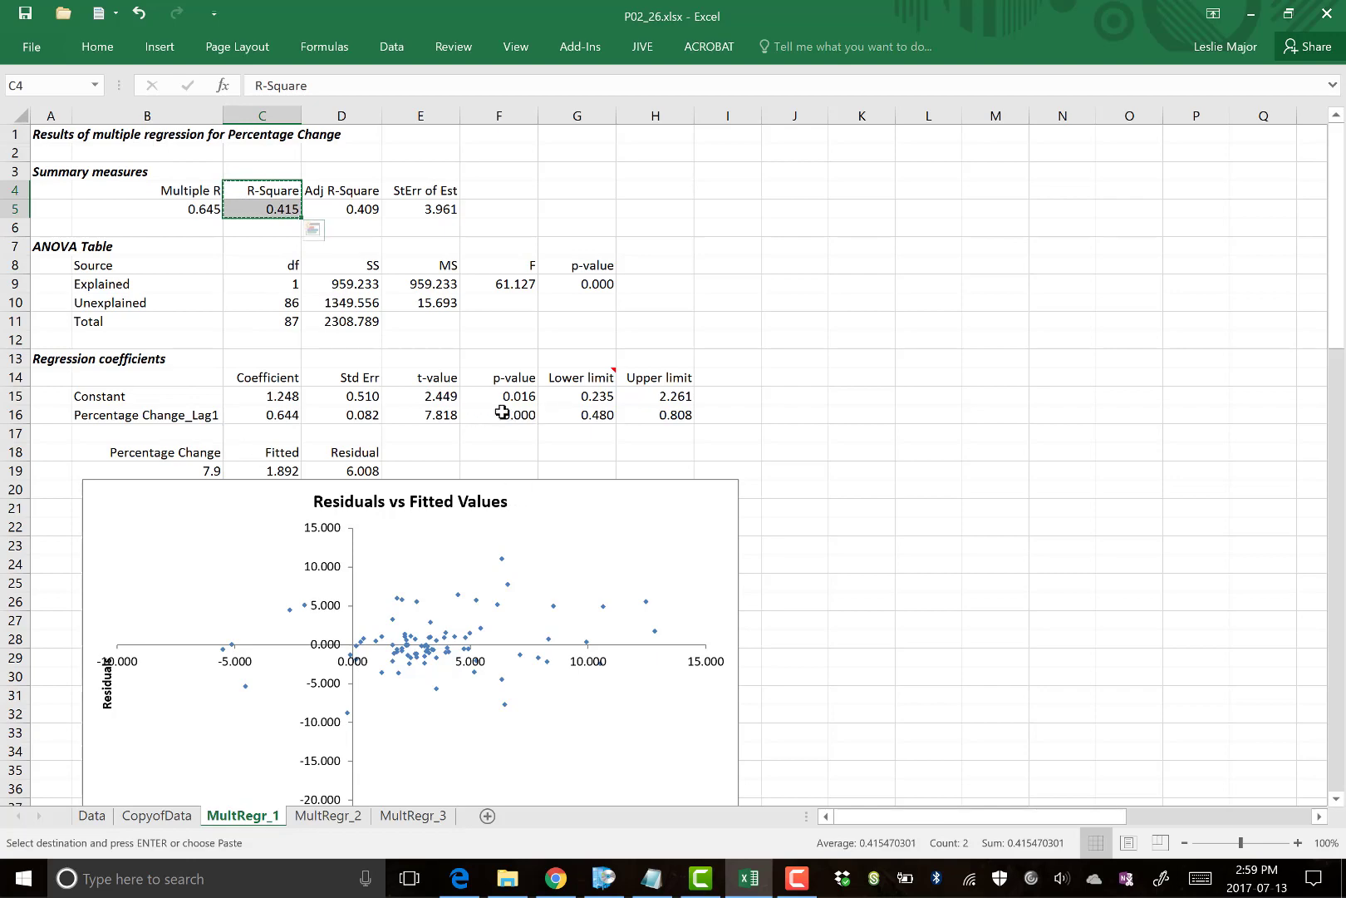
{"action": "left_click", "coordinate": [157, 815]}
{"action": "left_click", "coordinate": [1060, 169]}
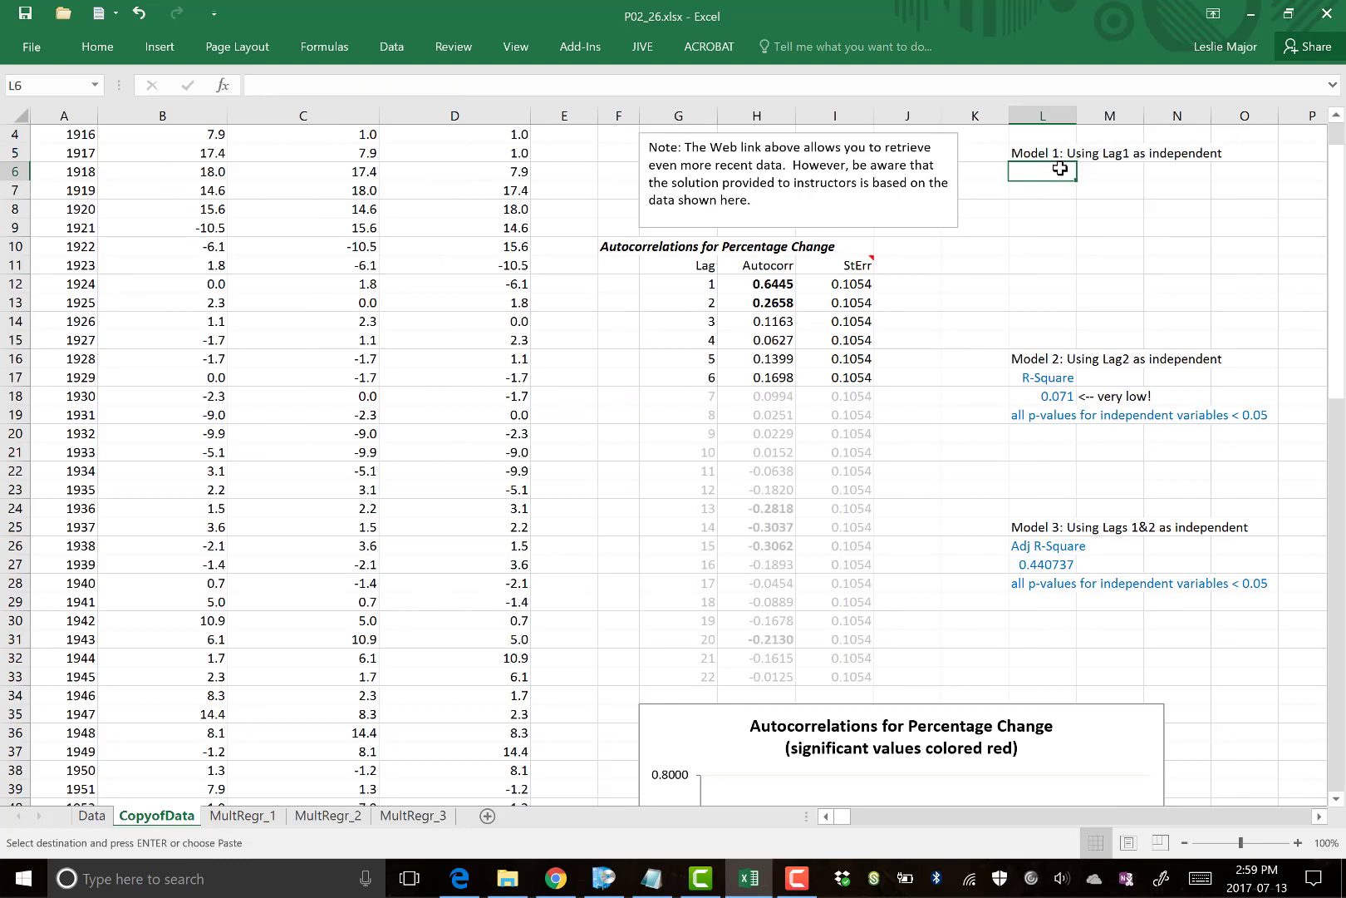
{"action": "right_click", "coordinate": [1059, 169]}
{"action": "left_click", "coordinate": [1132, 253]}
{"action": "left_click", "coordinate": [1085, 287]}
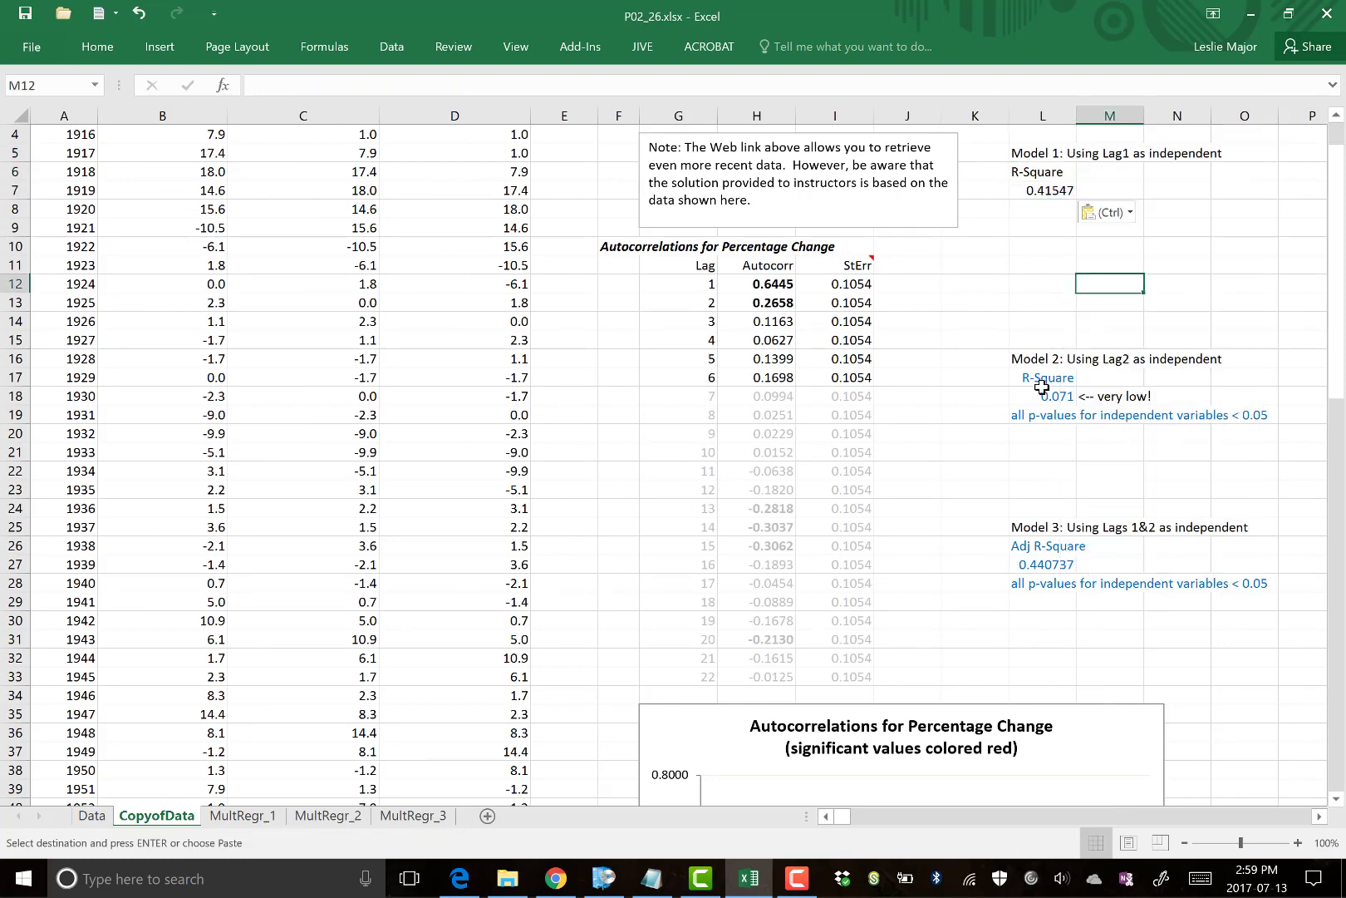
Copy the p-values note from Model 2 to below Model 1's R-Square value
{"action": "left_click", "coordinate": [1043, 415]}
{"action": "key", "text": "ctrl+c"}
{"action": "left_click", "coordinate": [1043, 208]}
{"action": "key", "text": "ctrl+v"}
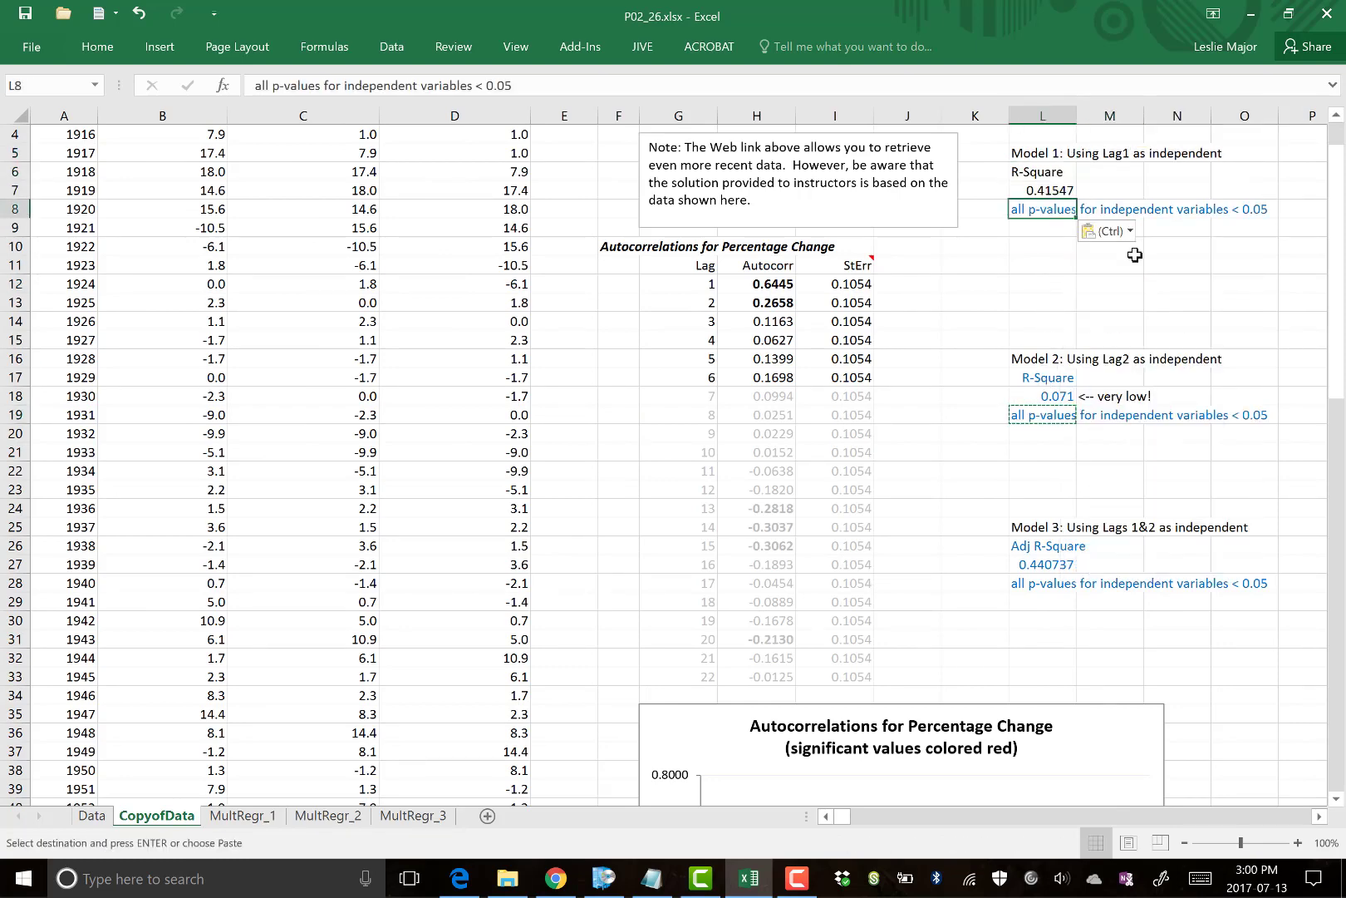
Color Model 1's R-Square label and value blue
{"action": "left_click", "coordinate": [1084, 302]}
{"action": "left_click_drag", "start_coordinate": [1033, 171], "coordinate": [1033, 188]}
{"action": "right_click", "coordinate": [1033, 181]}
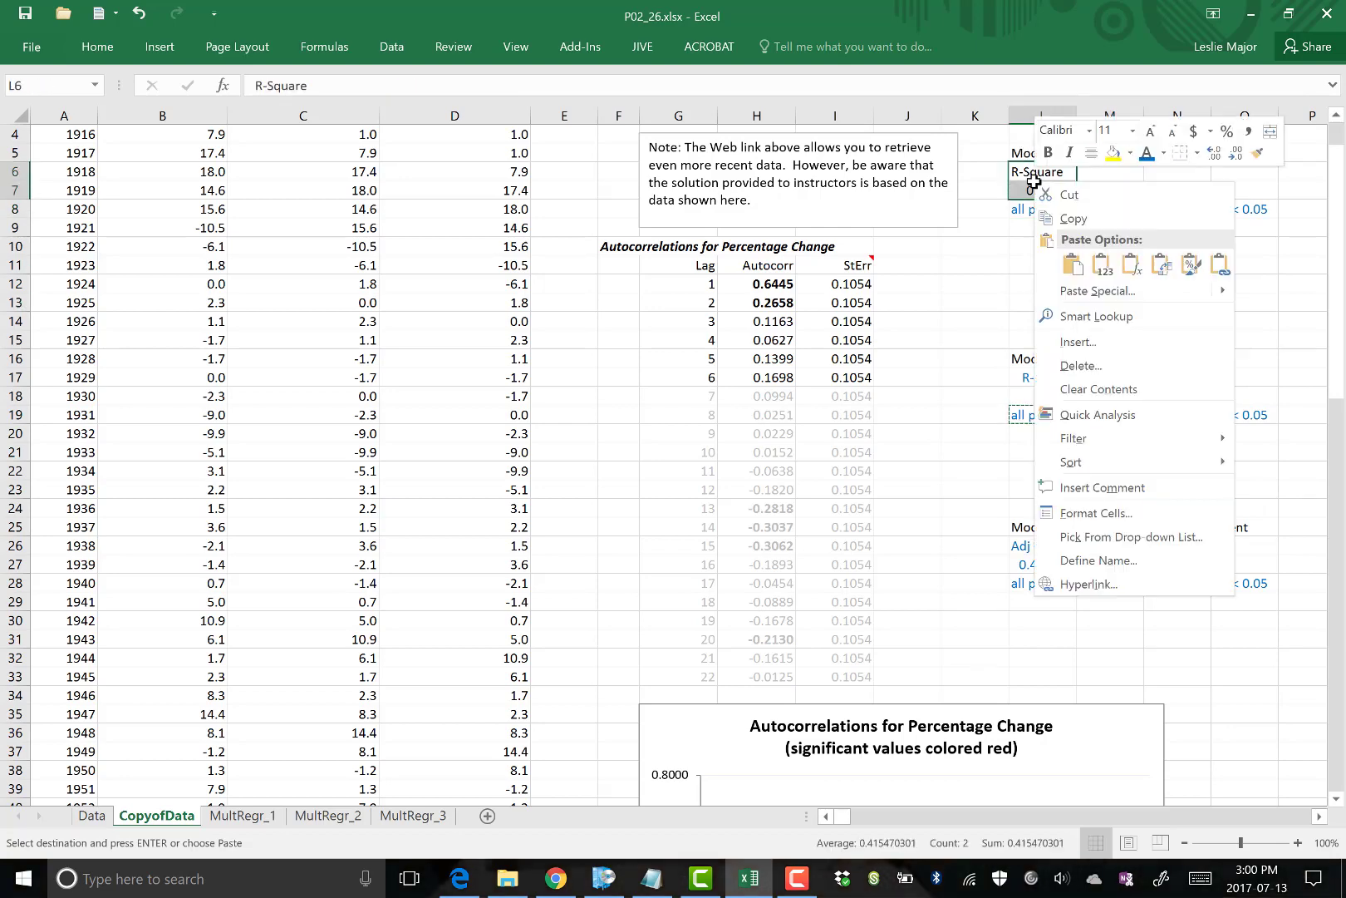
{"action": "left_click", "coordinate": [1147, 153]}
{"action": "left_click", "coordinate": [1058, 249]}
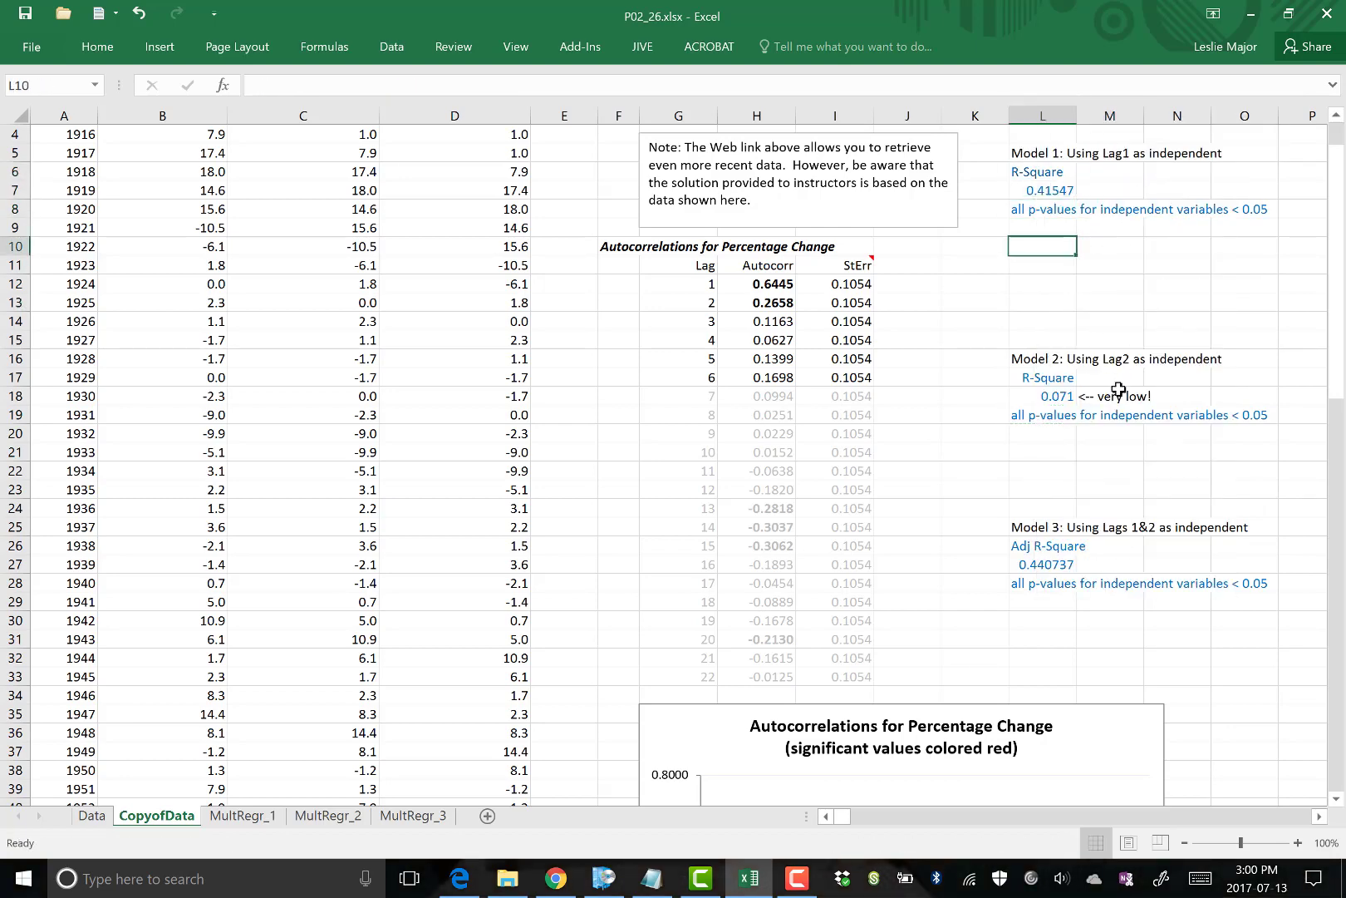
Add the comment '<-- alright but model 3 r-squared is higher' beside Model 1's 0.41547
{"action": "left_click", "coordinate": [1117, 396]}
{"action": "key", "text": "ctrl+c"}
{"action": "left_click", "coordinate": [1109, 190]}
{"action": "key", "text": "ctrl+v"}
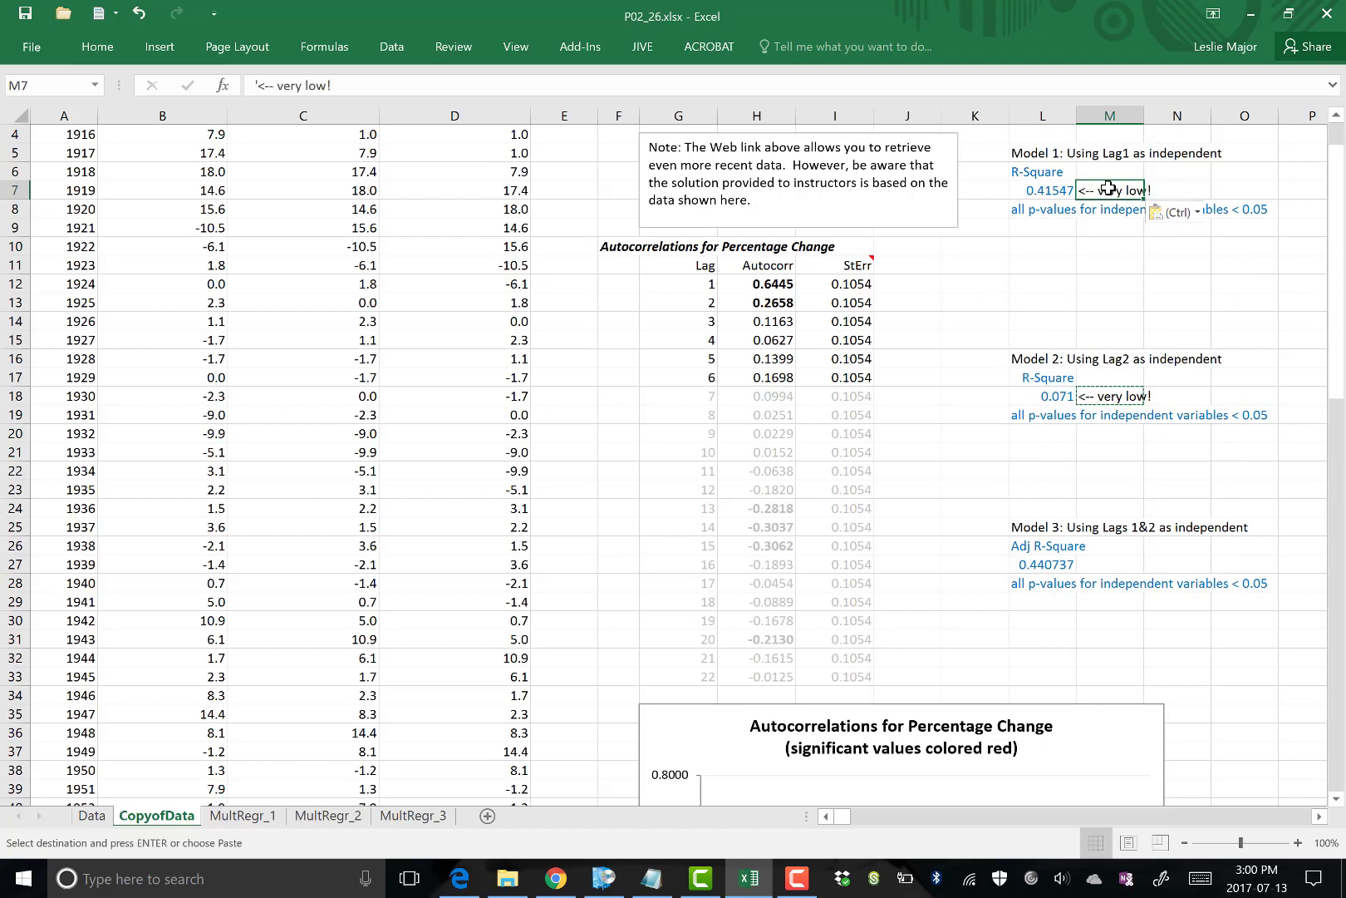
{"action": "key", "text": "Escape"}
{"action": "double_click", "coordinate": [1109, 190]}
{"action": "left_click_drag", "start_coordinate": [1099, 190], "coordinate": [1160, 190]}
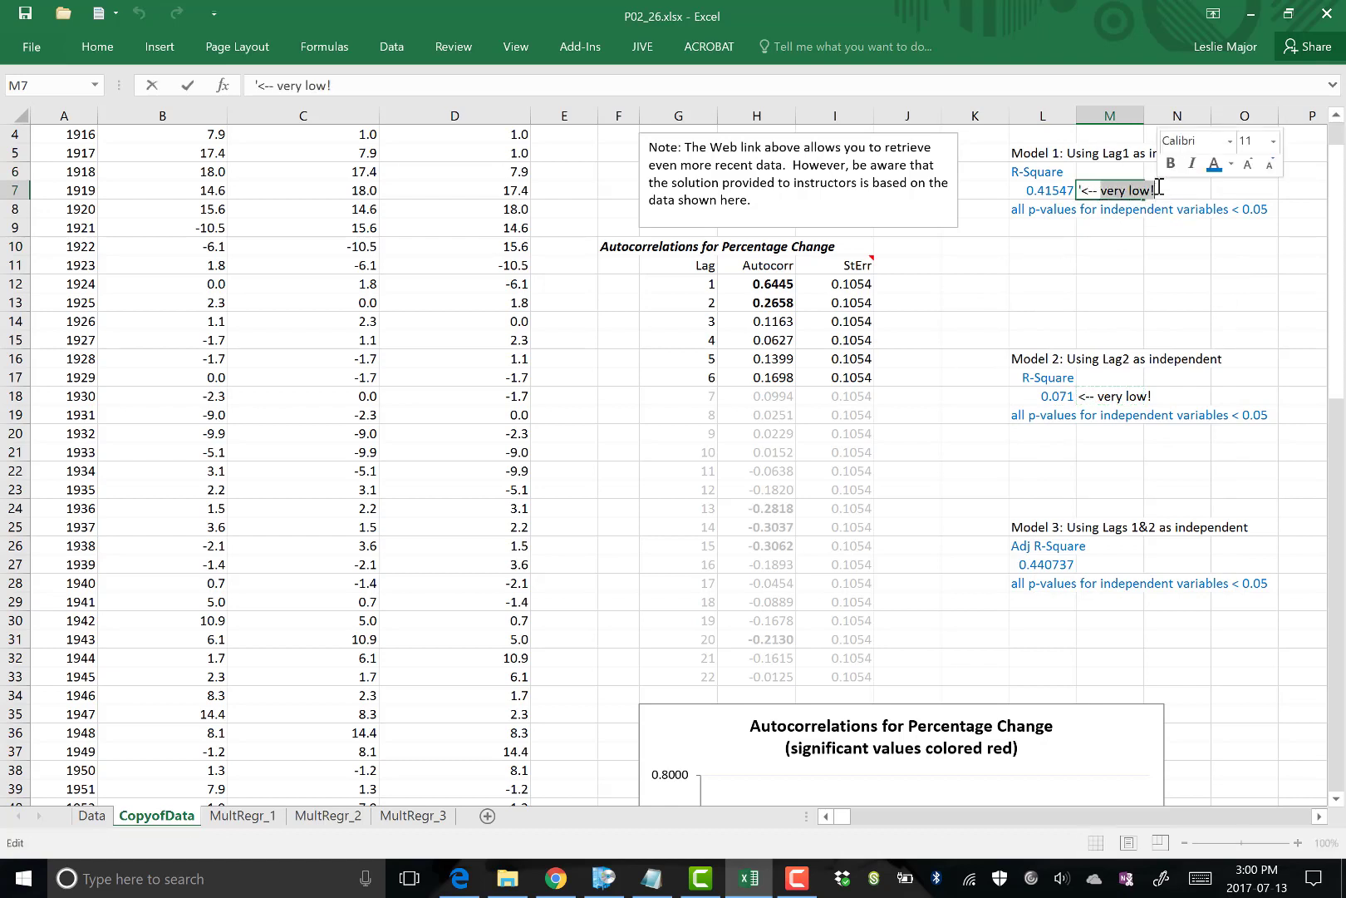
{"action": "type", "text": "alright but model 3 r-"}
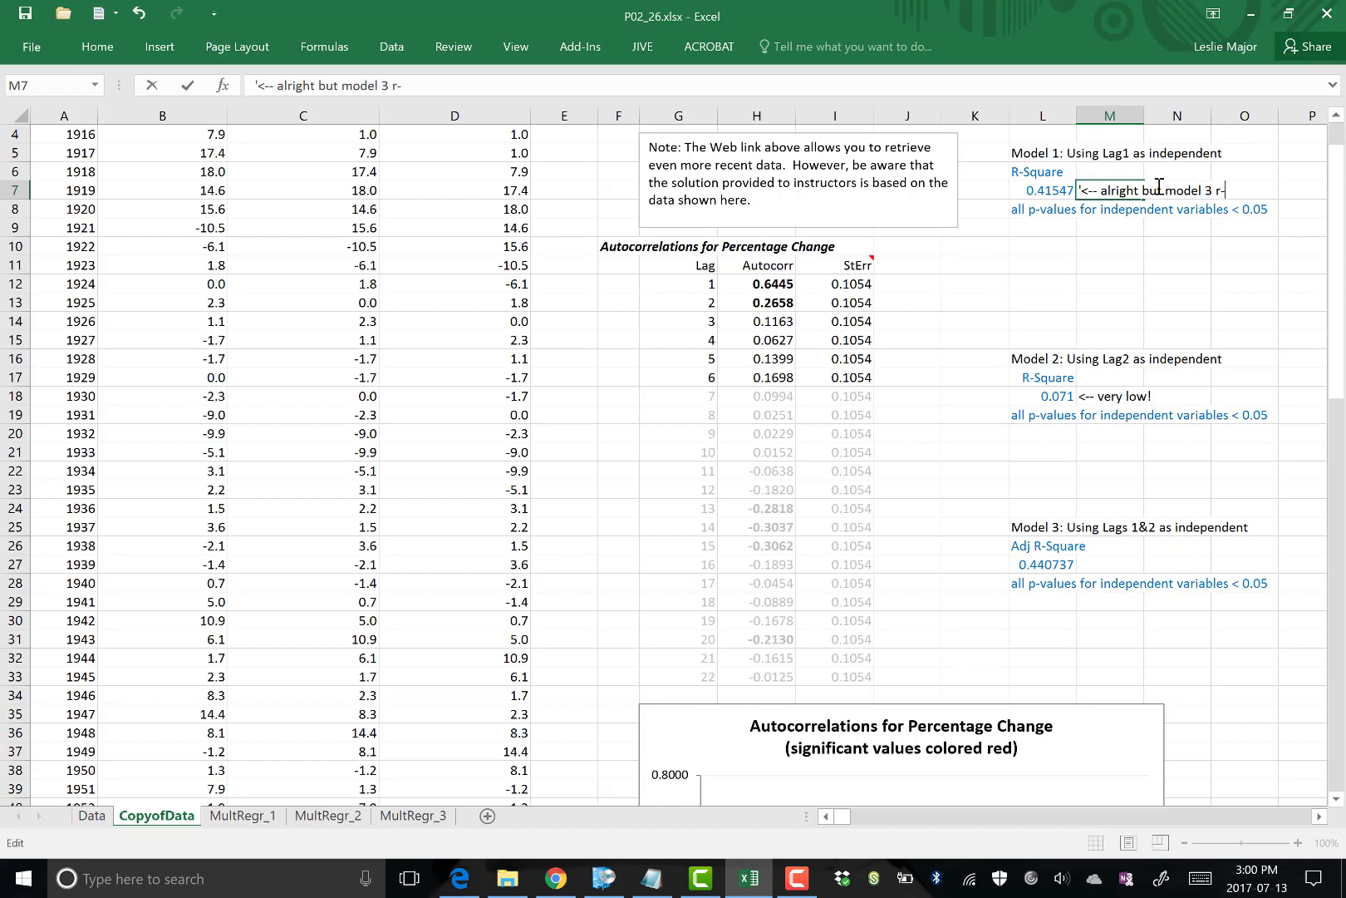
{"action": "type", "text": "squared is higher"}
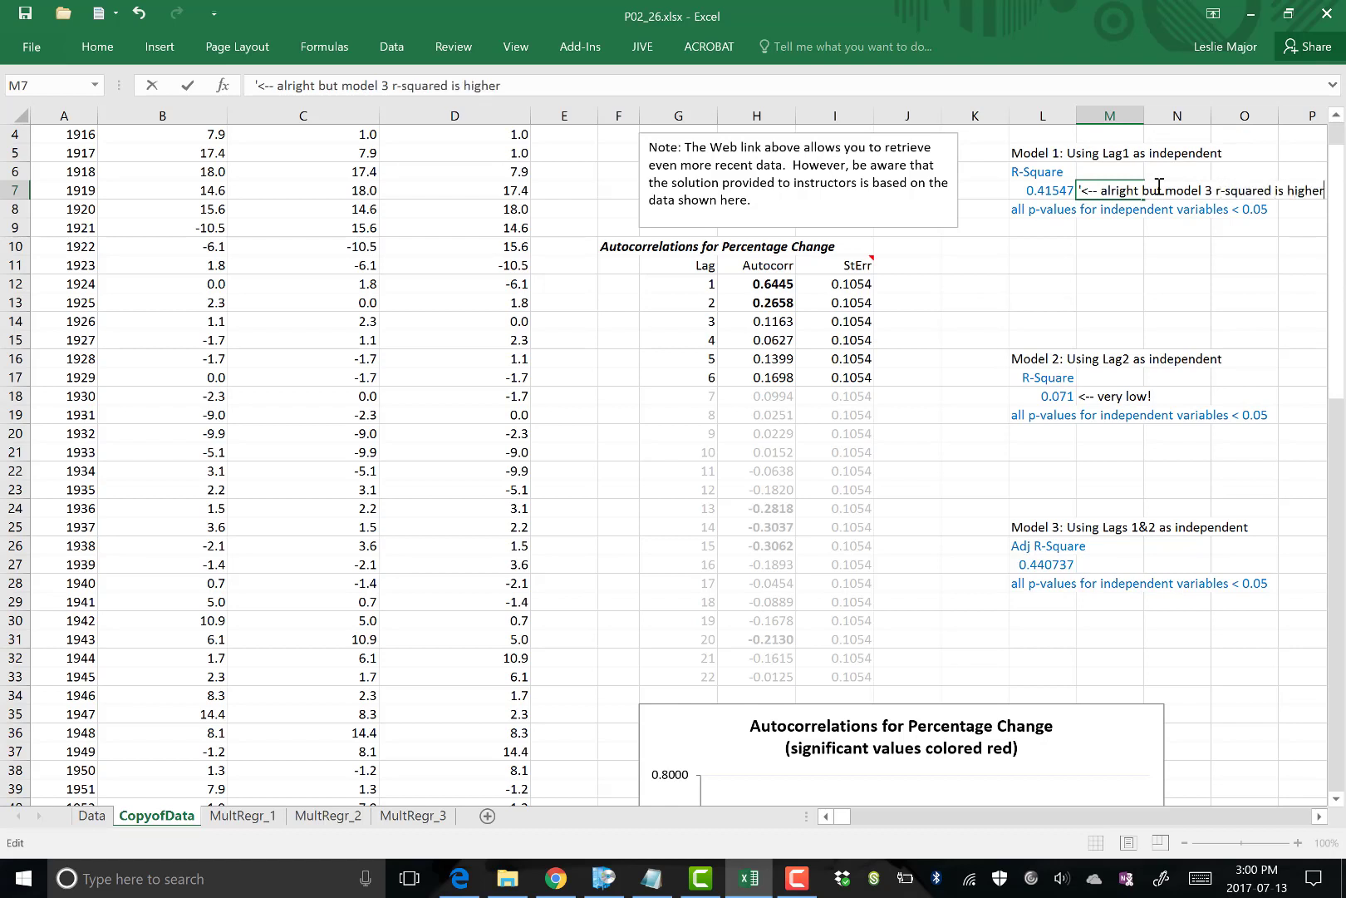
{"action": "key", "text": "Return"}
{"action": "left_click", "coordinate": [1203, 224]}
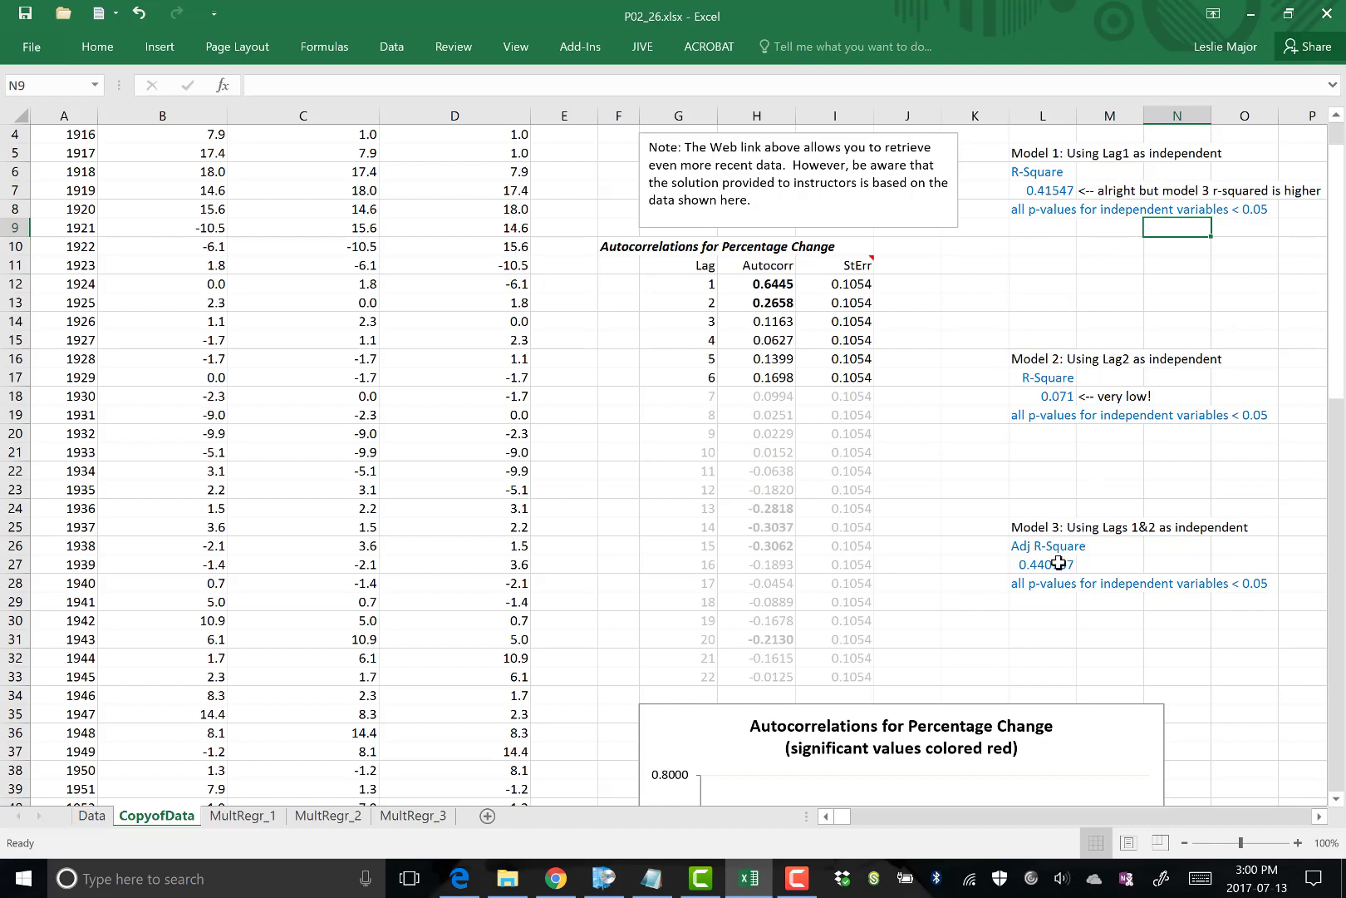
Enter 'Conclusion:' below Model 3, then lines saying Model 3 is best but still not very strong
{"action": "left_click", "coordinate": [1041, 619]}
{"action": "type", "text": "Concl"}
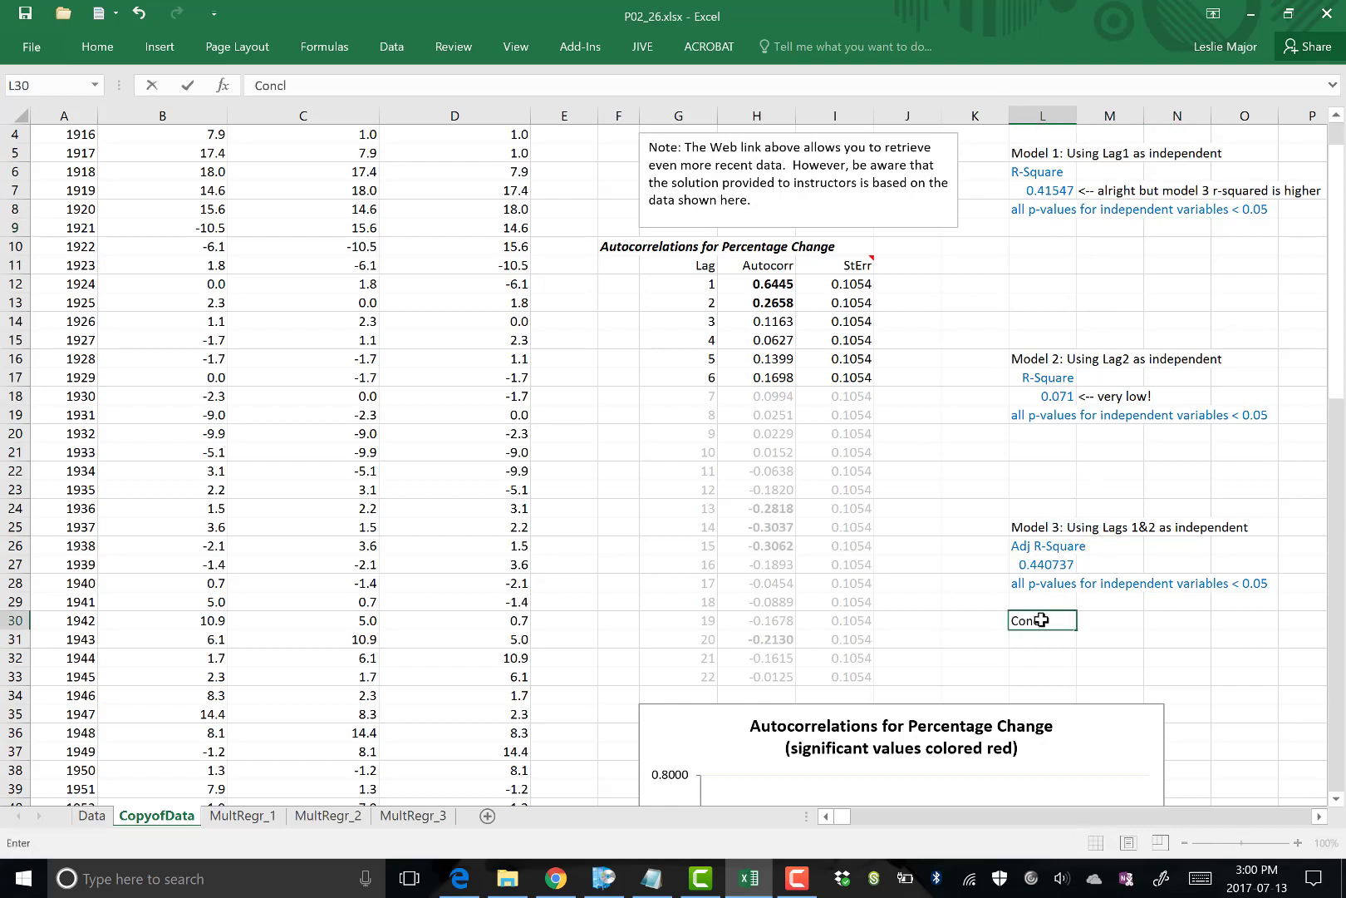
{"action": "type", "text": "usion:"}
{"action": "key", "text": "Return"}
{"action": "type", "text": "Mod"}
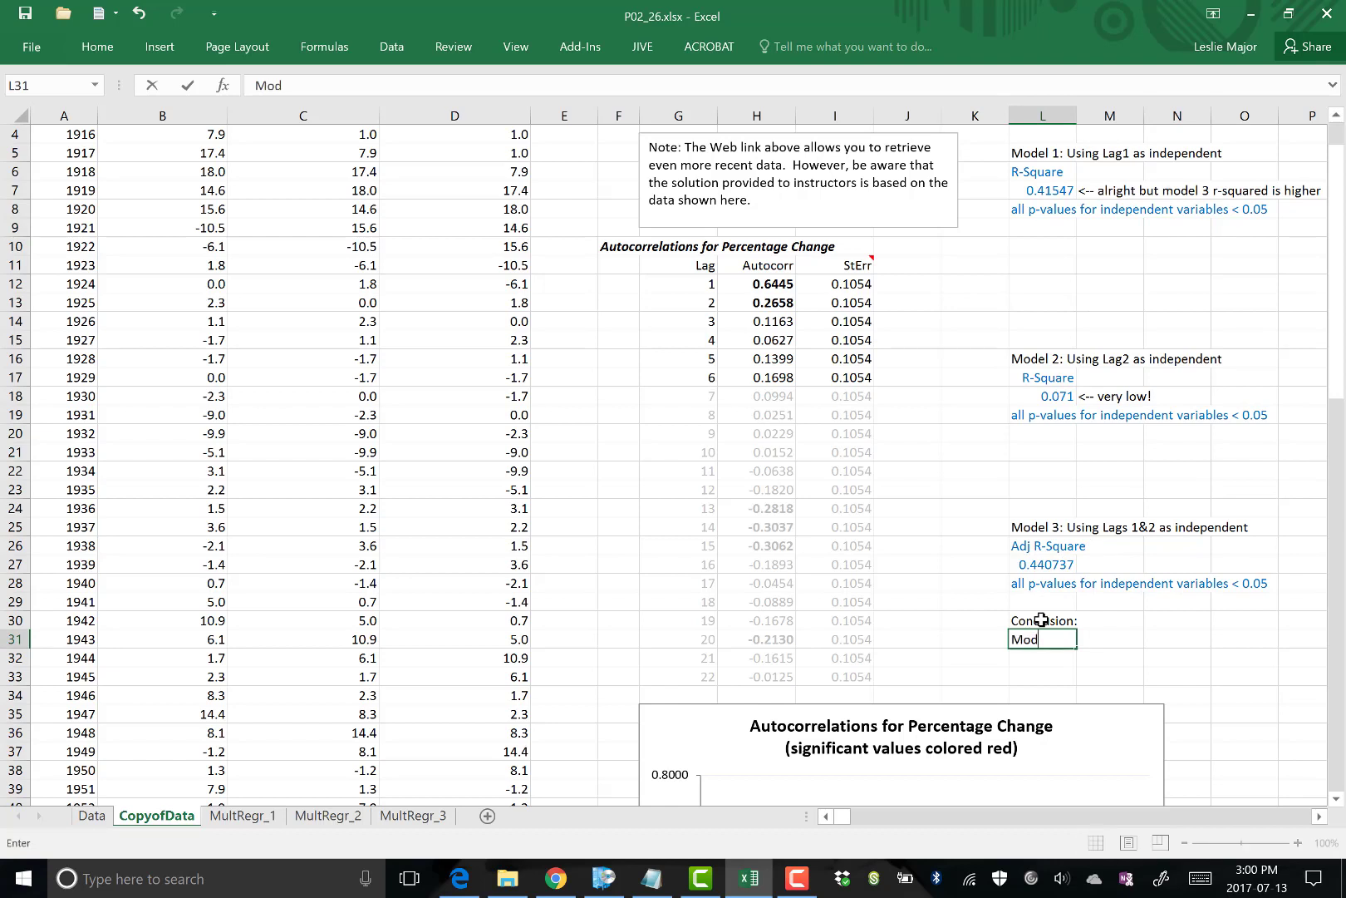
{"action": "type", "text": "el 3 is the best"}
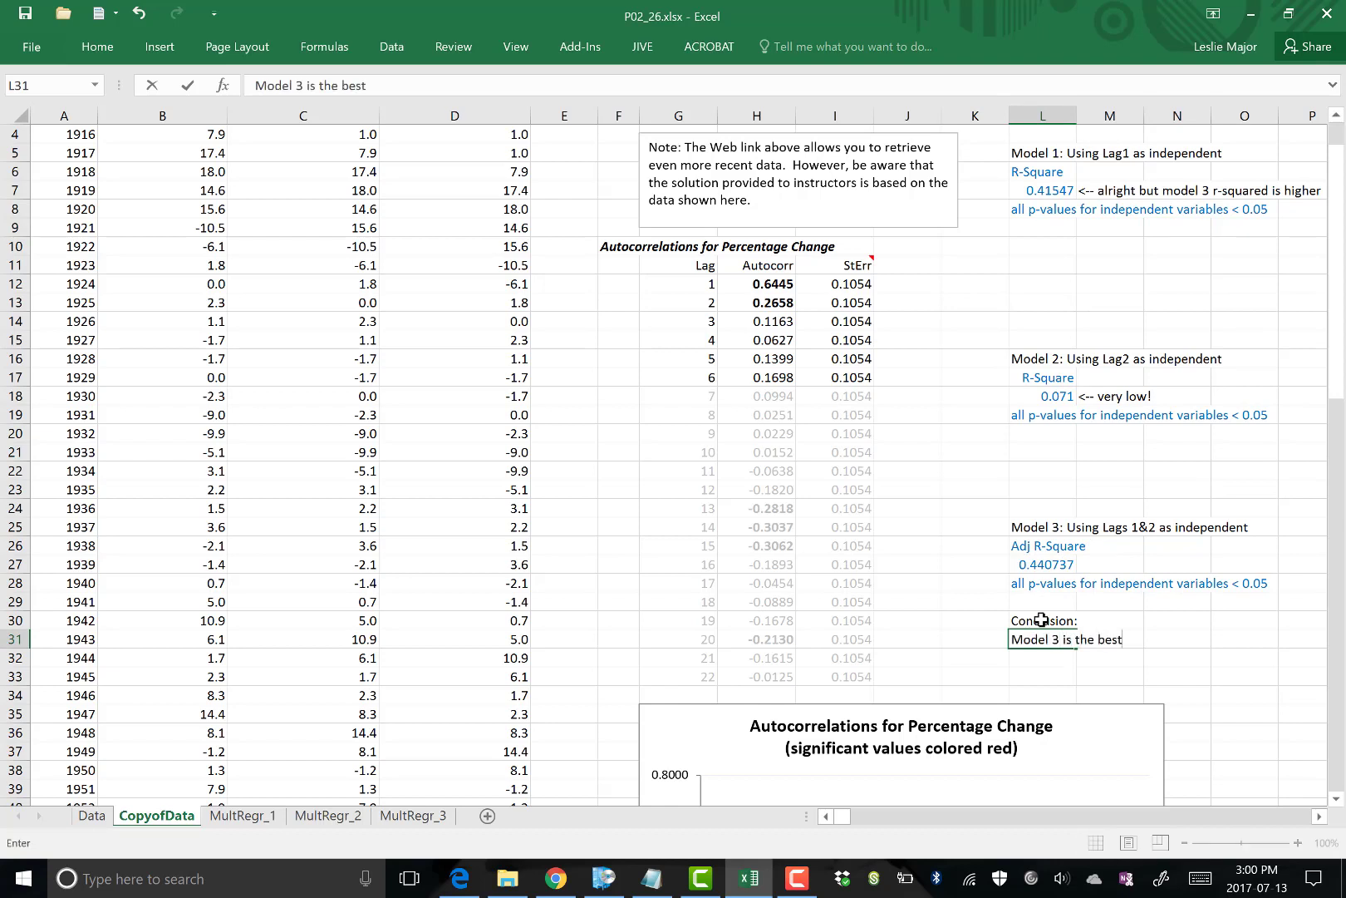
{"action": "type", "text": " due to highes"}
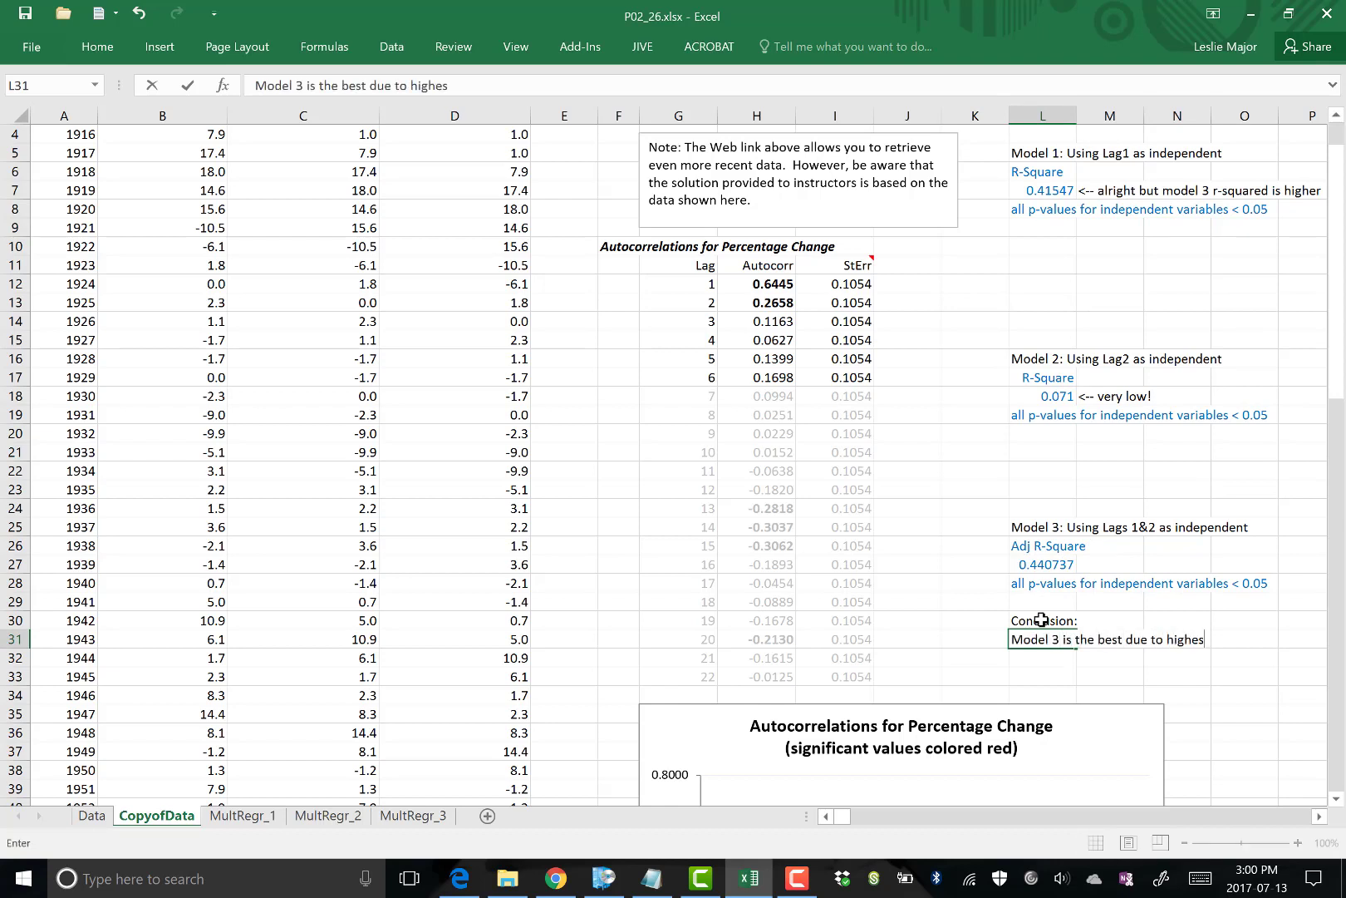
{"action": "type", "text": "t R-squared value"}
{"action": "key", "text": "Return"}
{"action": "type", "text": "it i"}
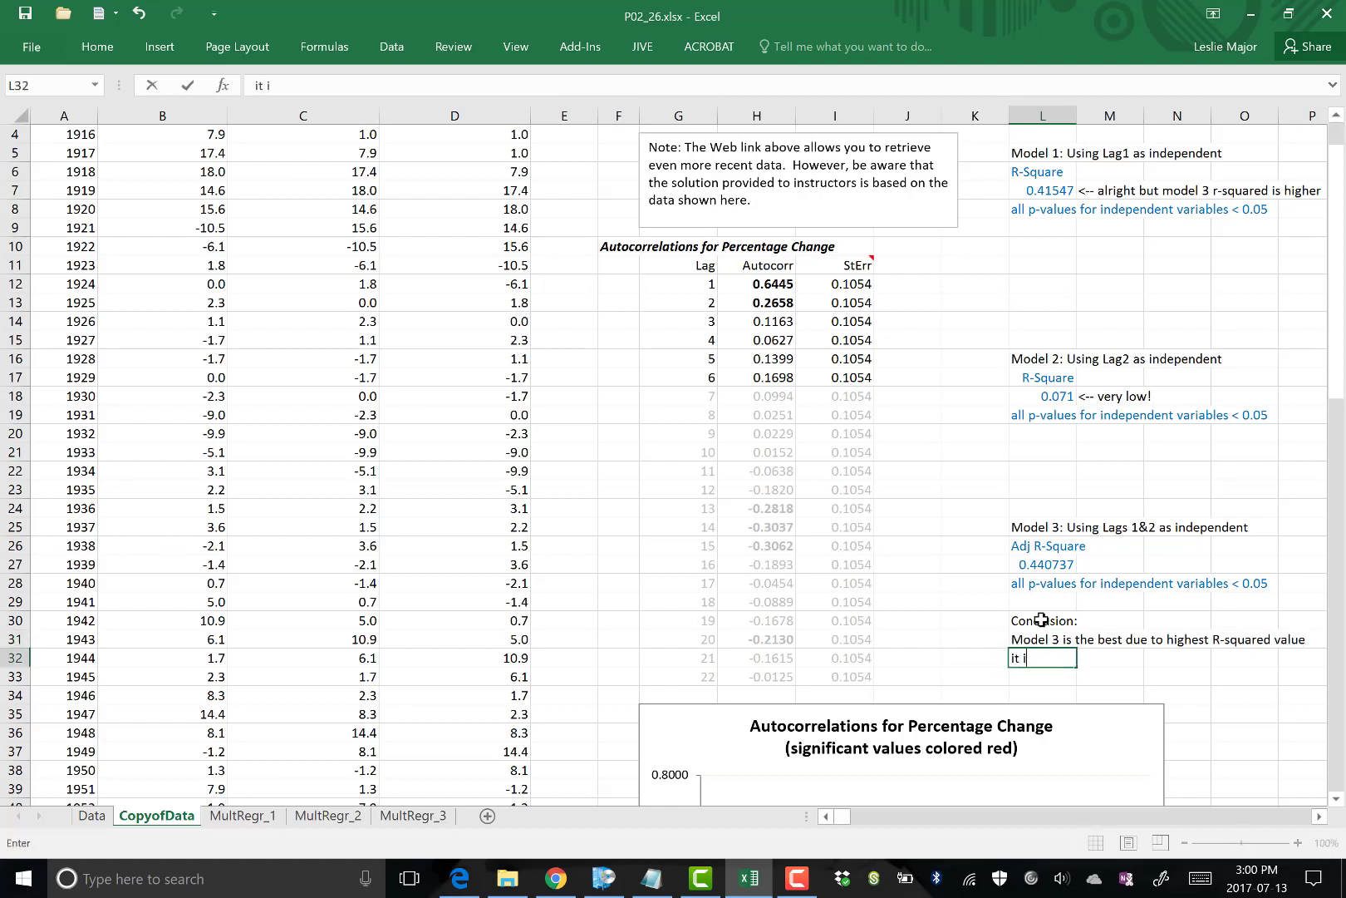
{"action": "type", "text": "s still not a very st"}
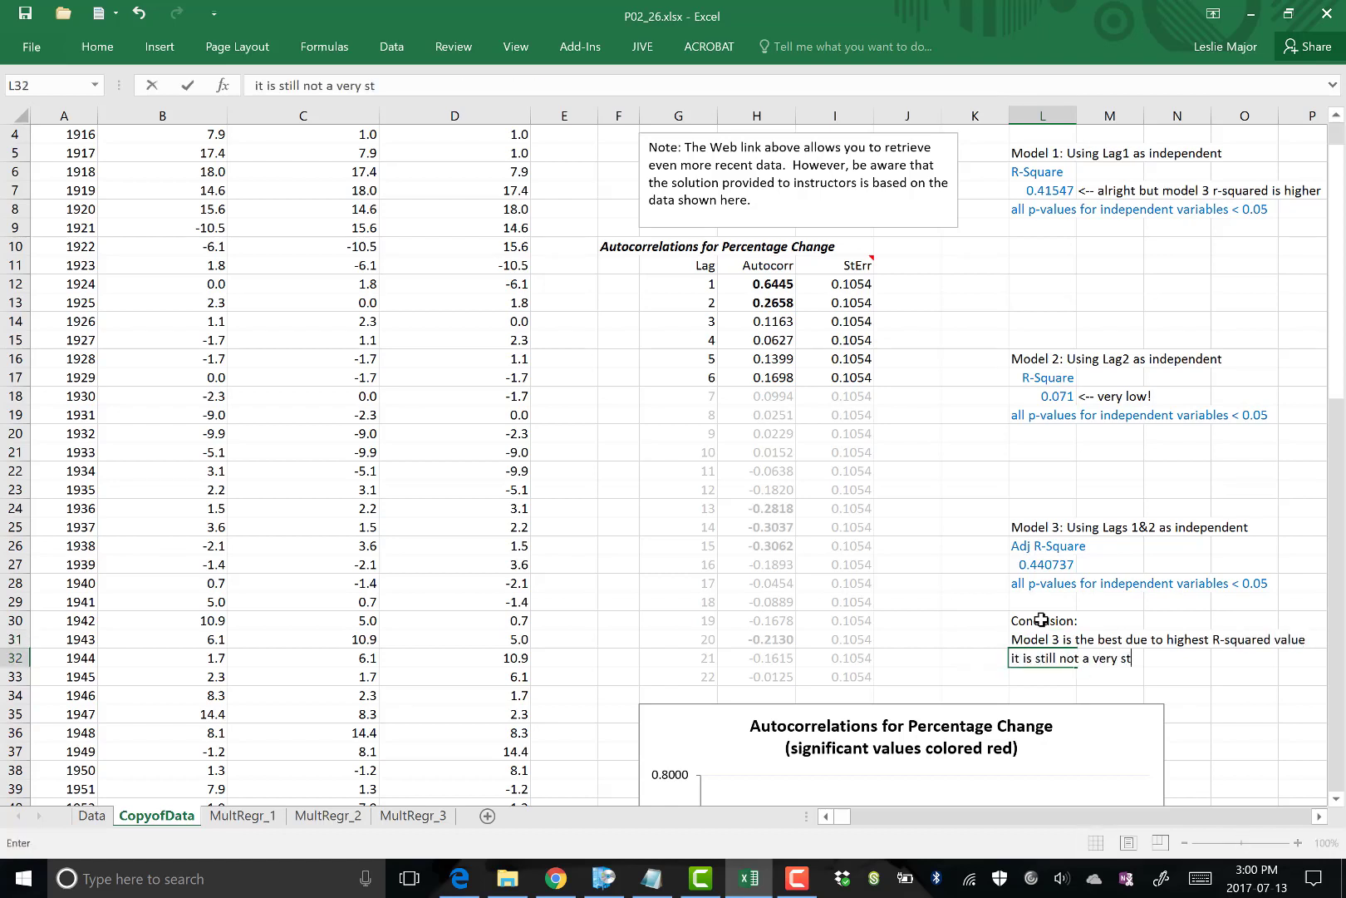
{"action": "type", "text": "rong model, "}
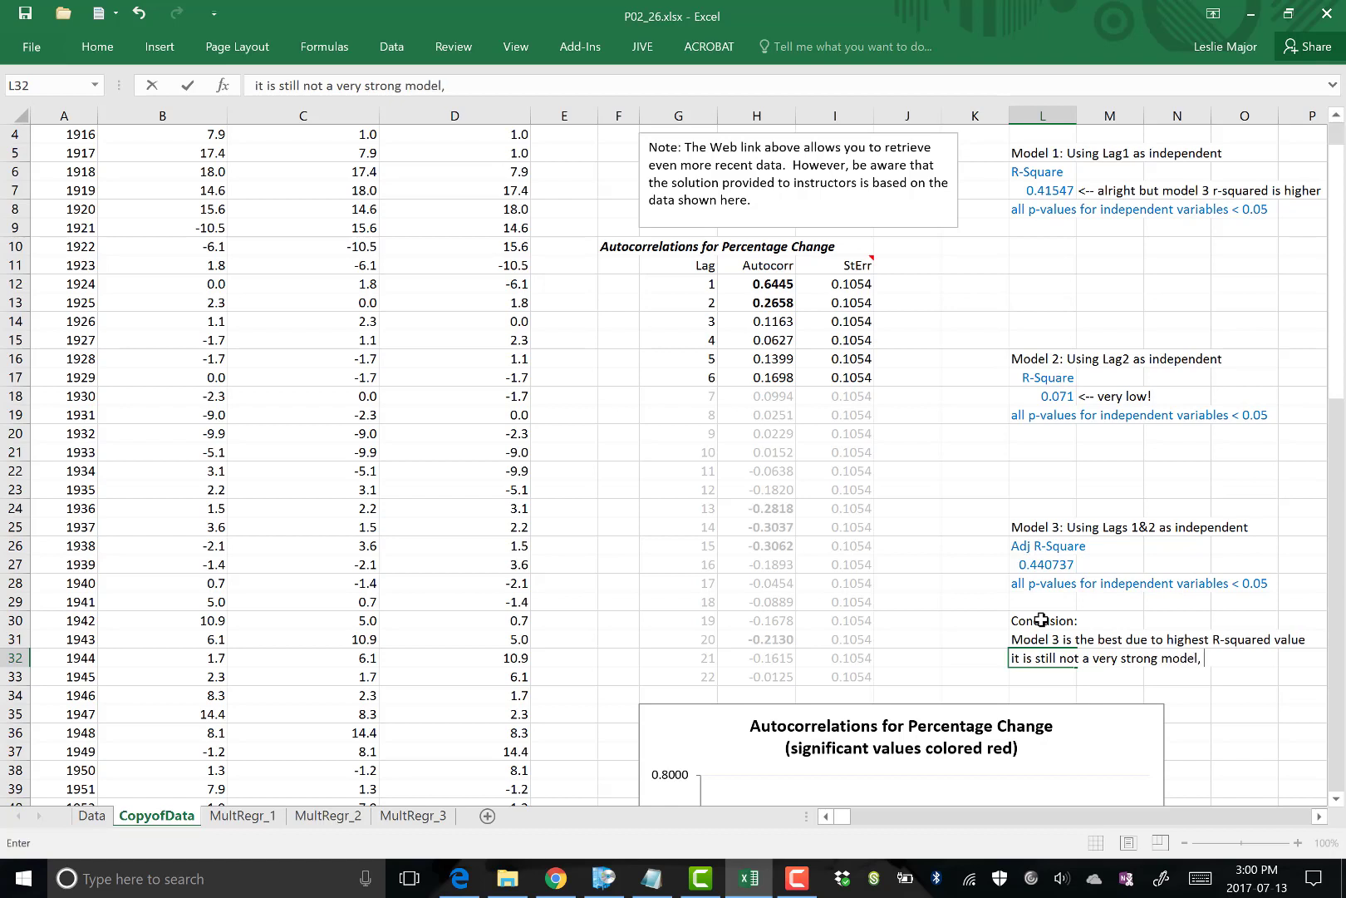
{"action": "type", "text": "however"}
{"action": "key", "text": "Return"}
{"action": "type", "text": "(we want"}
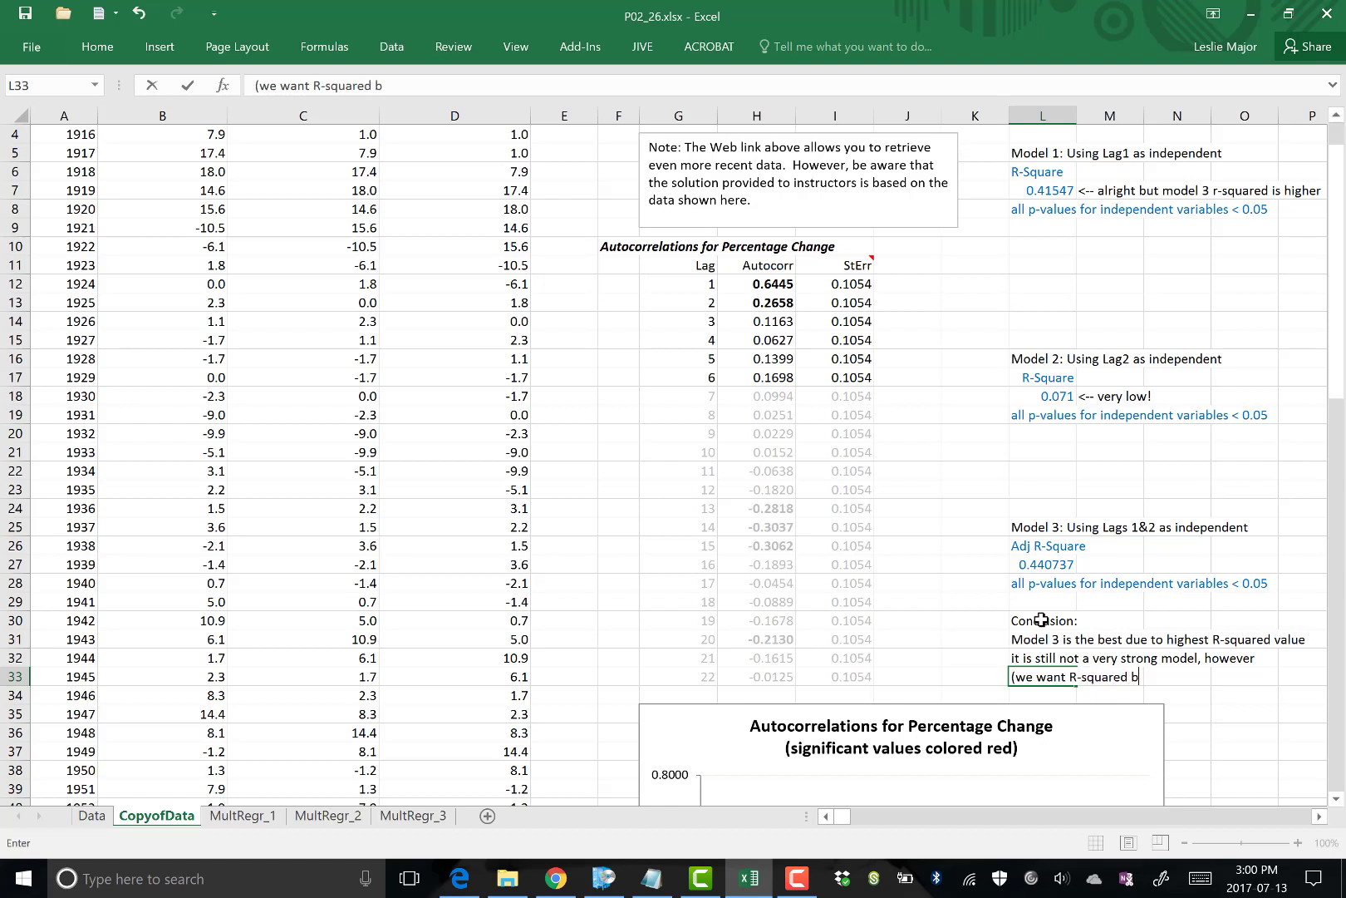
{"action": "type", "text": "R-squared to be as clost to 1 as possible)."}
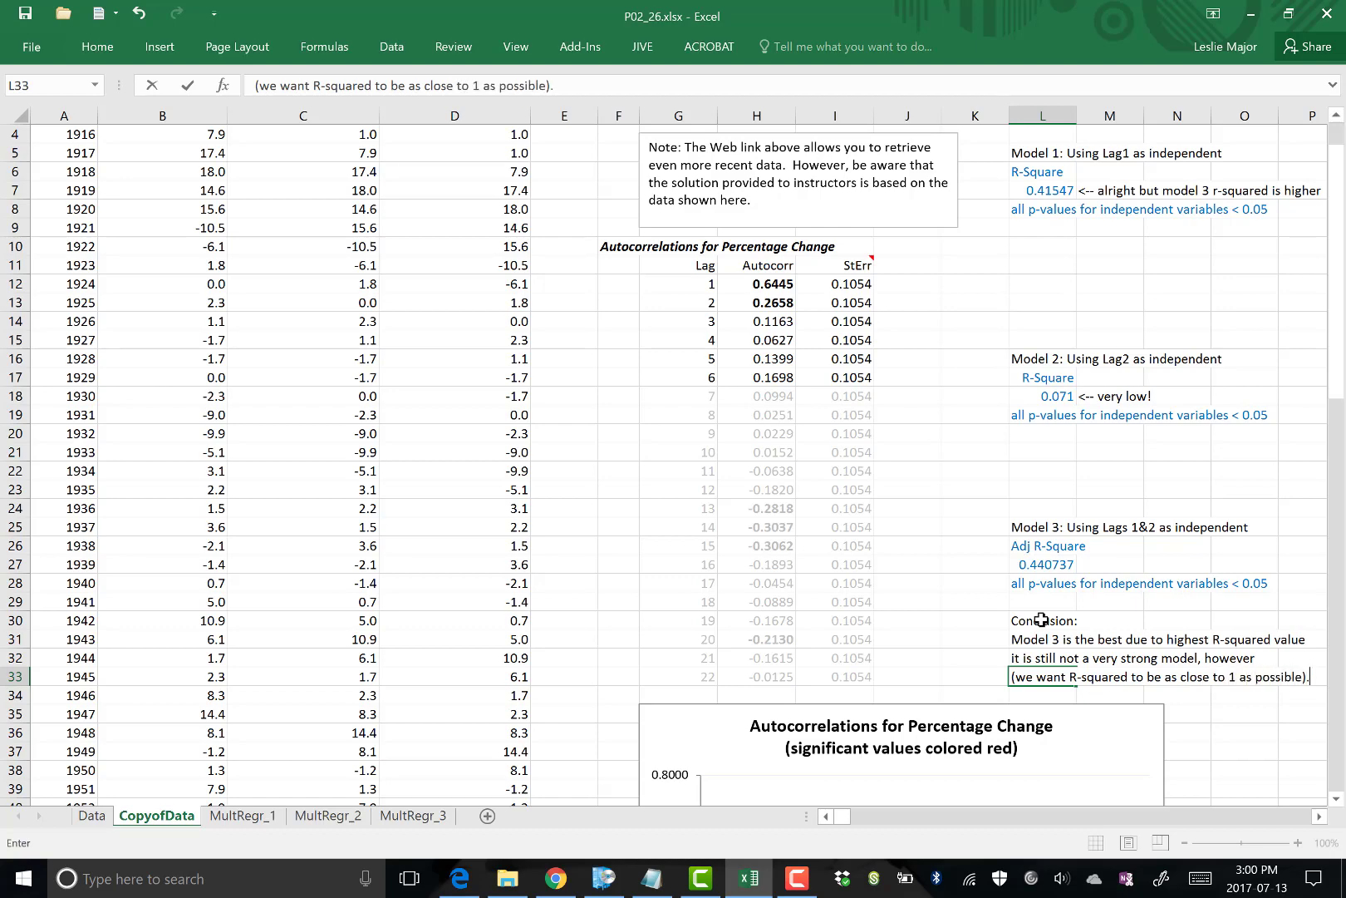
Delete the empty cells above Model 3, shifting cells up
{"action": "left_click", "coordinate": [1102, 504]}
{"action": "left_click_drag", "start_coordinate": [1024, 452], "coordinate": [1240, 468]}
{"action": "right_click", "coordinate": [1240, 468]}
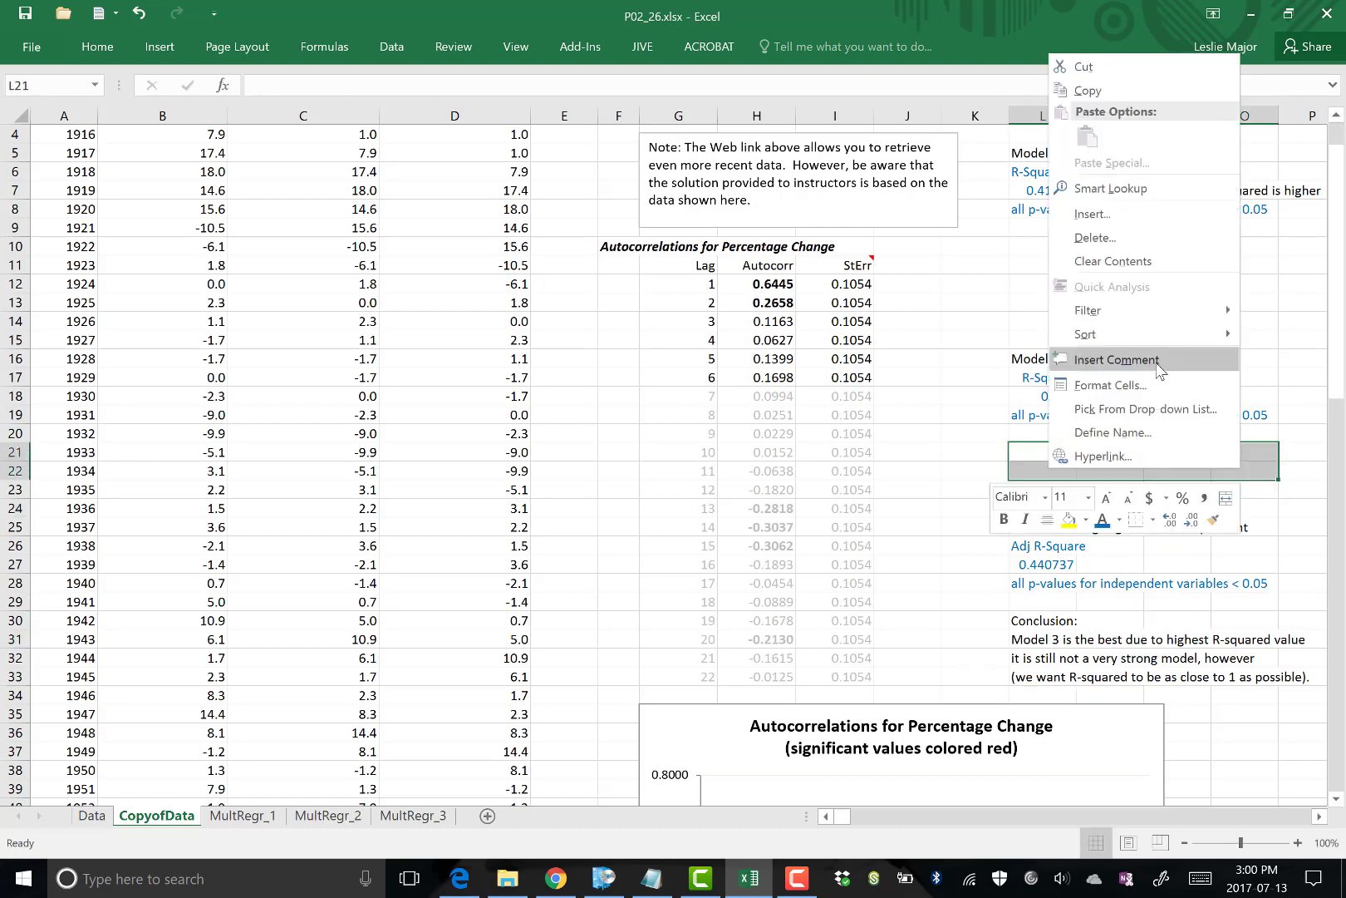
{"action": "left_click", "coordinate": [1105, 244]}
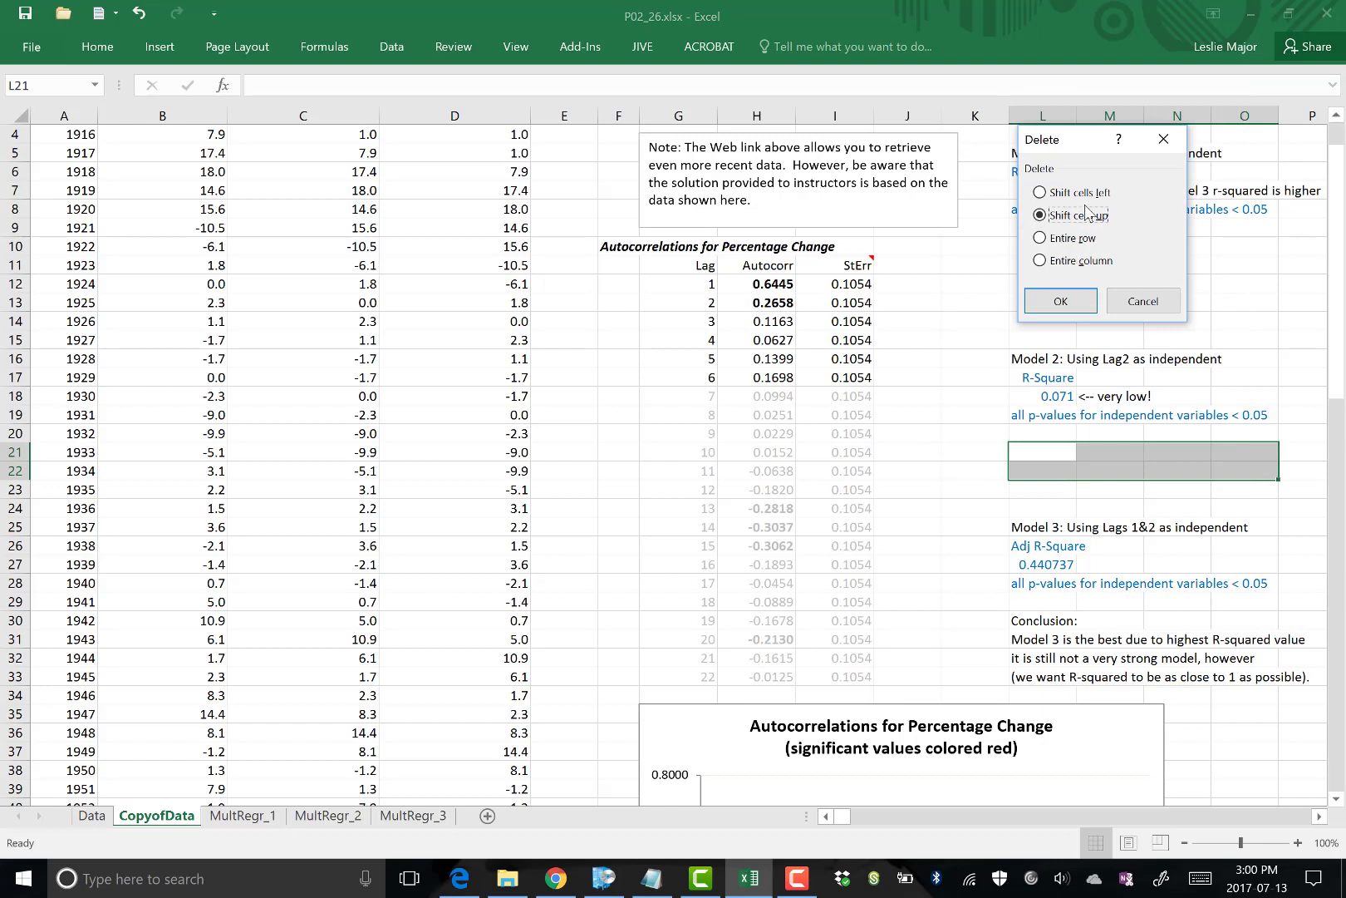
{"action": "left_click", "coordinate": [1063, 301]}
{"action": "left_click", "coordinate": [1151, 303]}
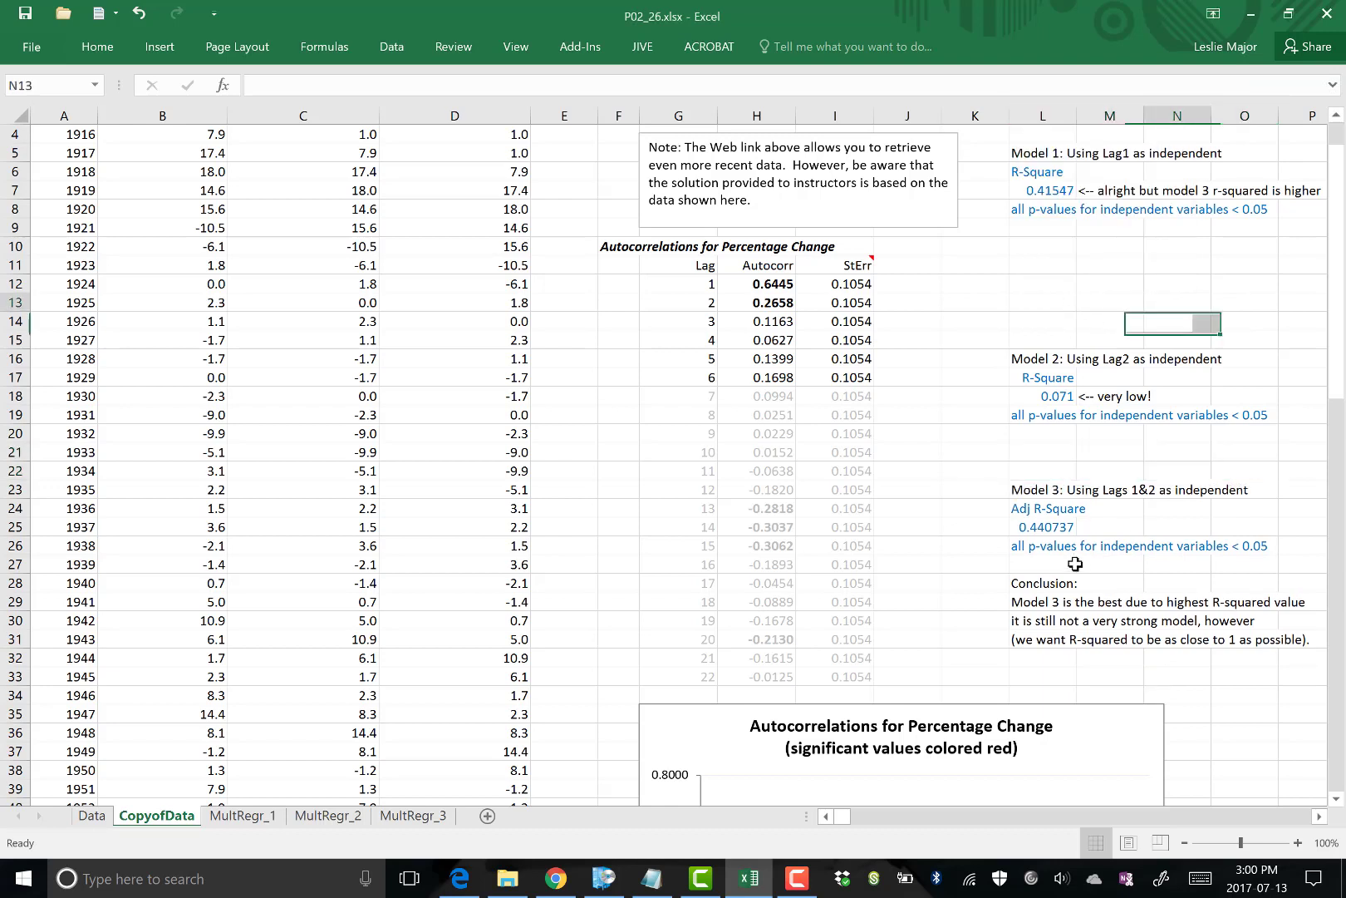
Delete the empty gap between Model 1 and Model 2, then check Model 3's adjusted R-Square
{"action": "left_click_drag", "start_coordinate": [1044, 245], "coordinate": [1288, 291]}
{"action": "right_click", "coordinate": [1301, 248]}
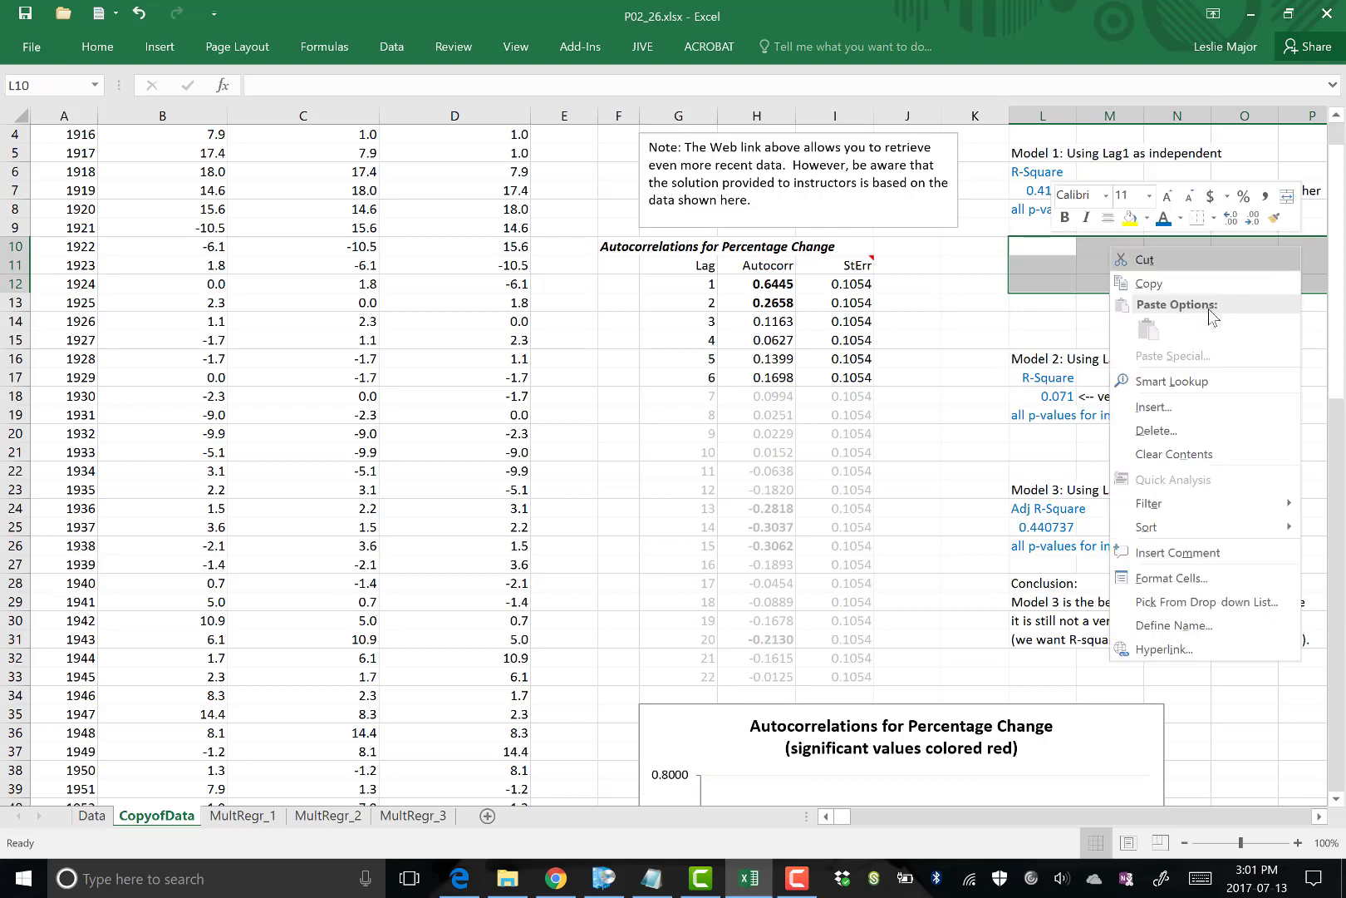
{"action": "left_click", "coordinate": [1163, 430]}
{"action": "left_click", "coordinate": [1132, 486]}
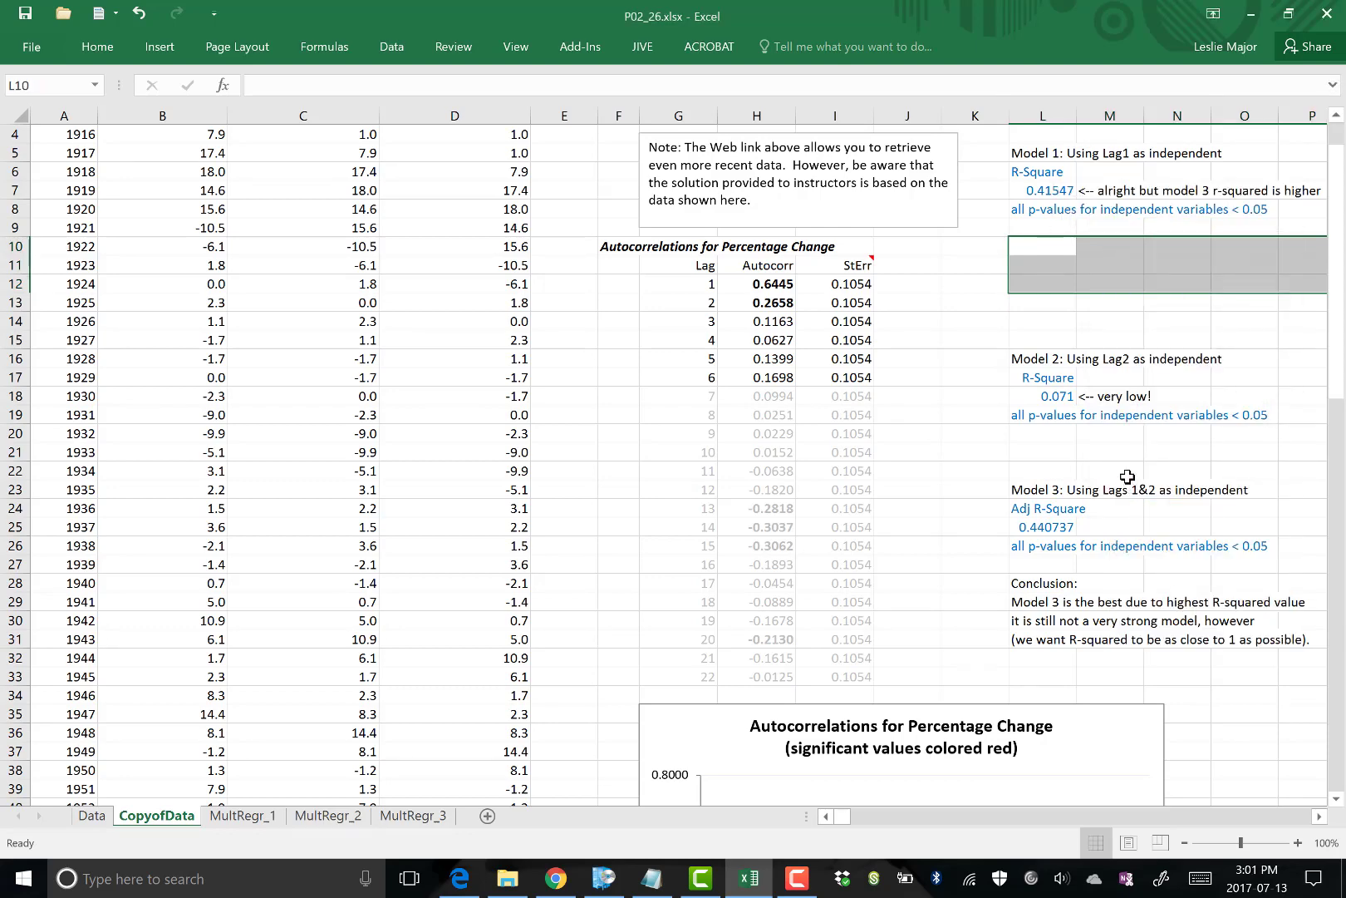
{"action": "left_click", "coordinate": [1083, 433]}
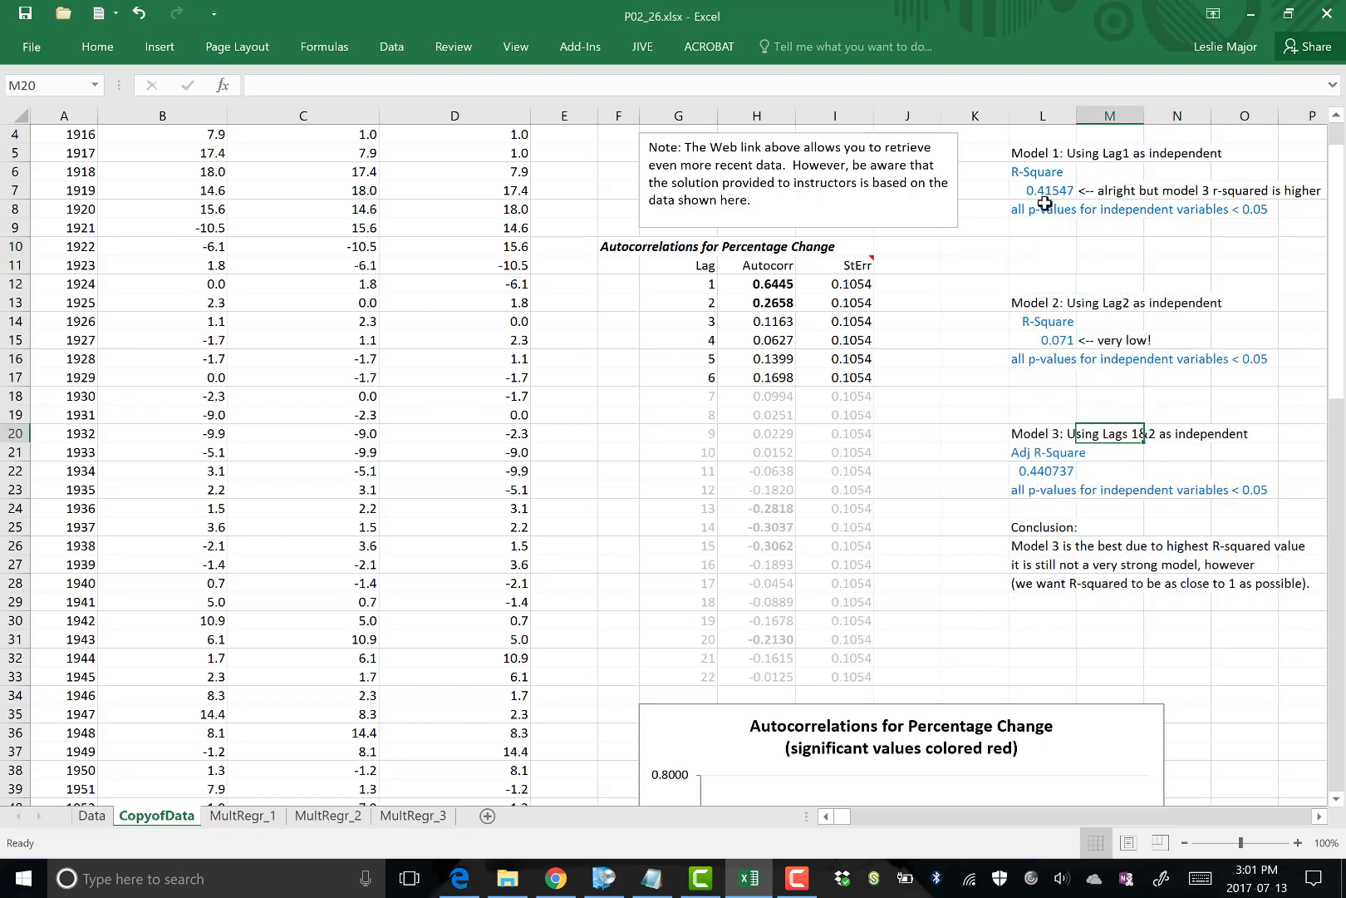
{"action": "left_click", "coordinate": [1039, 509]}
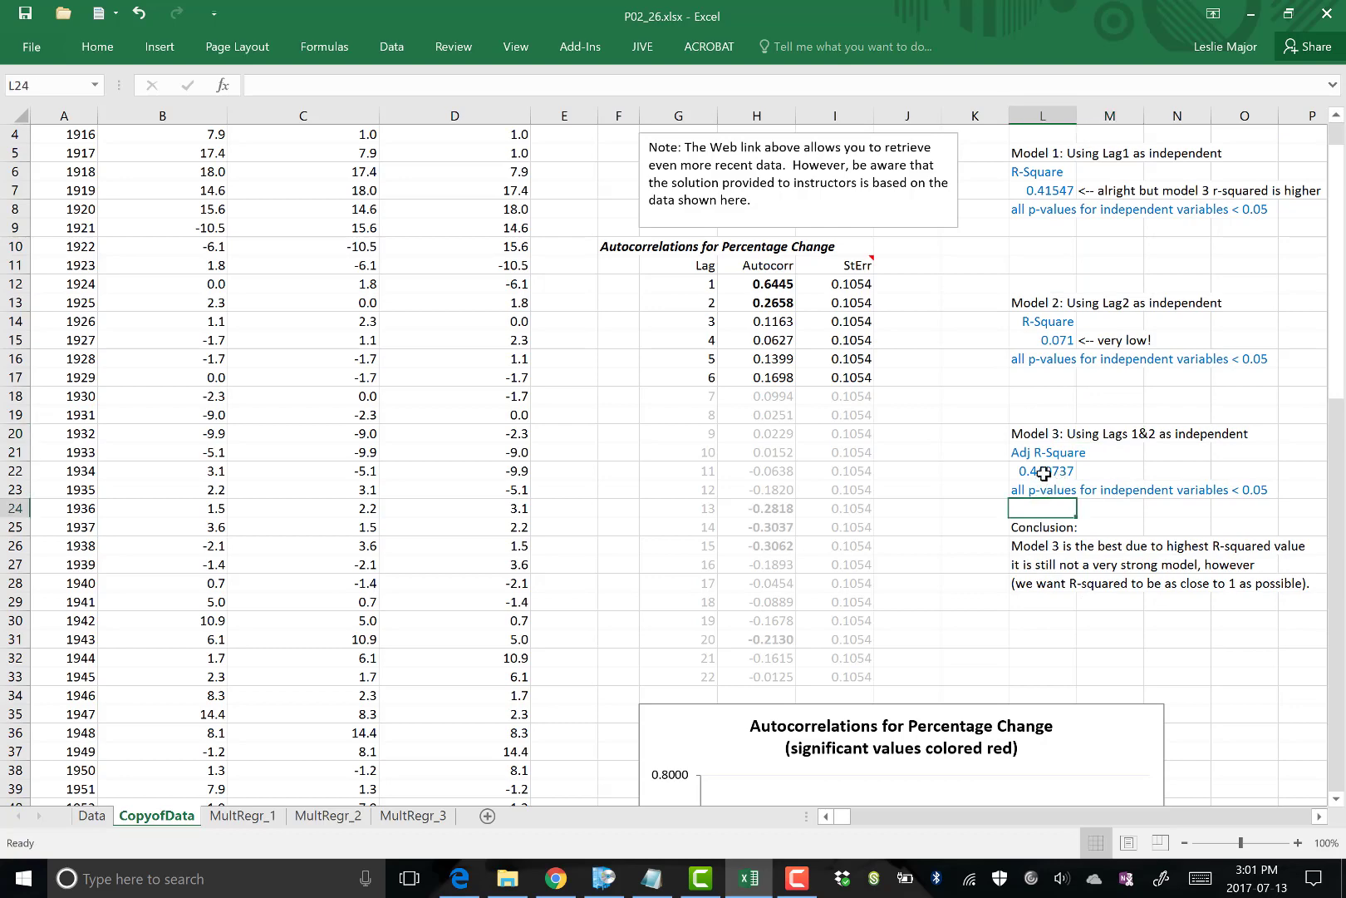
{"action": "left_click", "coordinate": [1041, 474]}
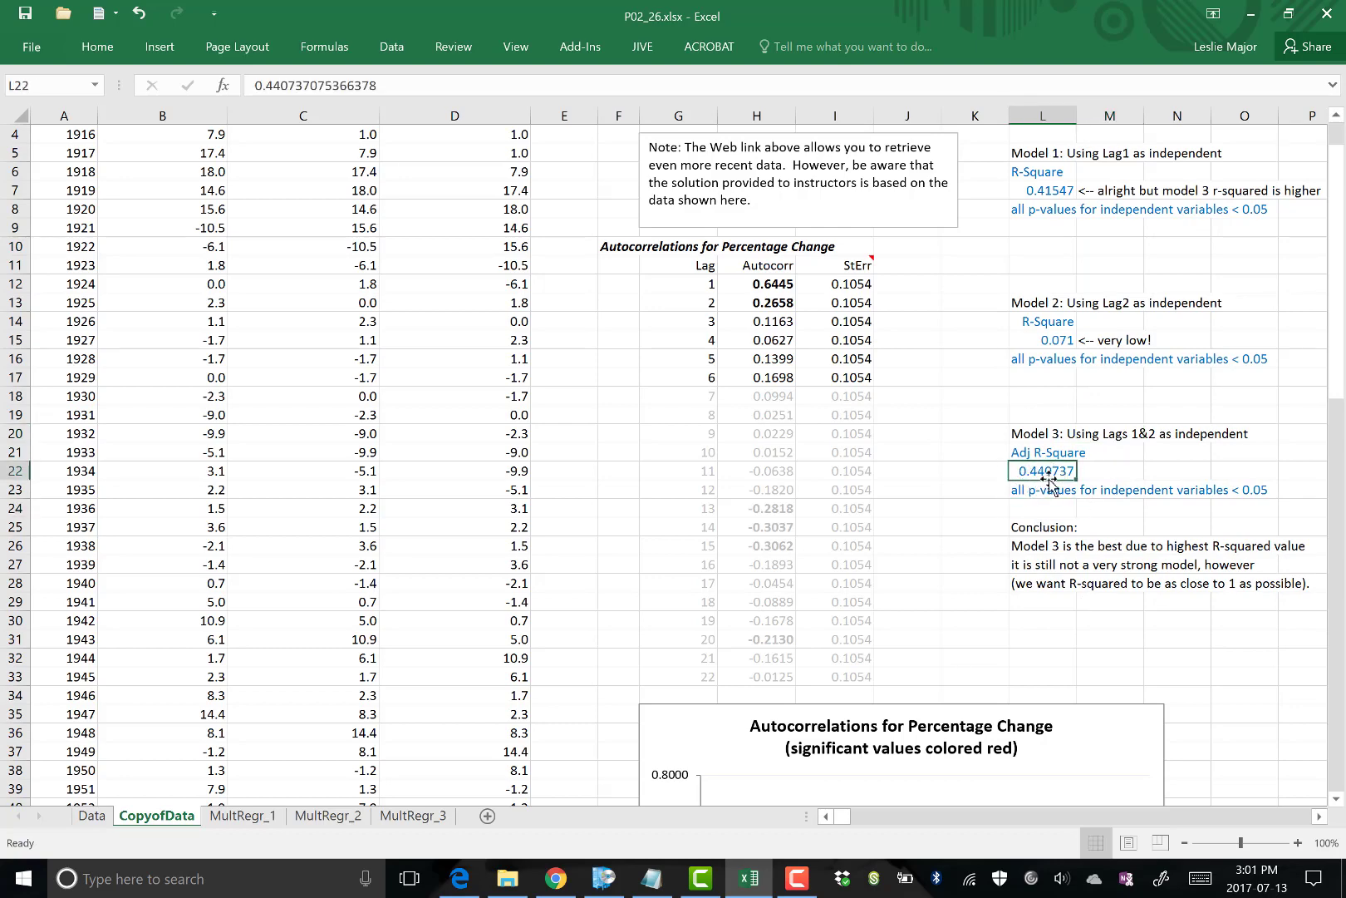